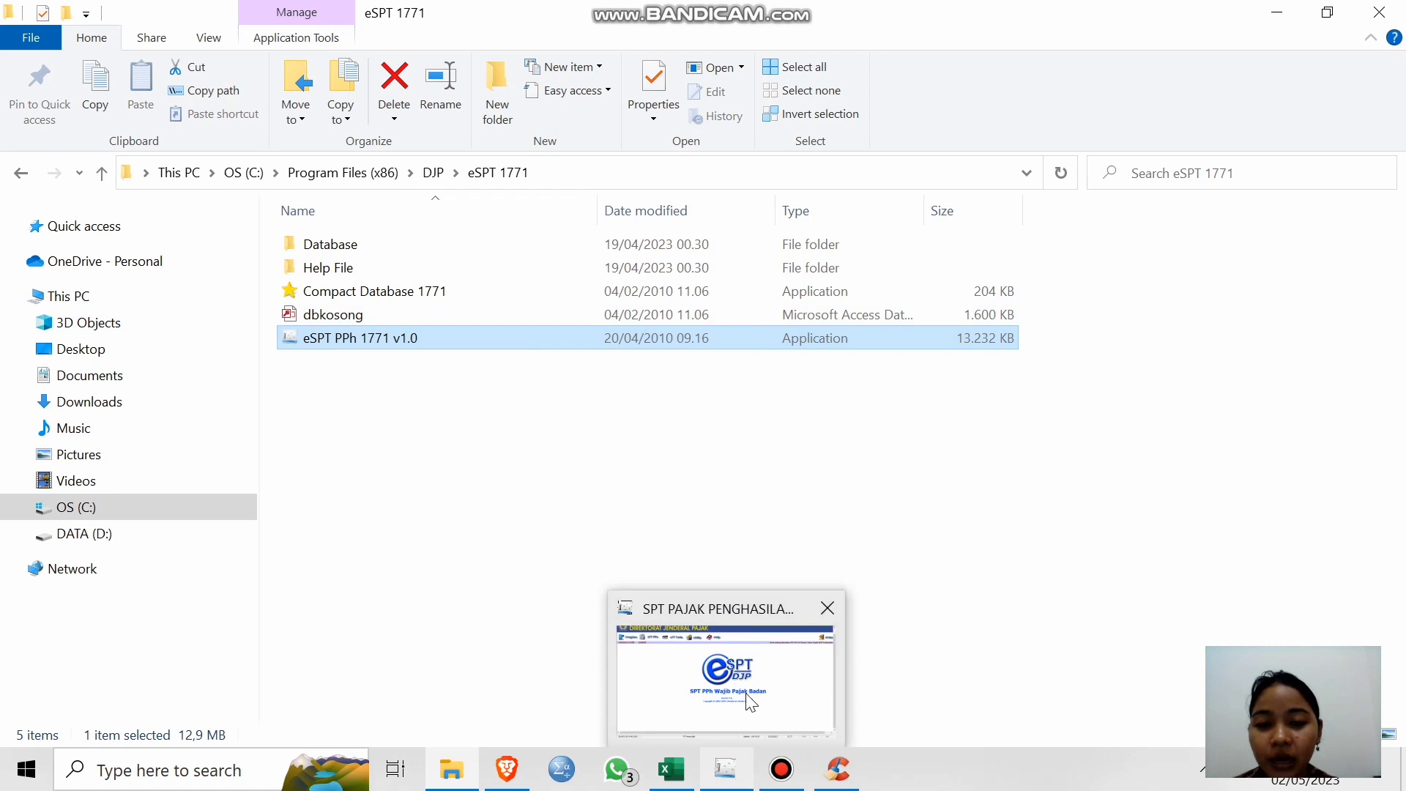
Switch to the running e-SPT PPh Wajib Pajak Badan window from its taskbar preview.
click(745, 695)
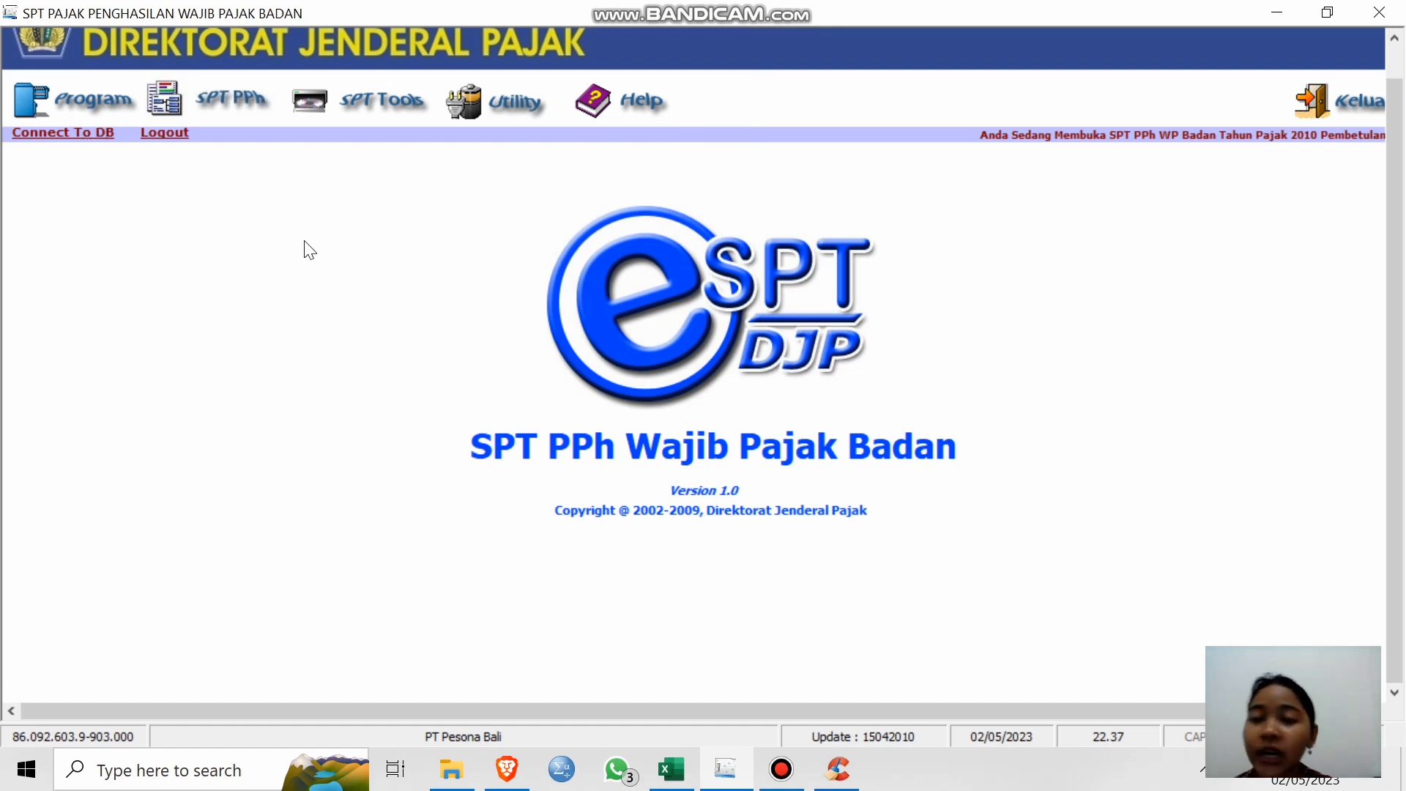
Connect e-SPT PPh 1771 to the db1771 data source.
click(80, 135)
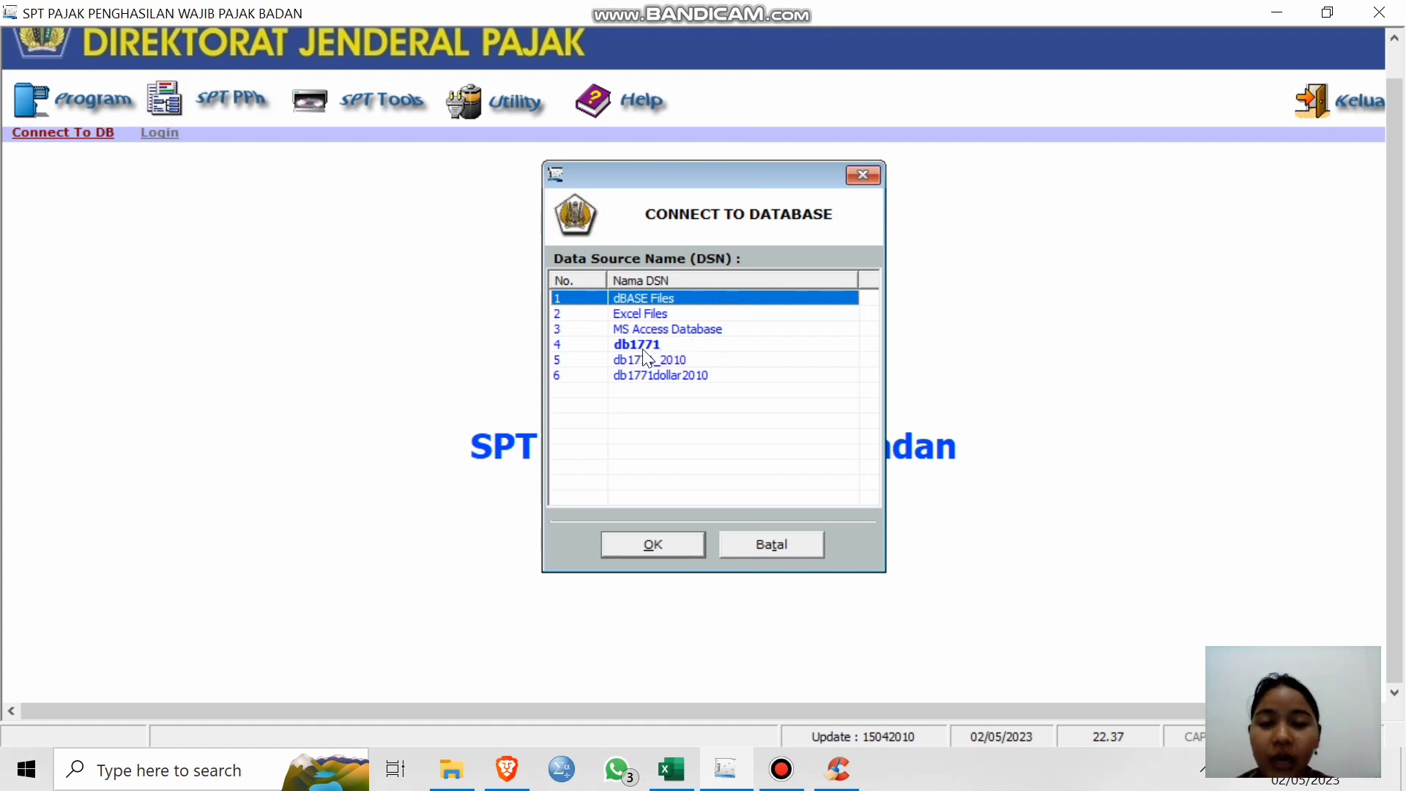
click(643, 347)
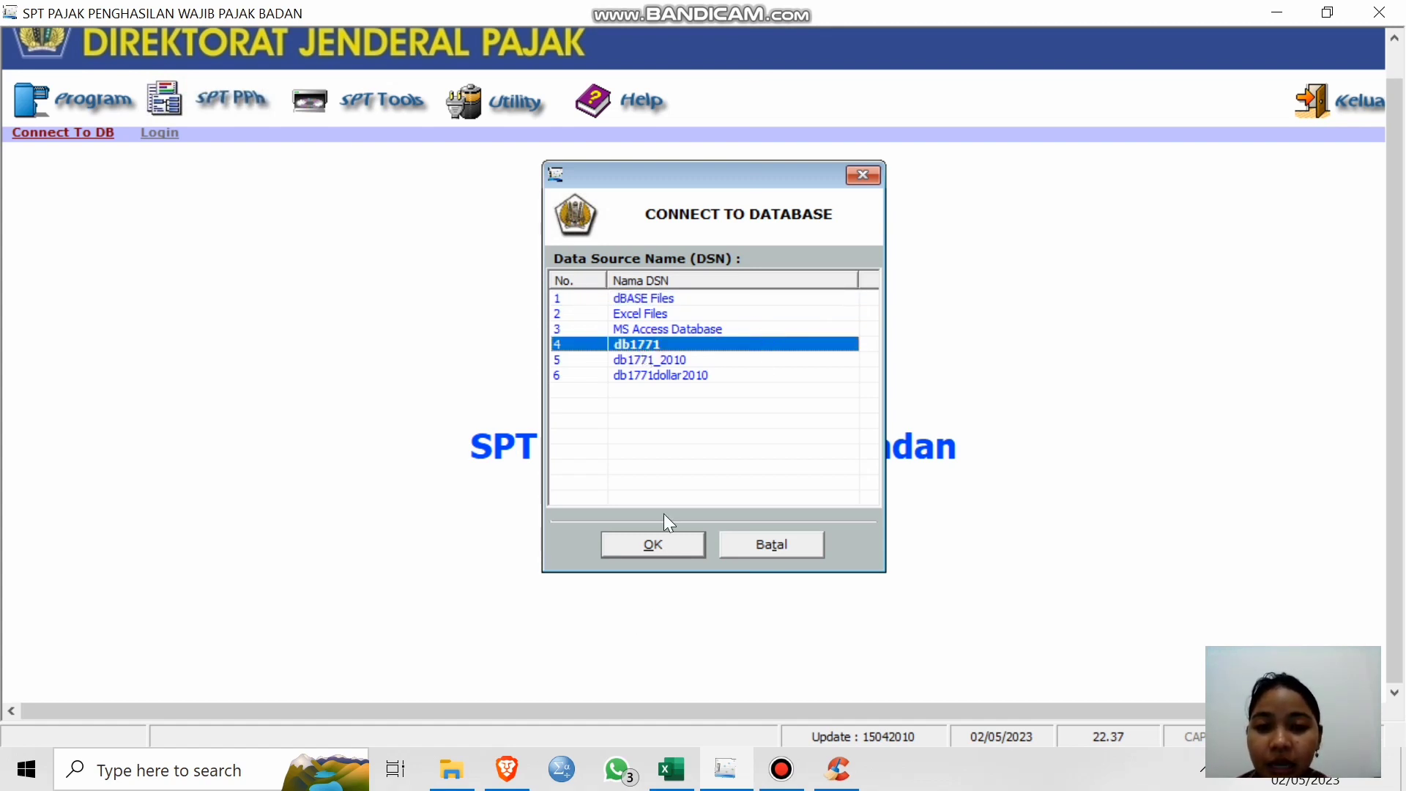
click(640, 549)
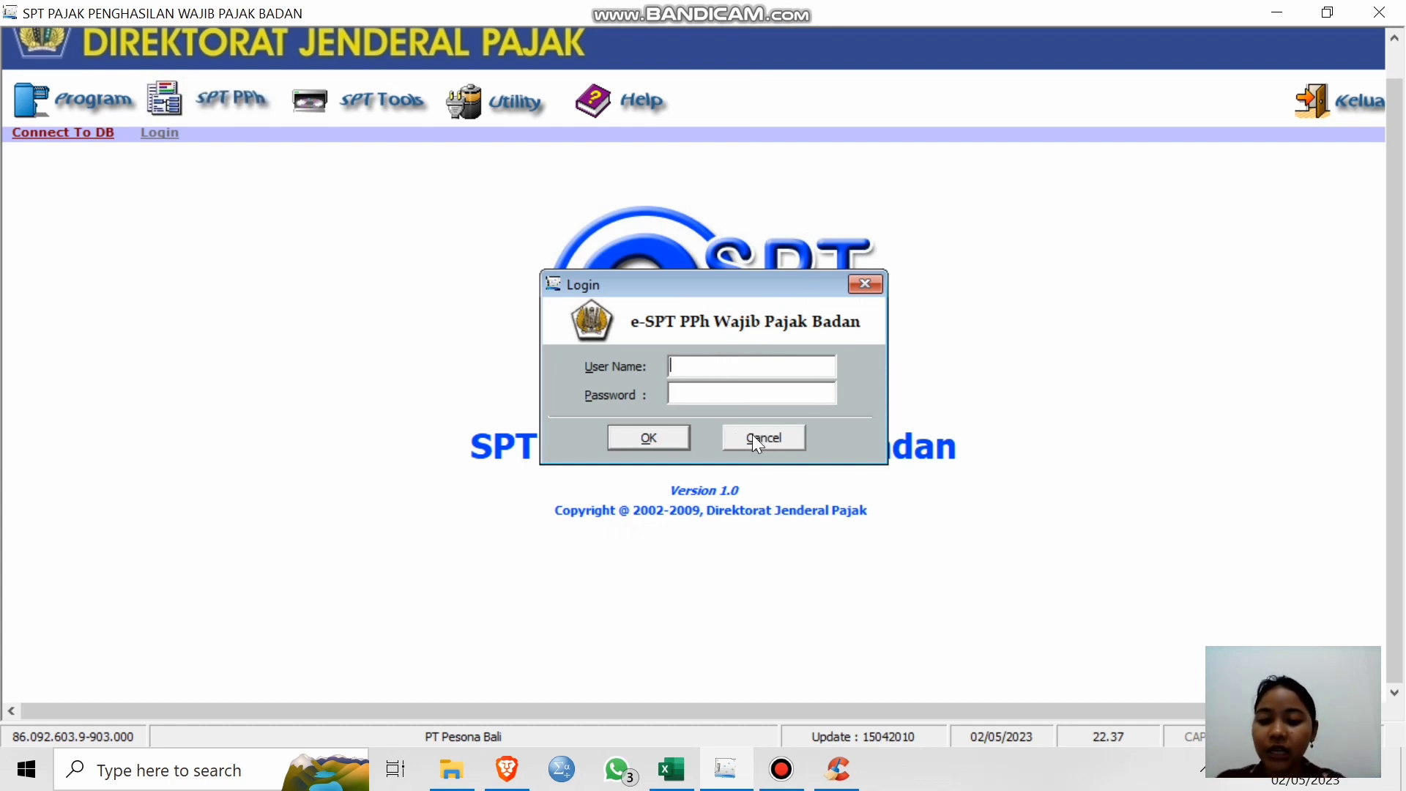
Log in as Administrator with the account password.
text(Admi)
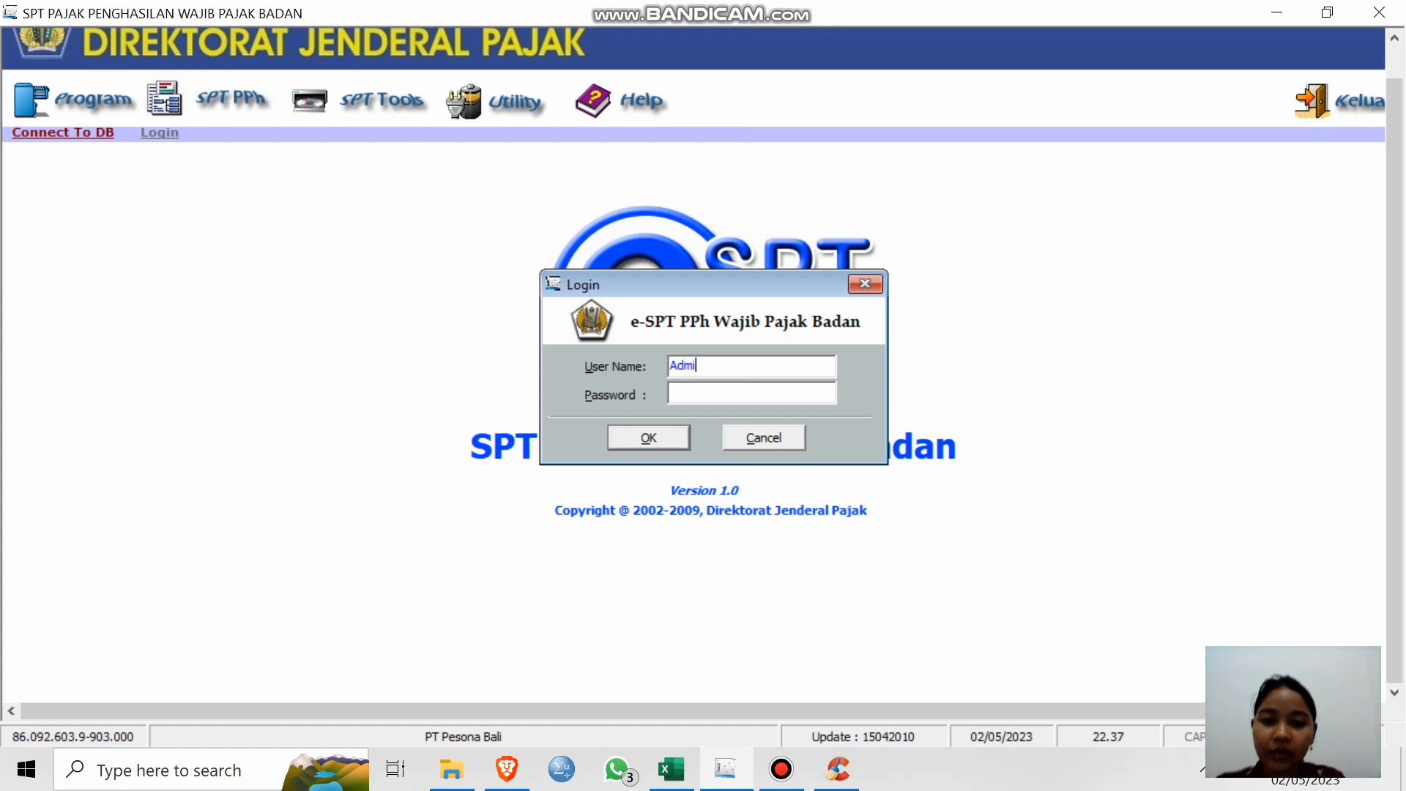
text(nistra)
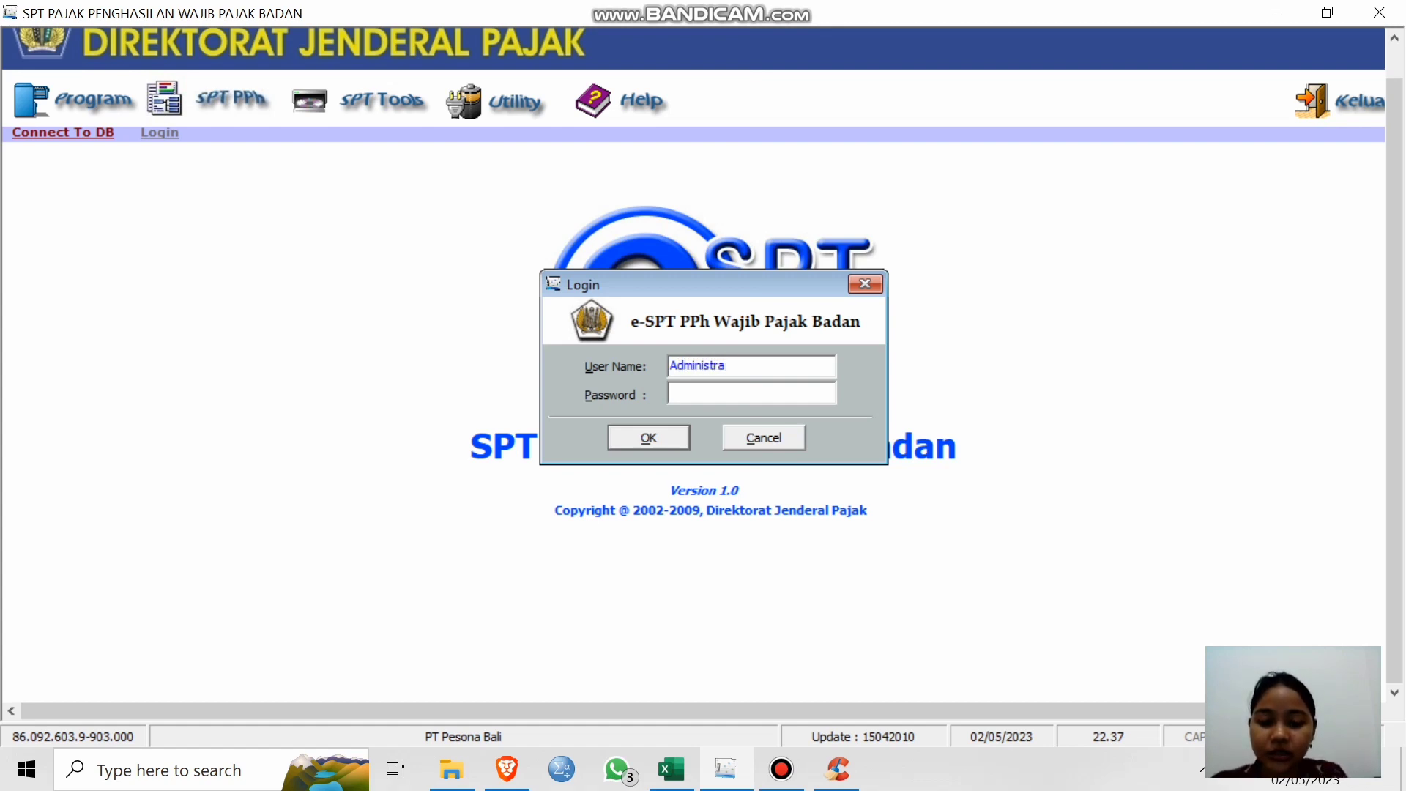
text(tor)
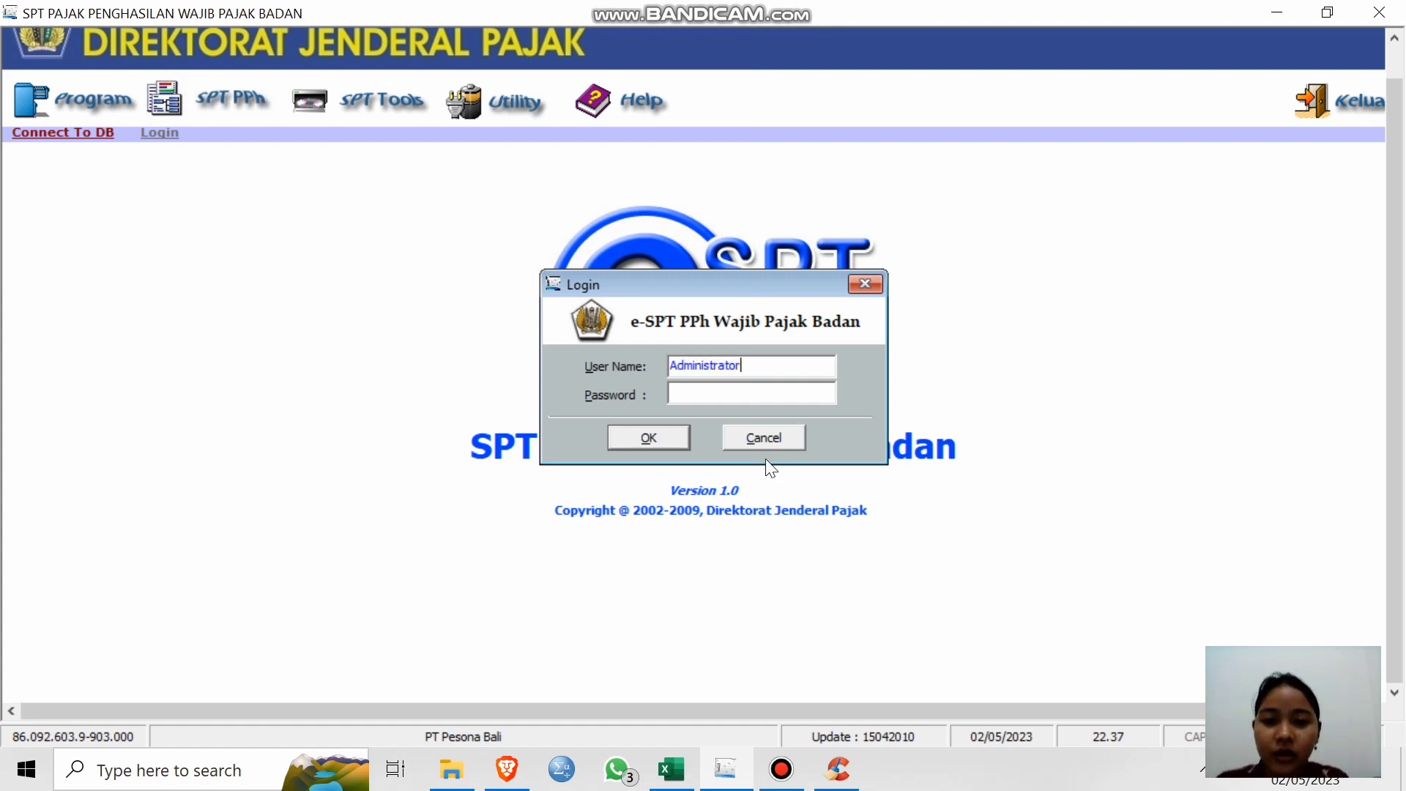
click(727, 397)
text(***)
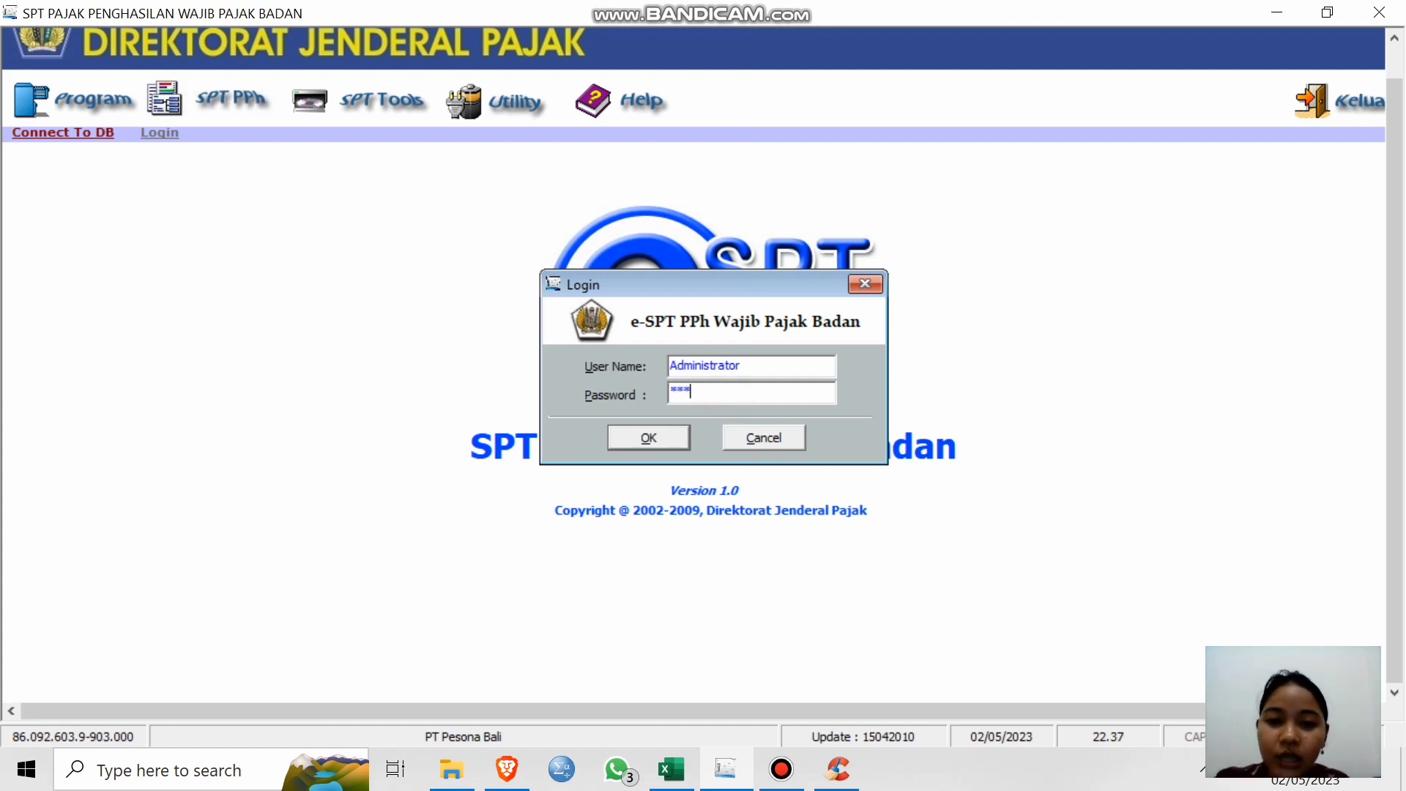
click(683, 438)
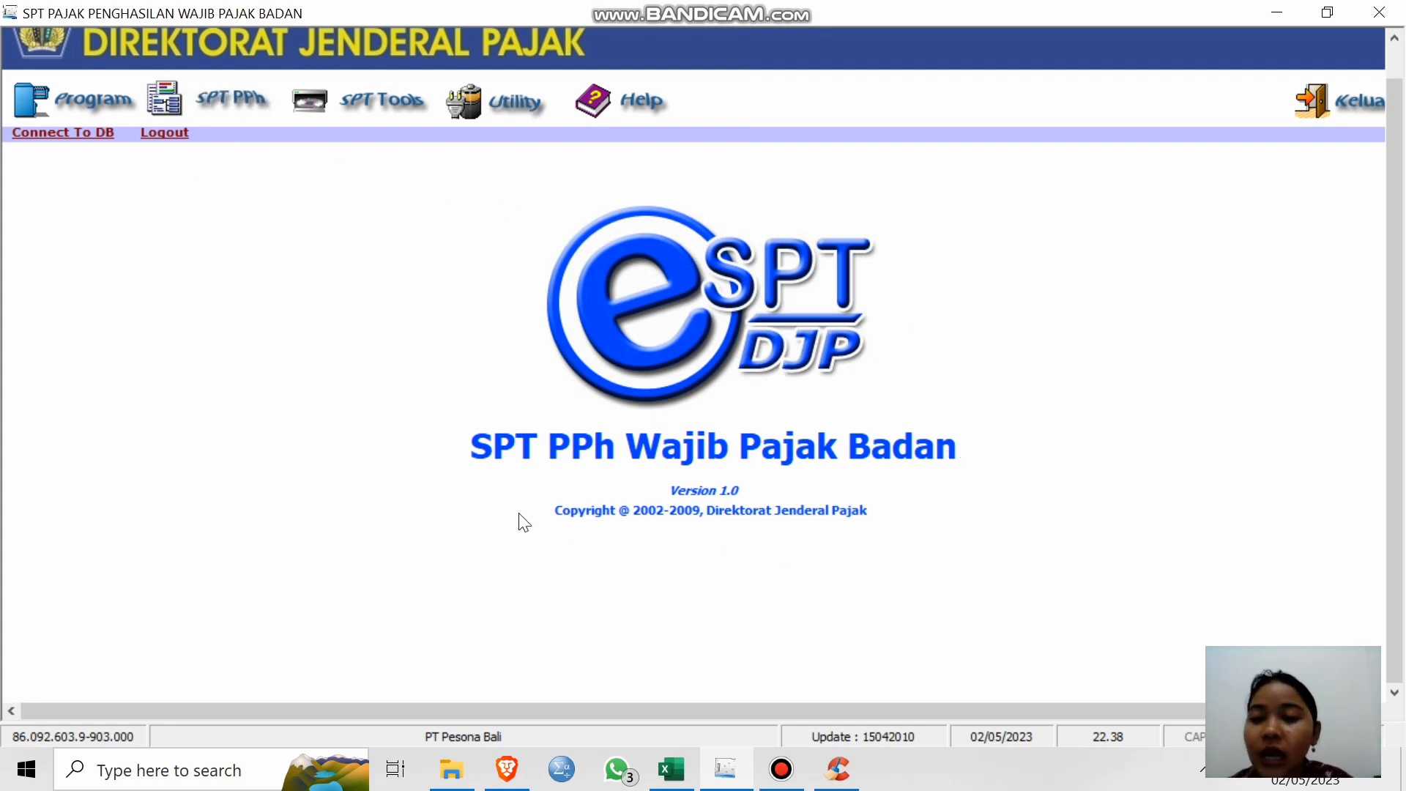
click(512, 114)
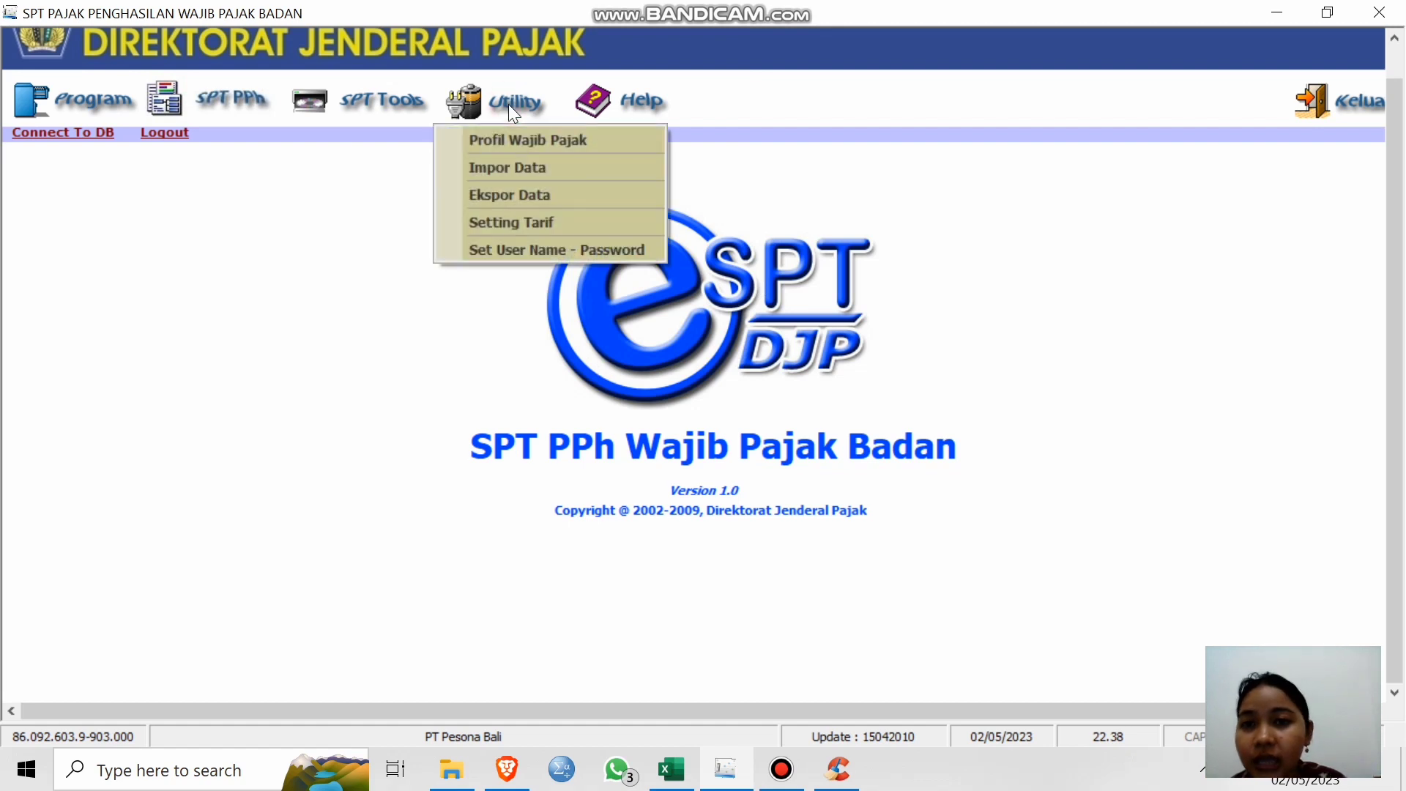
click(536, 138)
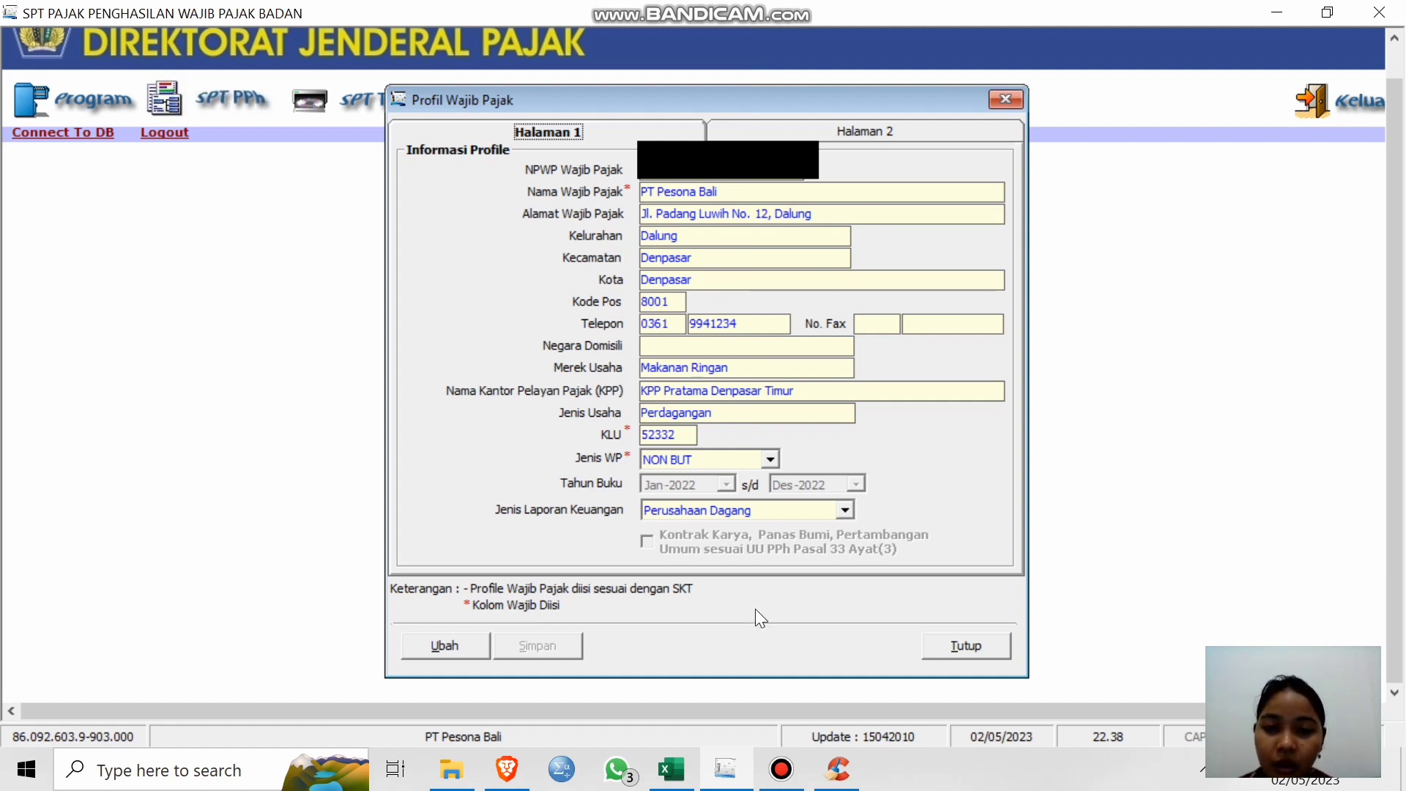
click(969, 650)
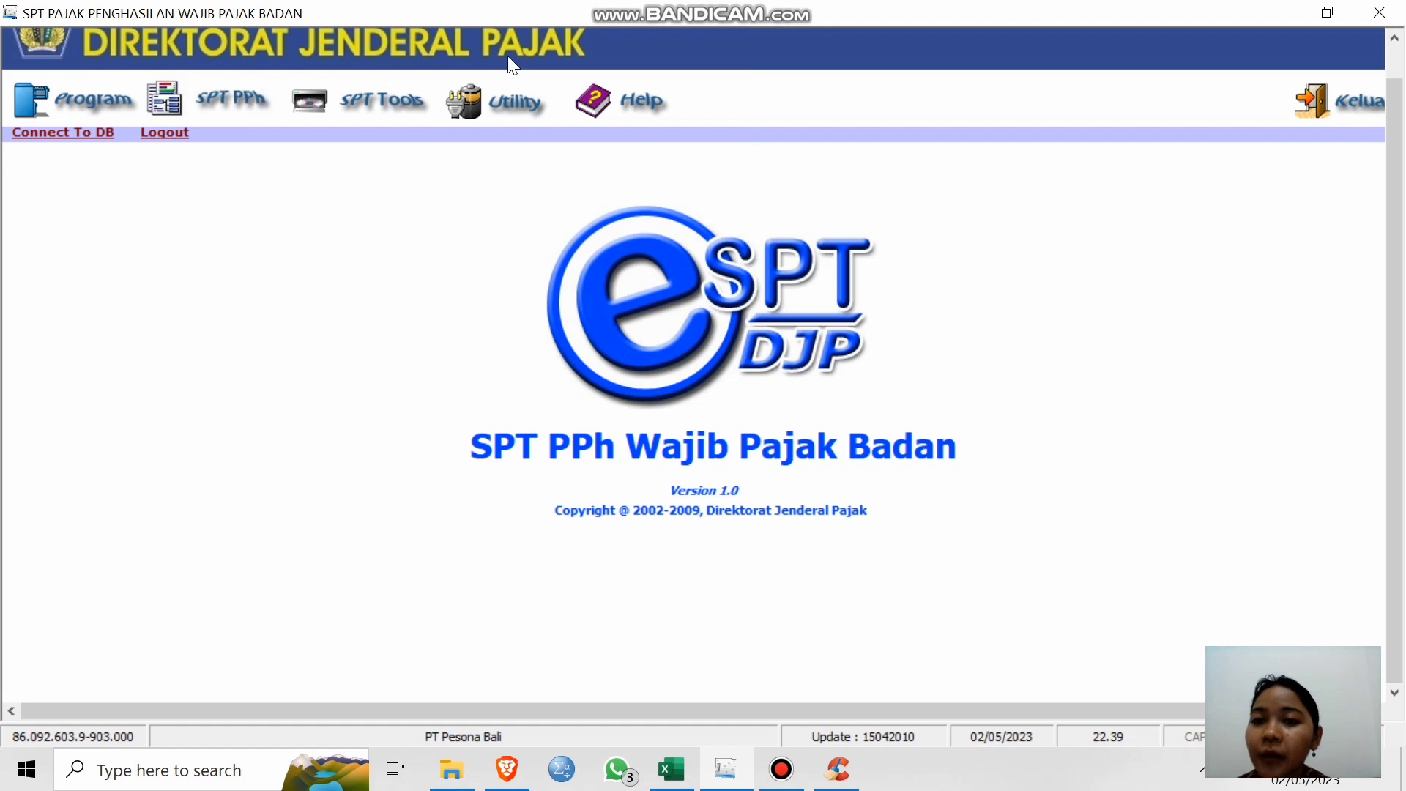
Start Buat SPT Baru, cancel the tax year 2022 SETTING SPT dialog, and reopen the Program menu.
click(69, 103)
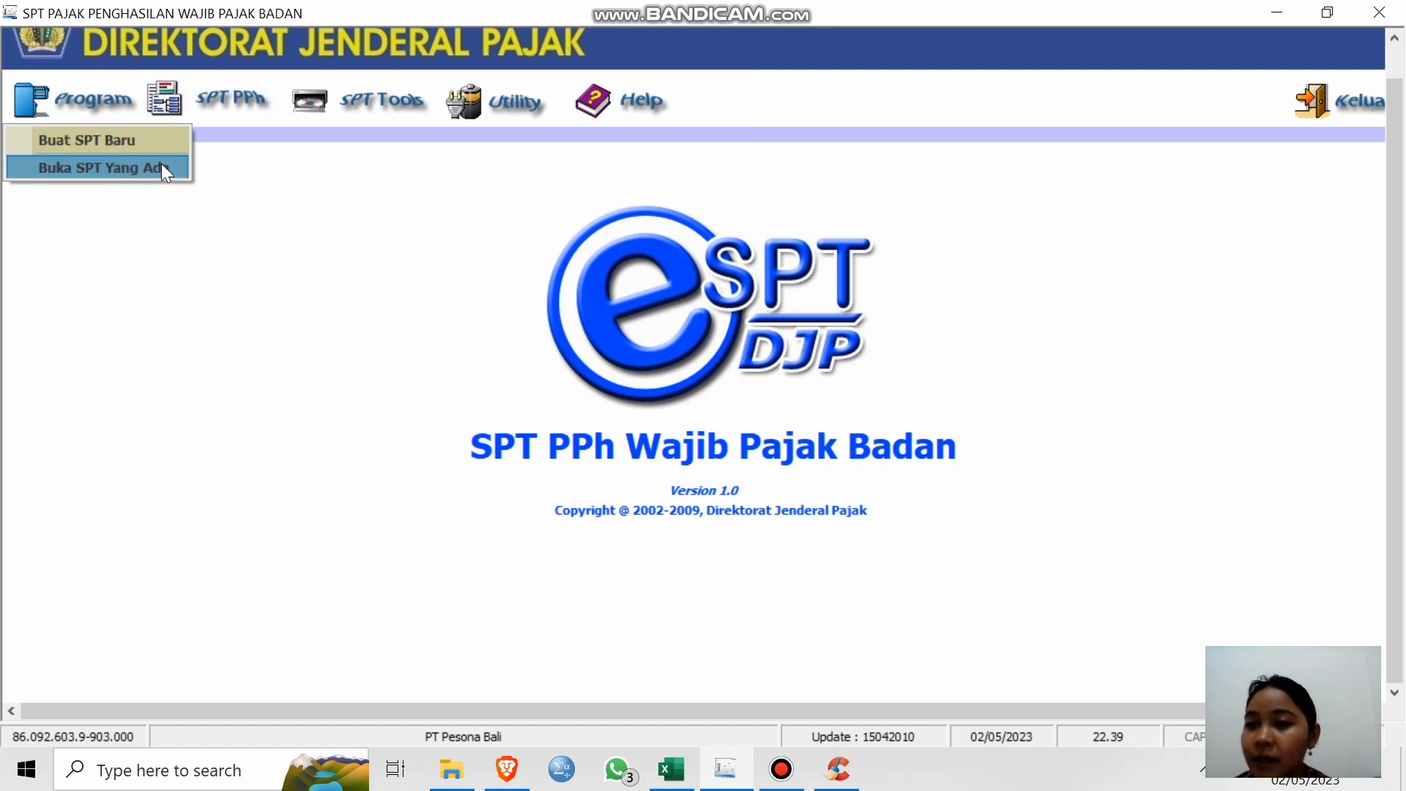
click(94, 142)
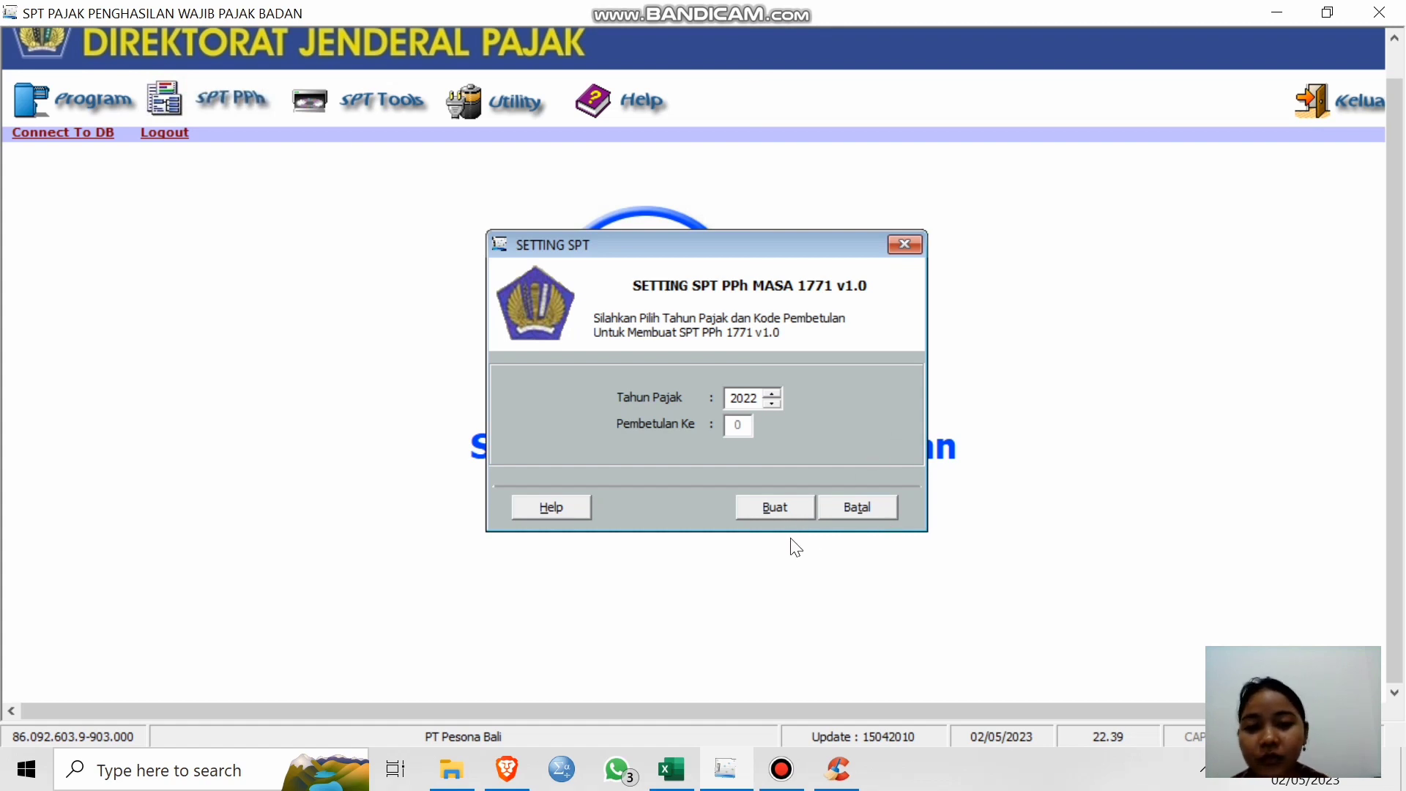
click(904, 244)
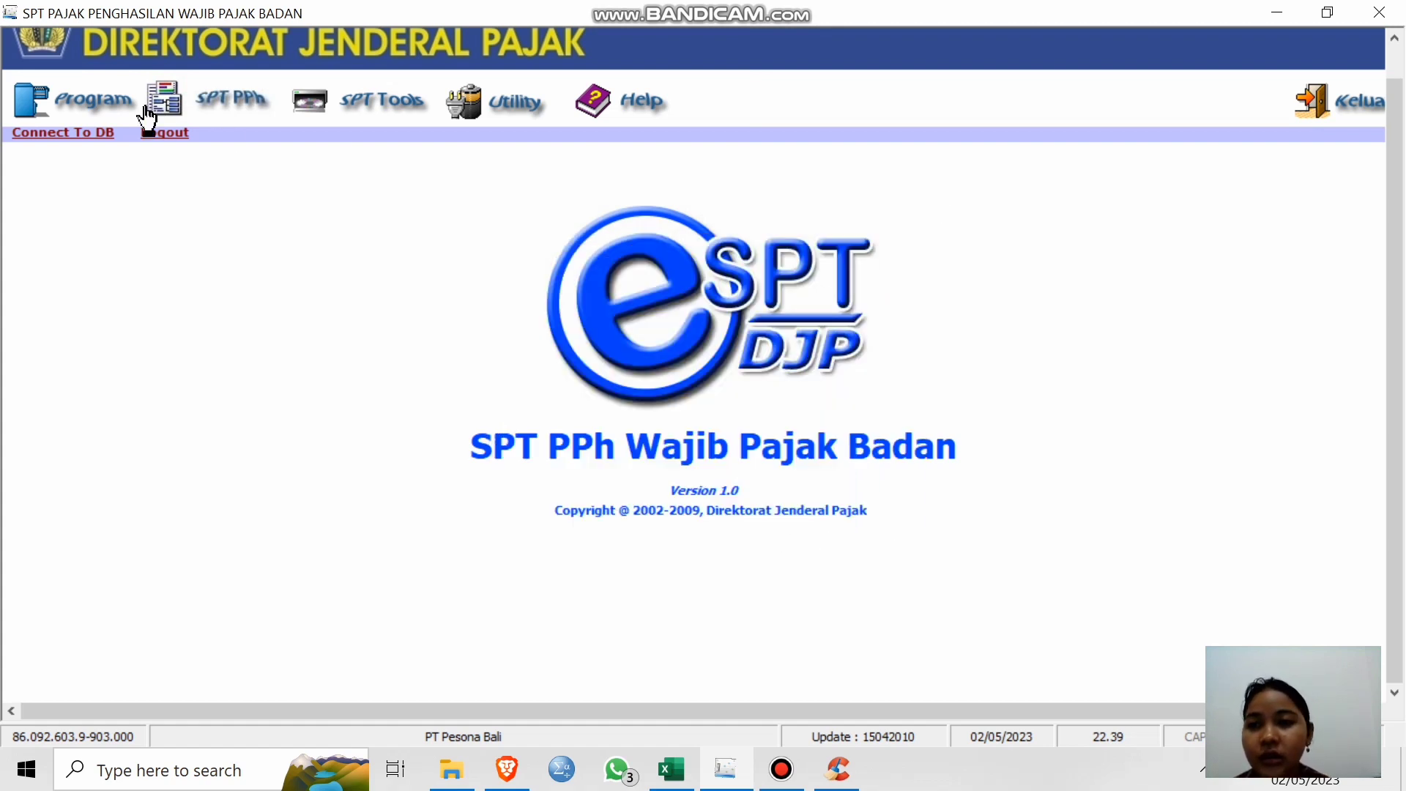
click(77, 97)
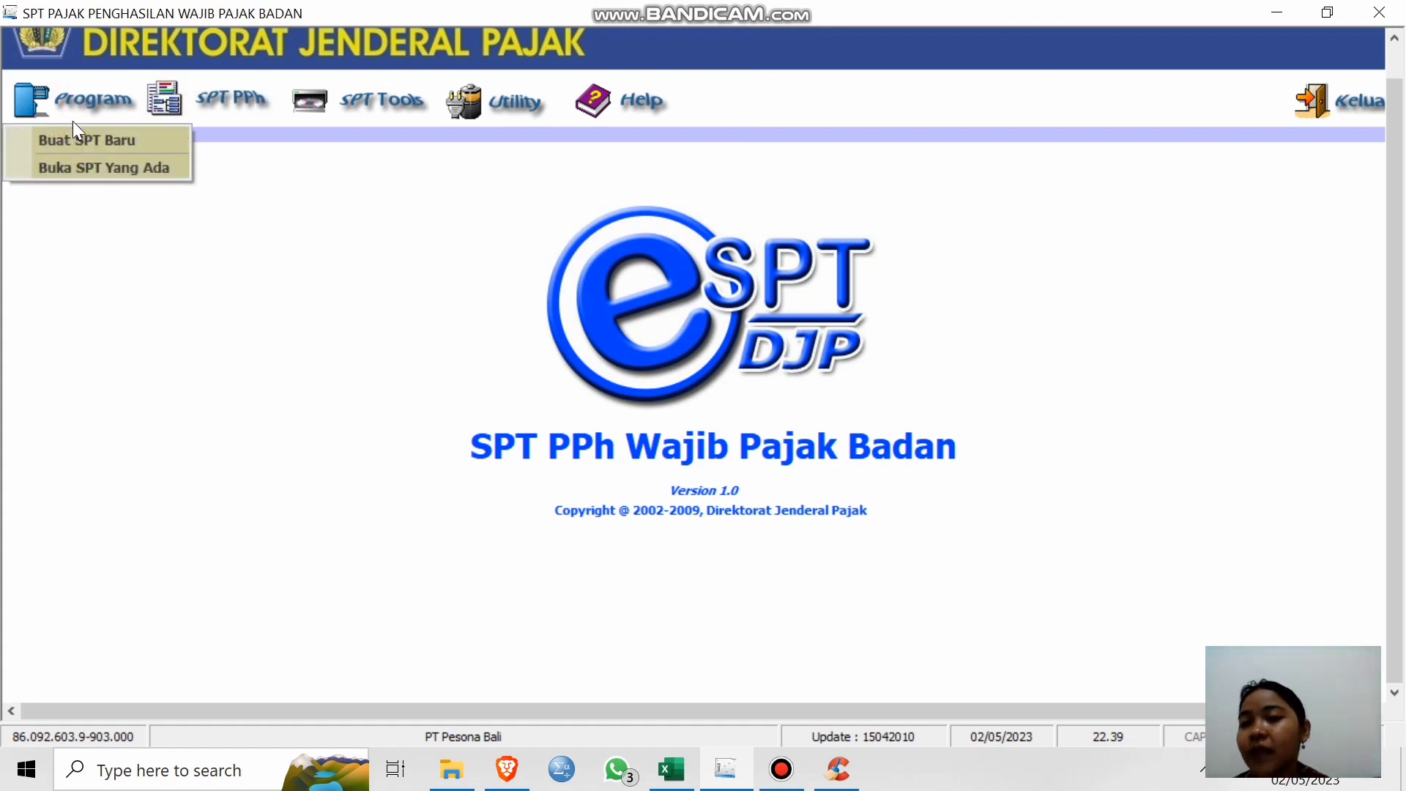
Open the existing 2010 SPT, Pembetulan 0, for revision.
click(98, 169)
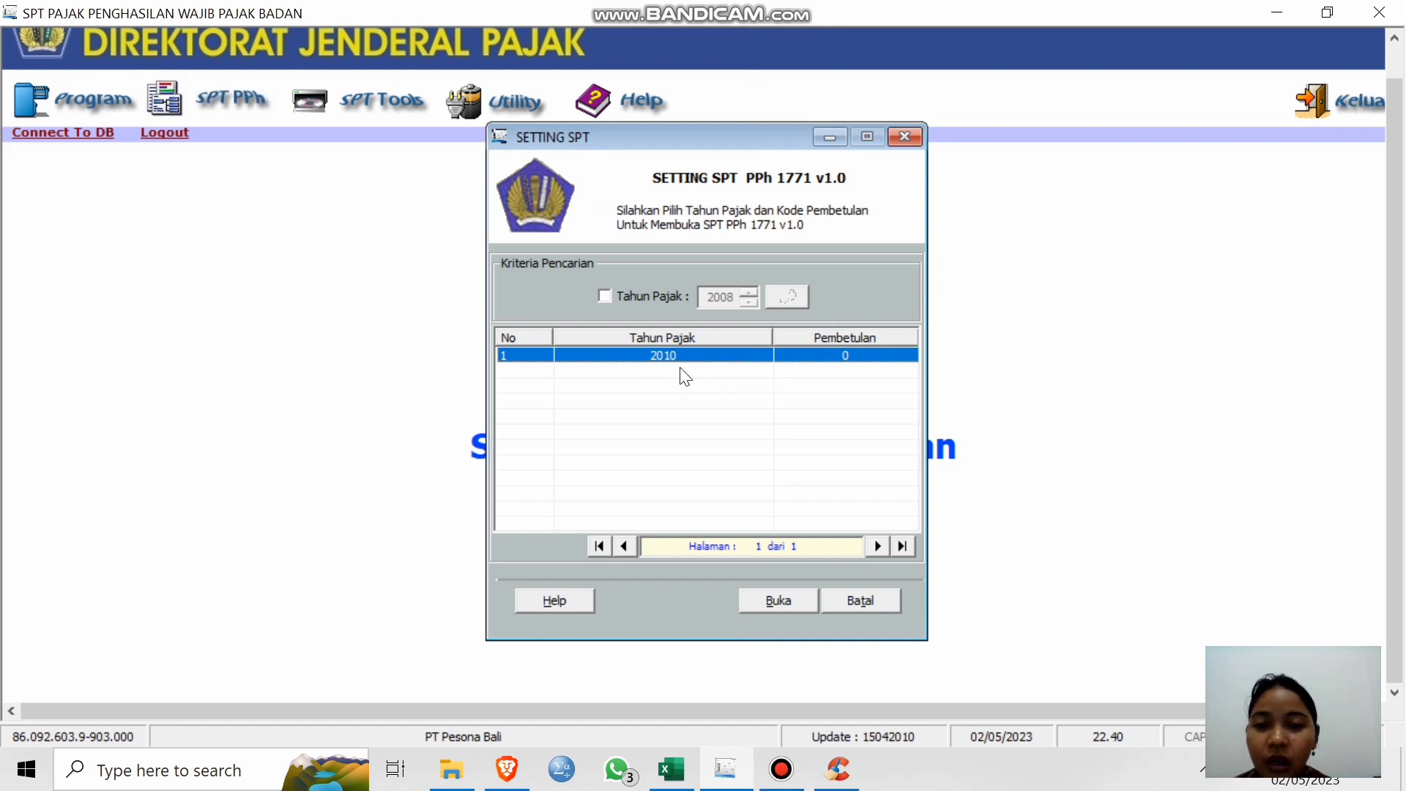
click(778, 601)
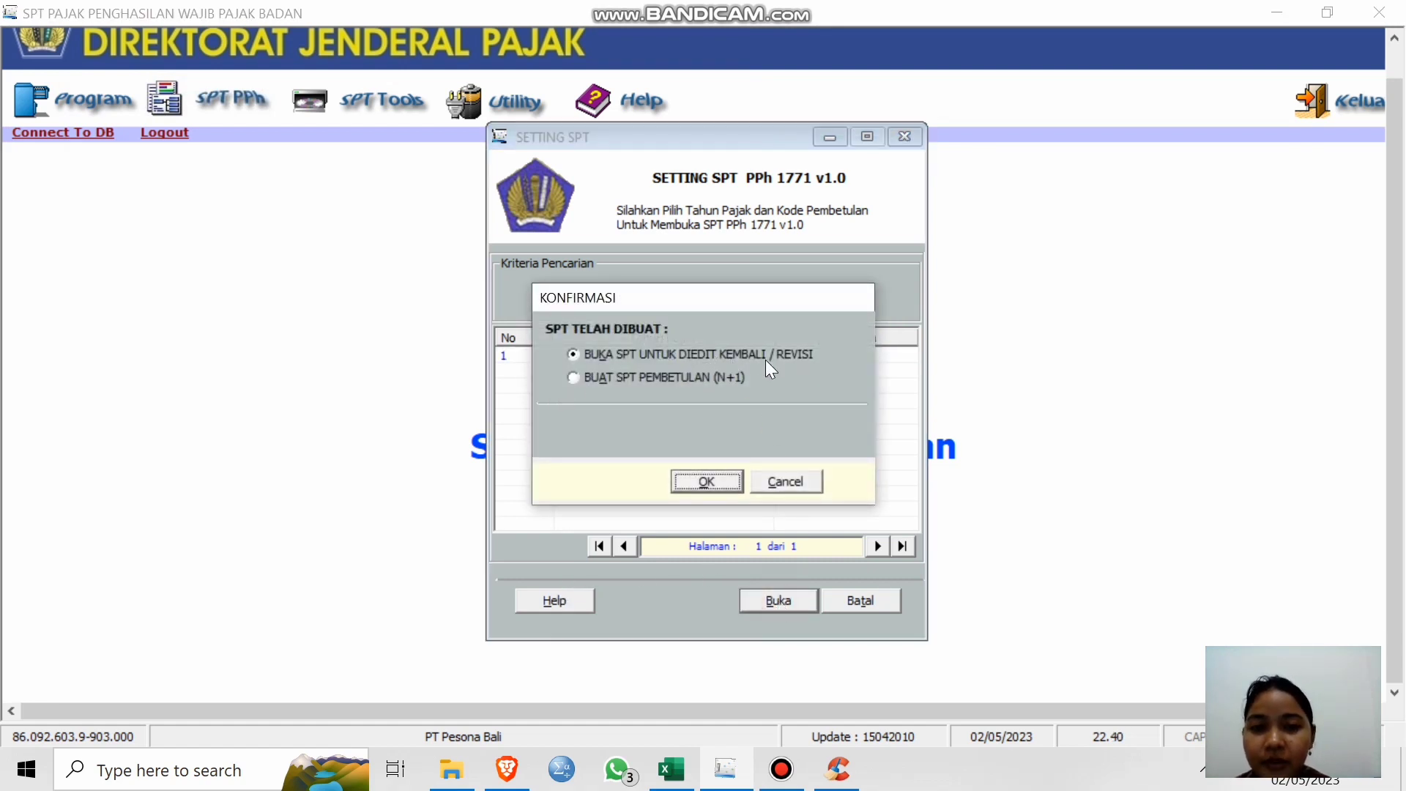
click(705, 487)
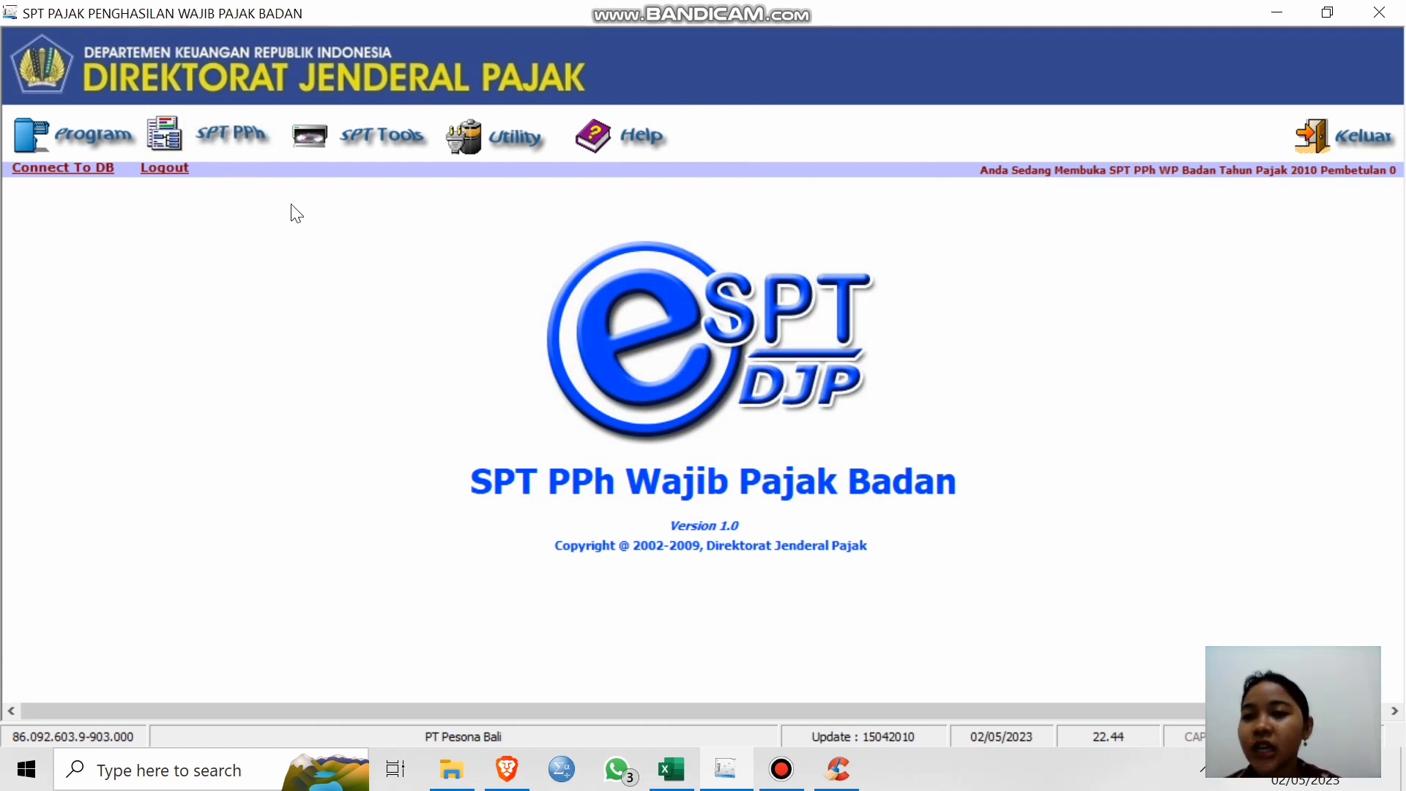
Open the Transkrip Kutipan Elemen Laporan Keuangan (LK 8A-2) form from the SPT PPh attachments.
click(196, 140)
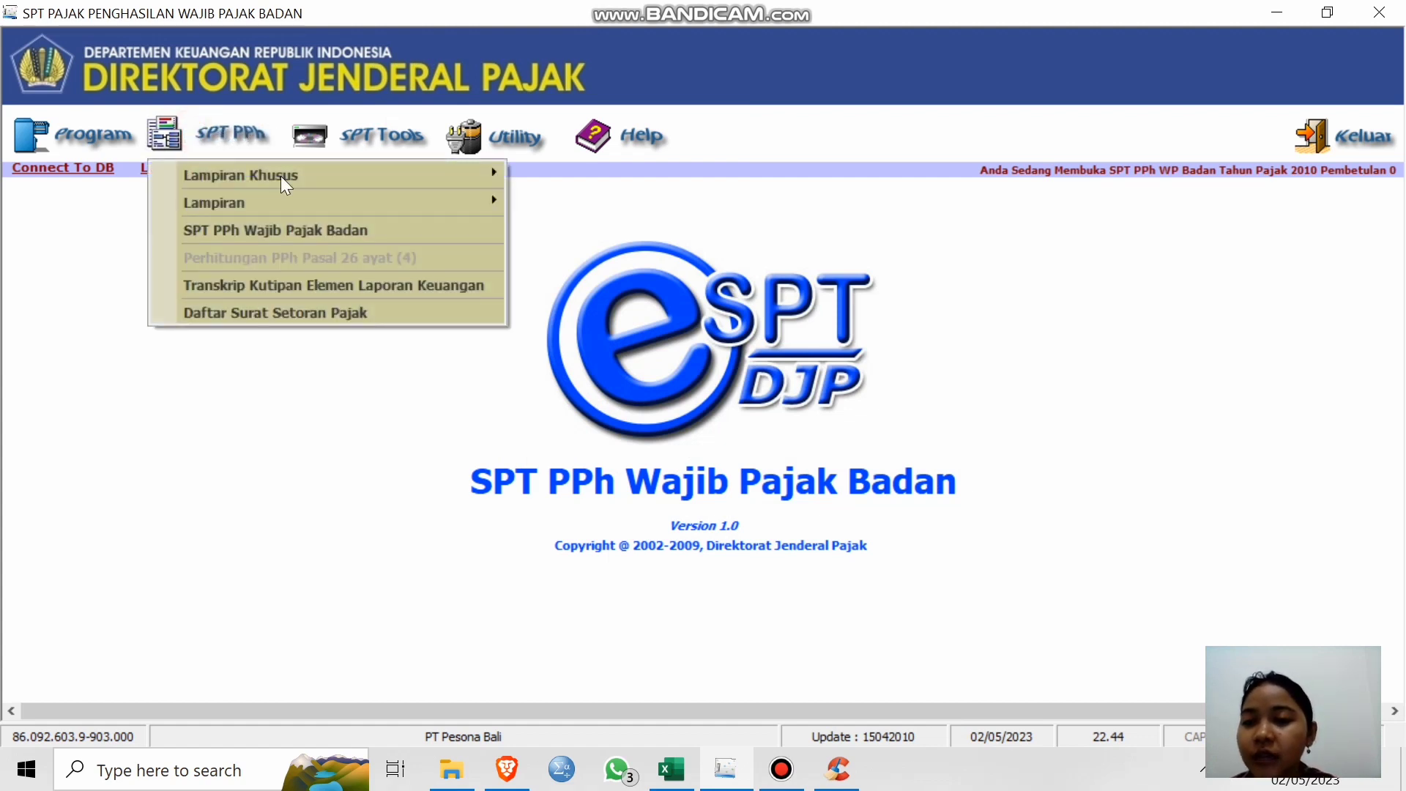
mouse_move(296, 170)
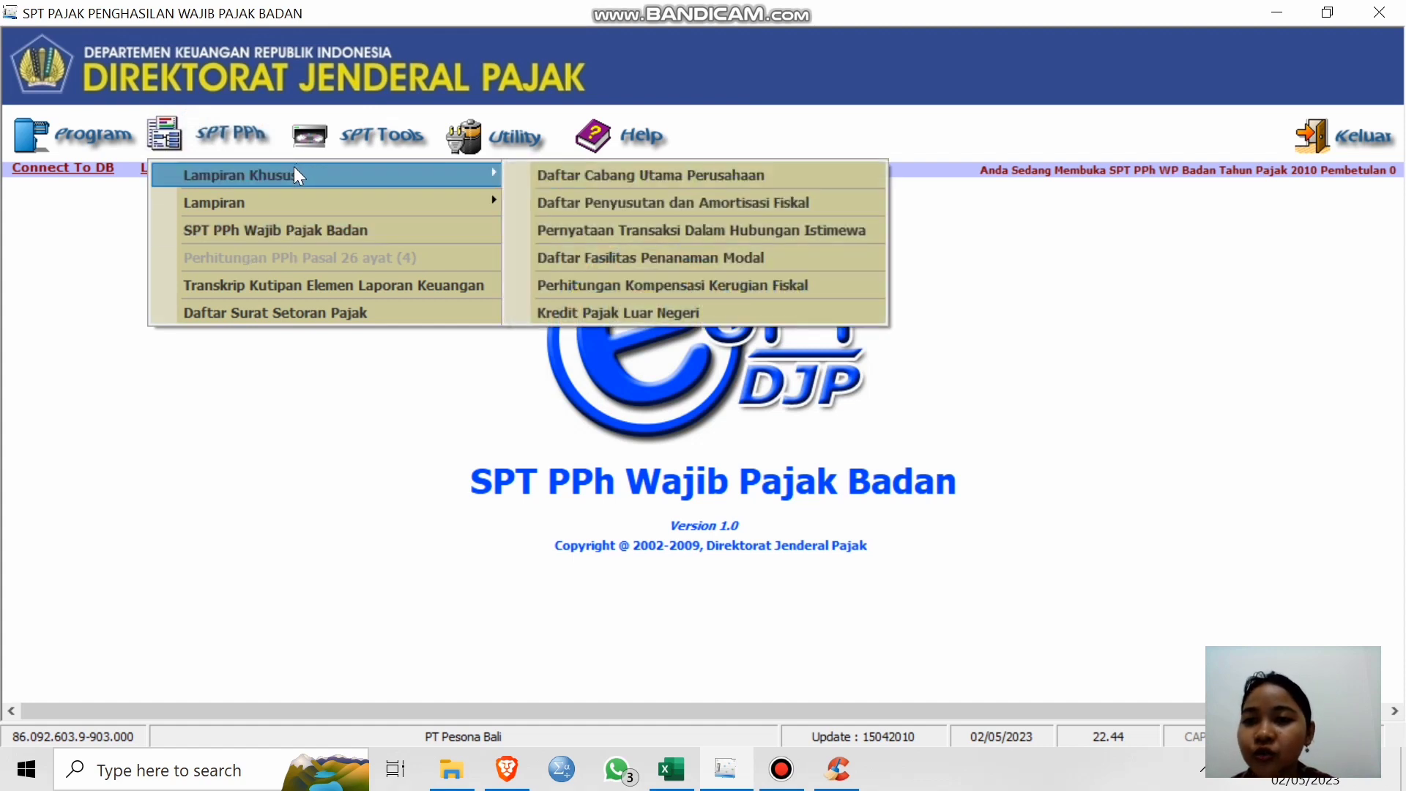
mouse_move(295, 202)
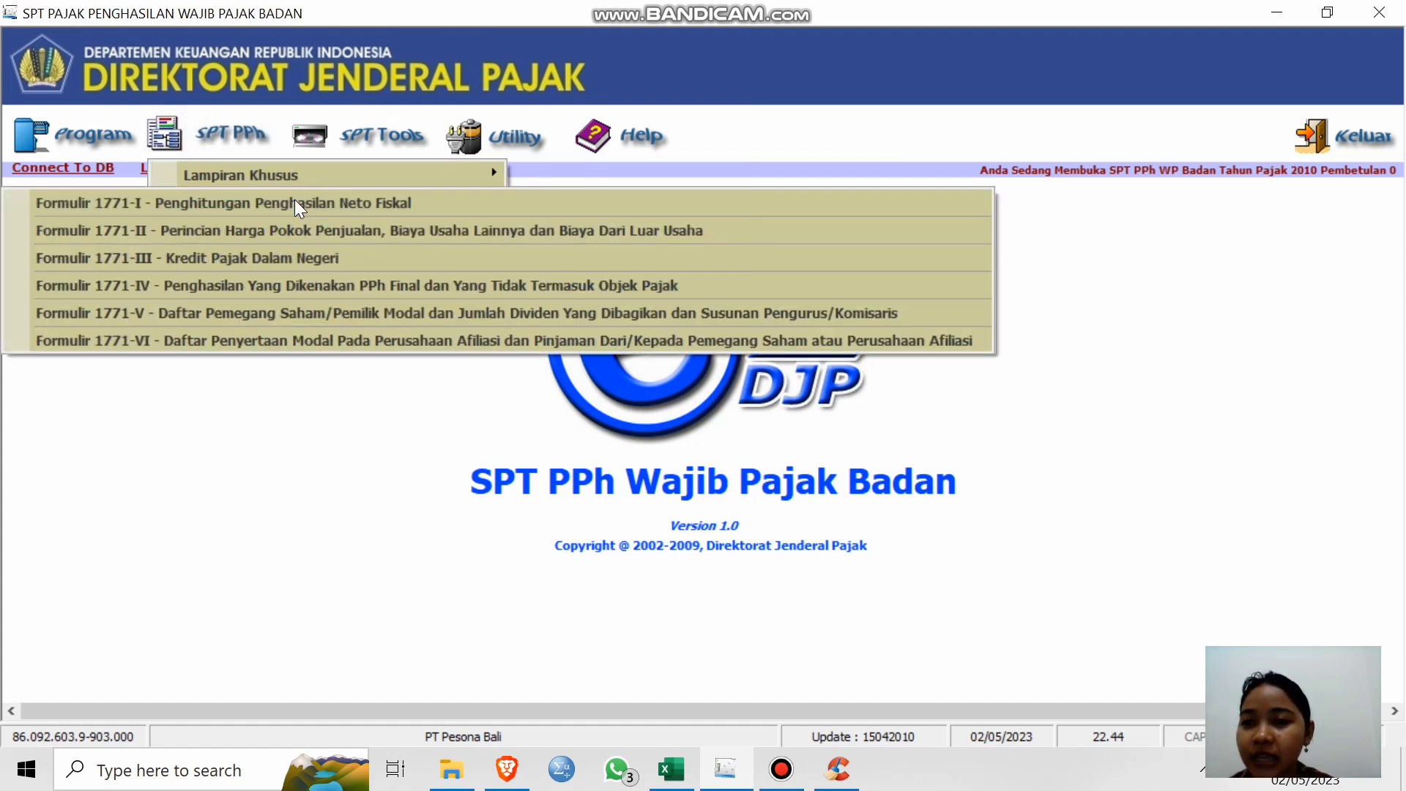
click(320, 410)
click(181, 143)
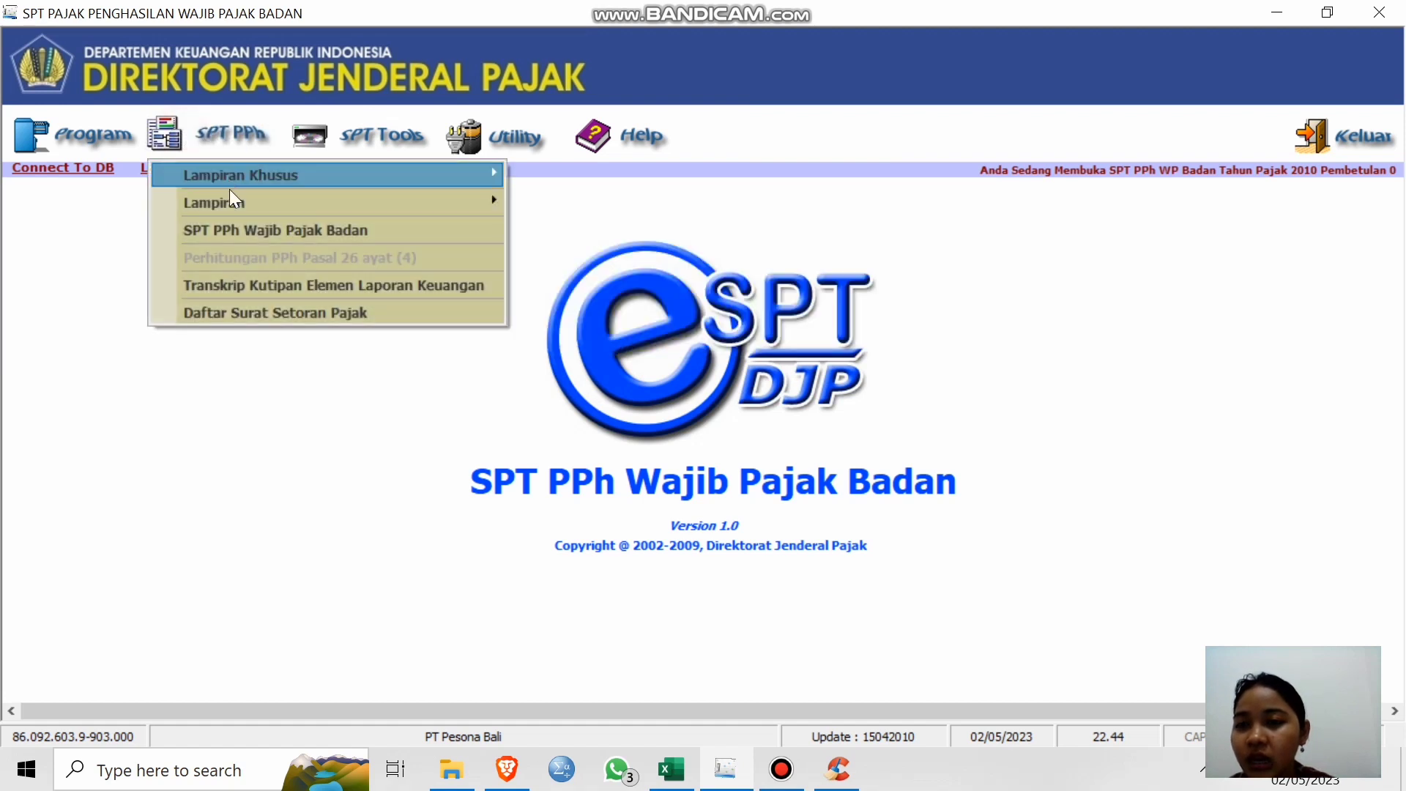
click(480, 287)
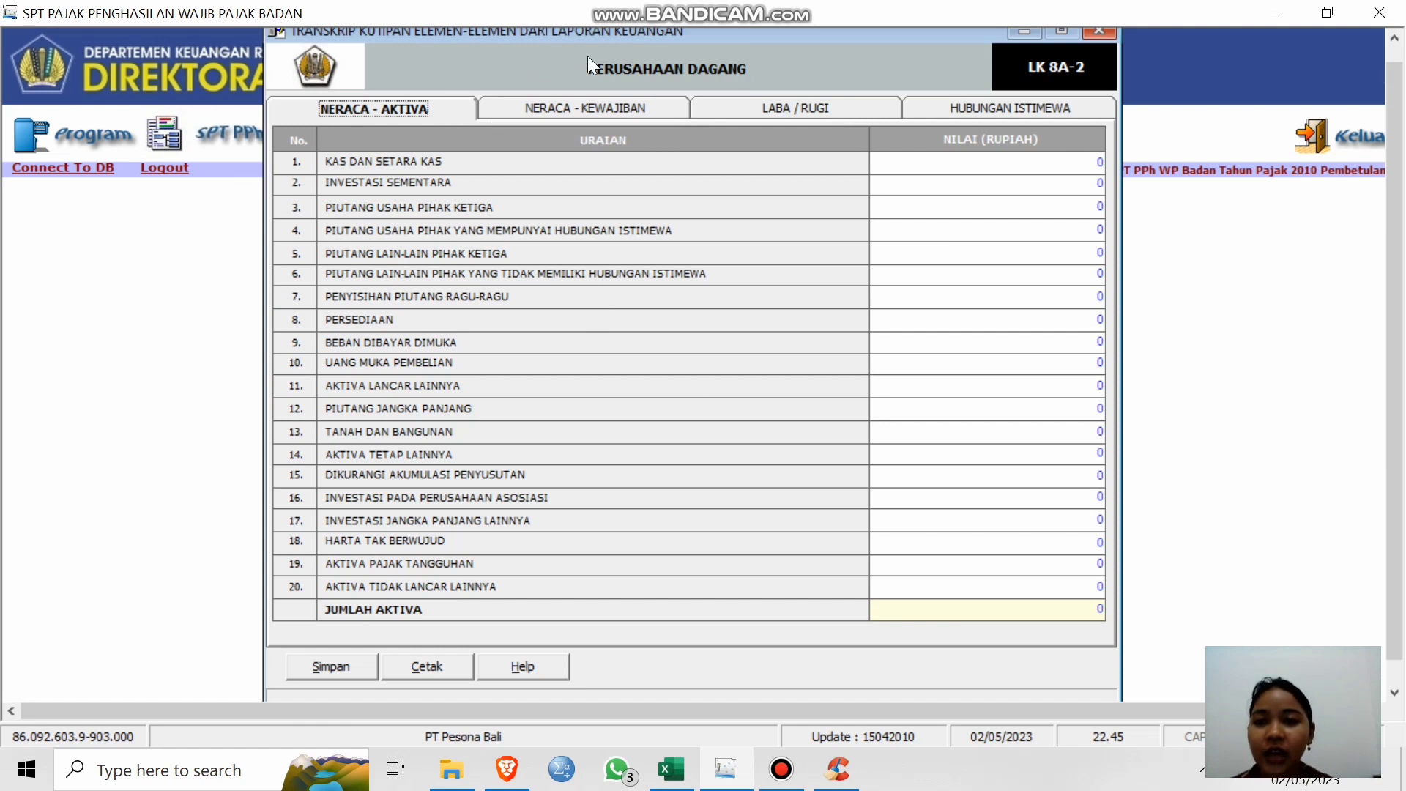
Review the Kewajiban, Laba/Rugi and Hubungan Istimewa tabs, then switch to the PT Pesona Bali workbook.
click(594, 107)
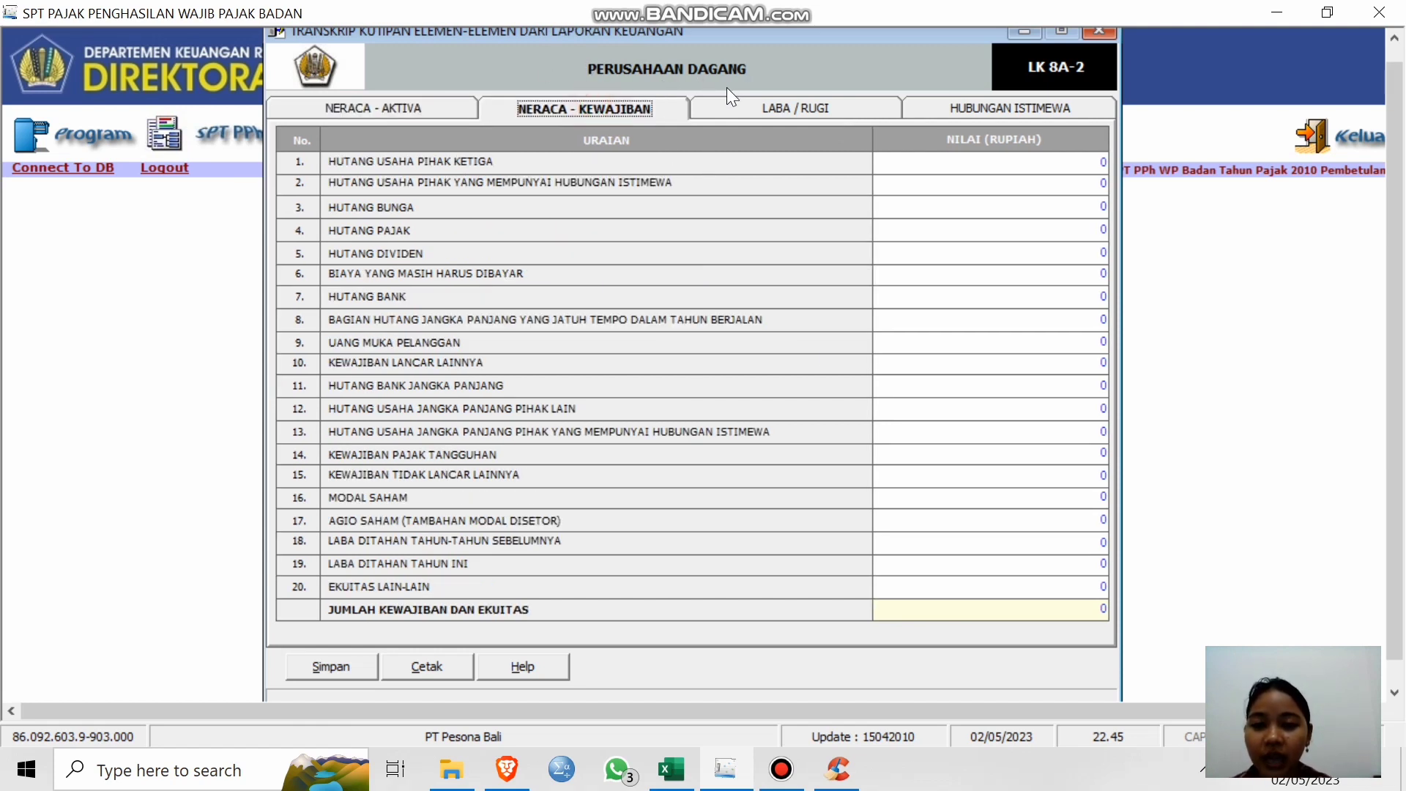
click(775, 108)
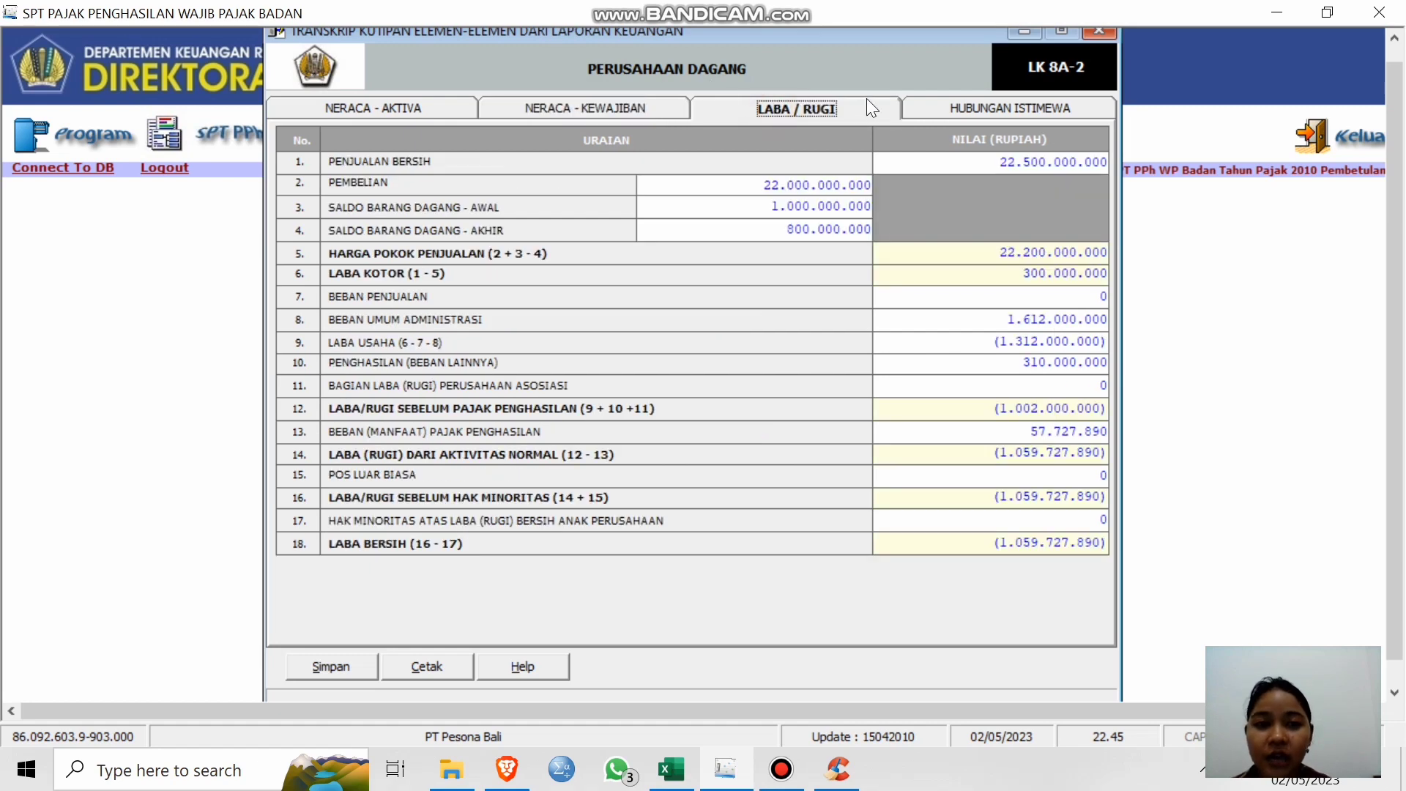
click(973, 104)
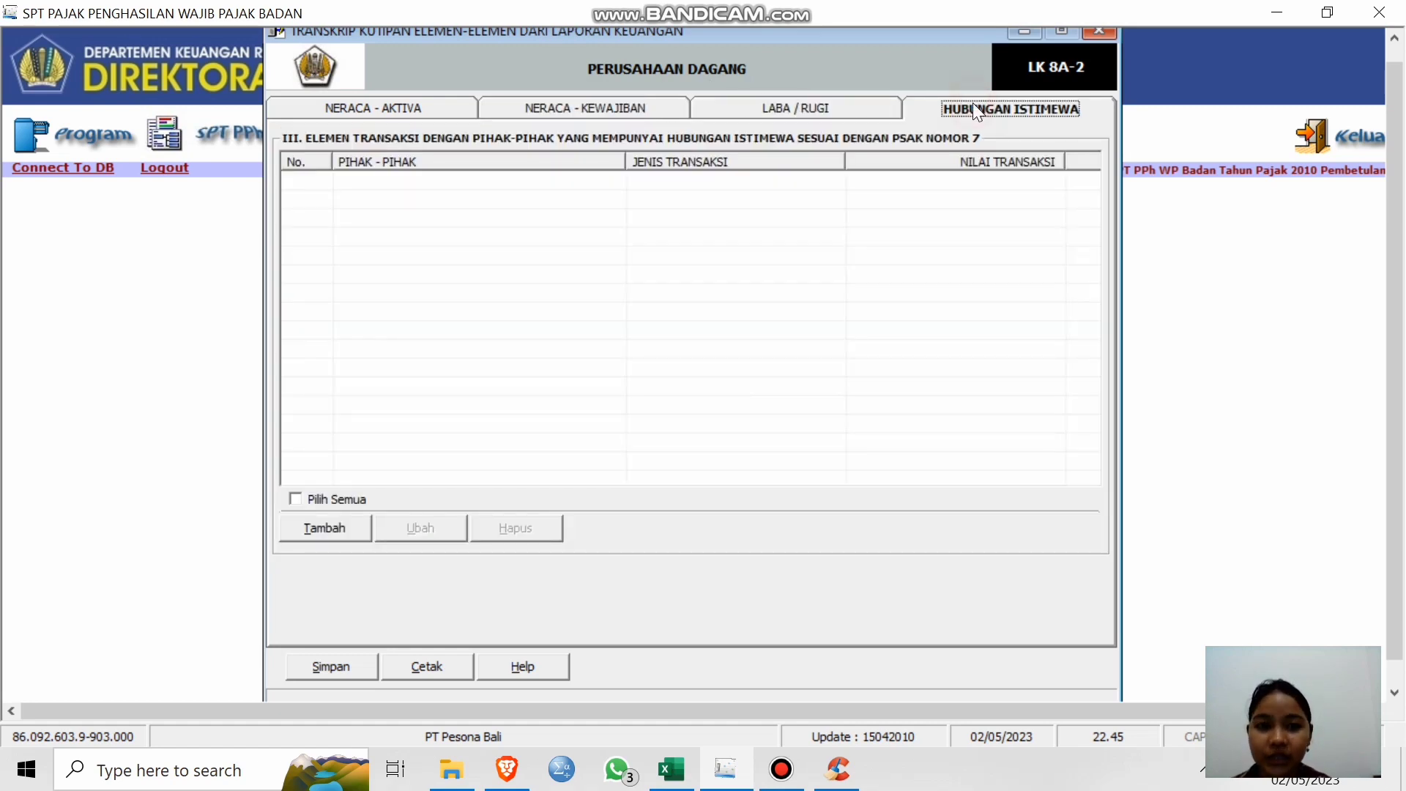
click(840, 111)
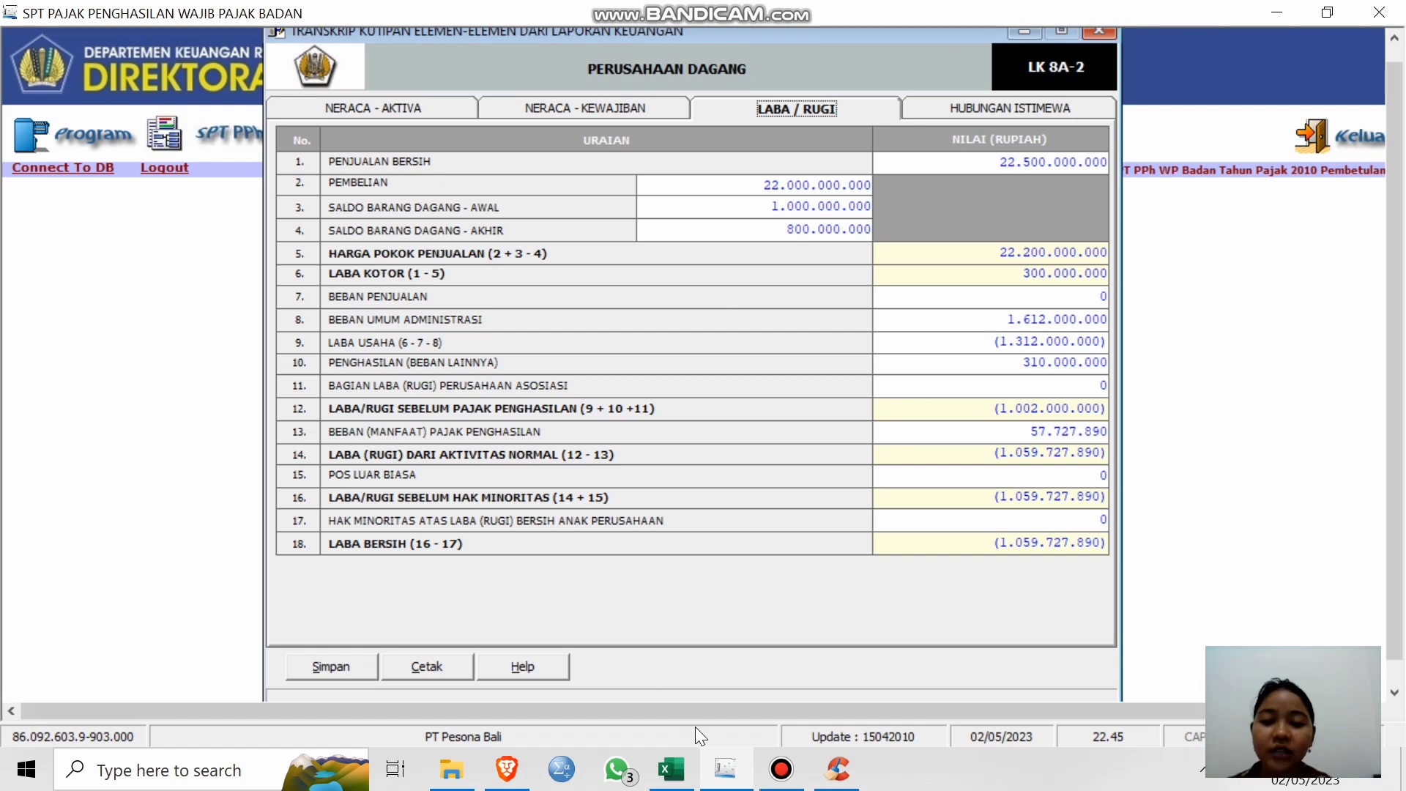
mouse_move(672, 769)
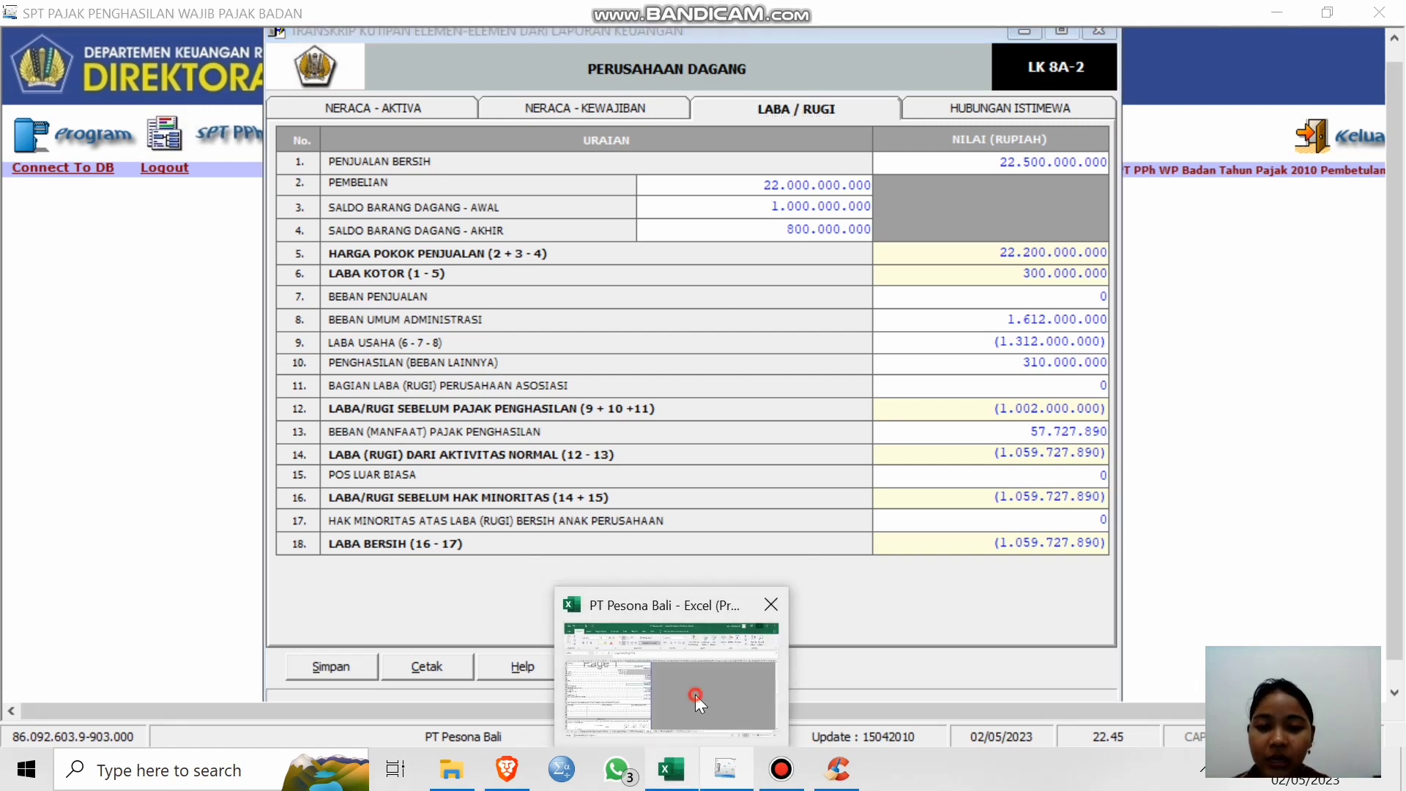
click(696, 695)
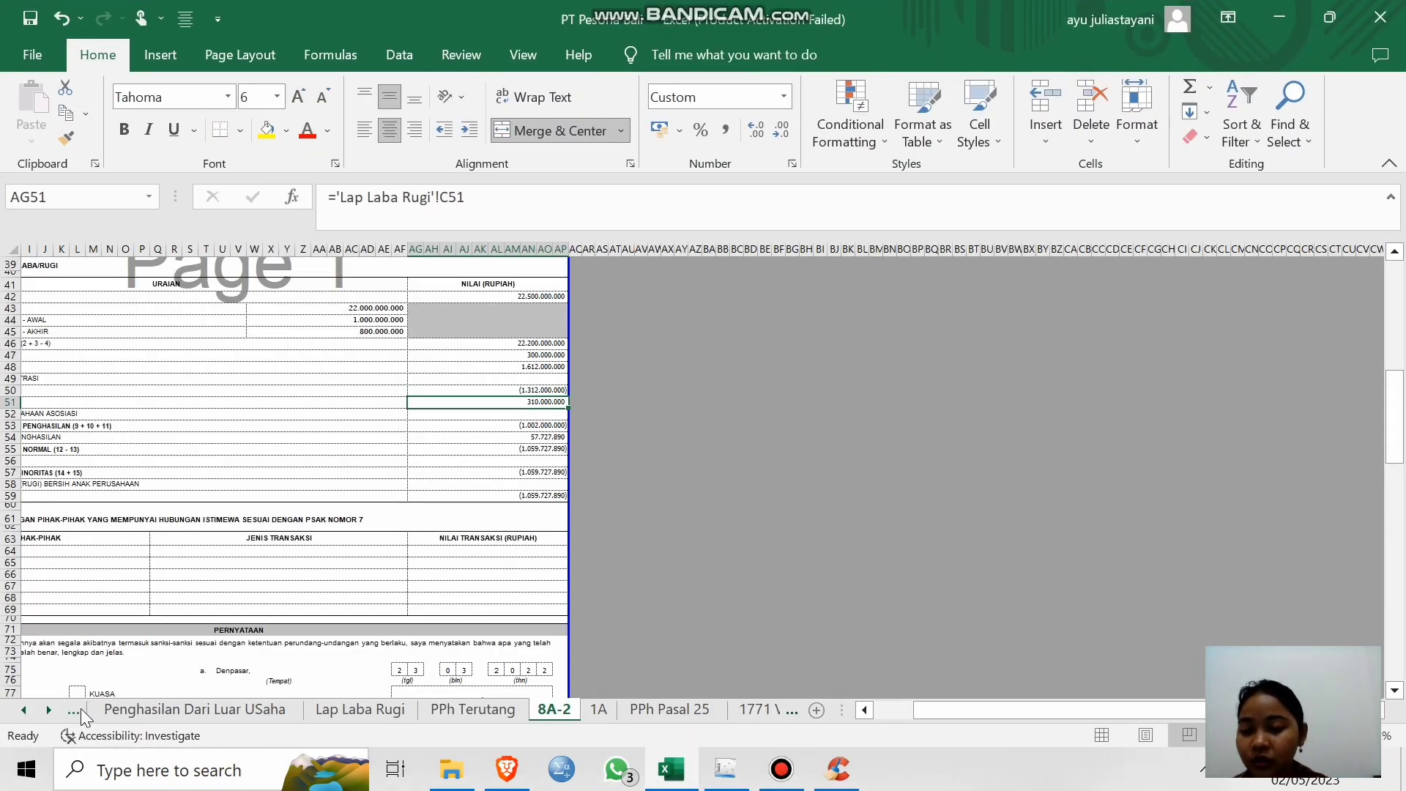
Check the PENGURUS & PEMEGANG SAHAM and Lap Laba Rugi sheets, then minimize Excel.
click(80, 709)
click(81, 709)
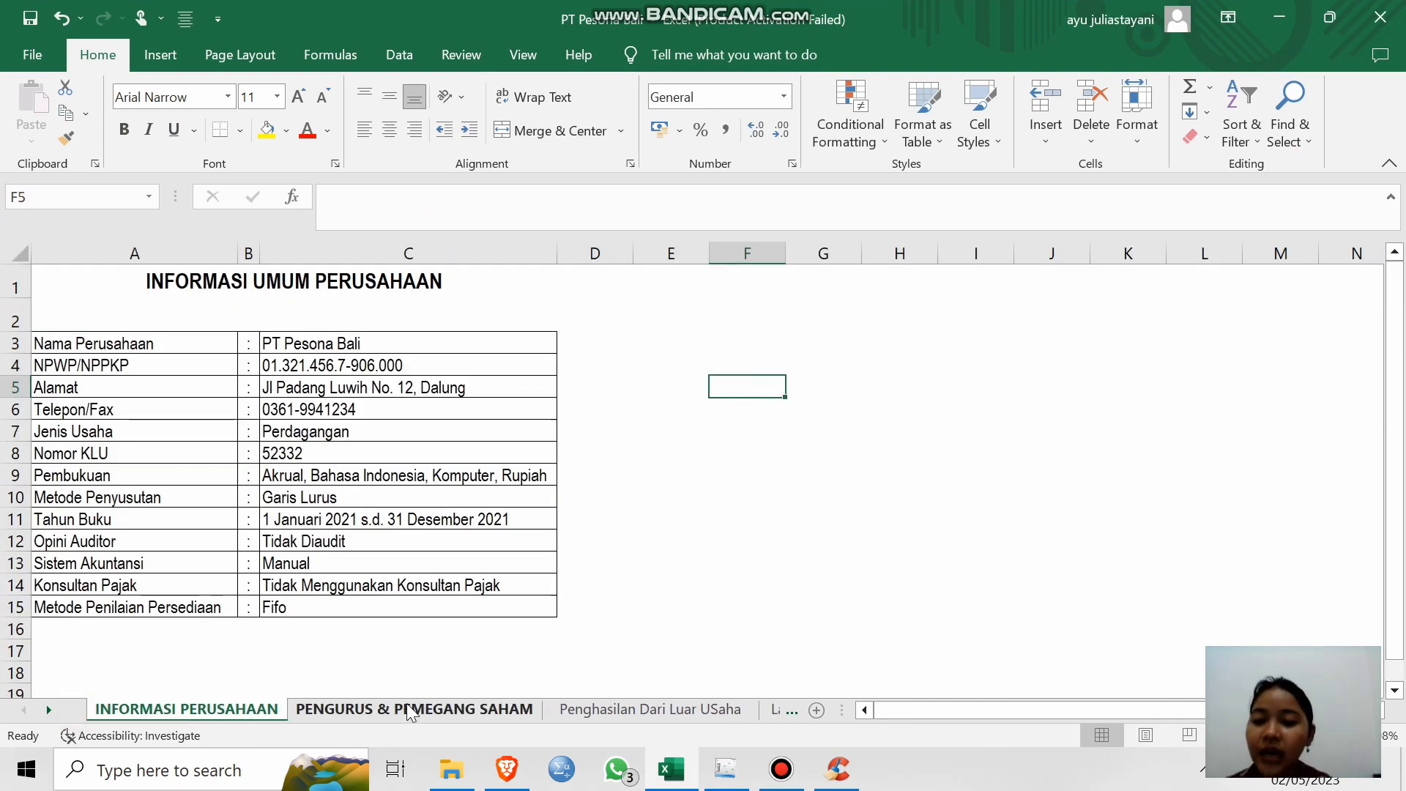
click(460, 710)
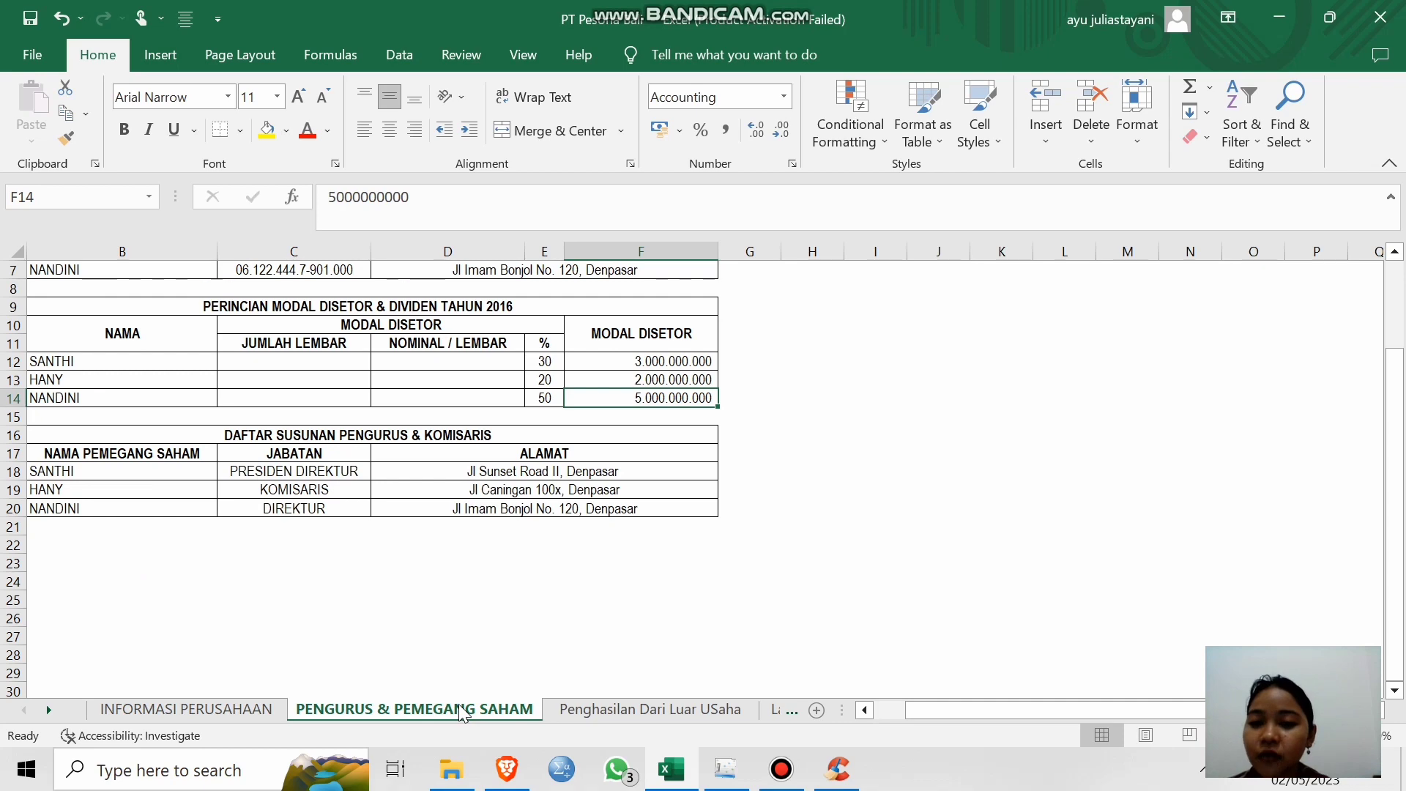
click(773, 712)
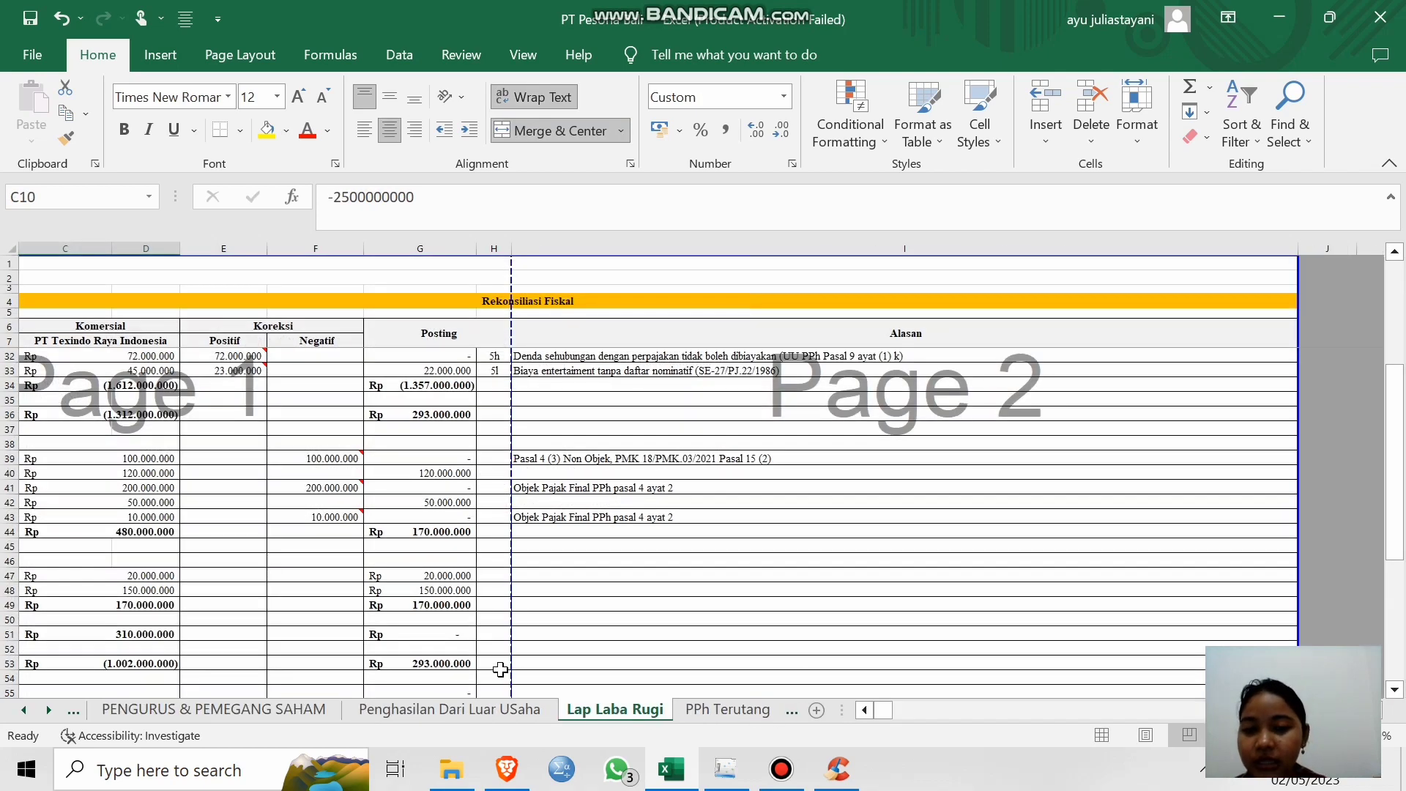
scroll(413, 524, left, 4)
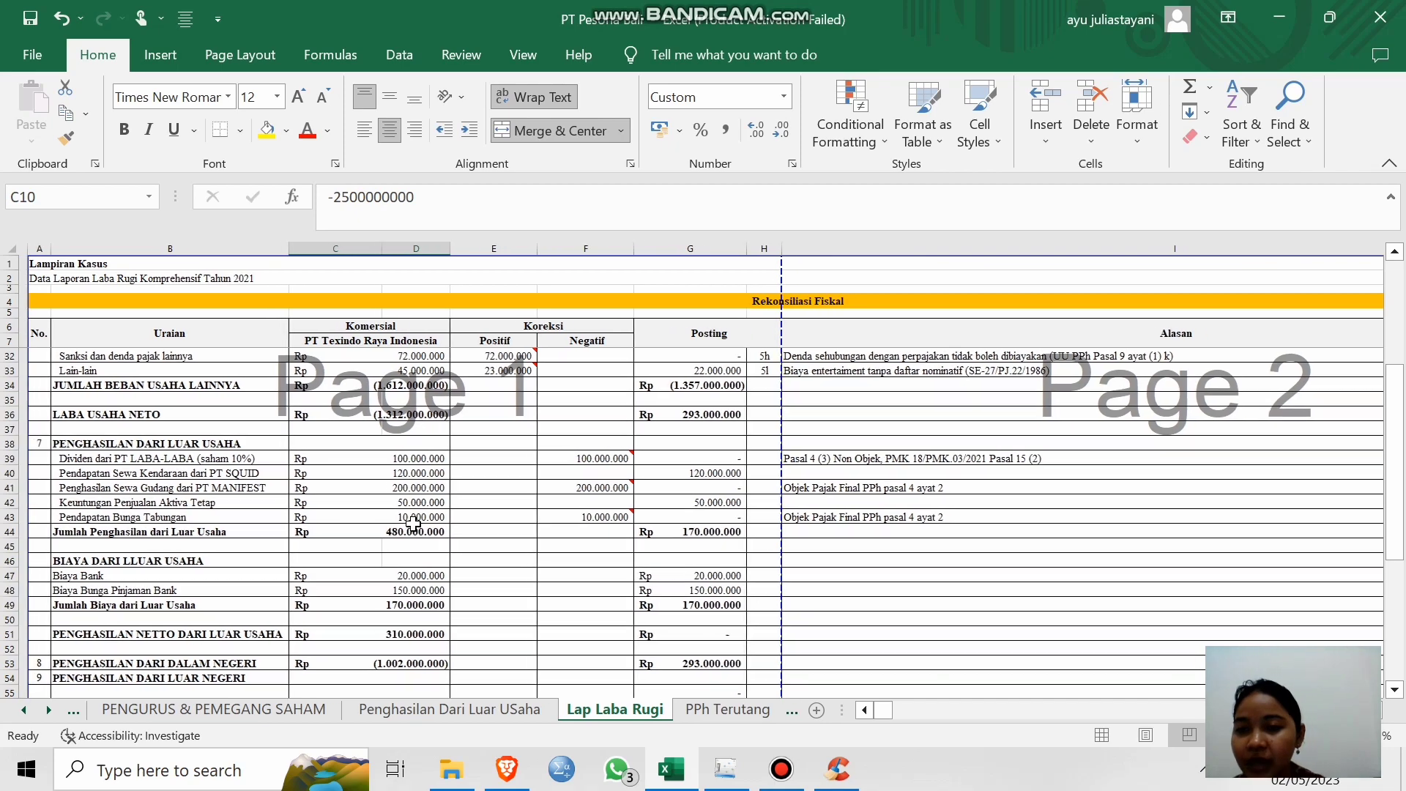
scroll(413, 524, up, 3)
scroll(413, 524, up, 5)
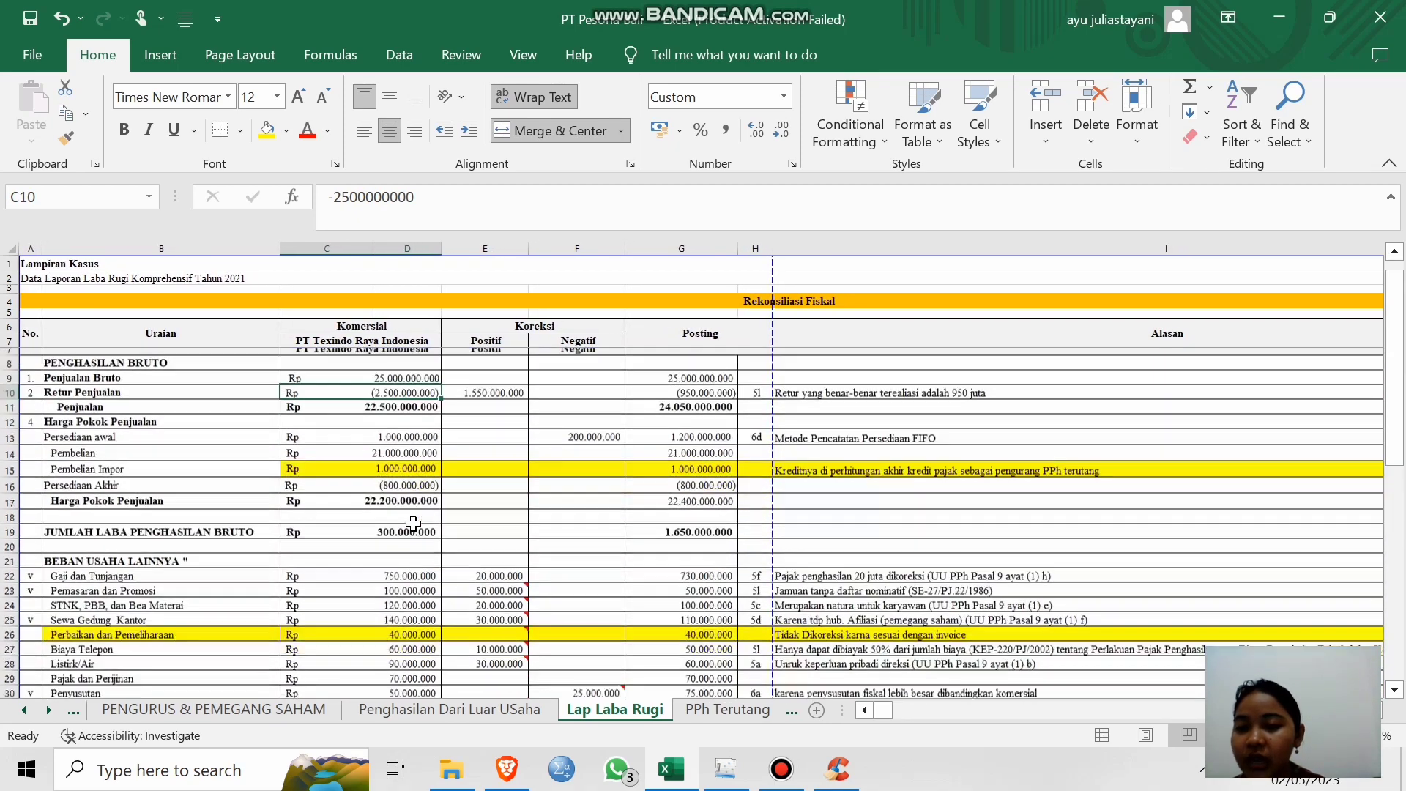
click(1272, 15)
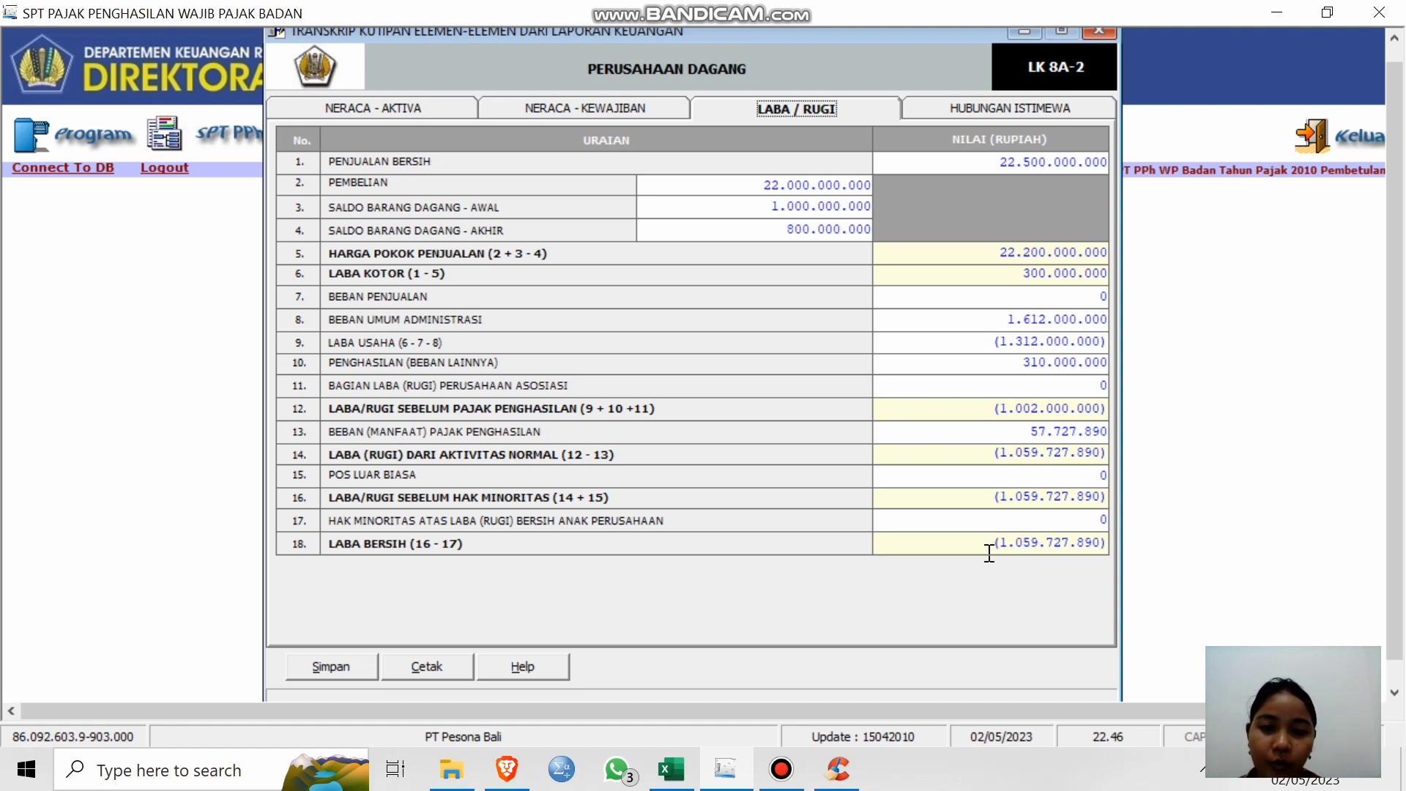
Check the empty Hubungan Istimewa tab and save the LK 8A-2 transcript, confirming both prompts.
click(952, 112)
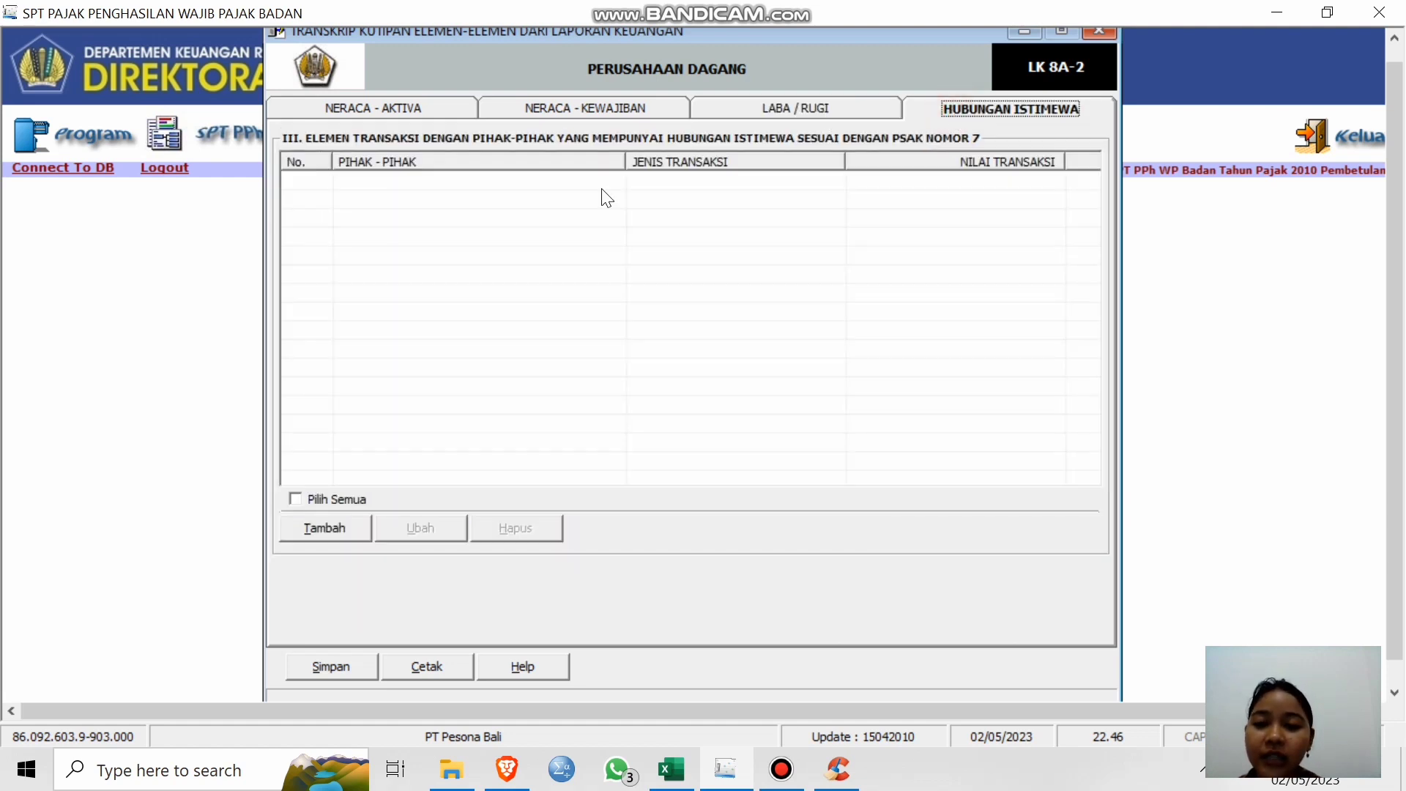
click(342, 670)
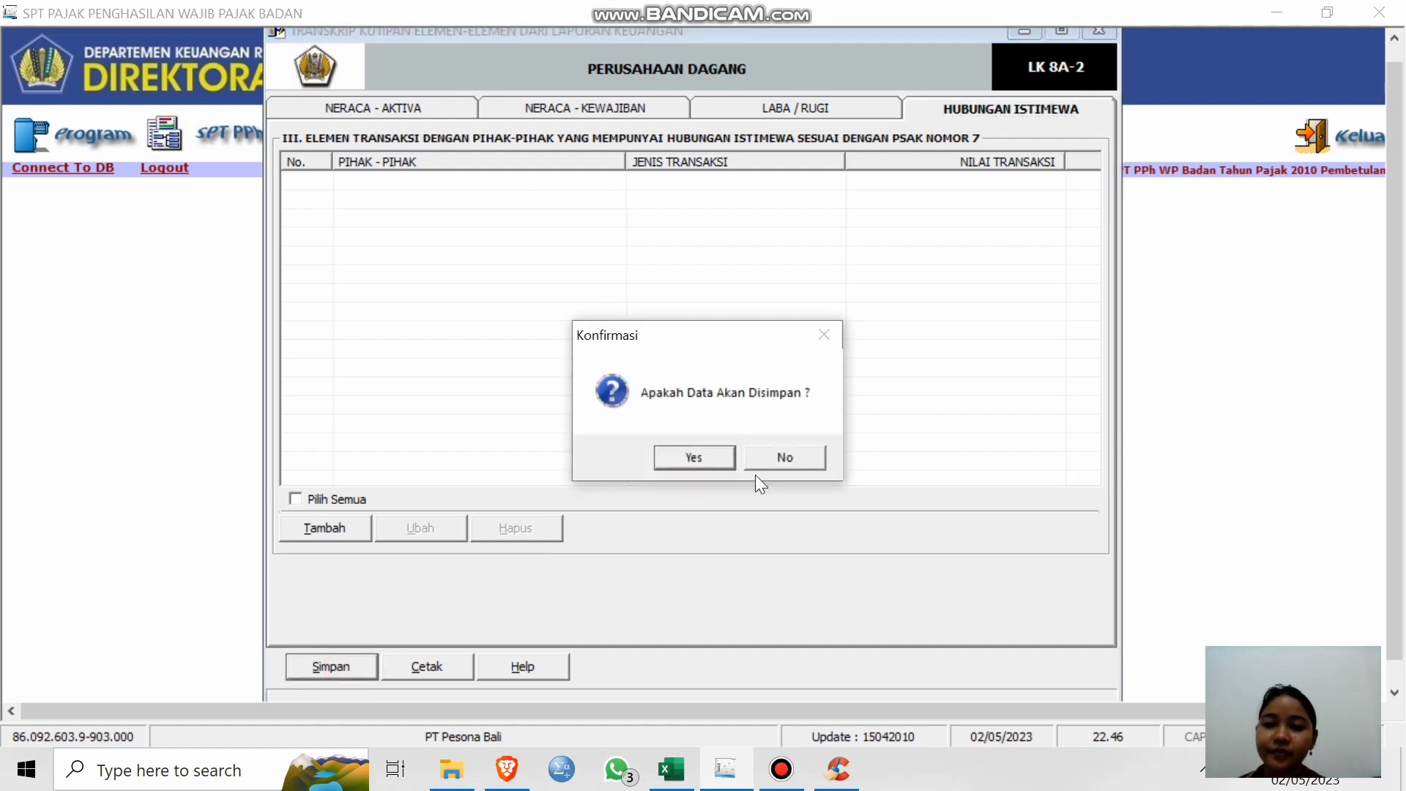
click(719, 458)
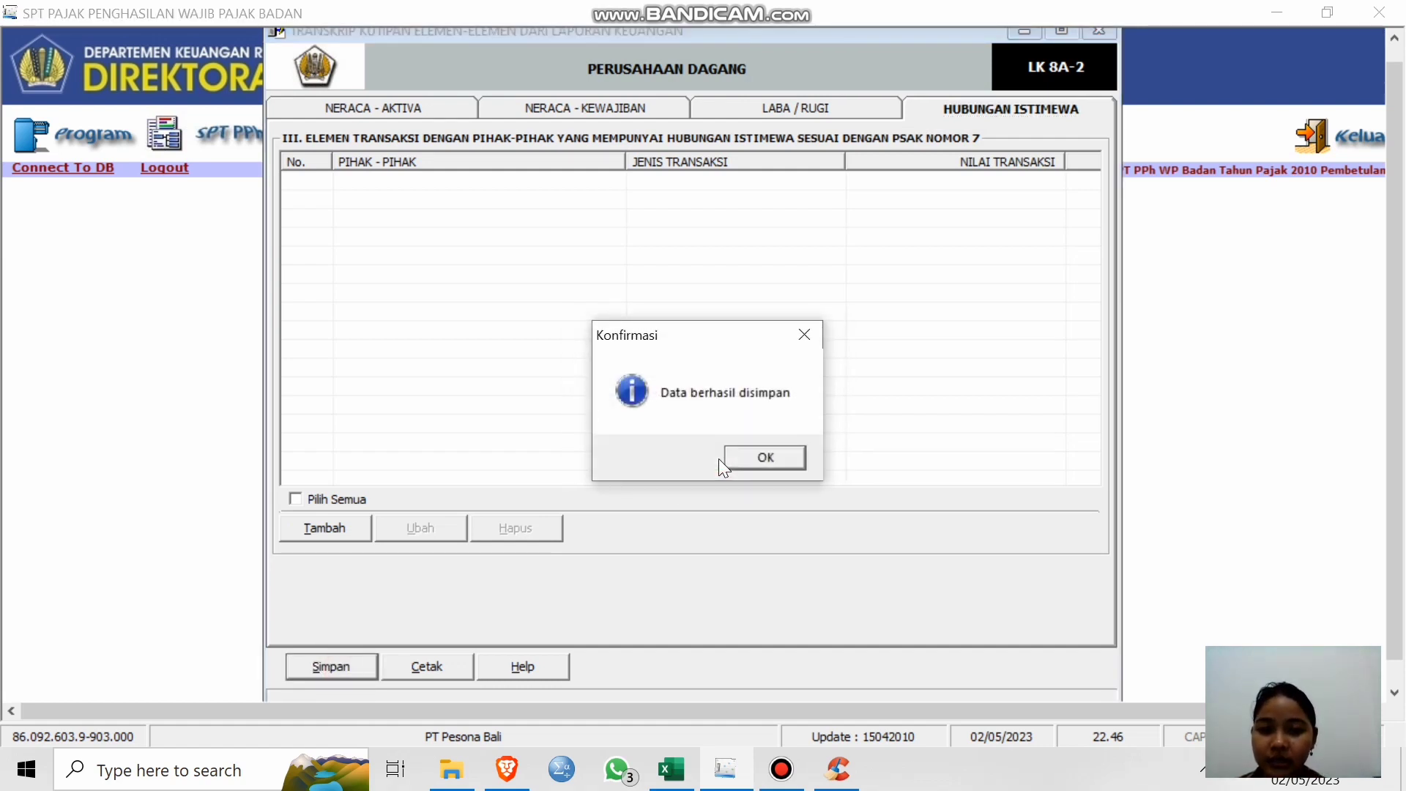
click(765, 459)
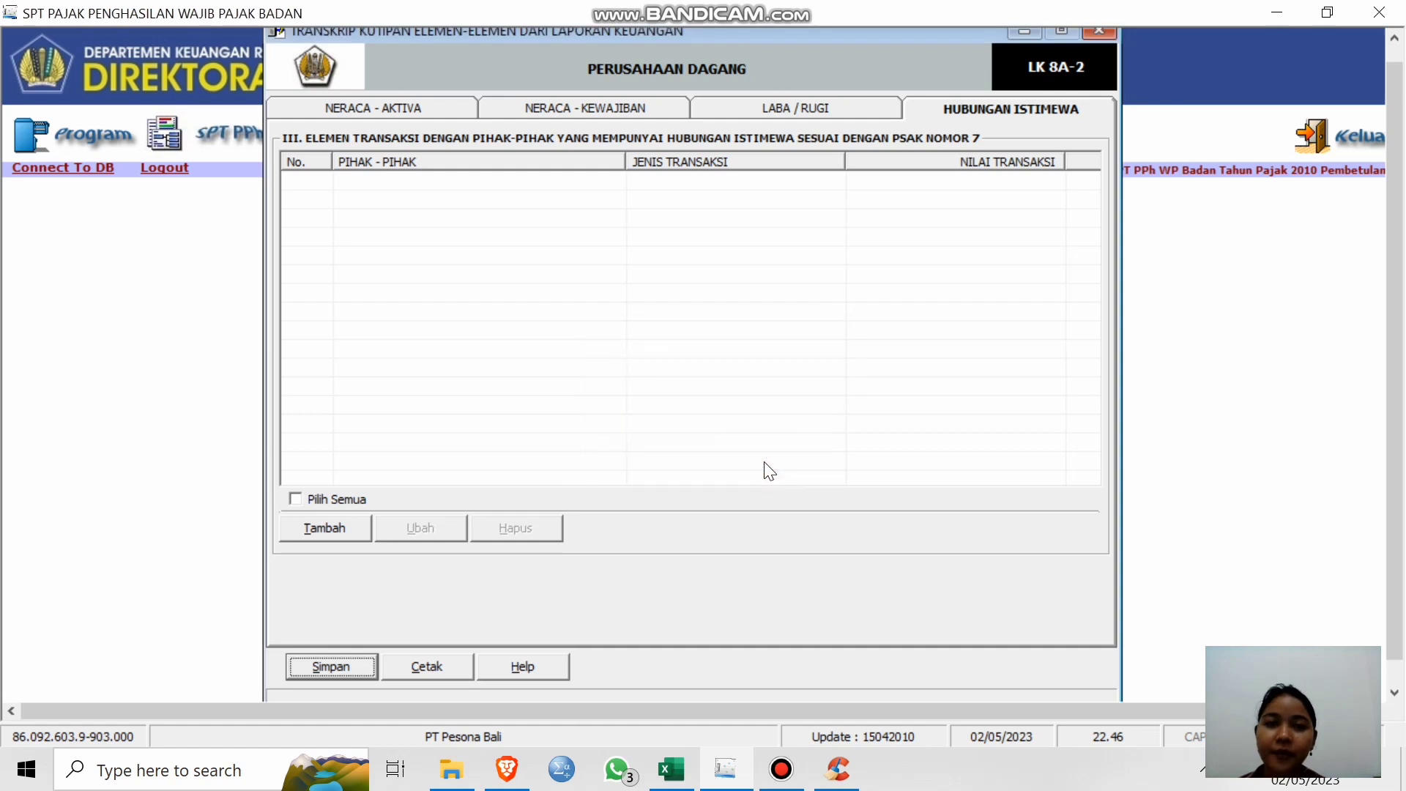
Close the LK 8A-2 transcript and open Daftar Cabang Utama Perusahaan under Lampiran Khusus.
click(1102, 33)
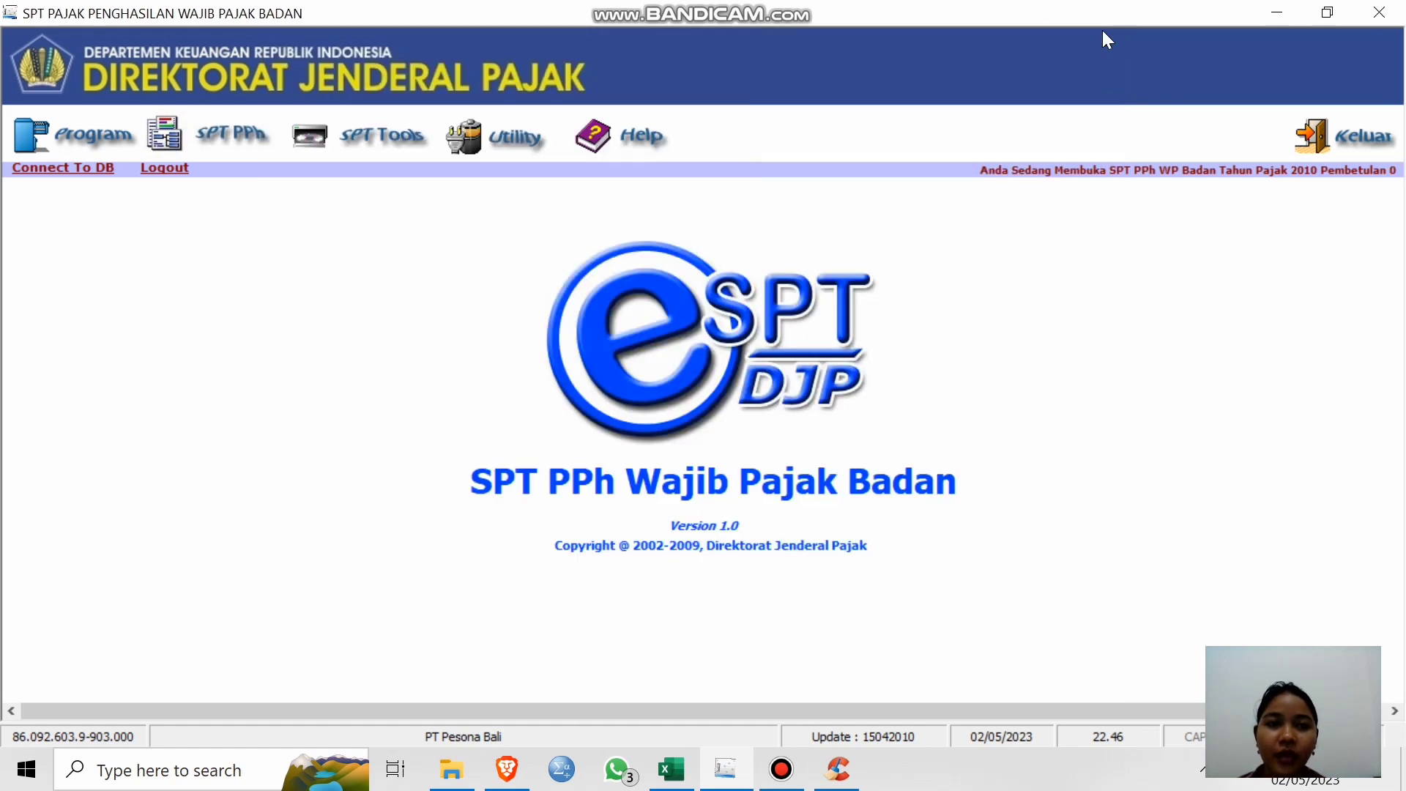
click(237, 139)
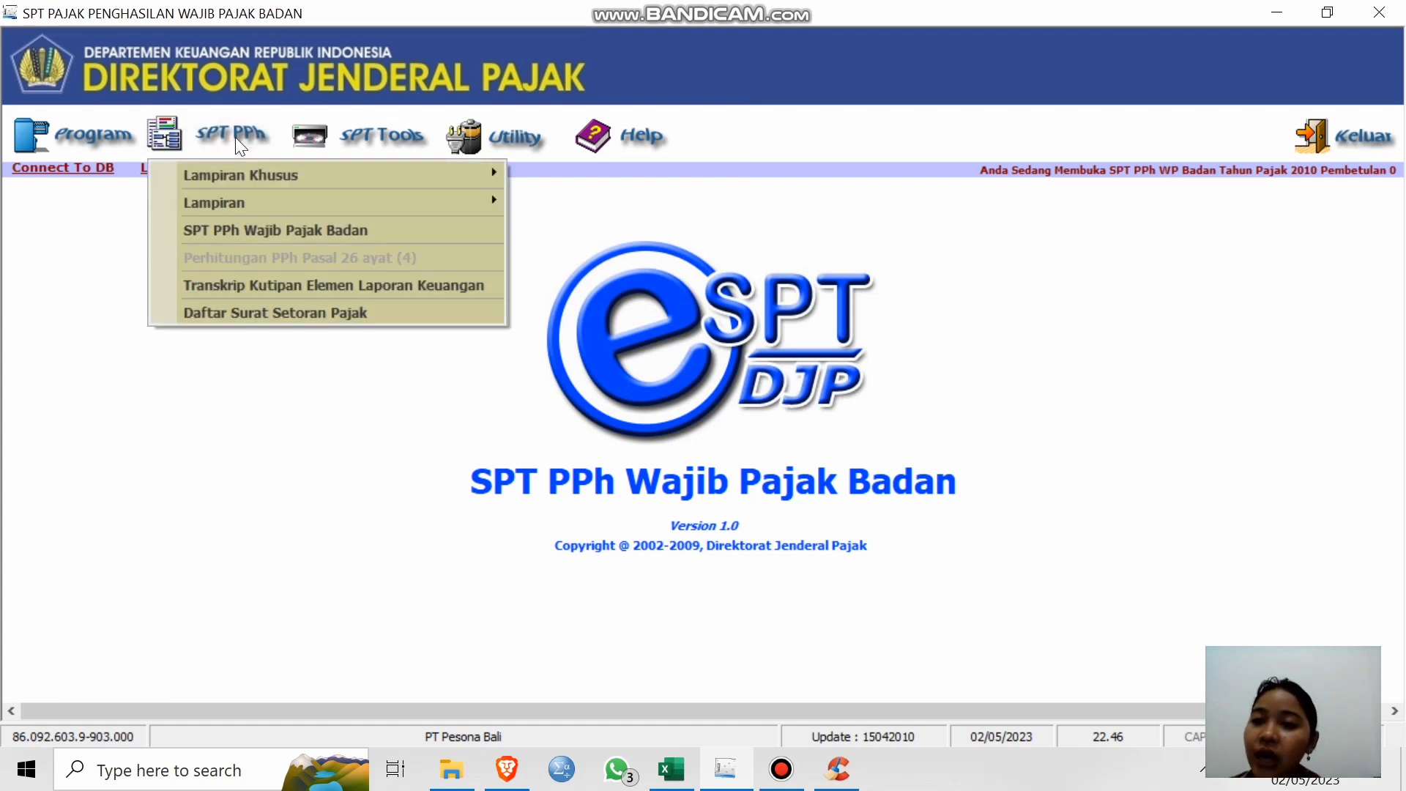
mouse_move(257, 176)
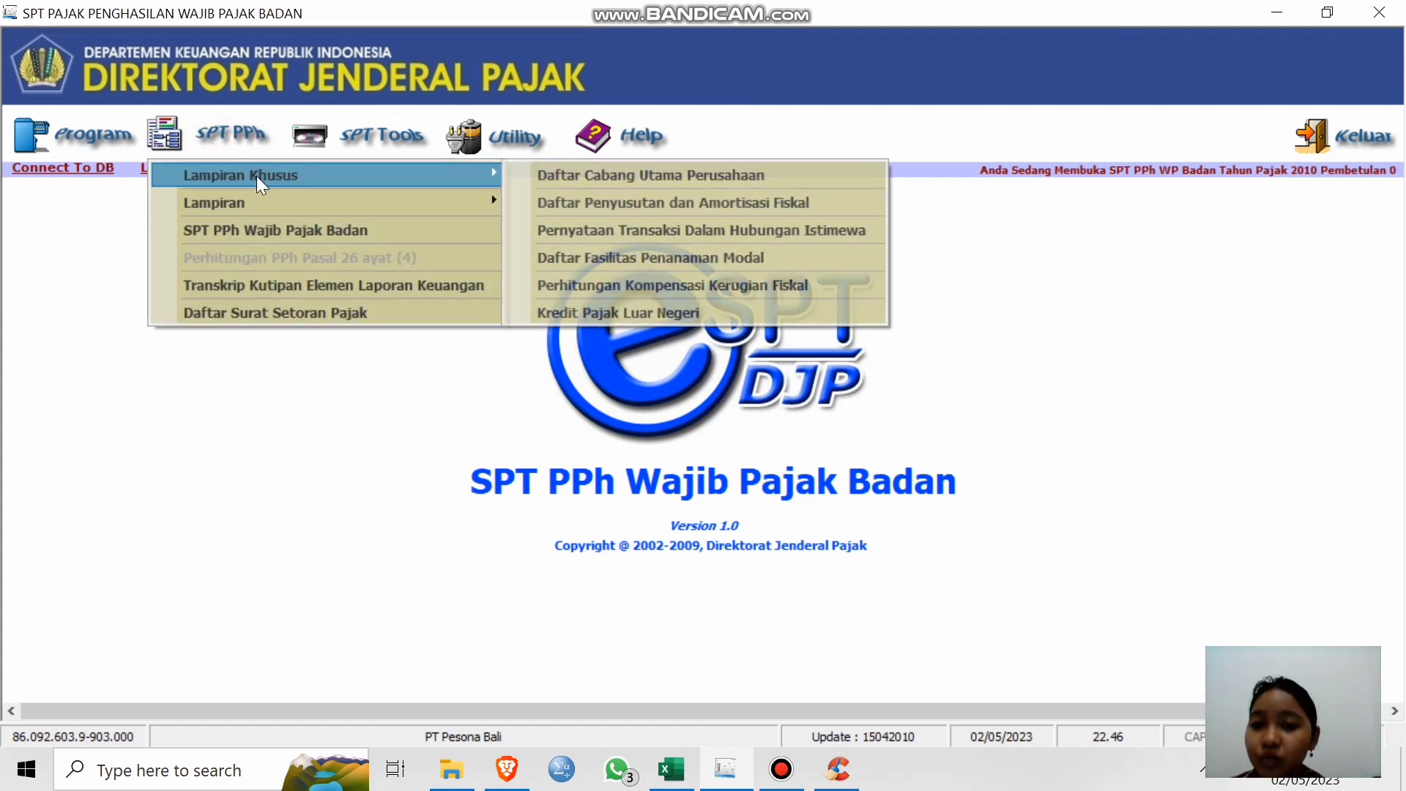
click(598, 175)
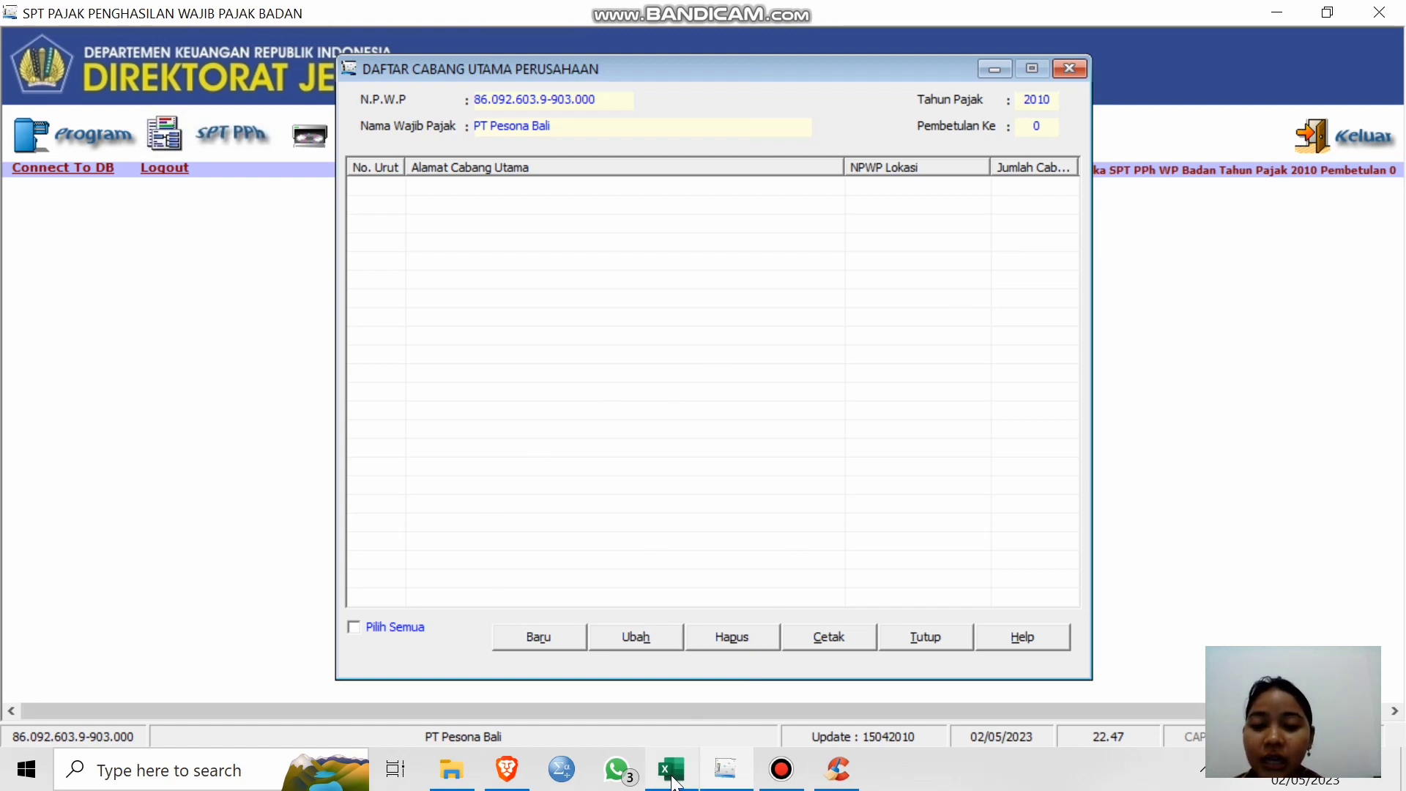
Review the PT Pesona Bali workbook's PPh Terutang, 1771 VI, 8A-2 and 1A depreciation sheets, then minimize Excel.
click(732, 675)
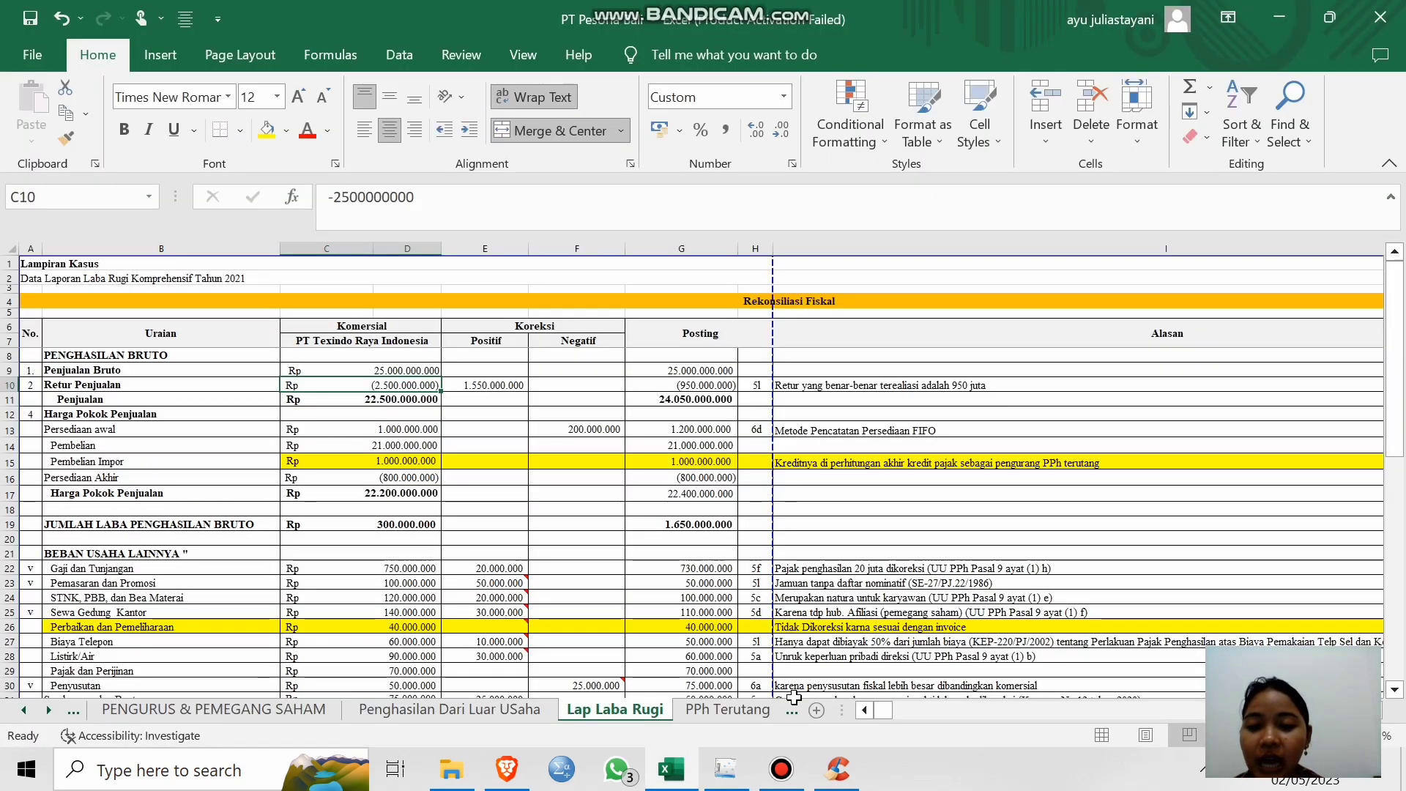
click(717, 716)
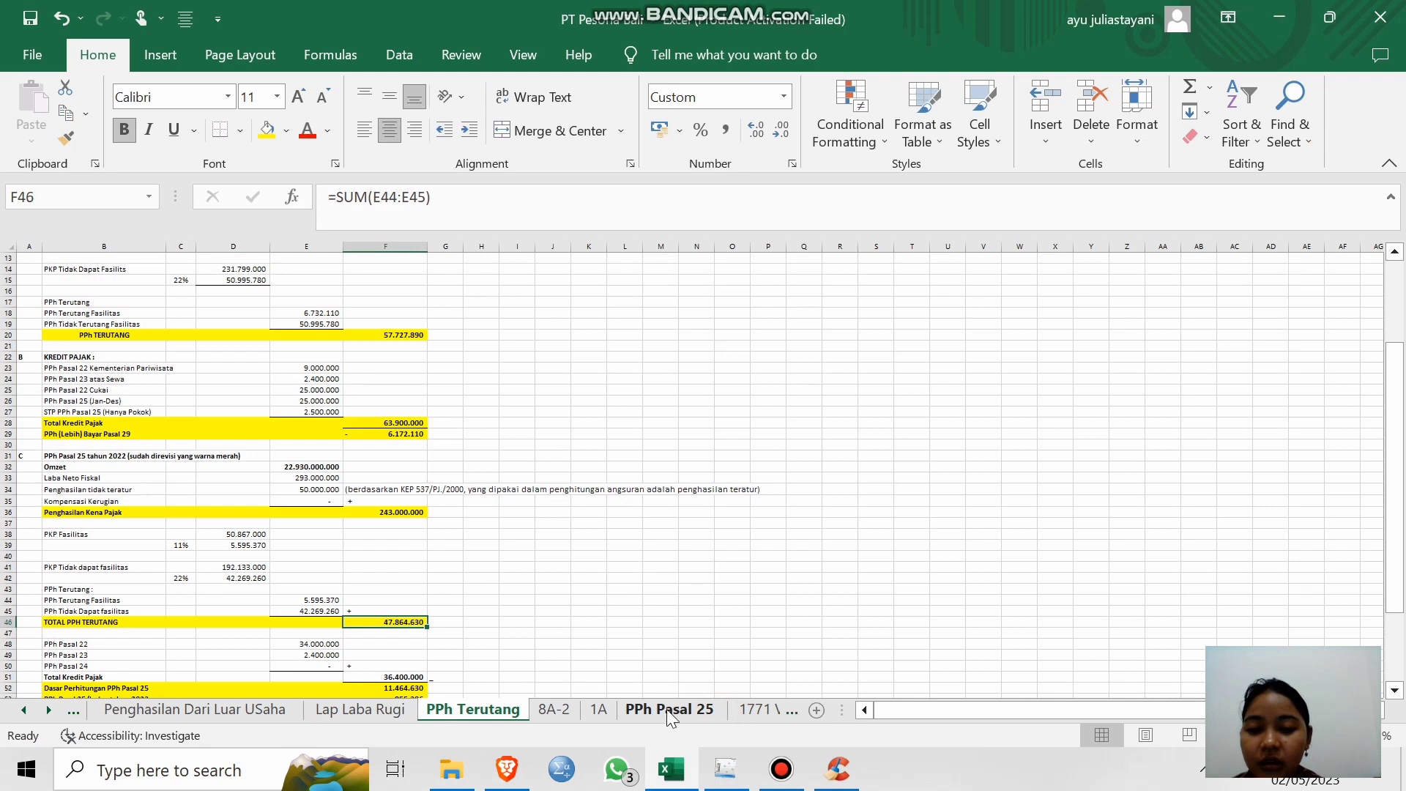
click(758, 709)
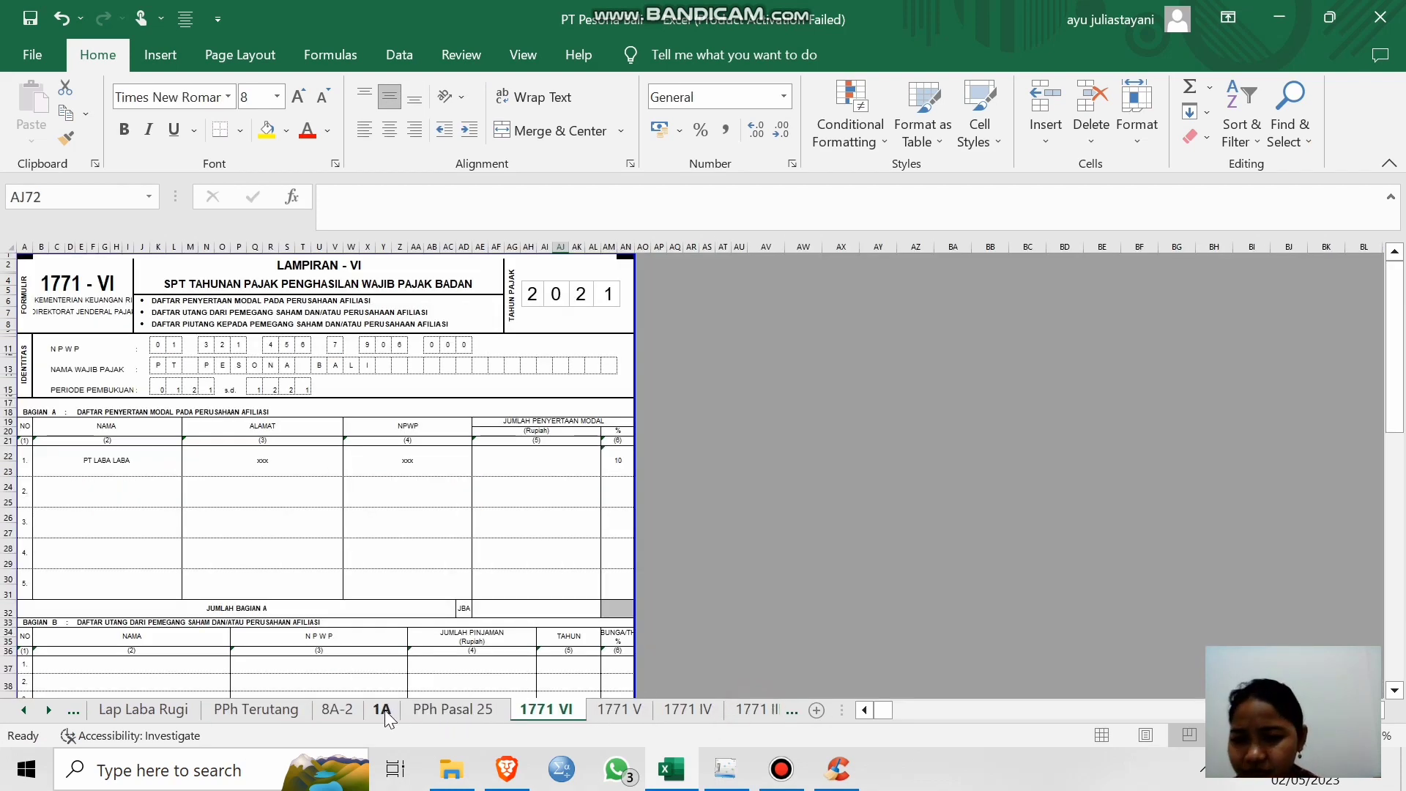
click(337, 709)
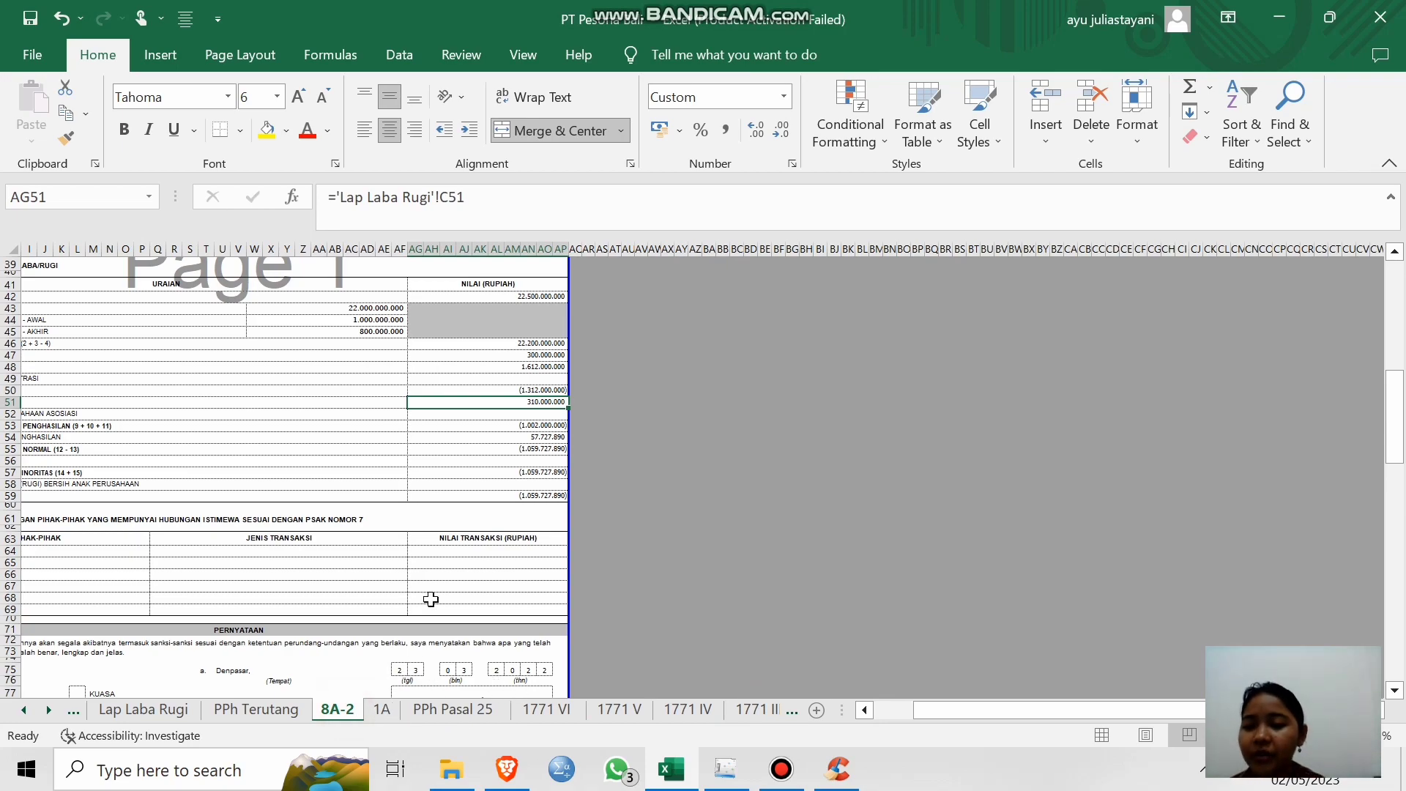
scroll(430, 596, left, 3)
scroll(430, 596, up, 12)
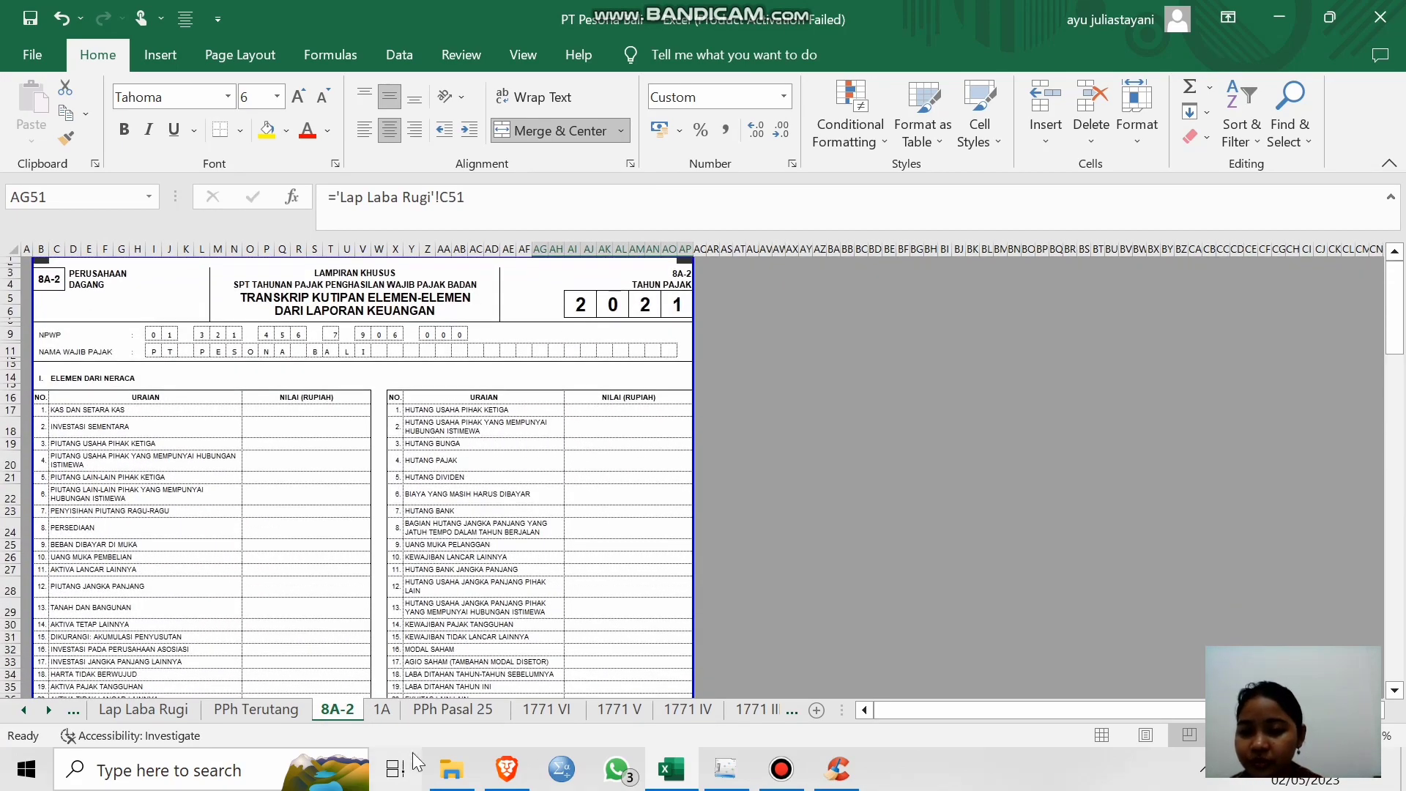
click(382, 710)
scroll(555, 462, up, 5)
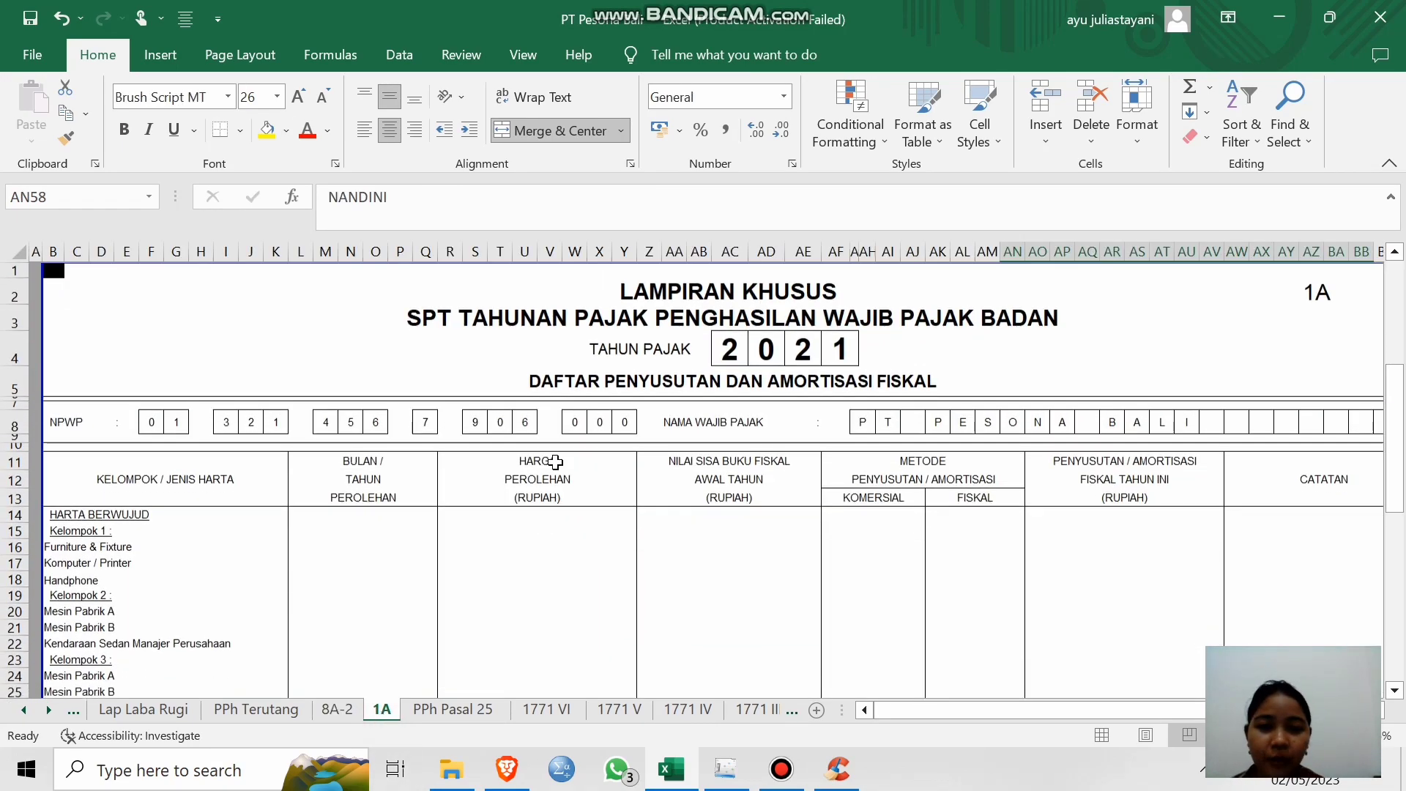
click(1297, 21)
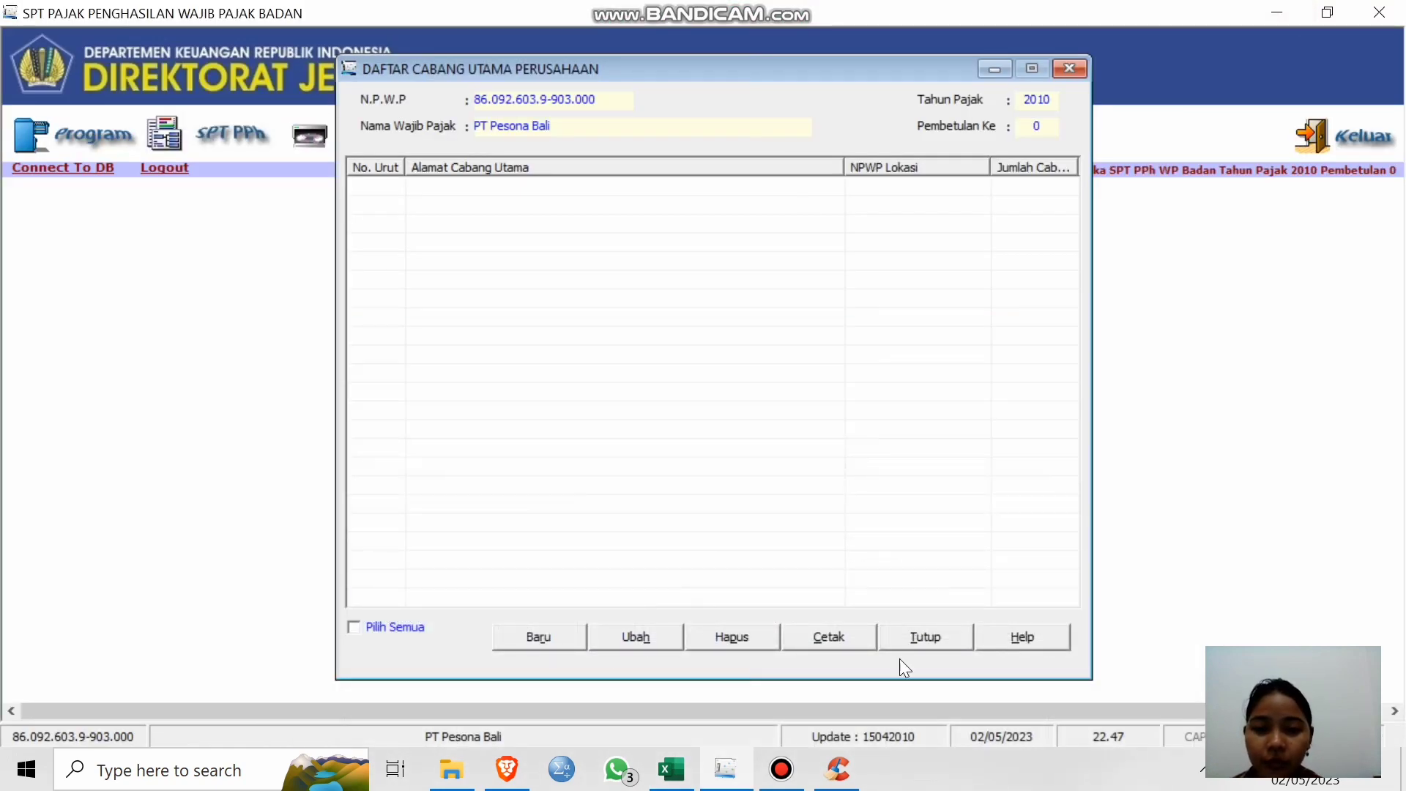
Close the branch list and open Daftar Penyusutan dan Amortisasi Fiskal at the Mesin Kantor commercial depreciation.
click(915, 635)
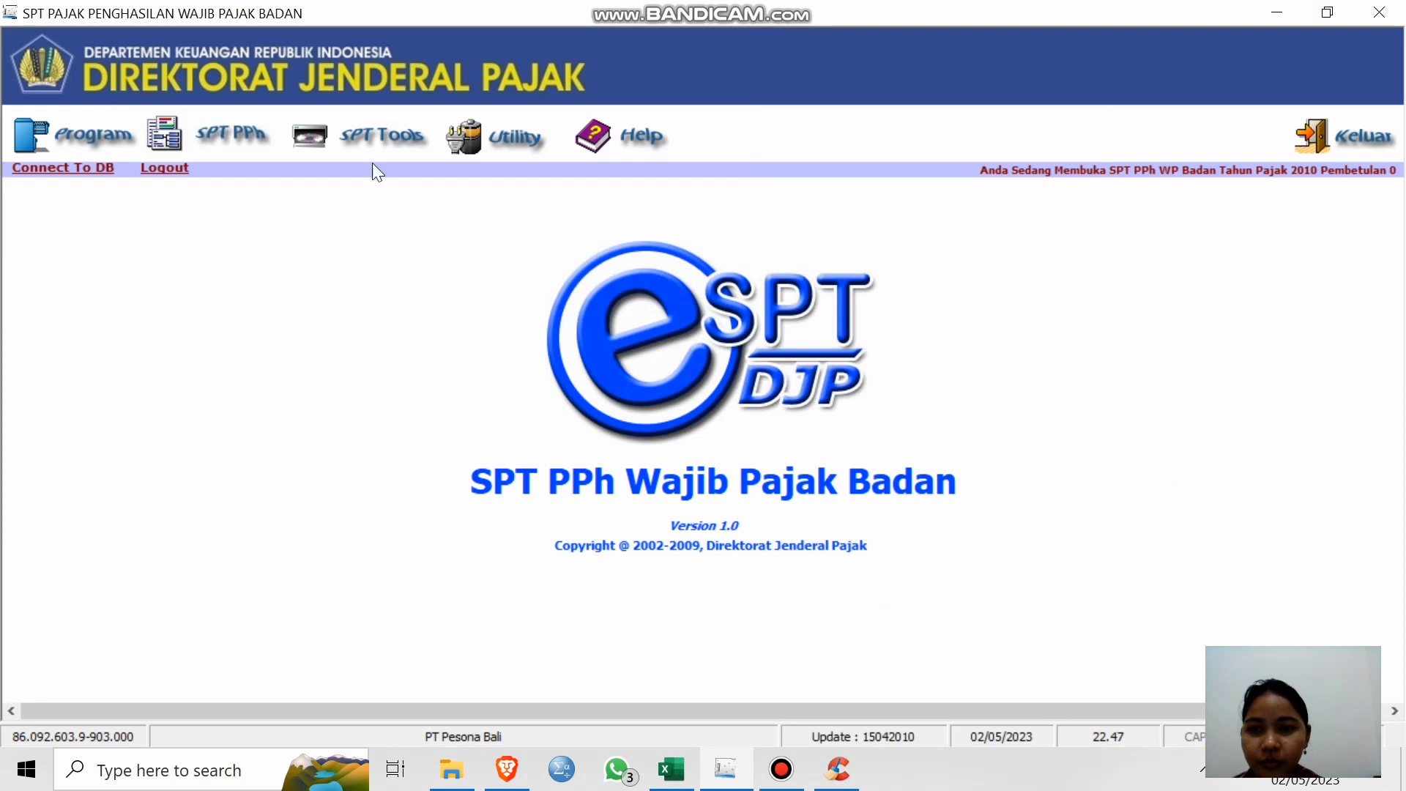
click(211, 127)
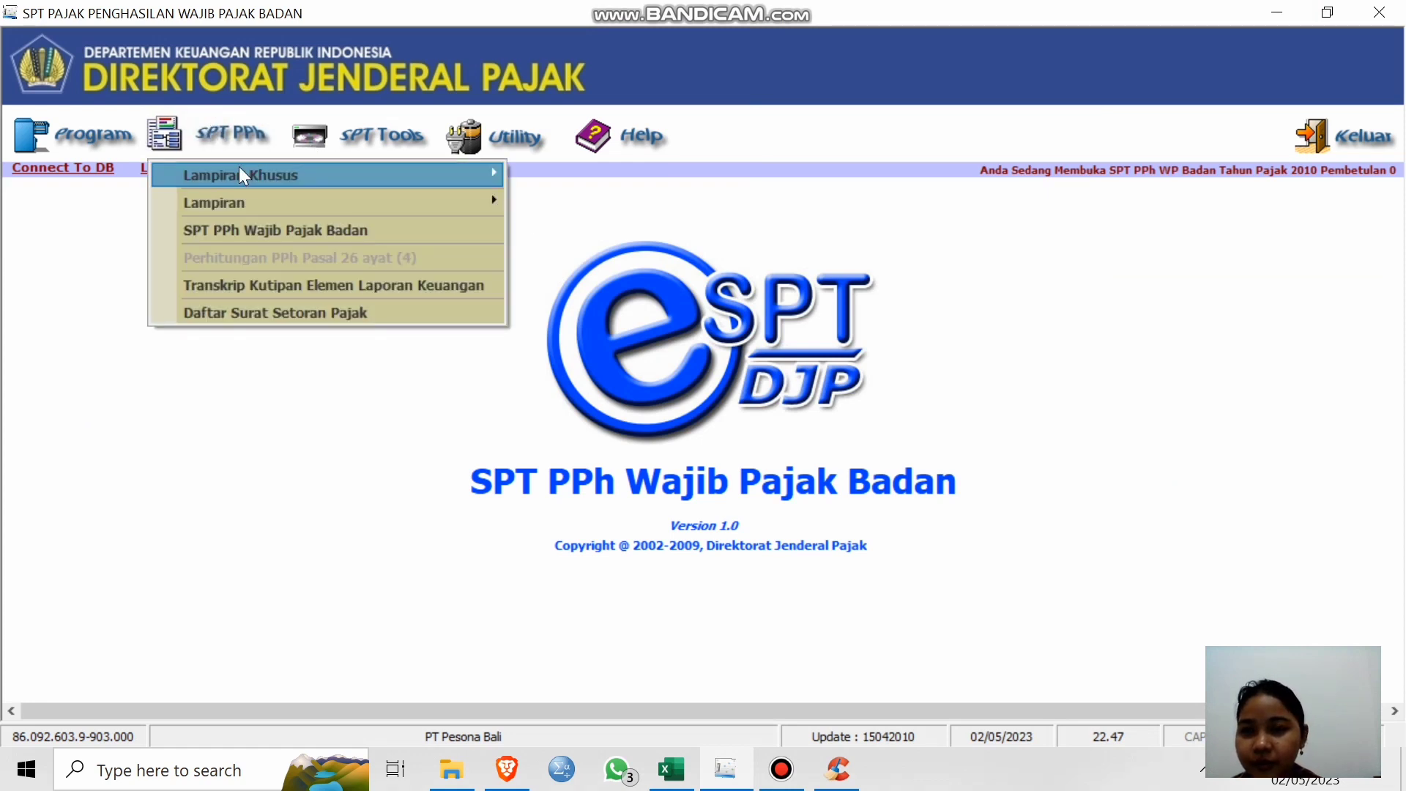
mouse_move(300, 176)
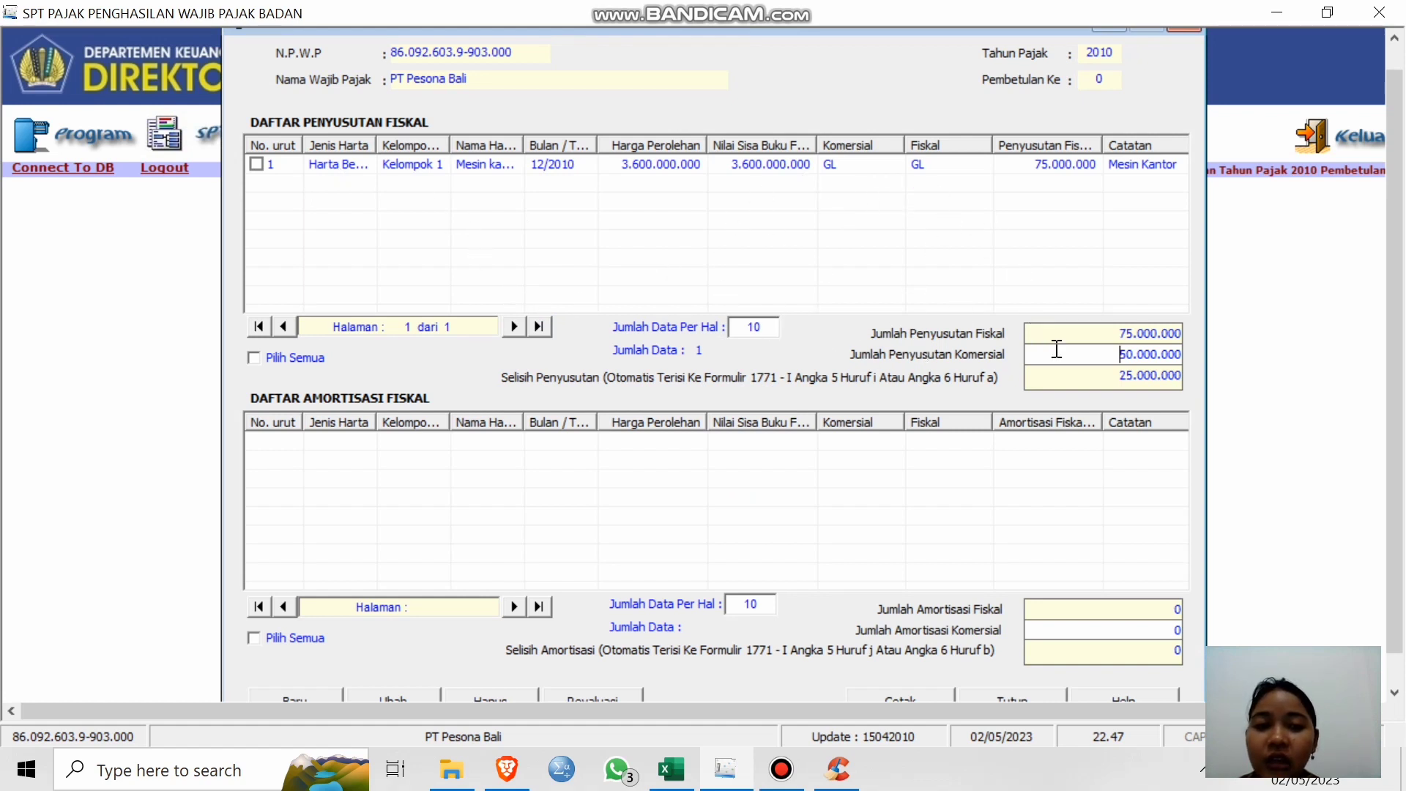
click(1063, 239)
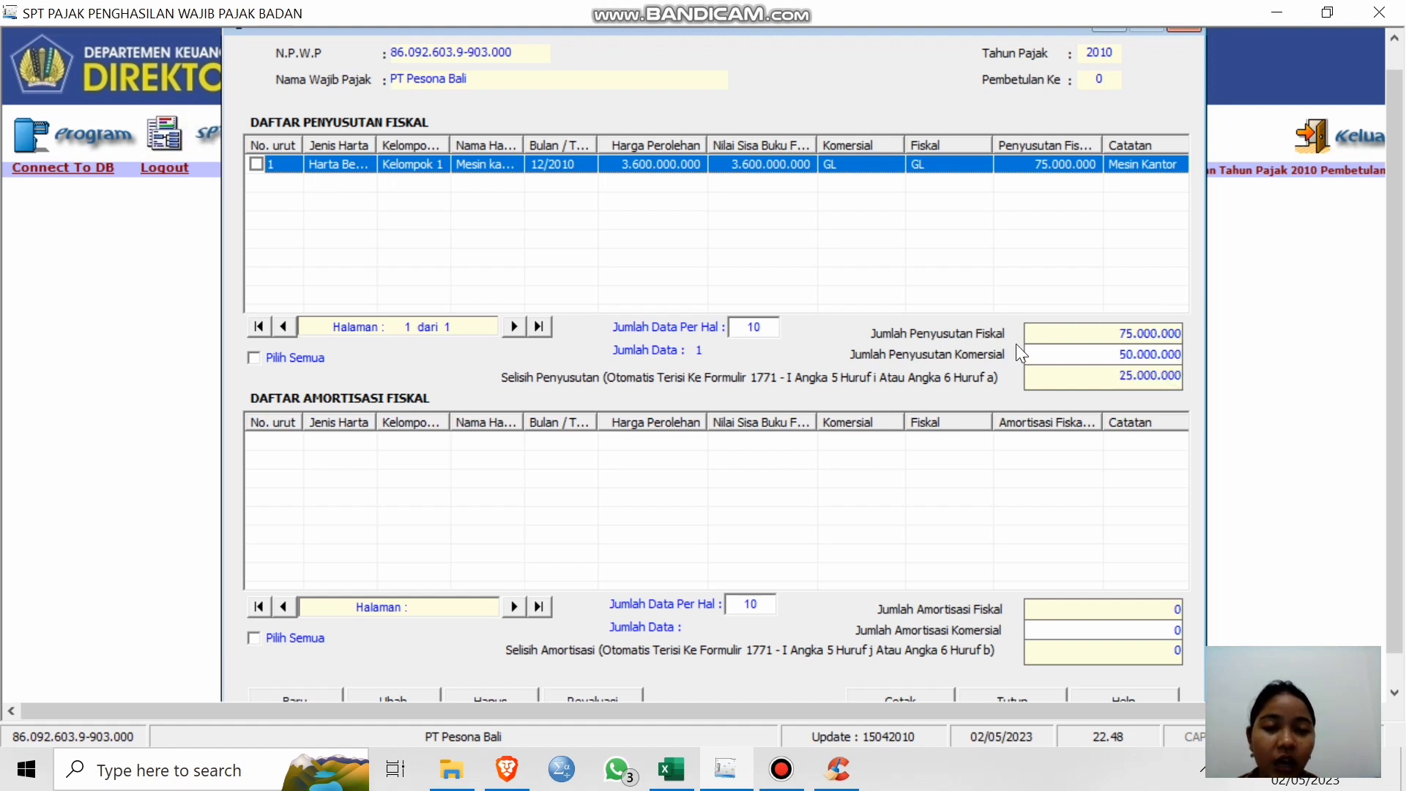
click(1109, 354)
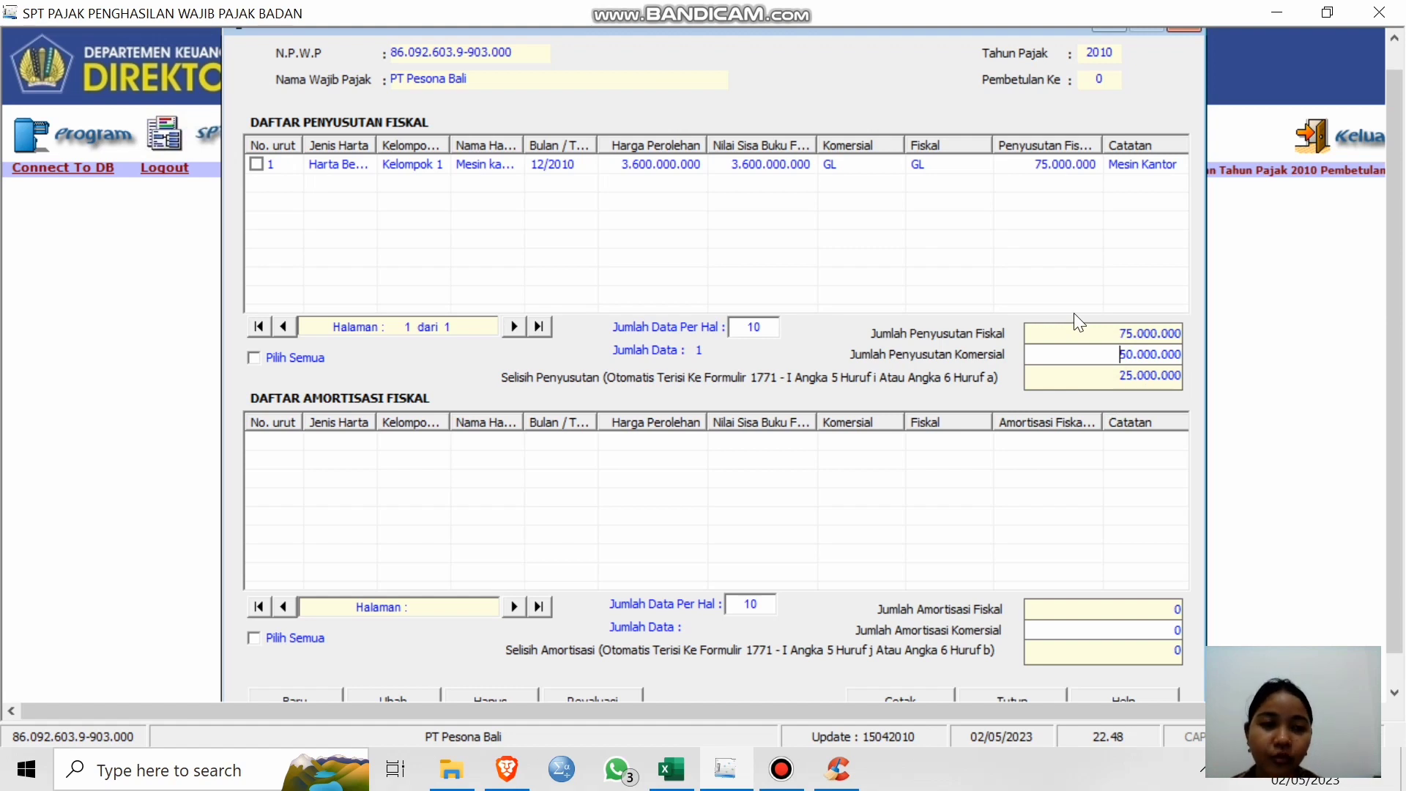
Check the Mesin Kantor entry's 25.000.000 depreciation difference, then close the fiscal depreciation list.
key(Right)
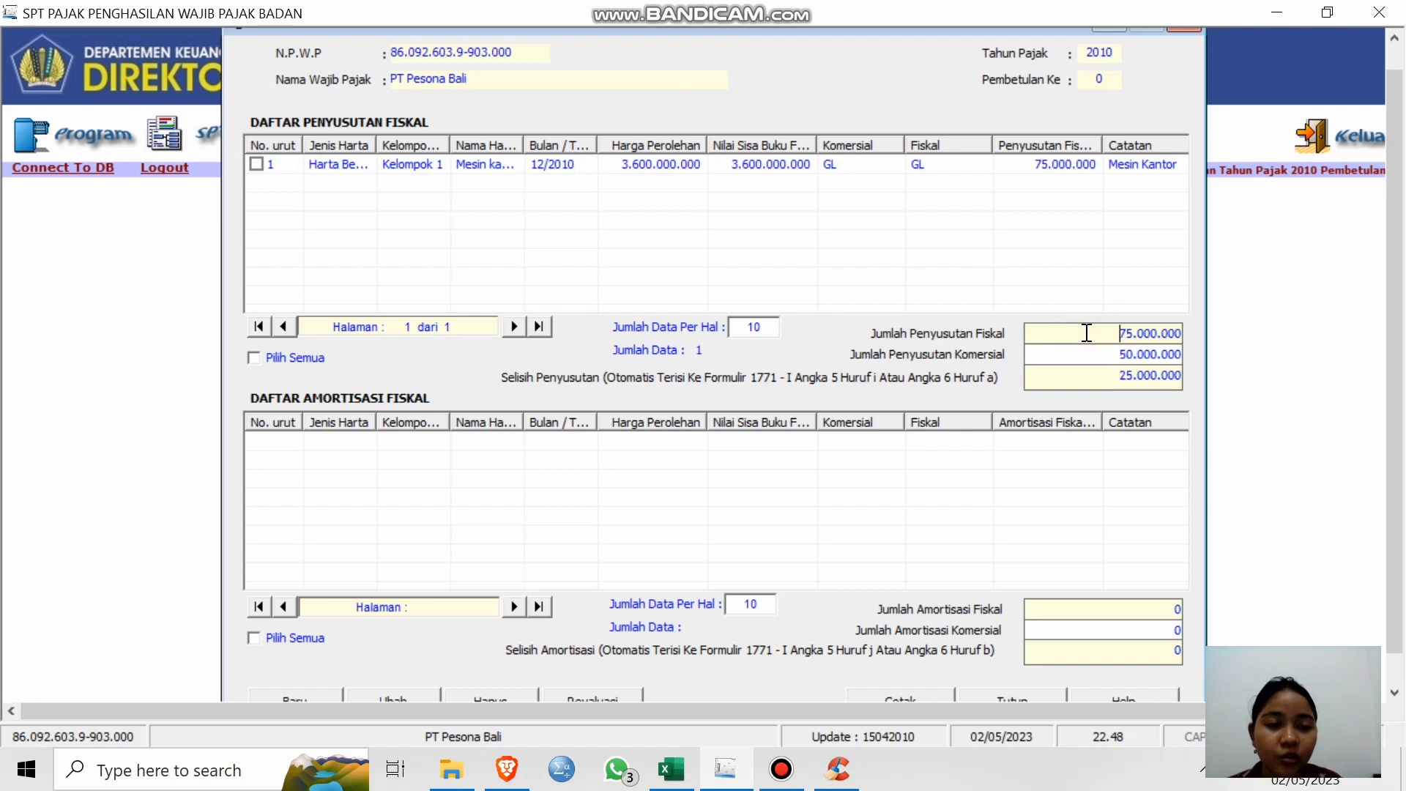
click(1047, 279)
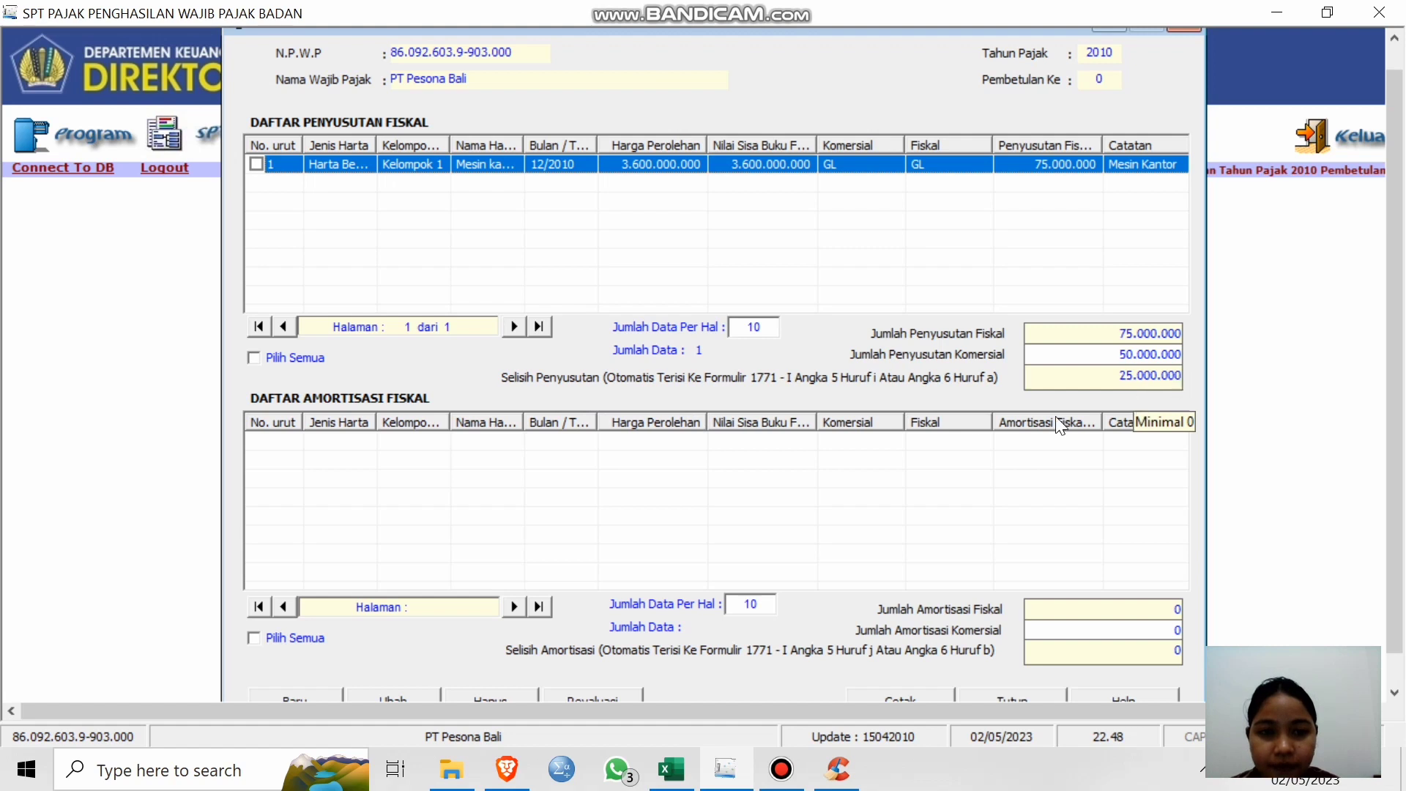
click(658, 488)
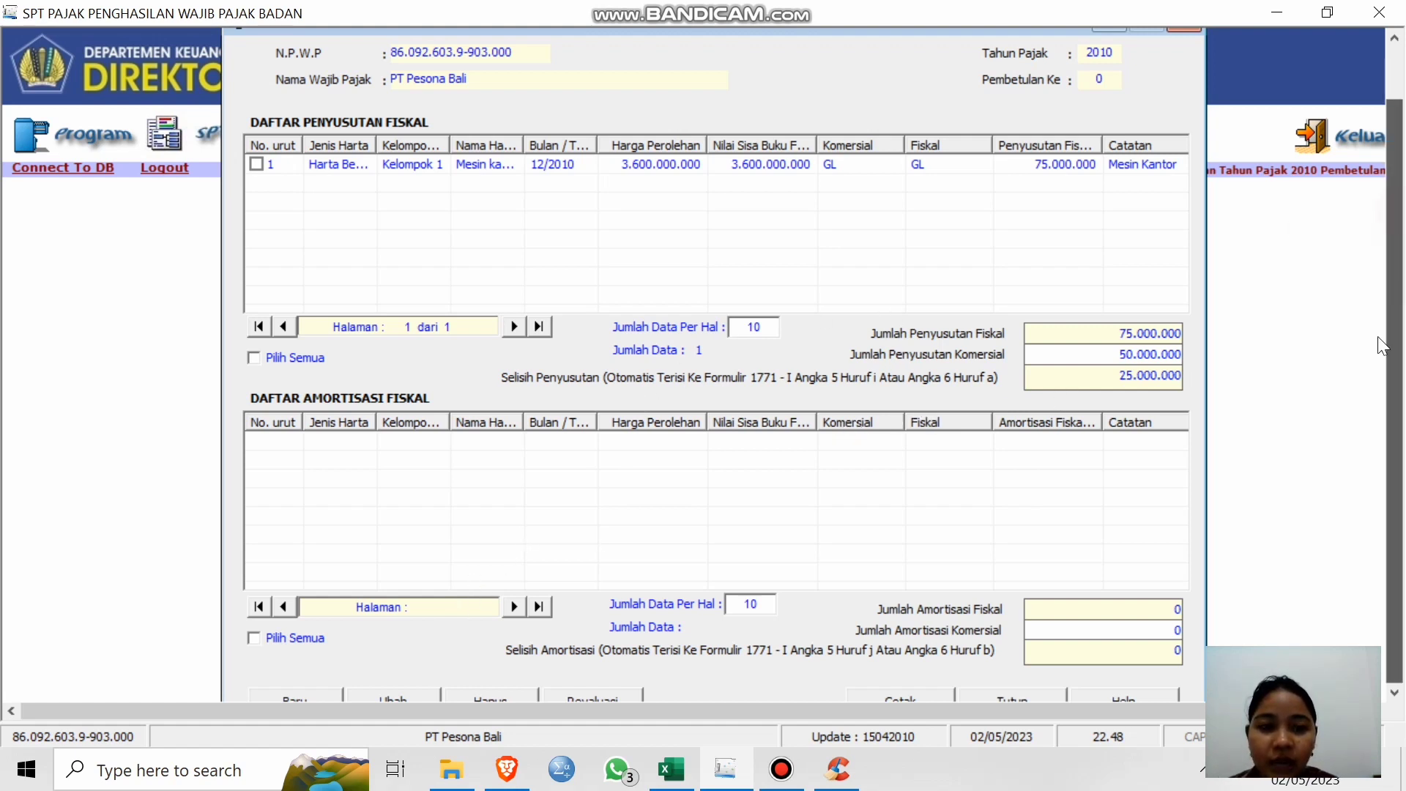
scroll(1377, 447, down, 1)
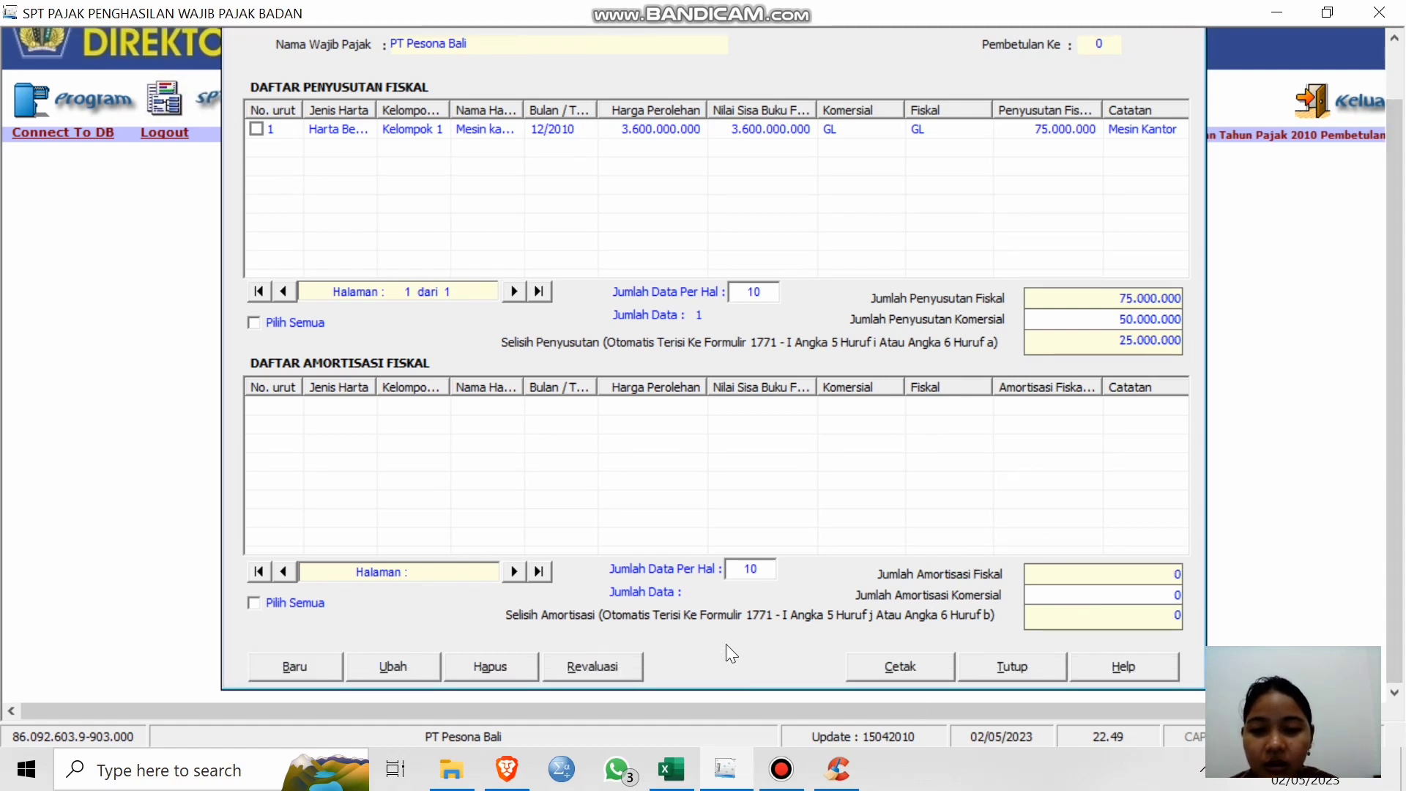
click(1025, 664)
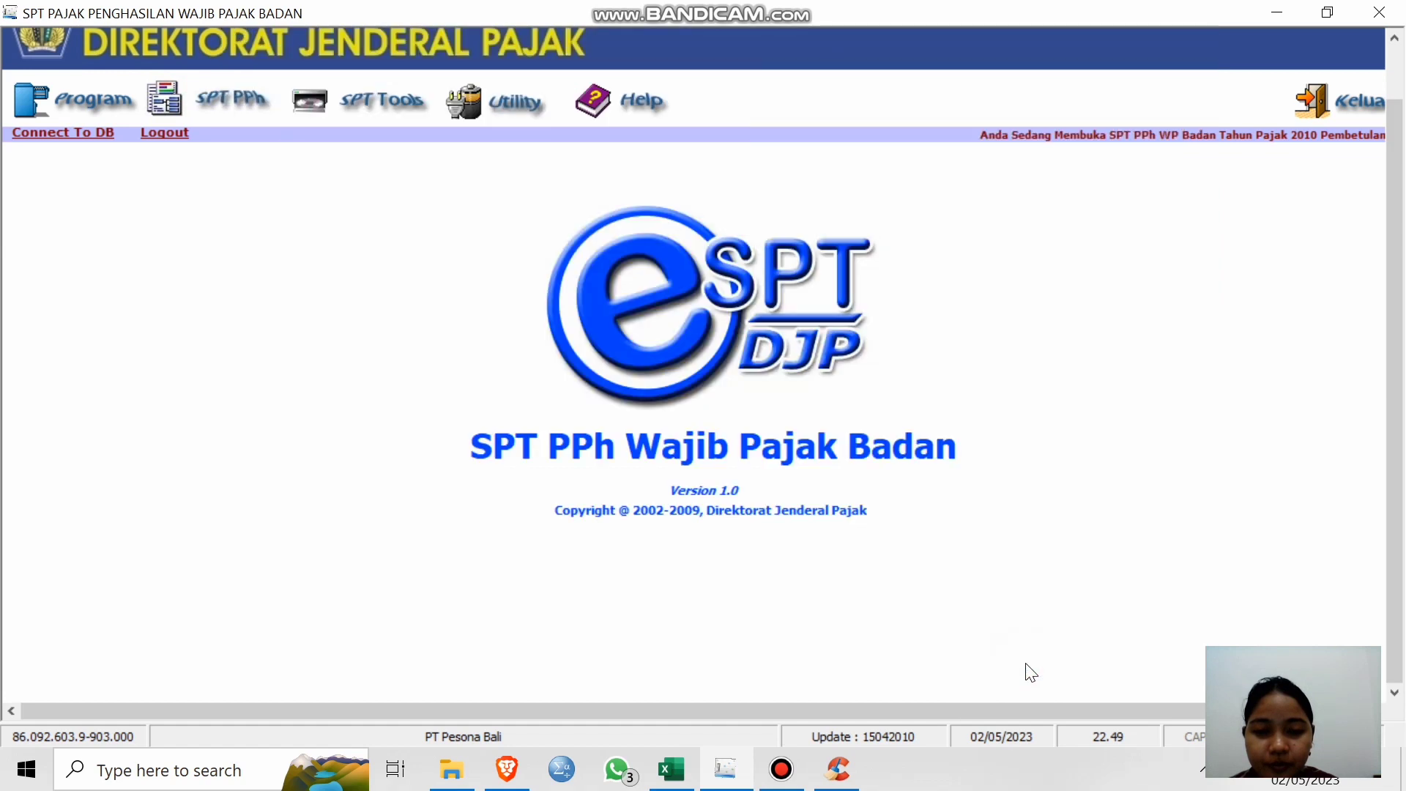
Open Formulir 1771-VI, Daftar Penyertaan Modal Pada Perusahaan Afiliasi, from the SPT PPh Lampiran menu.
click(222, 96)
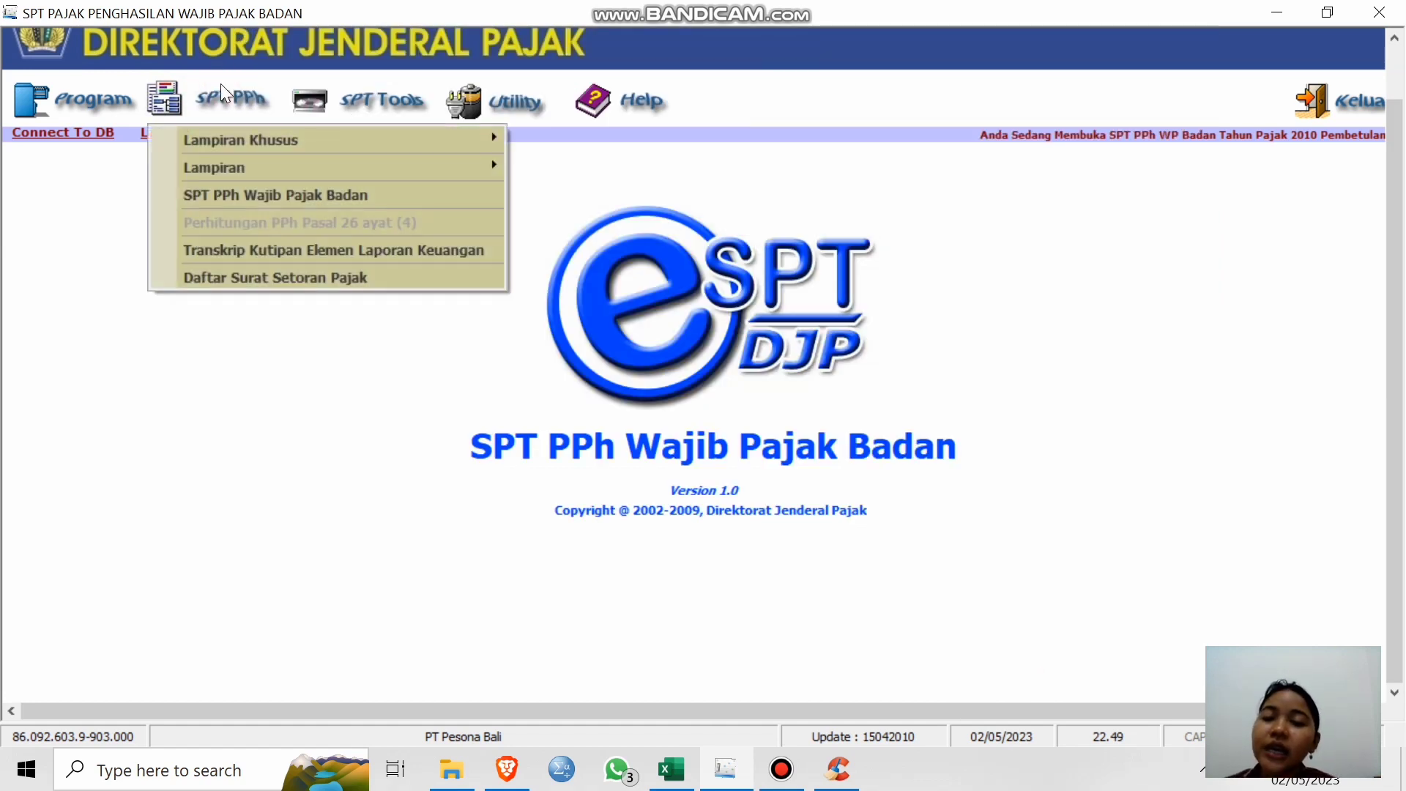
mouse_move(464, 139)
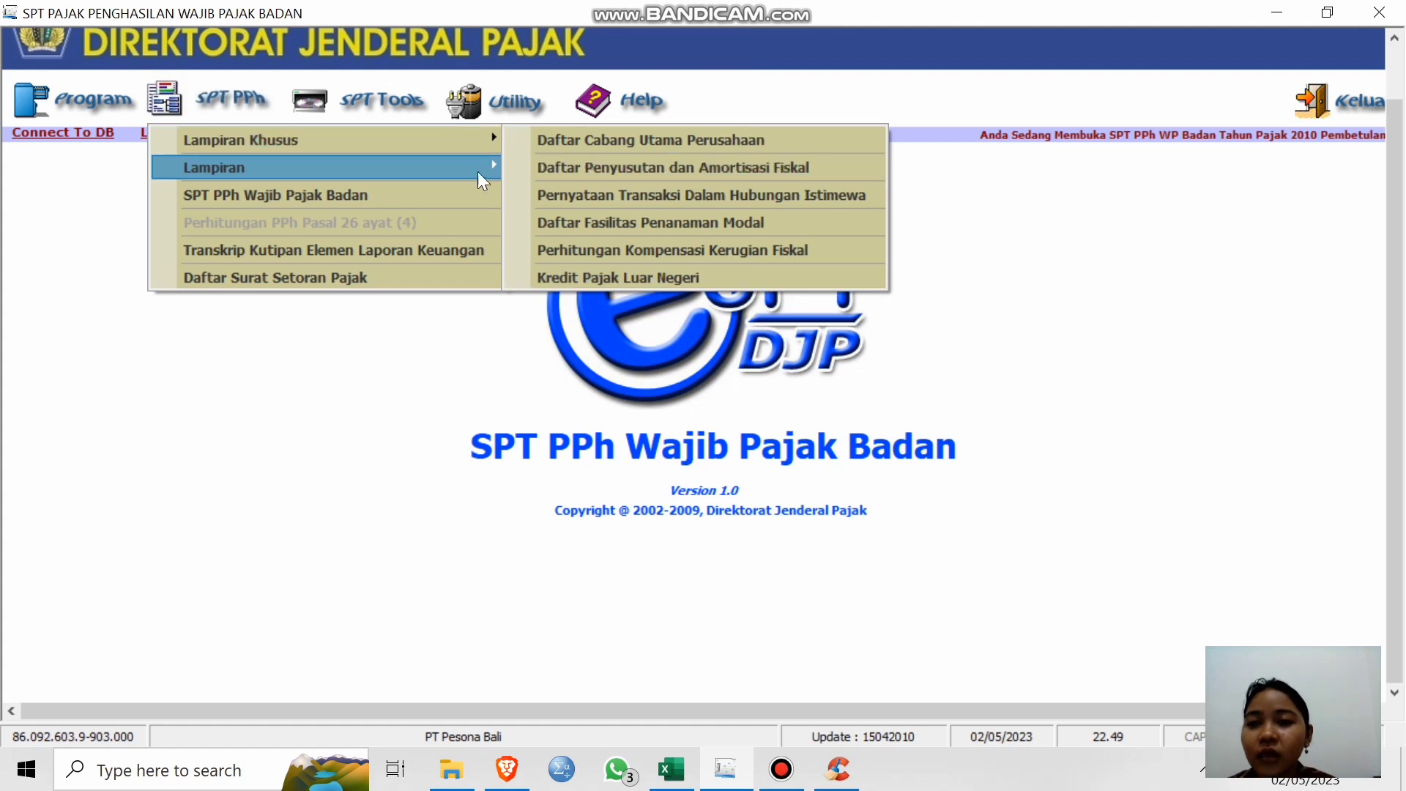
mouse_move(466, 175)
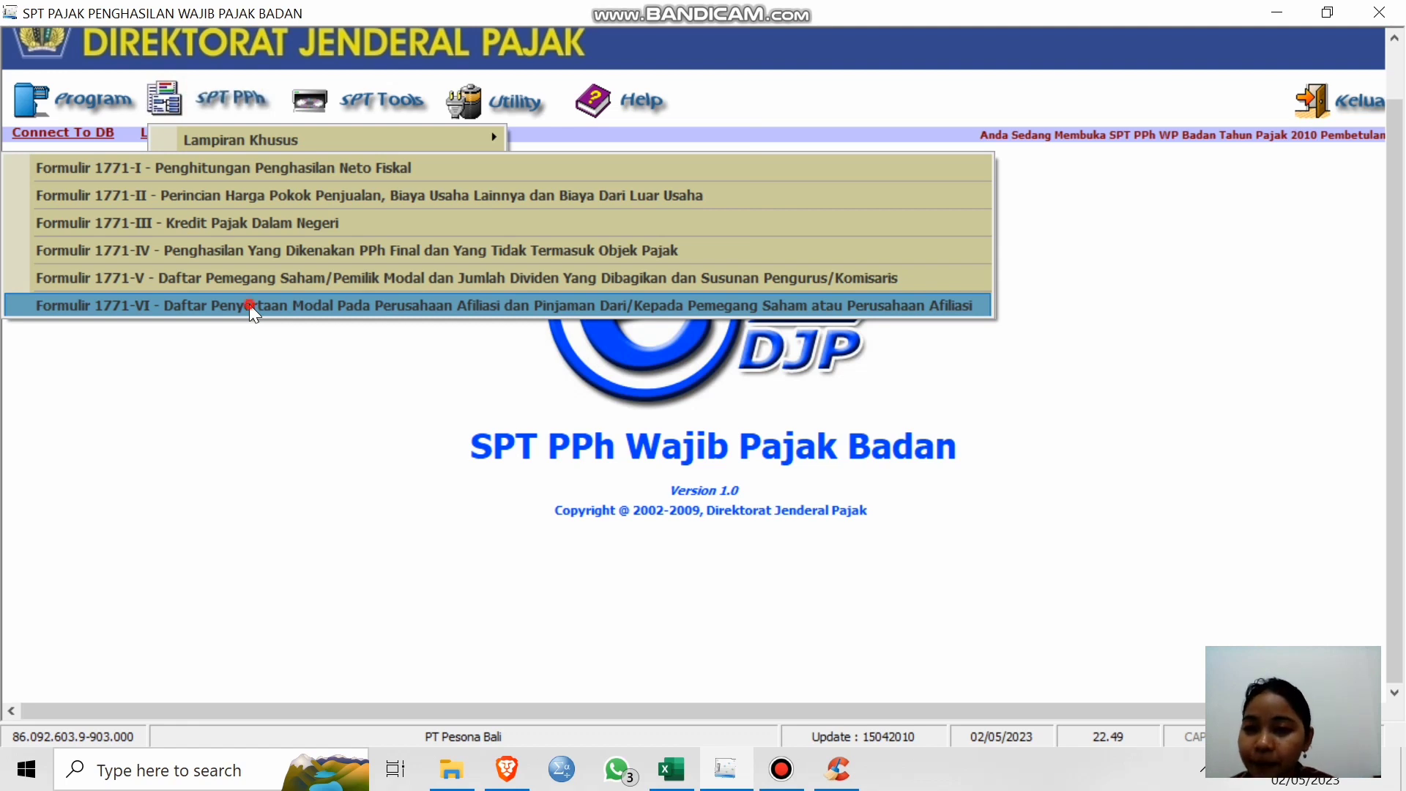
click(249, 305)
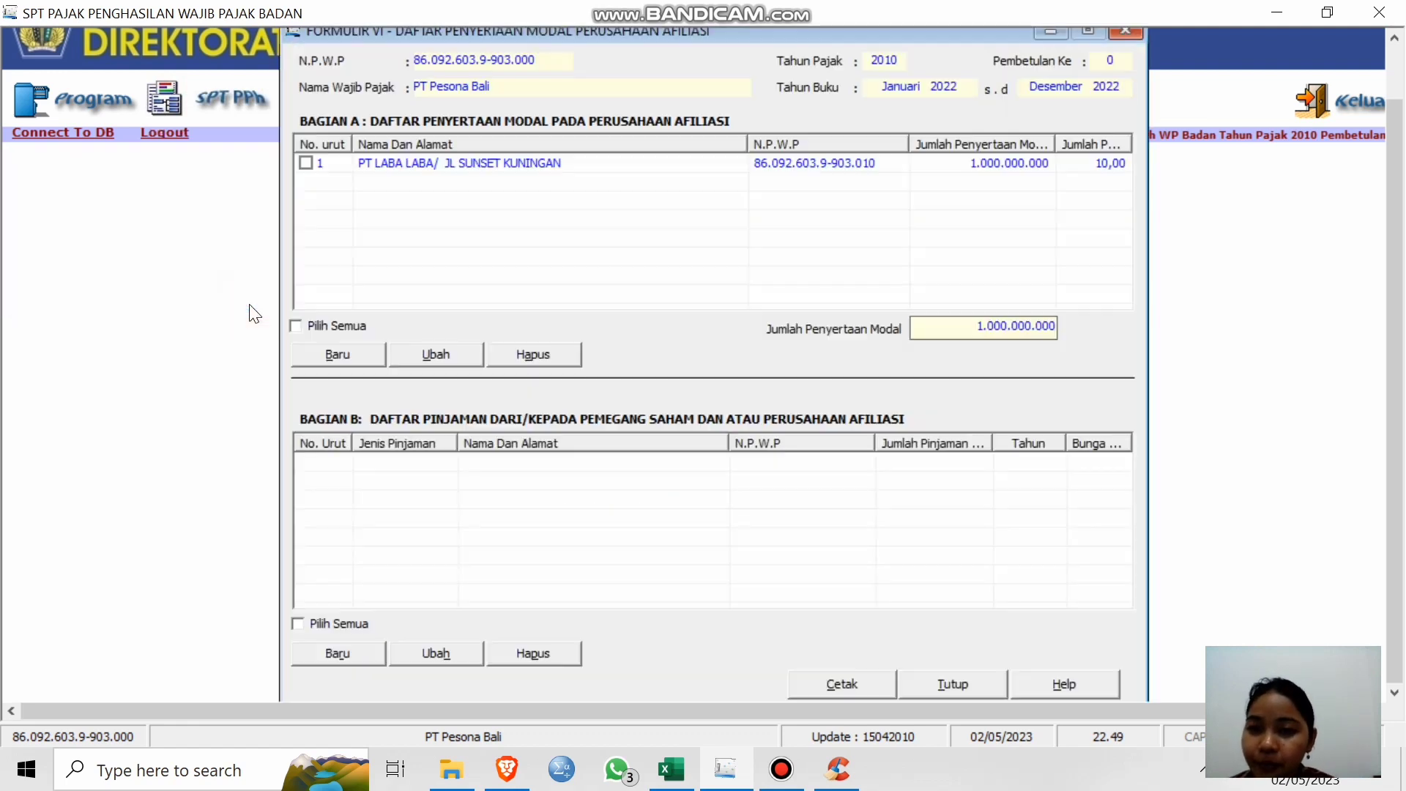
click(582, 225)
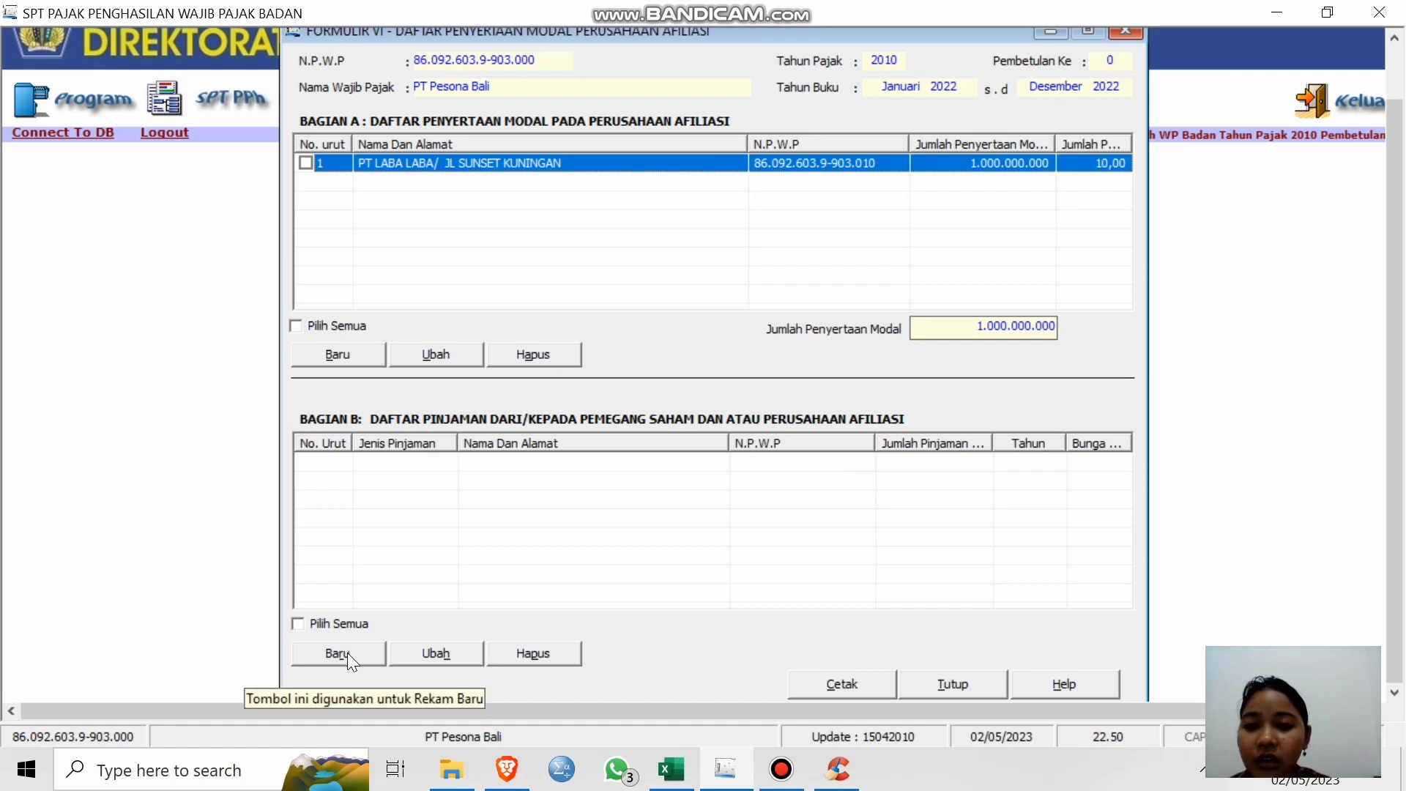
click(408, 487)
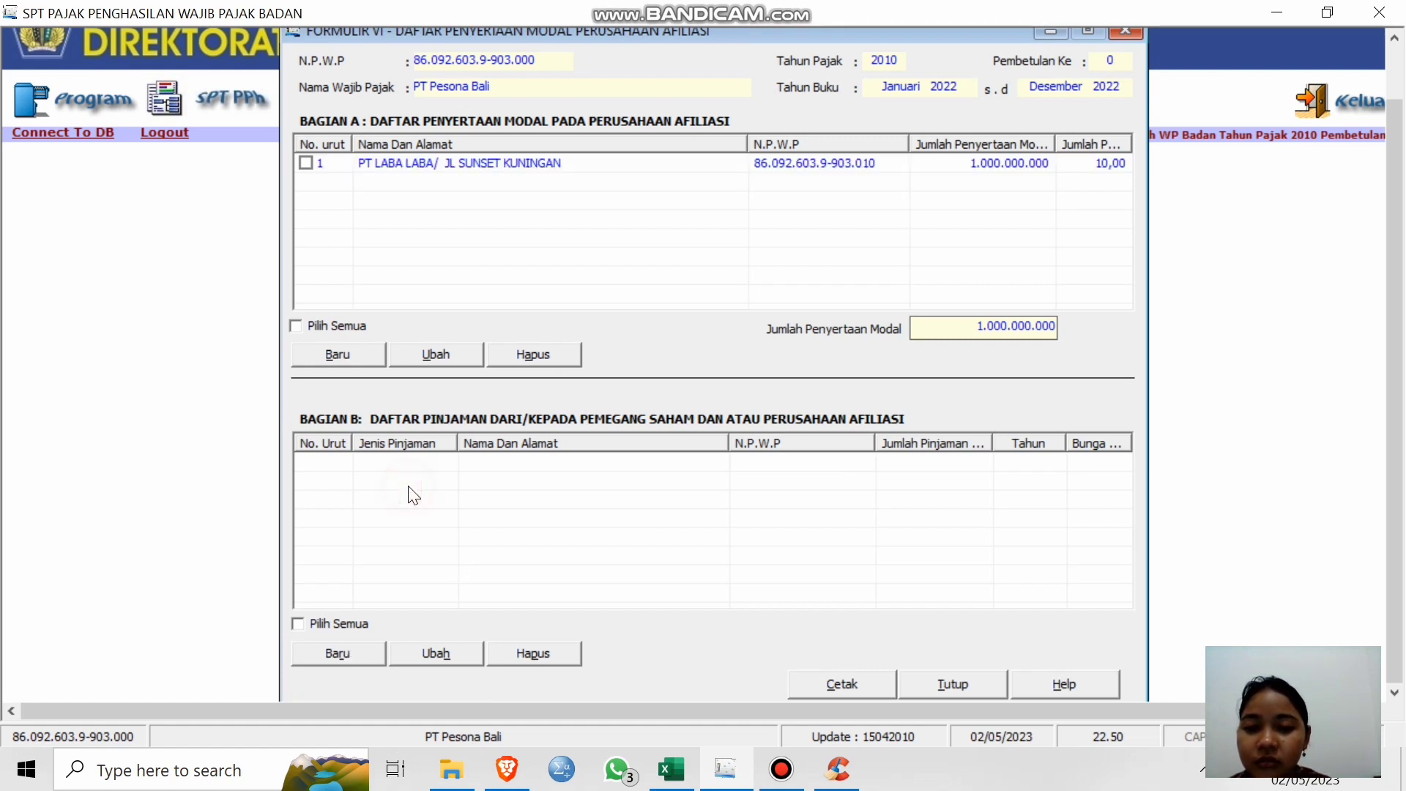
Try editing and adding a shareholder loan in Bagian B, cancelling without saving.
click(431, 653)
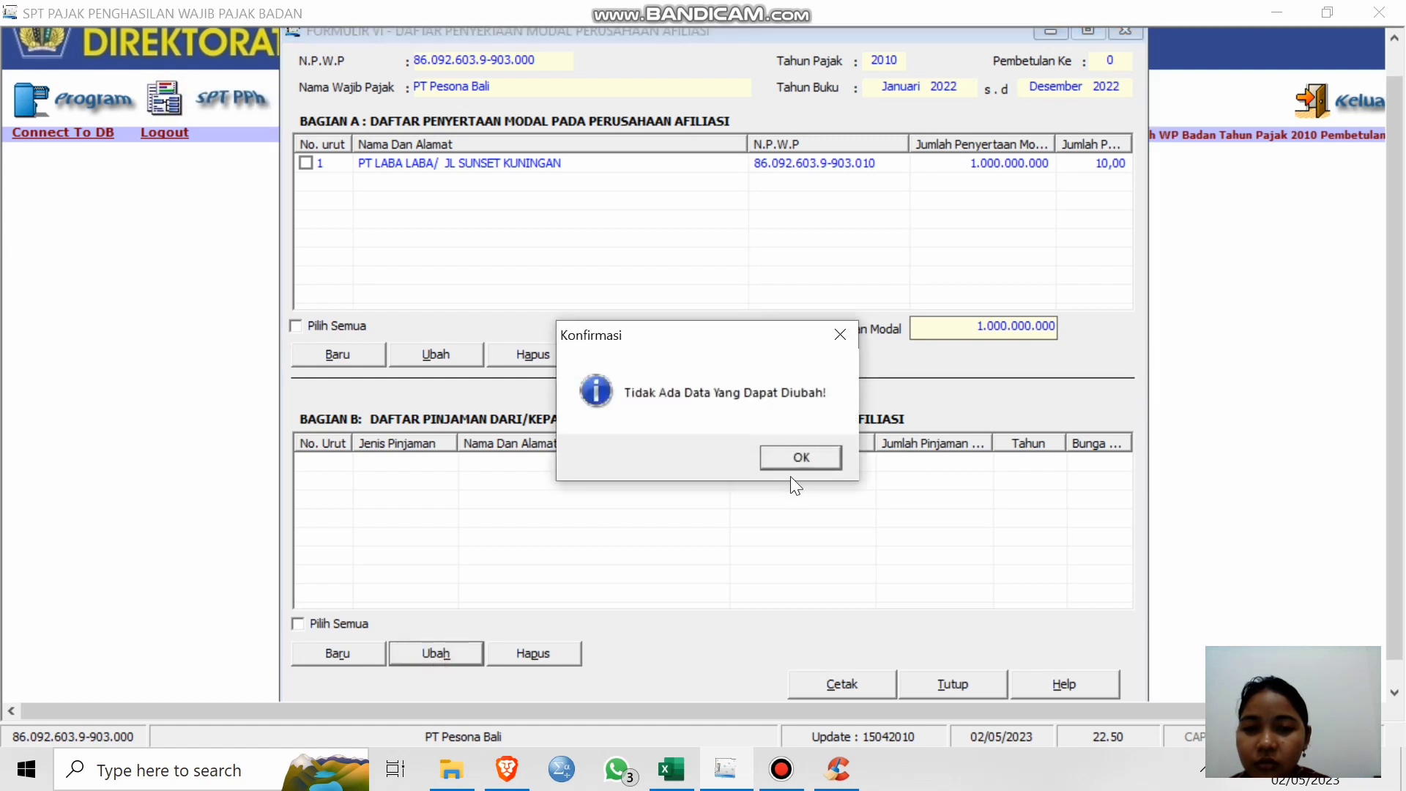
click(794, 454)
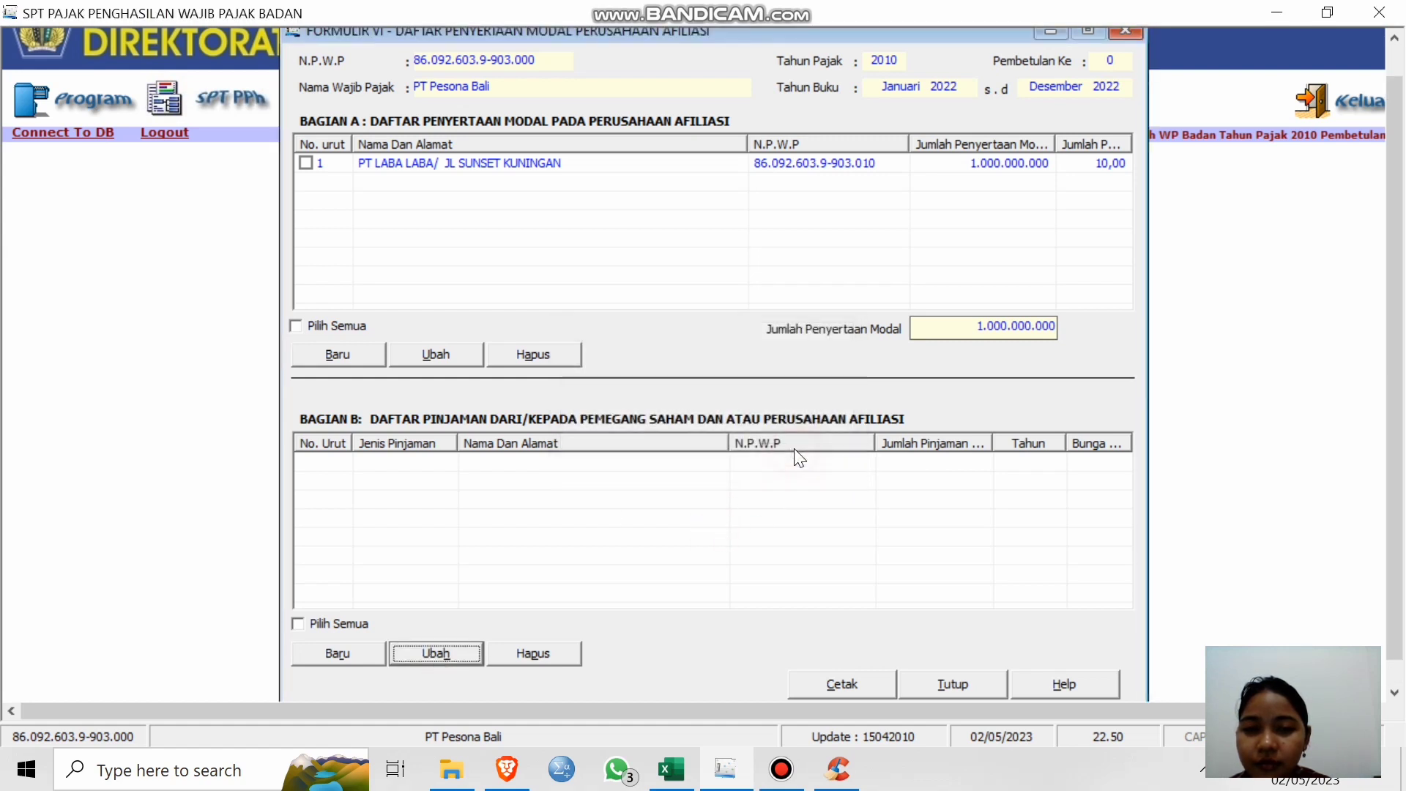
click(353, 652)
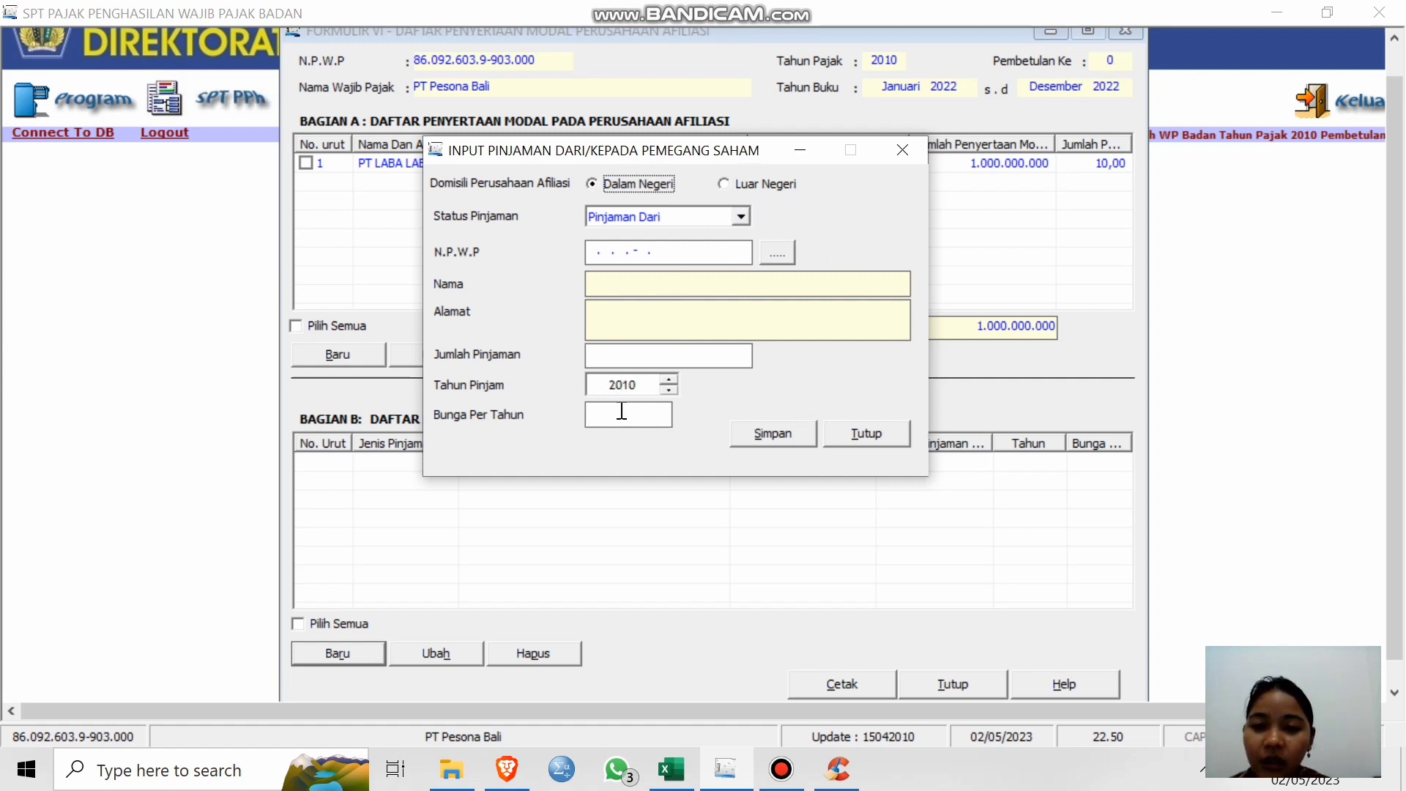
click(843, 432)
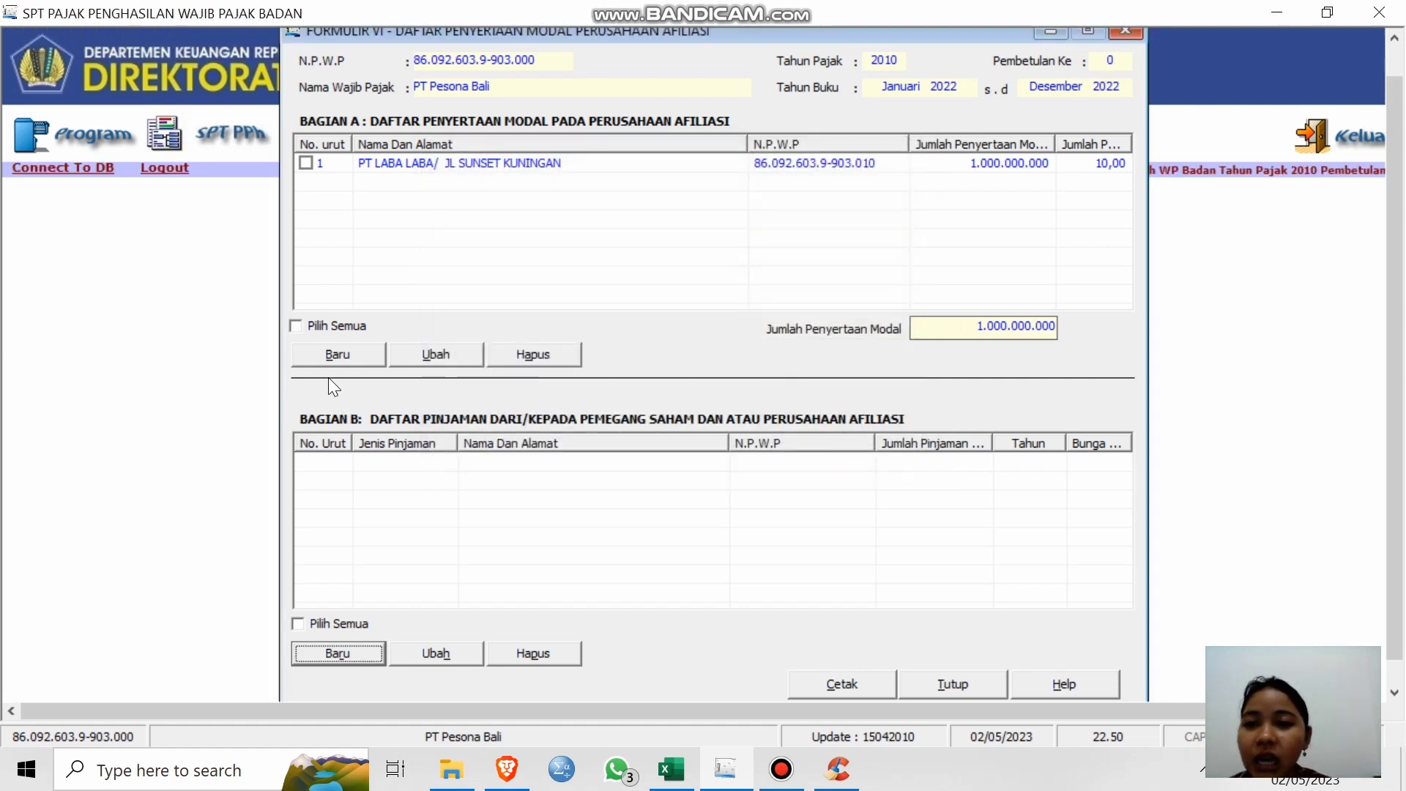
Start and cancel a new affiliate investment in Bagian A, then close Formulir 1771-VI.
click(345, 353)
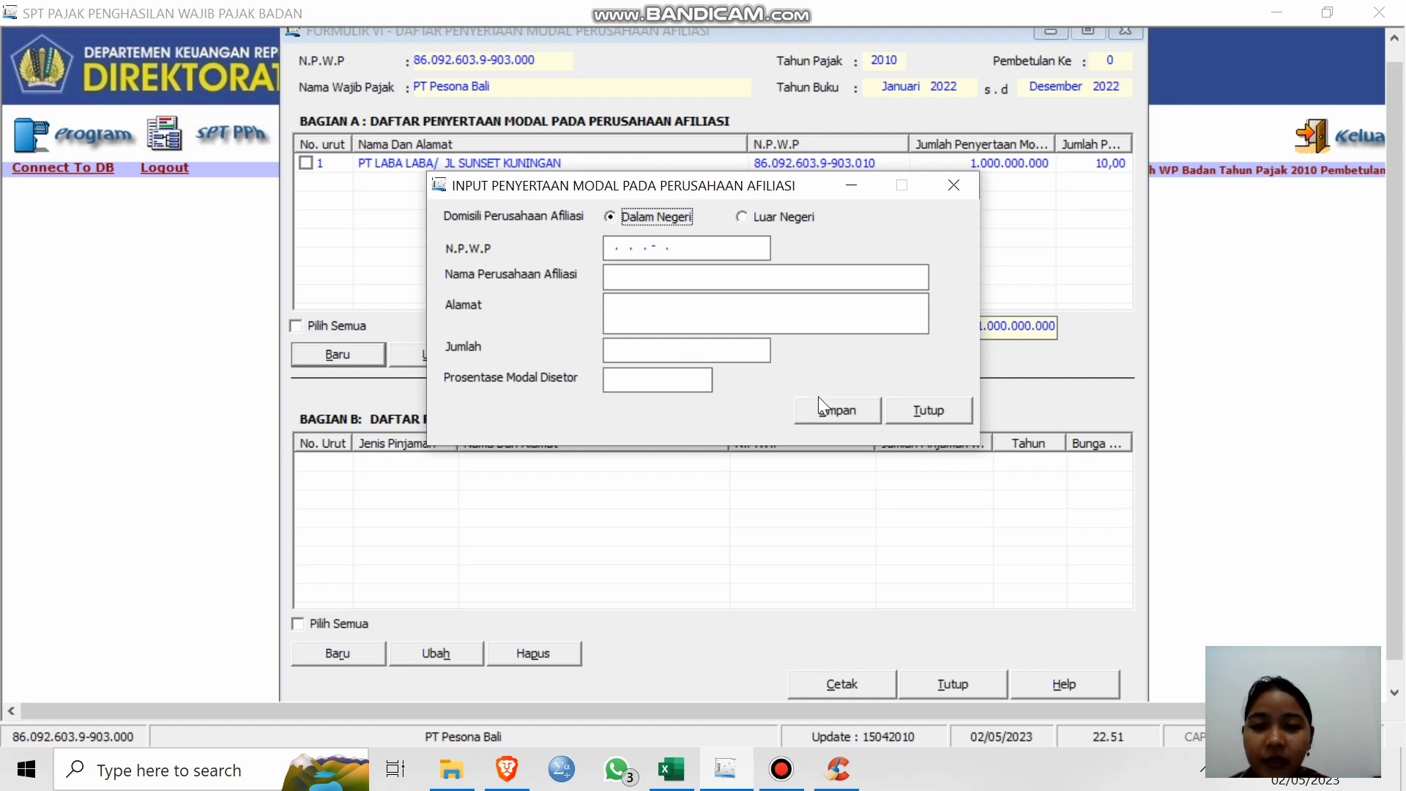
click(920, 411)
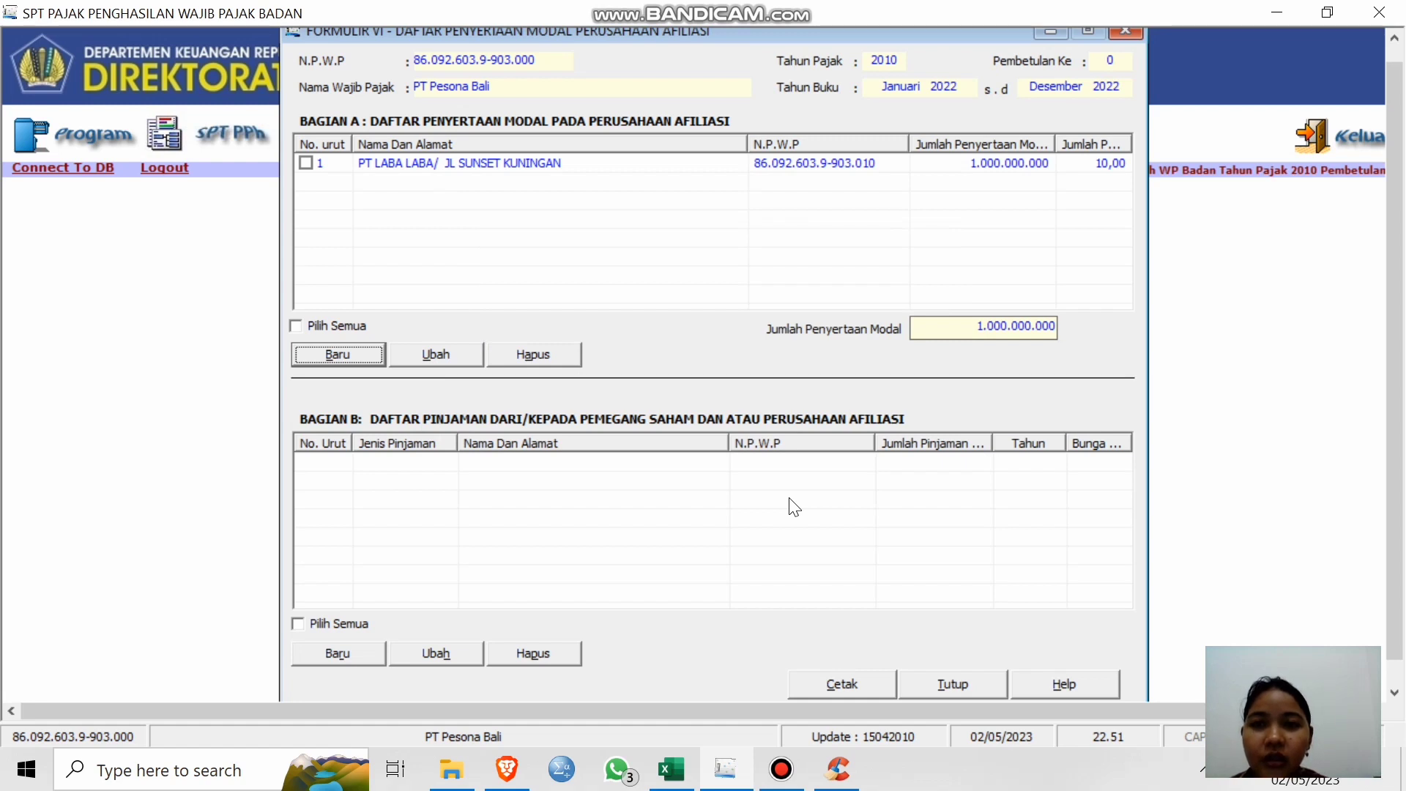
click(962, 685)
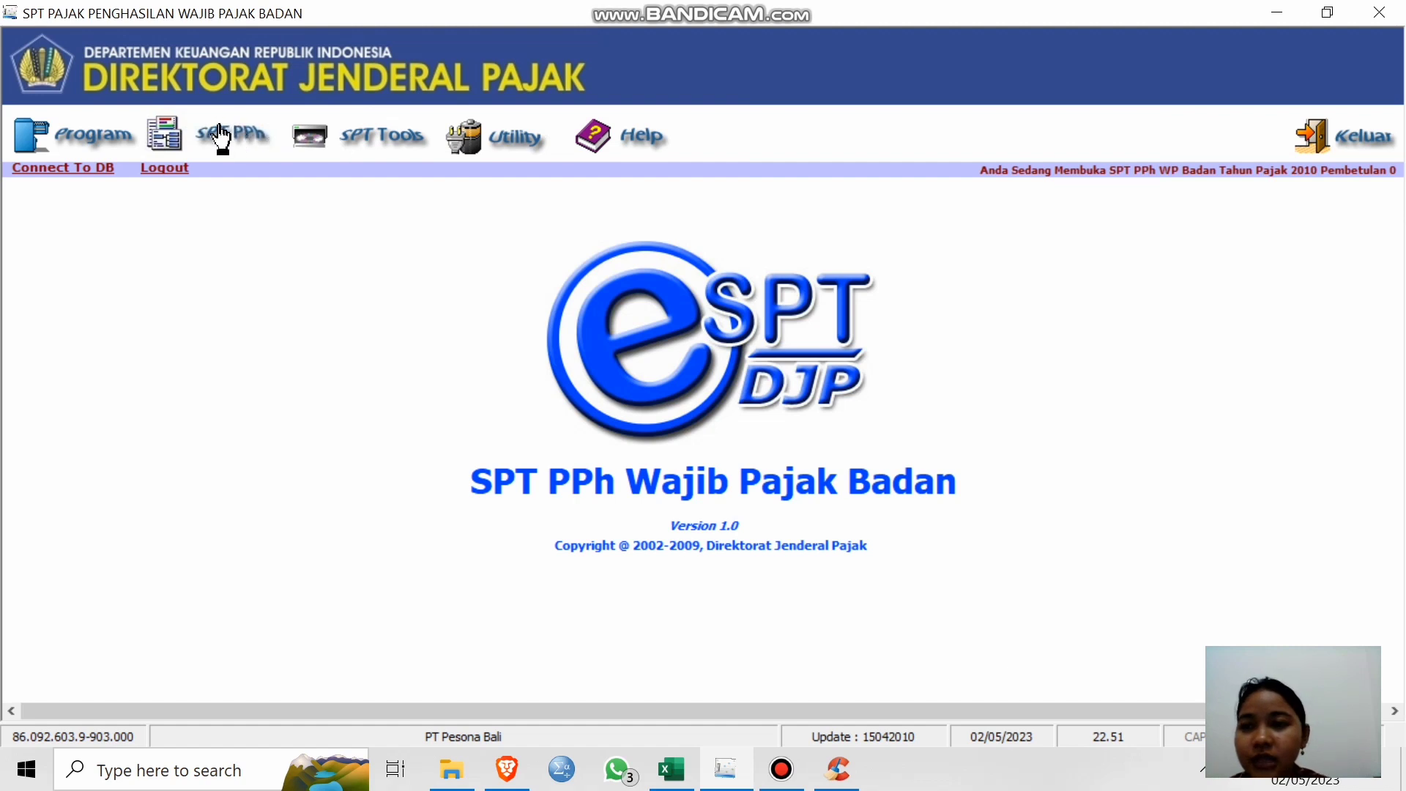
Open Formulir 1771-V, Daftar Pemegang Saham/Pemilik Modal, from the SPT PPh Lampiran menu.
click(223, 133)
mouse_move(252, 195)
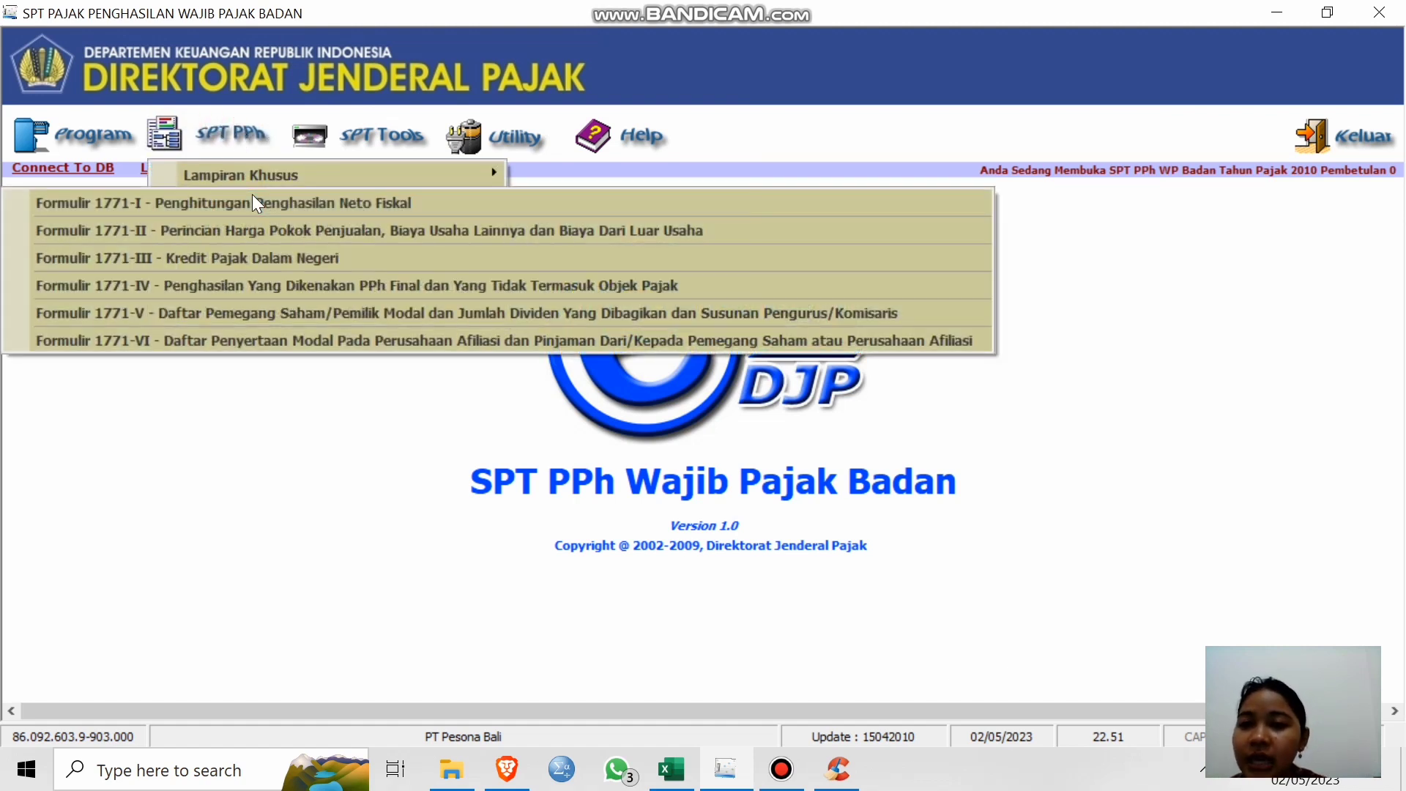
click(174, 315)
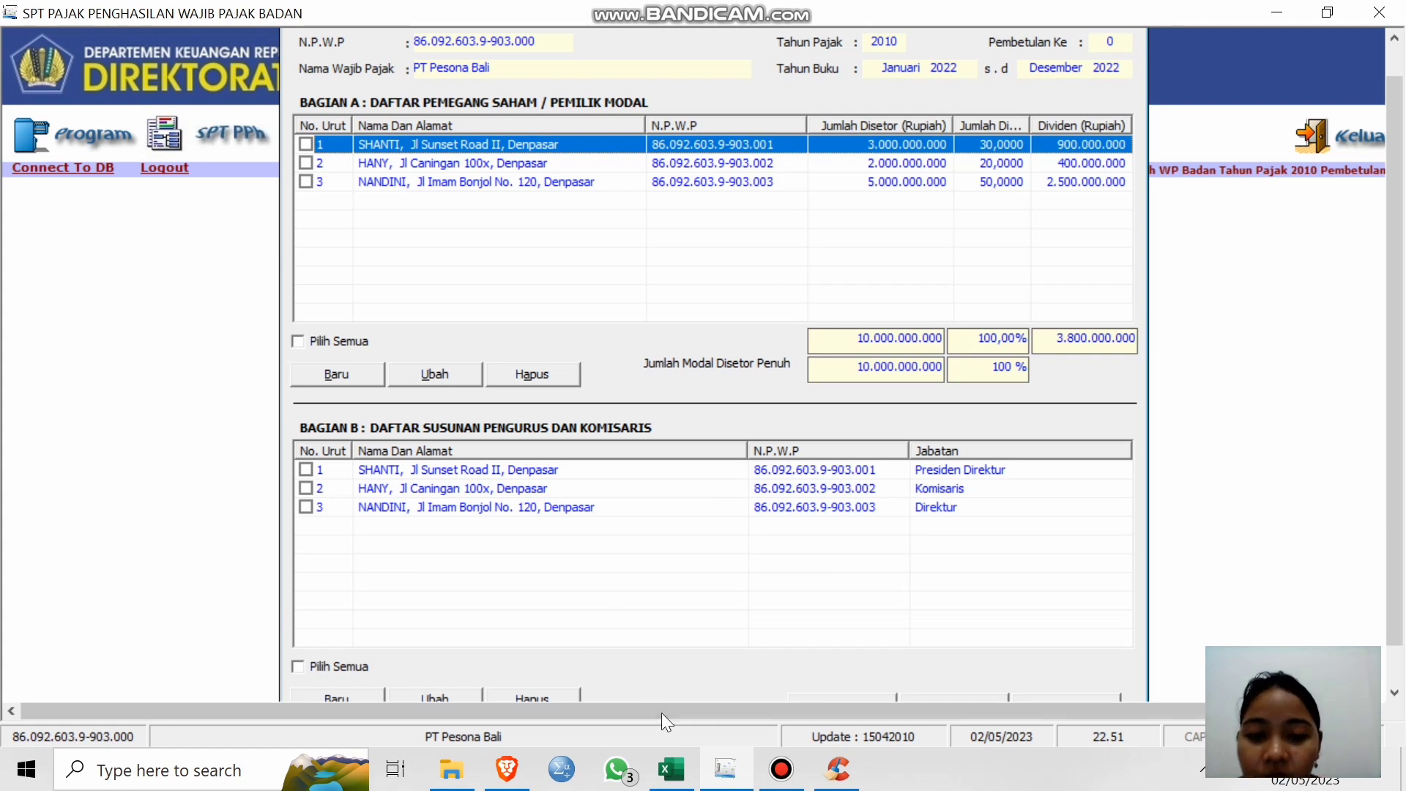
Check paid-up capital on Excel's PENGURUS & PEMEGANG SAHAM sheet, then try adding a shareholder in Formulir 1771-V.
mouse_move(685, 781)
click(692, 692)
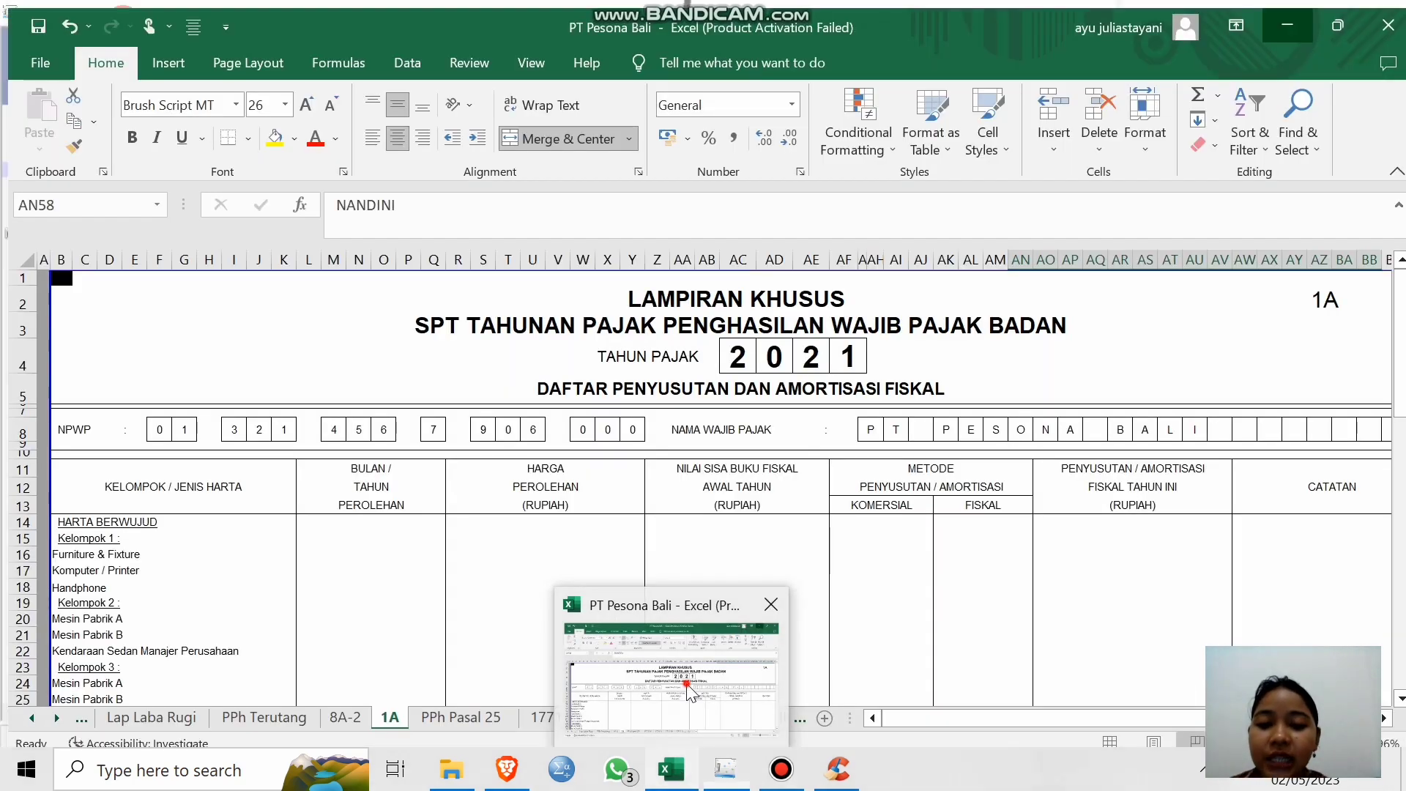
click(73, 712)
click(73, 712)
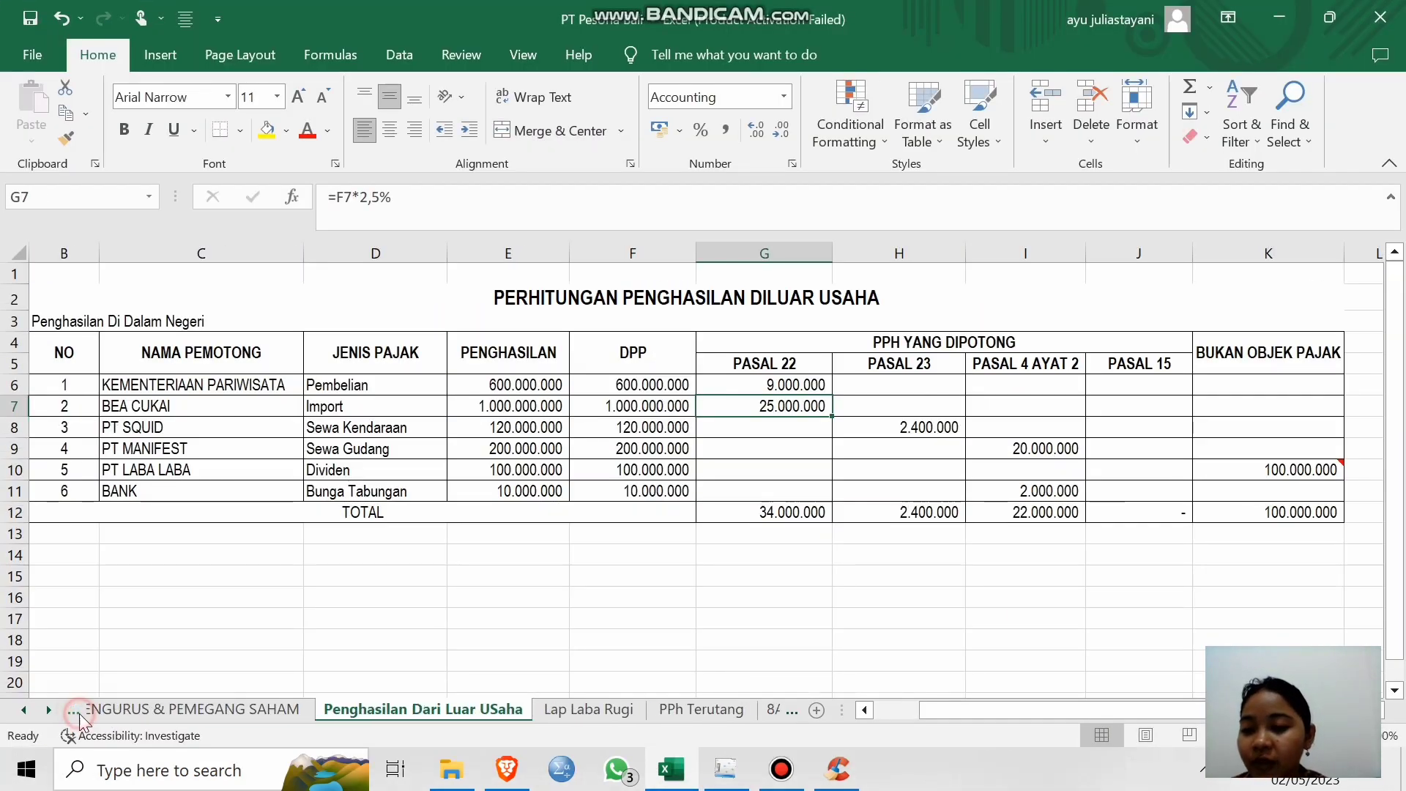
click(73, 712)
click(411, 709)
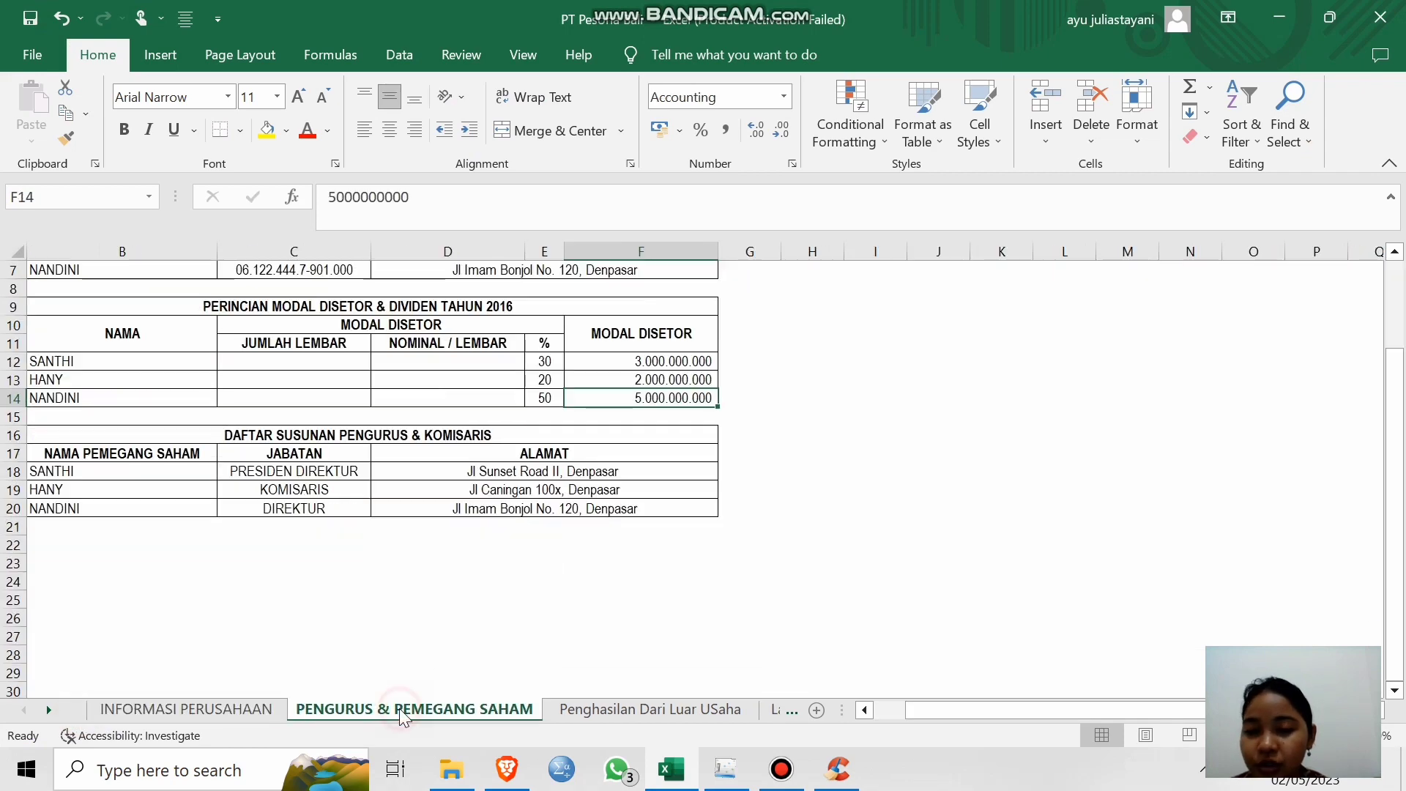
scroll(512, 468, left, 1)
scroll(512, 469, up, 2)
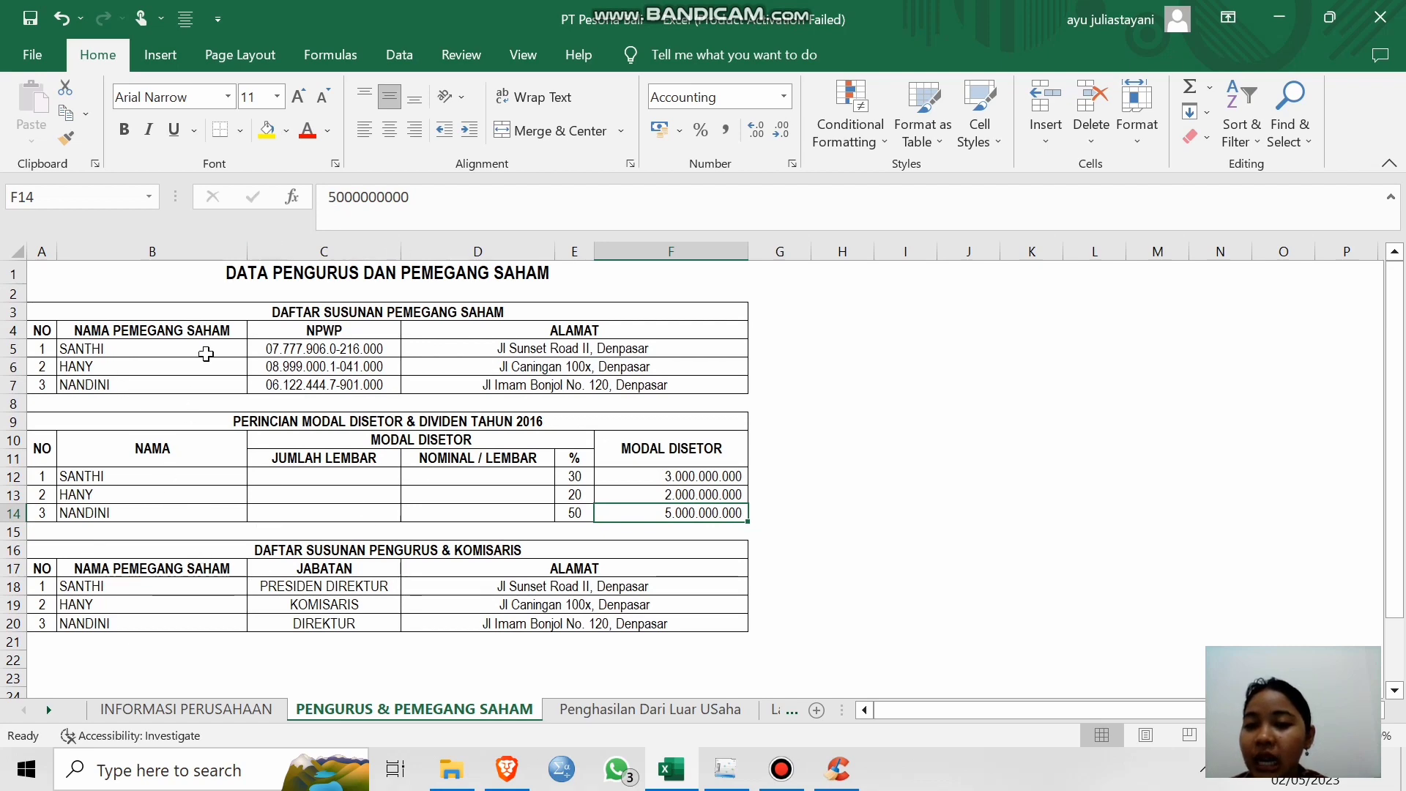
click(1280, 18)
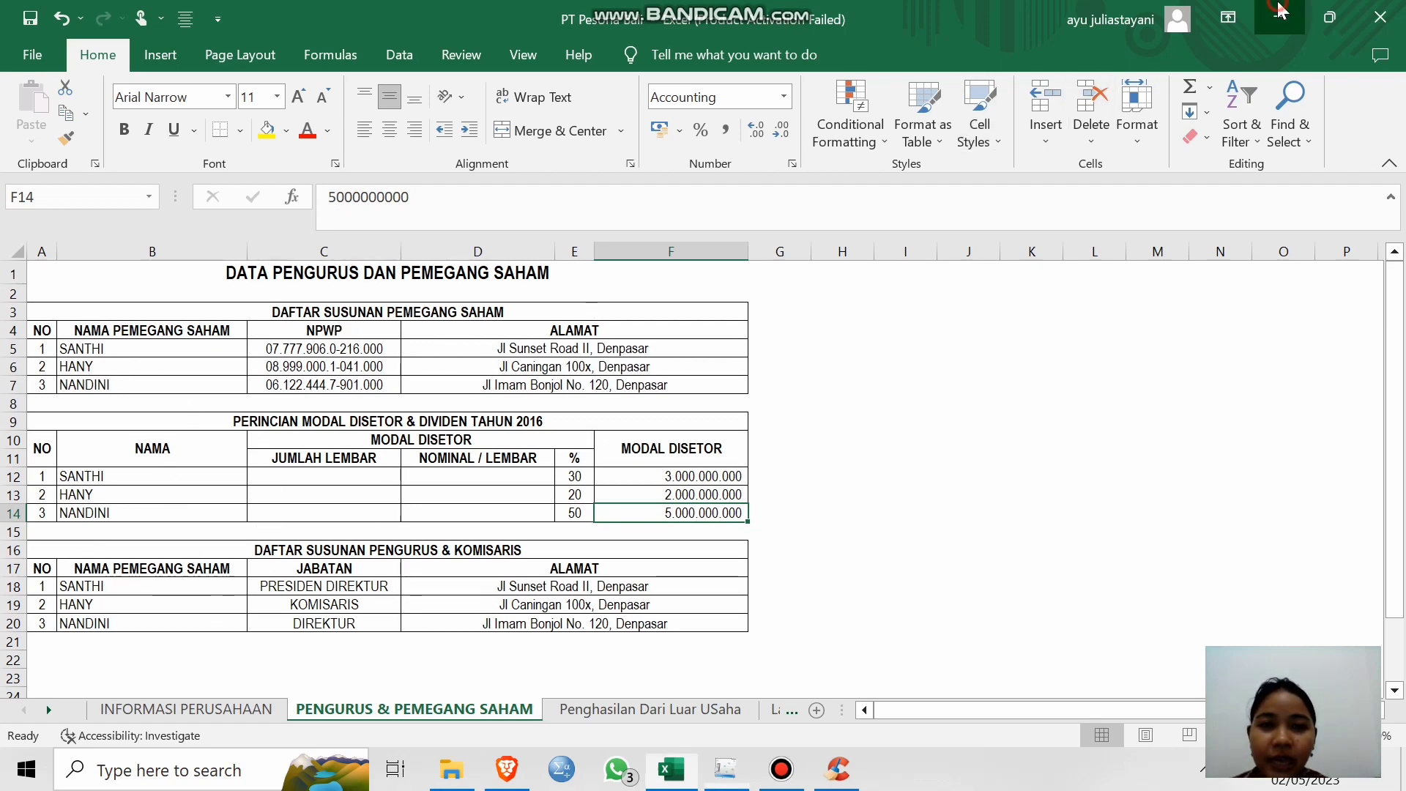
click(371, 375)
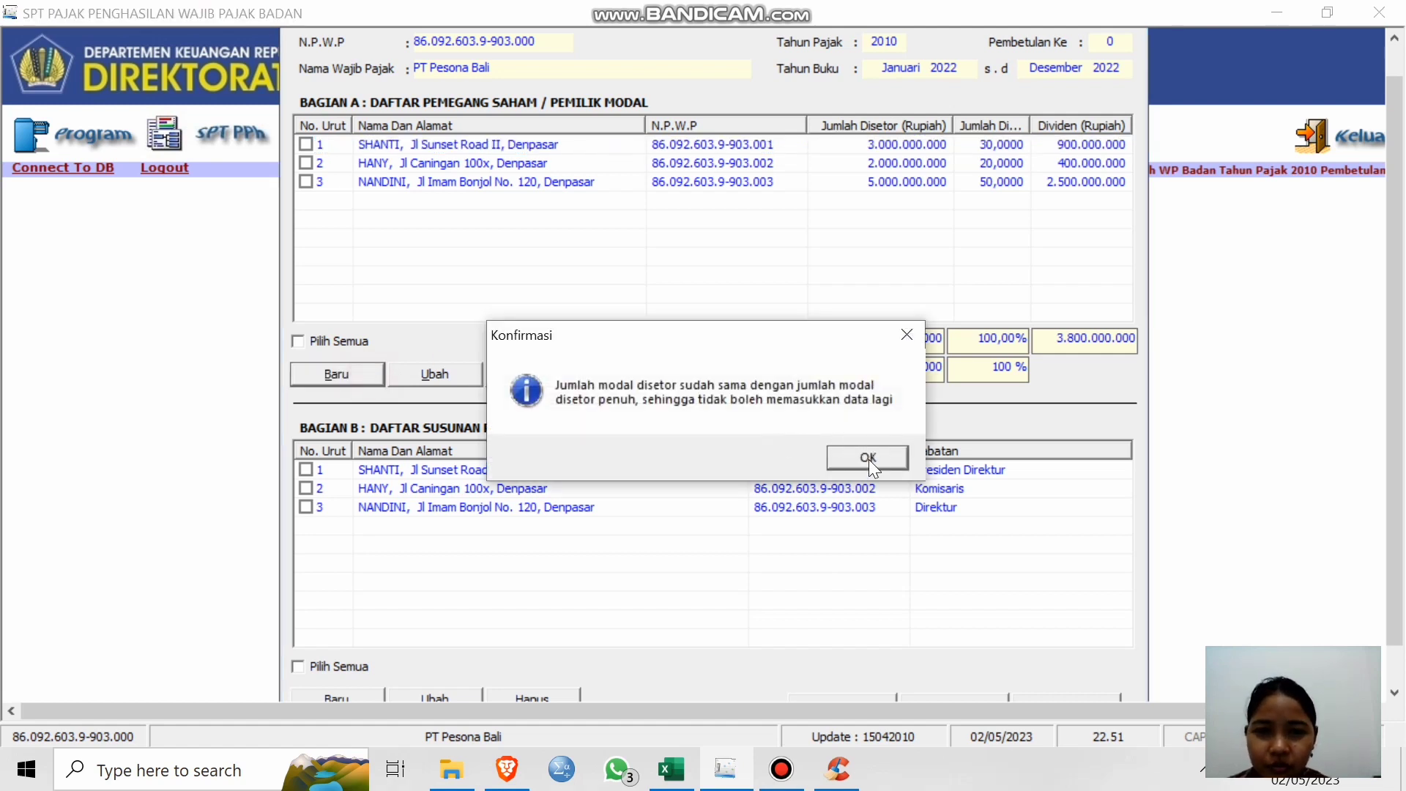
Dismiss the capital-already-full warnings and inspect the 10.000.000.000 paid-up capital totals and percentages.
click(868, 458)
click(382, 378)
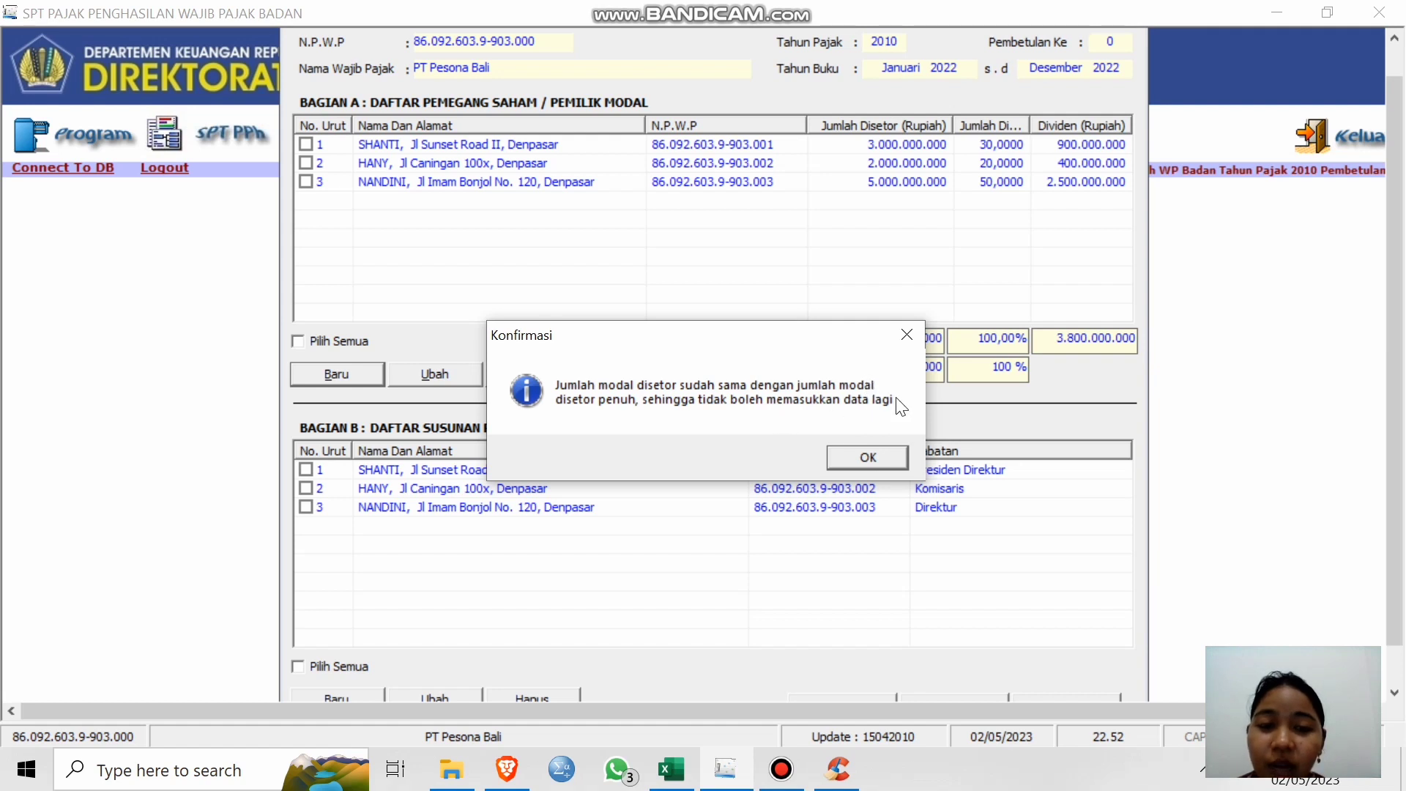
click(878, 457)
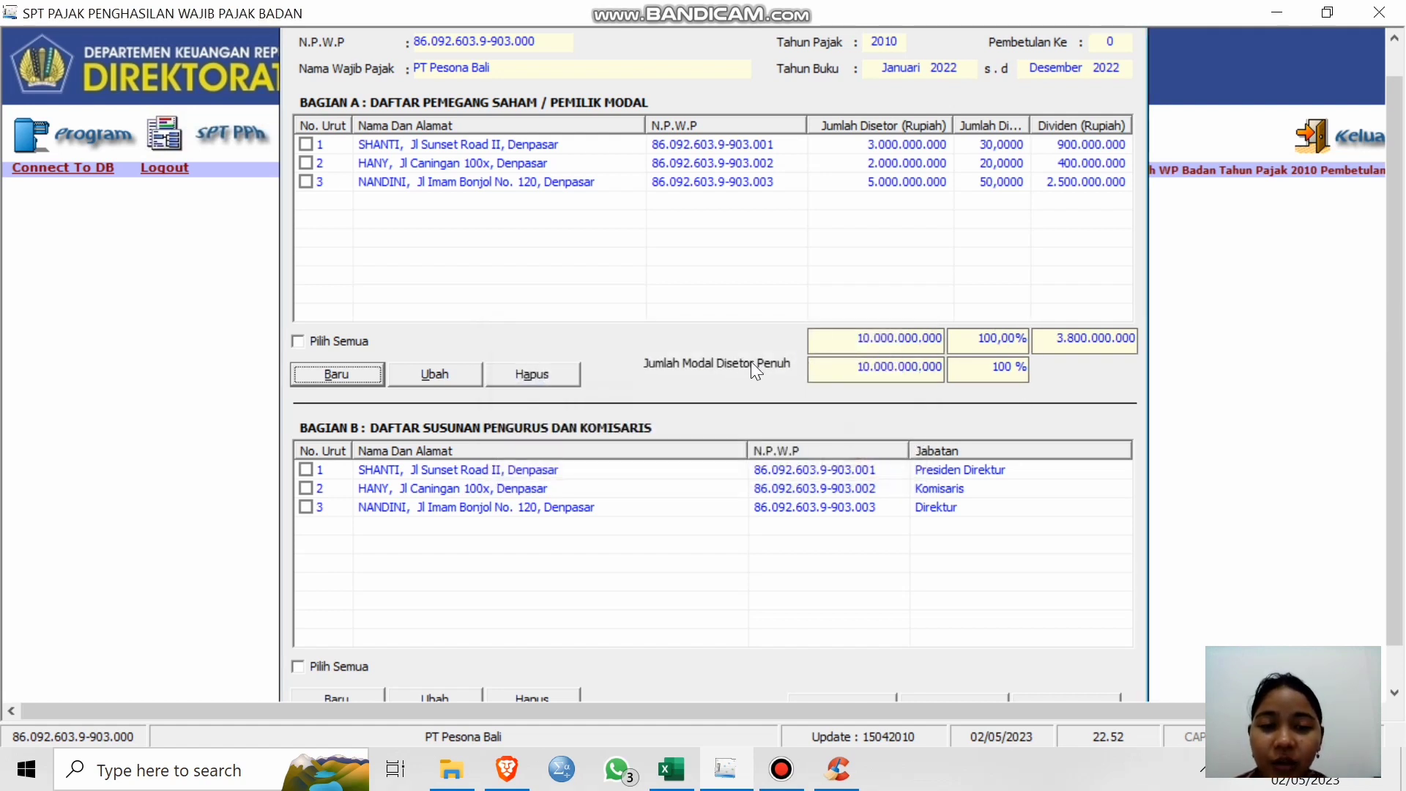
click(869, 367)
click(917, 362)
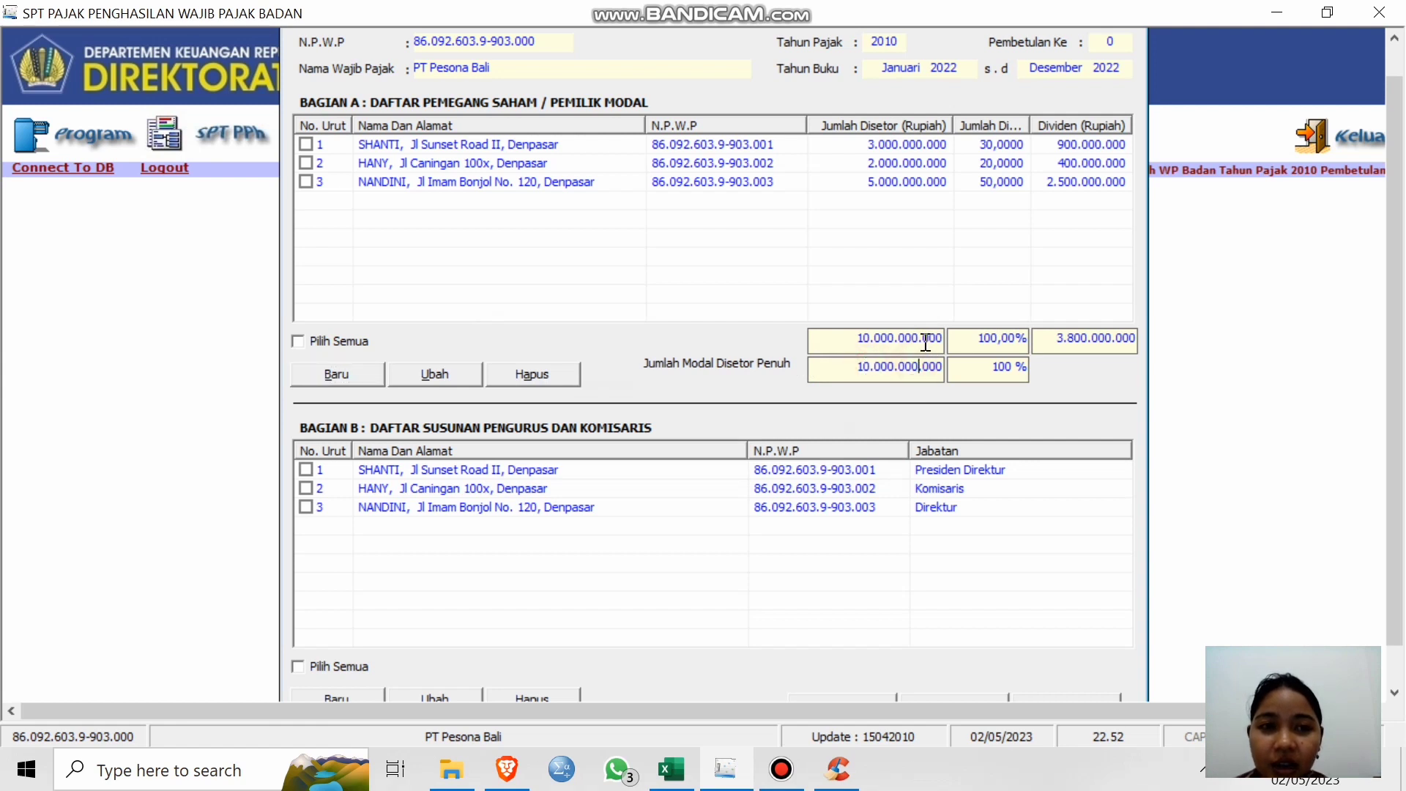
click(923, 339)
click(994, 365)
click(1015, 341)
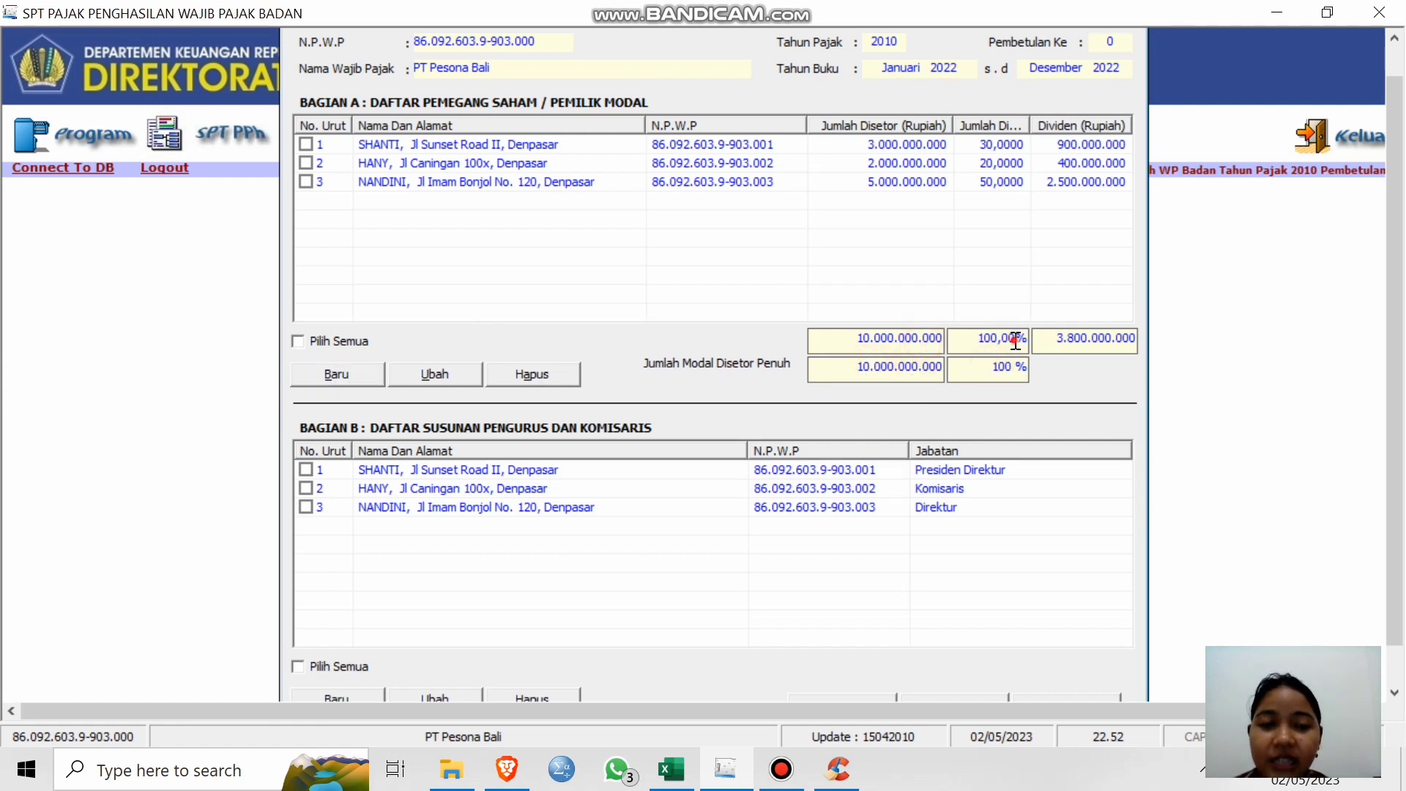
Tick the third shareholder's row in Bagian A for editing.
click(436, 375)
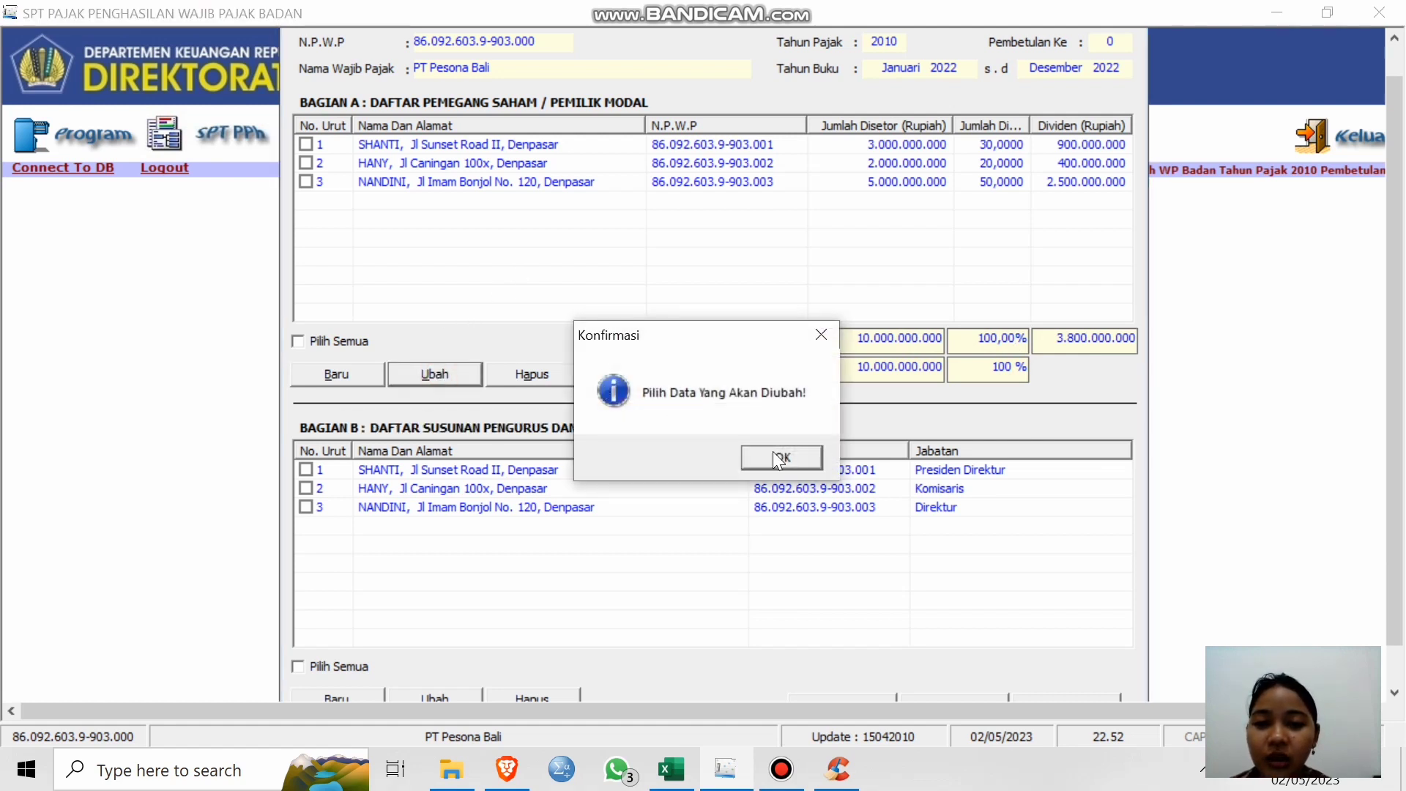
click(776, 458)
click(307, 183)
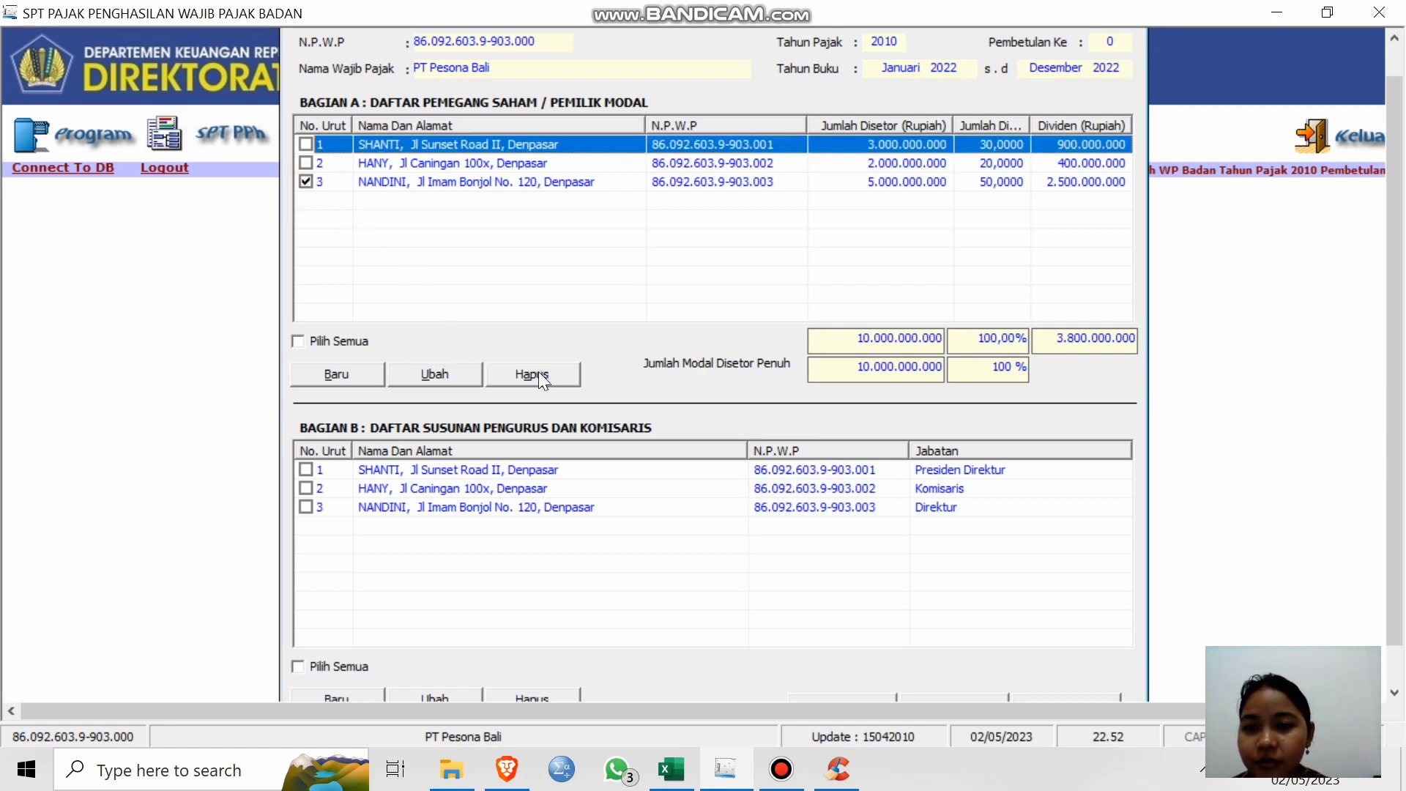
Save the third shareholder's details in Input Pemegang Saham and confirm 'Data sudah diupdate'.
click(469, 372)
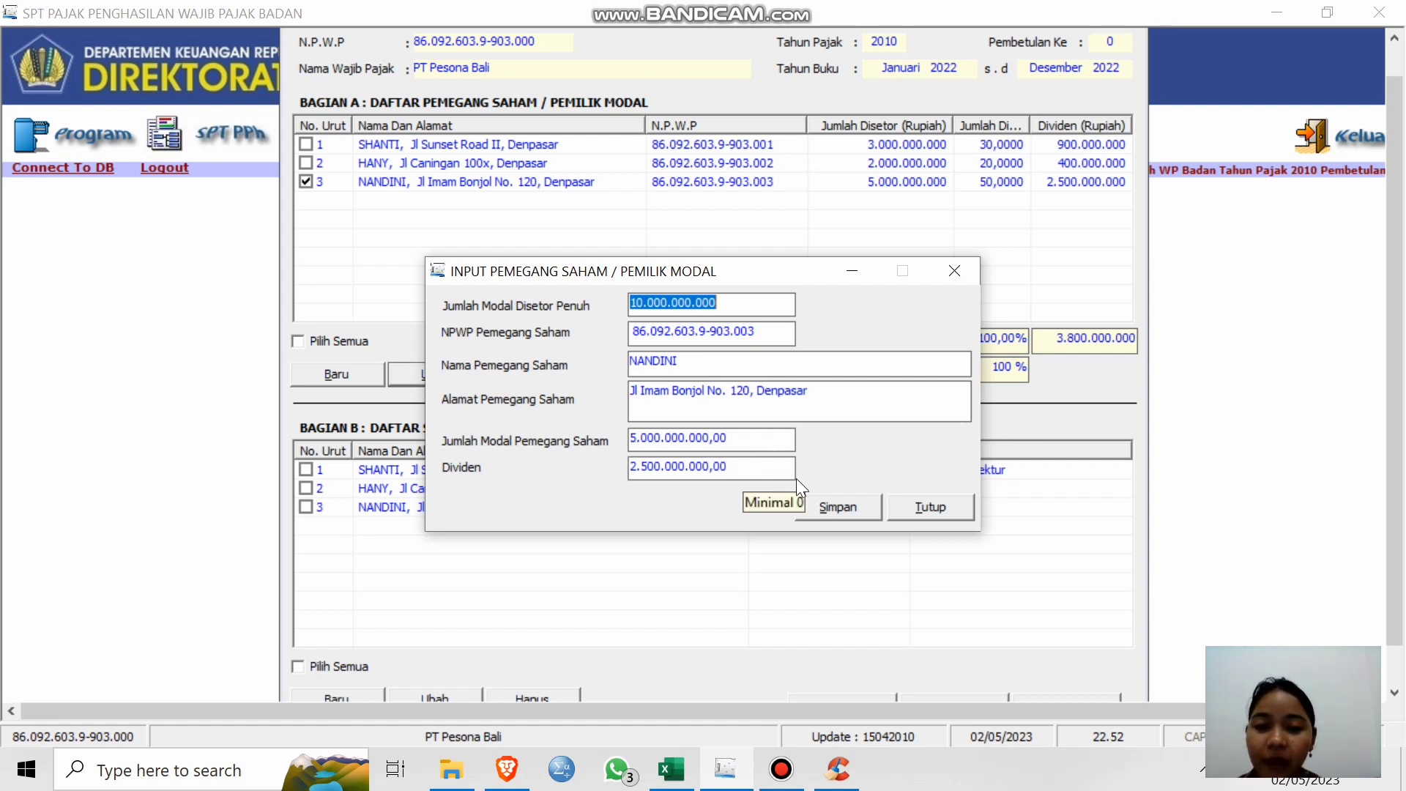
click(851, 511)
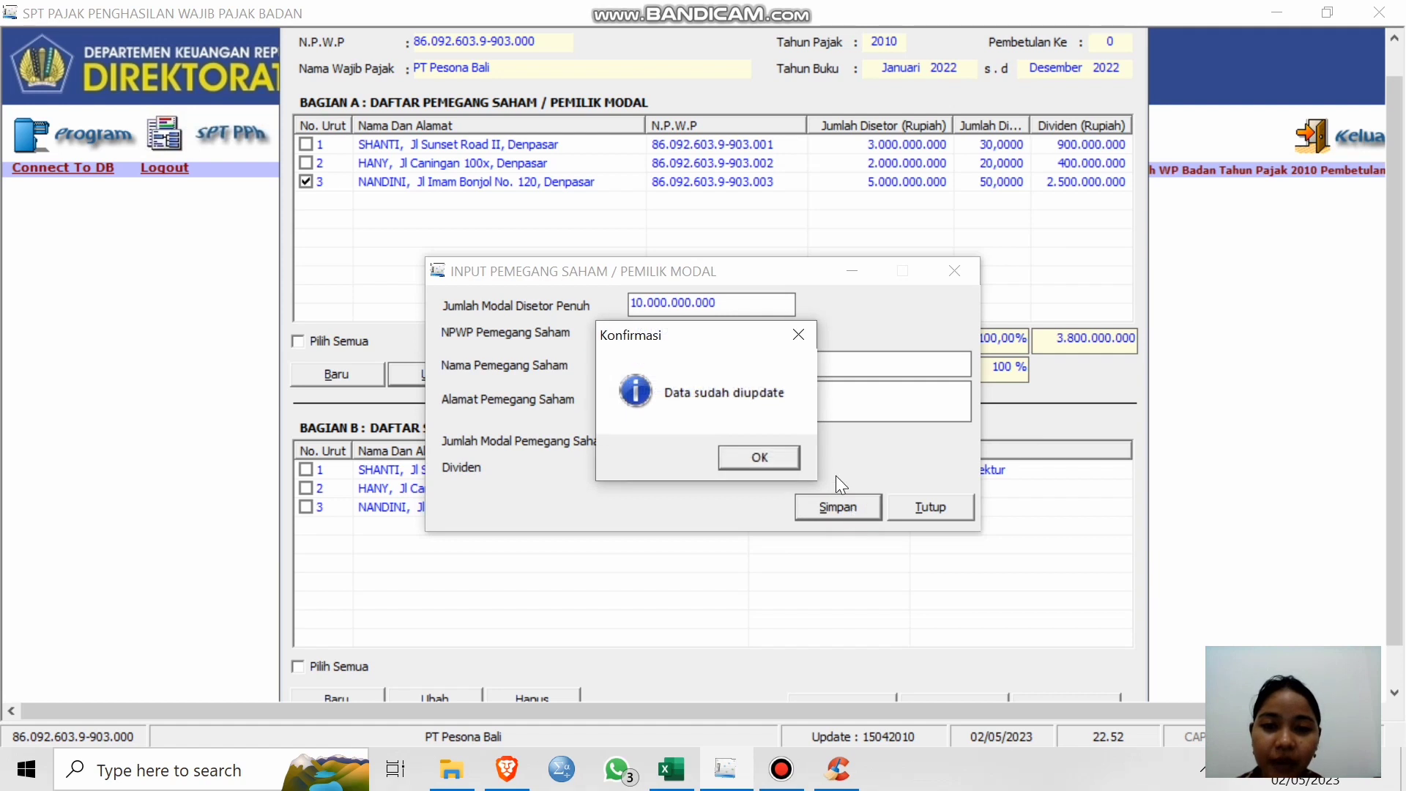
click(760, 459)
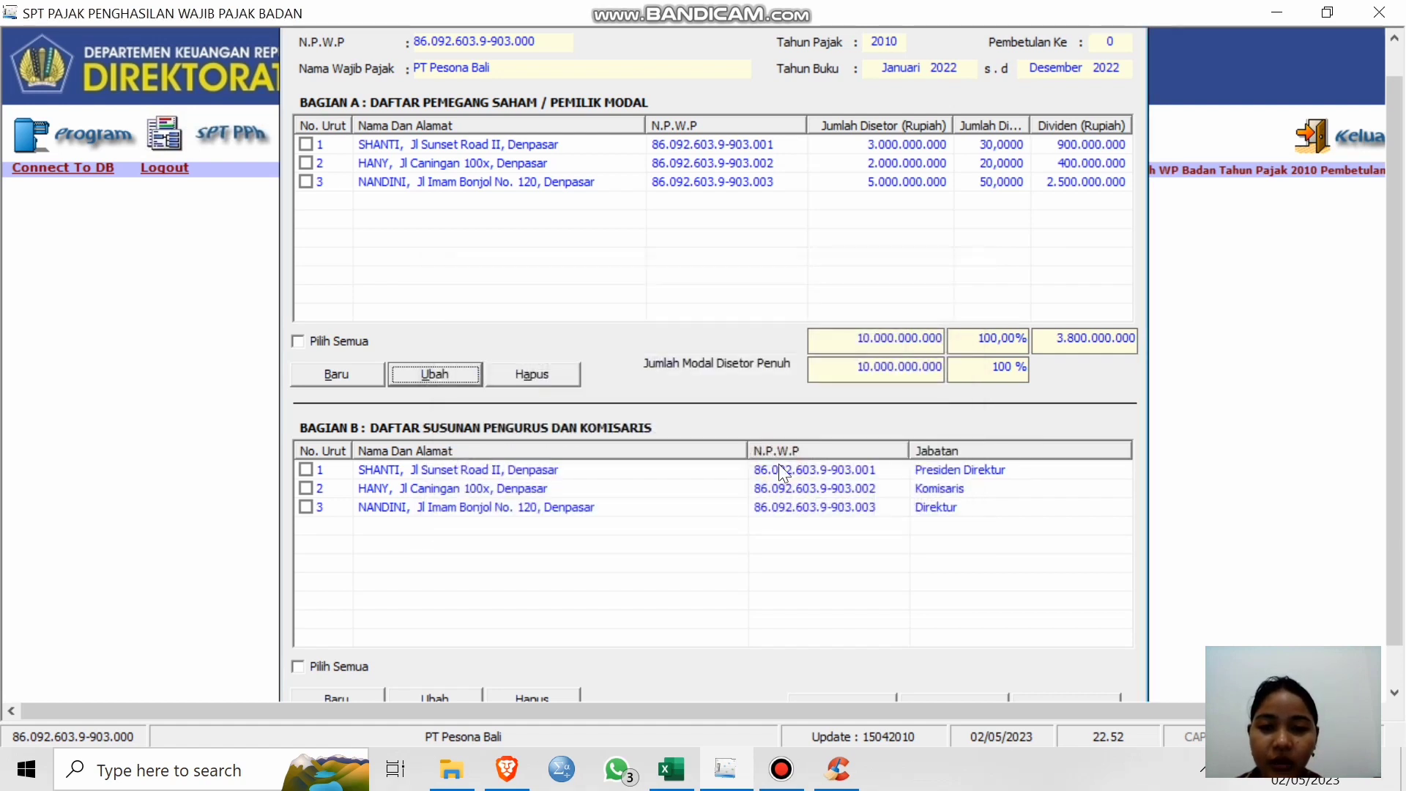
click(761, 267)
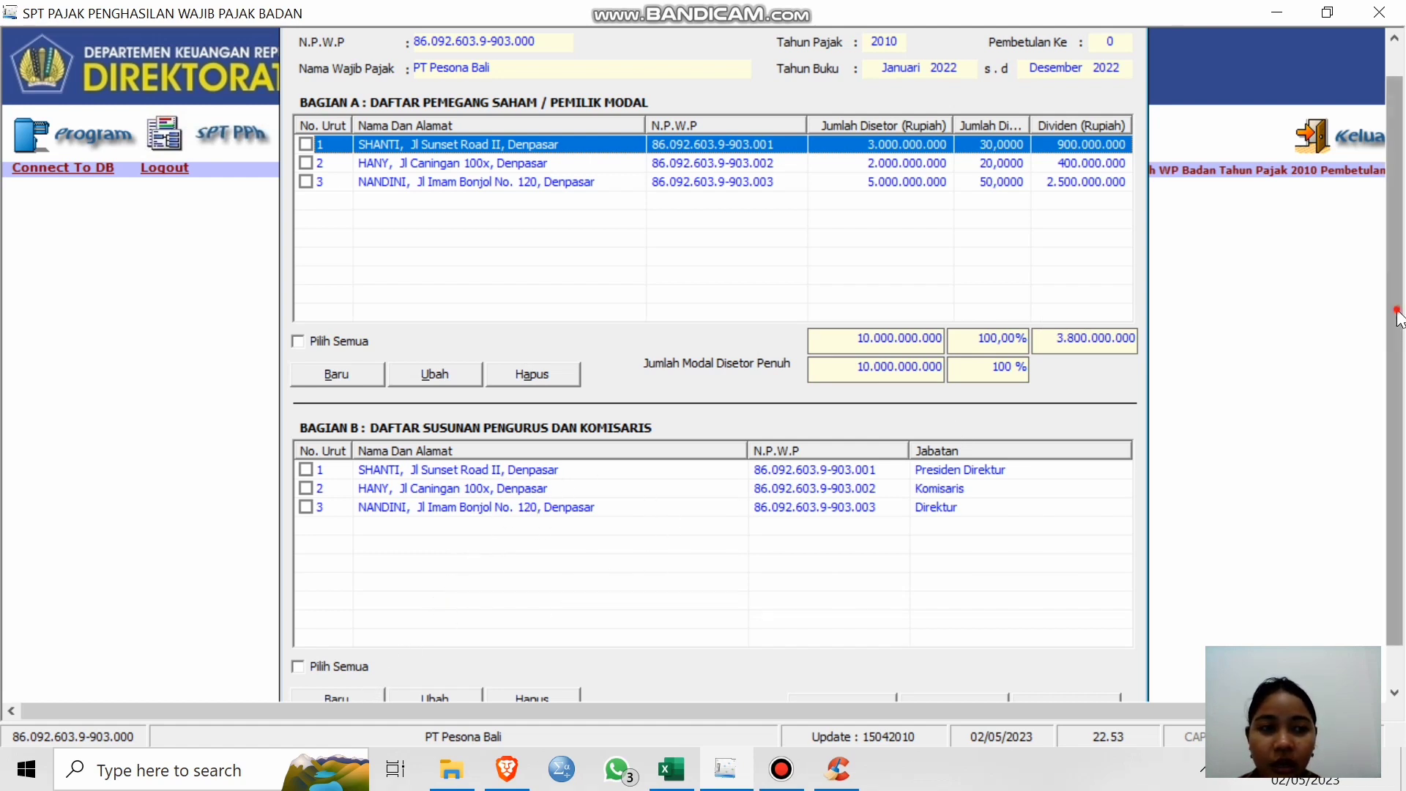
Cancel an empty Bagian B management entry after the 'Isi NPWP!' warning, then close Formulir 1771-V.
drag(1395, 308, 1395, 407)
click(319, 664)
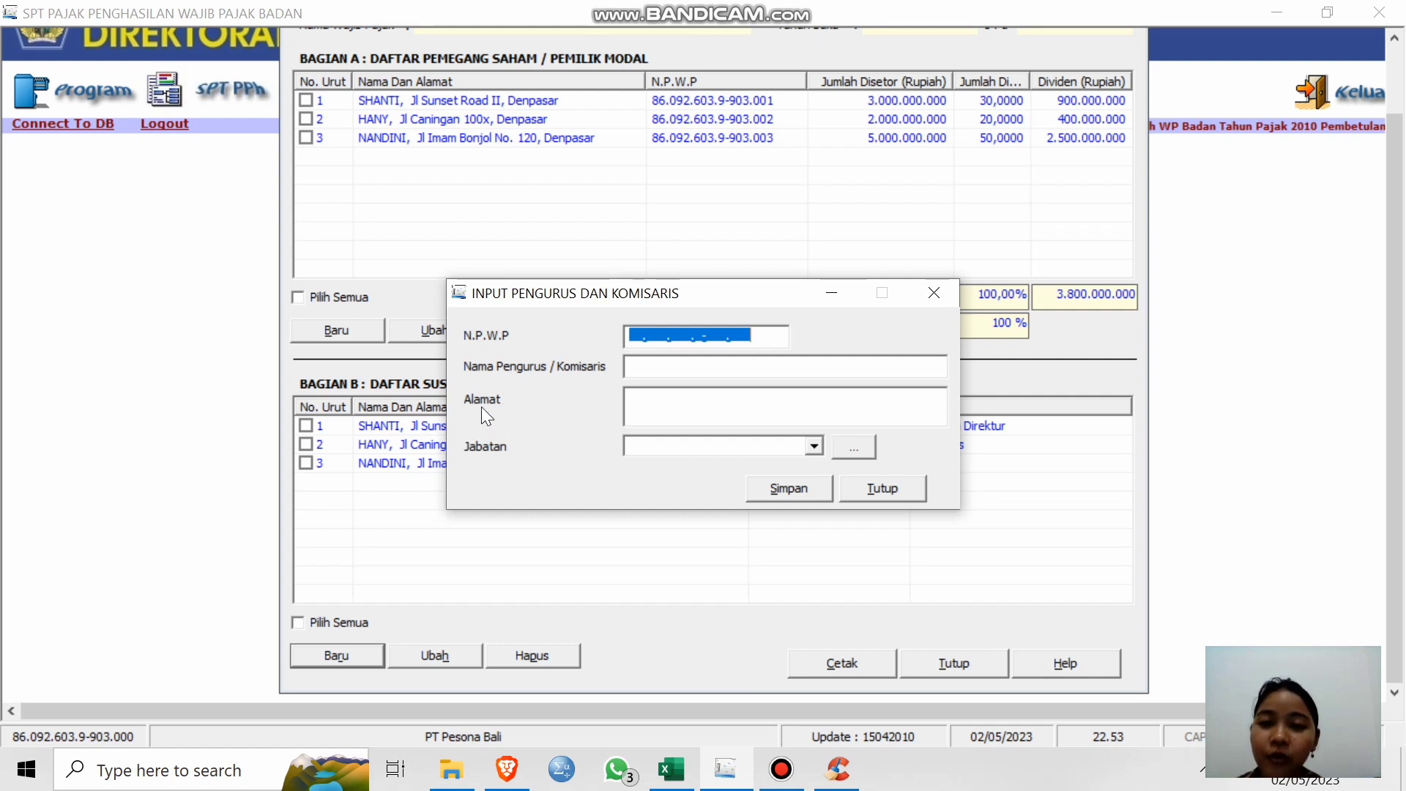
click(809, 486)
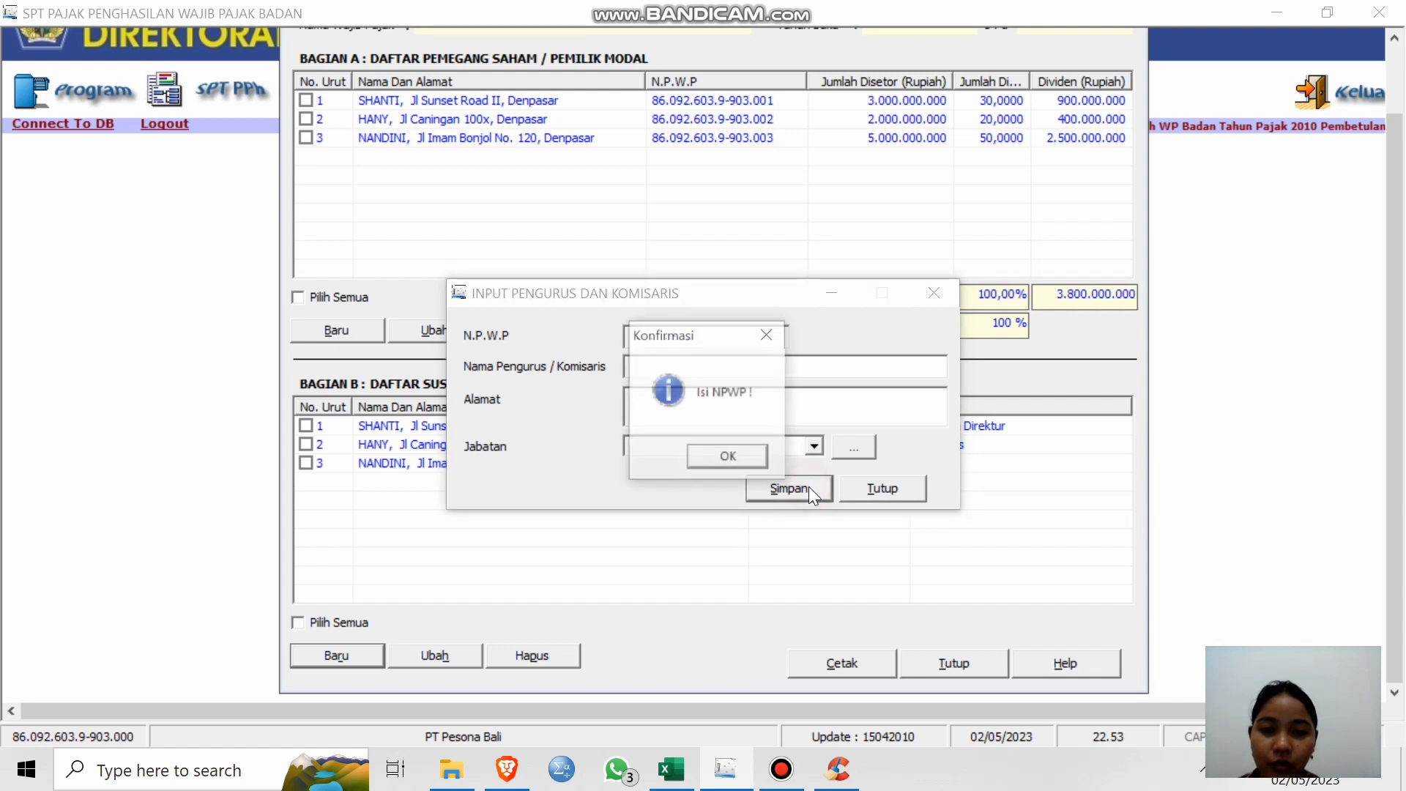
click(765, 455)
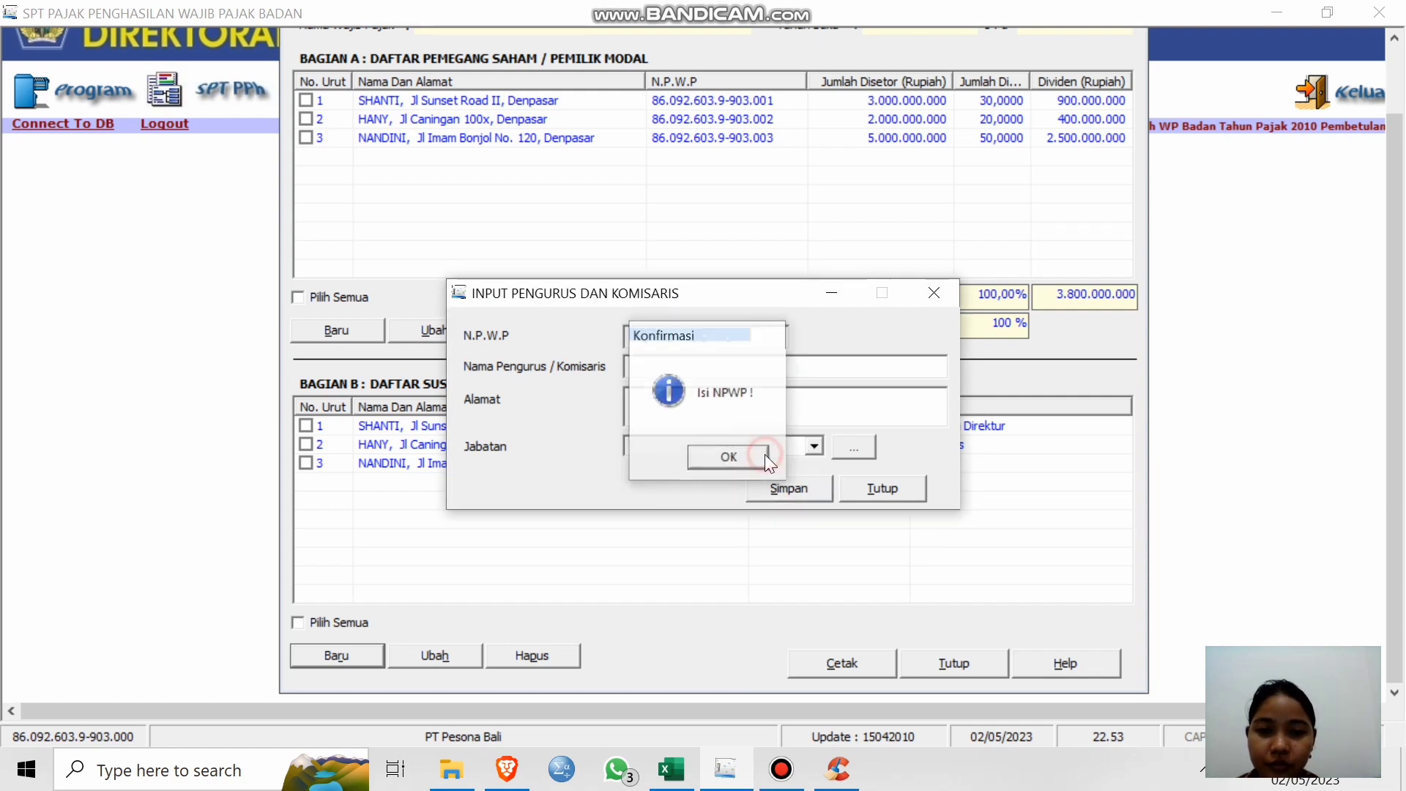
click(881, 488)
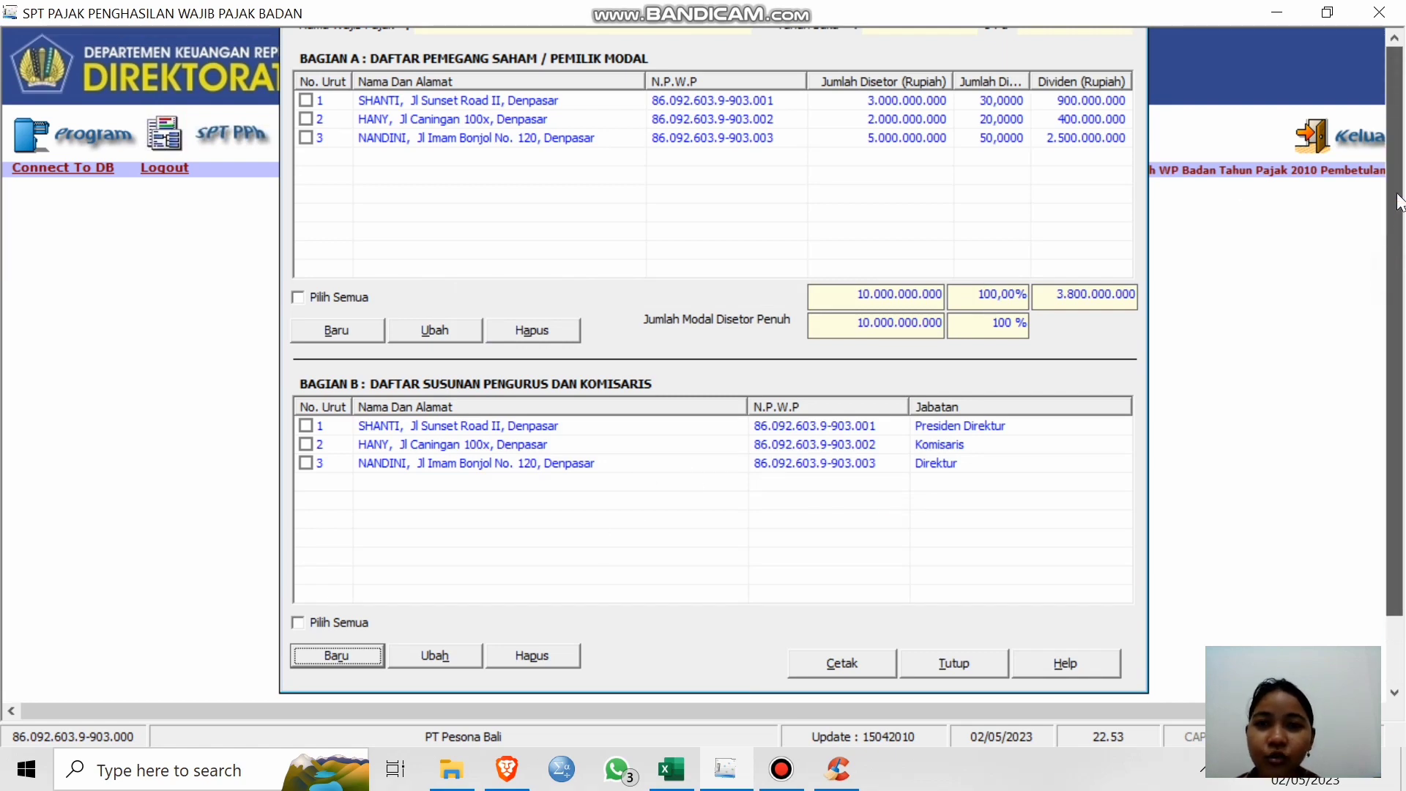
scroll(1399, 202, up, 2)
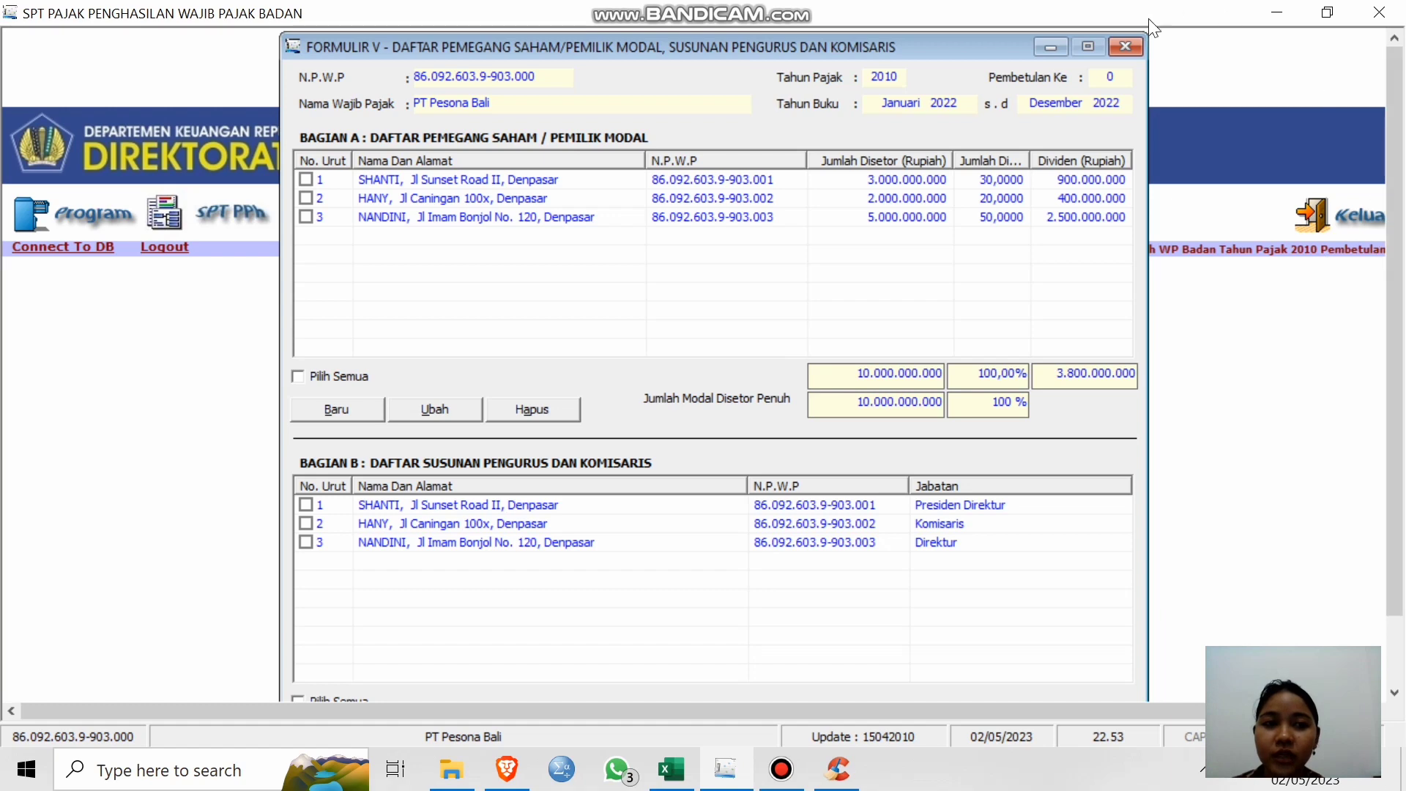
click(1133, 44)
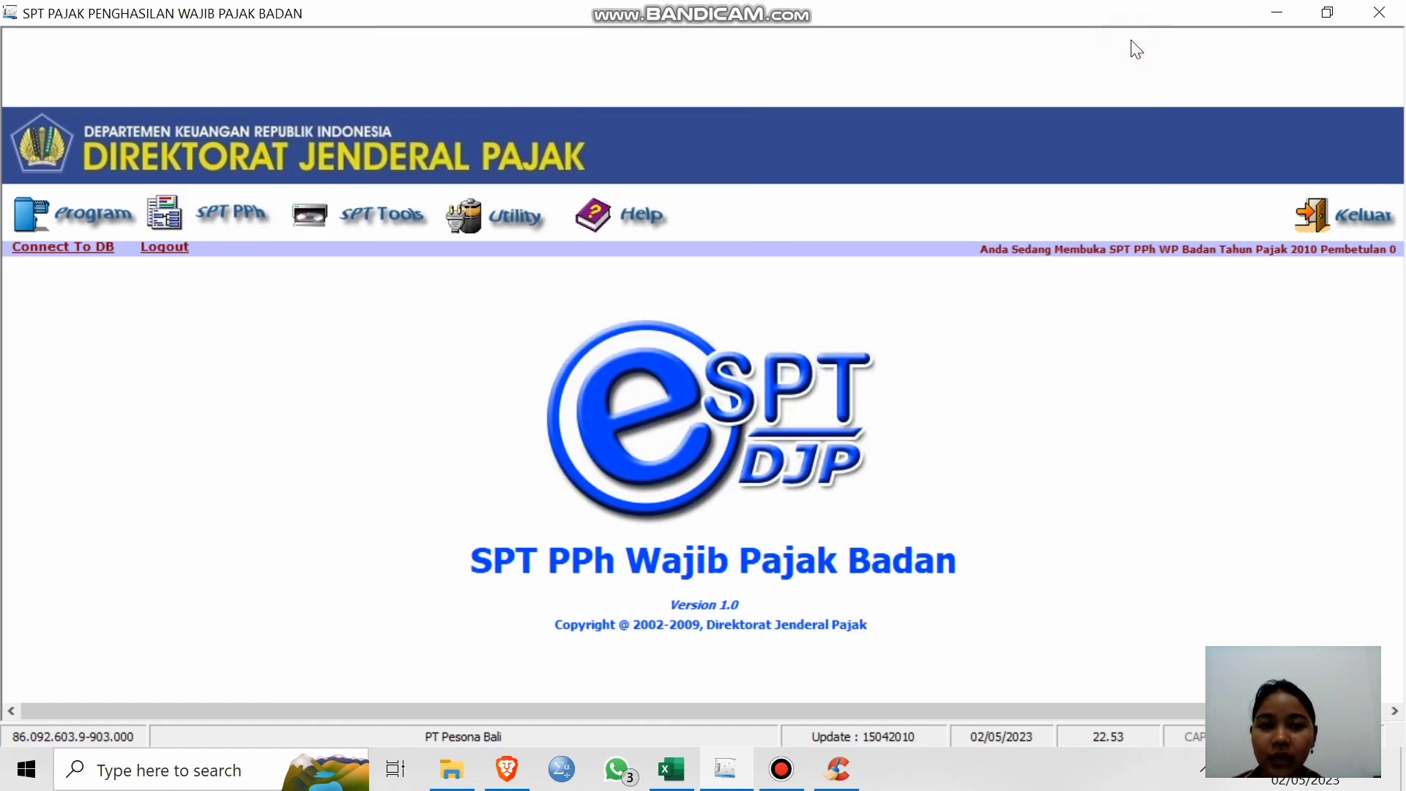
Open Formulir 1771-IV from the SPT PPh Lampiran menu.
click(196, 220)
mouse_move(271, 283)
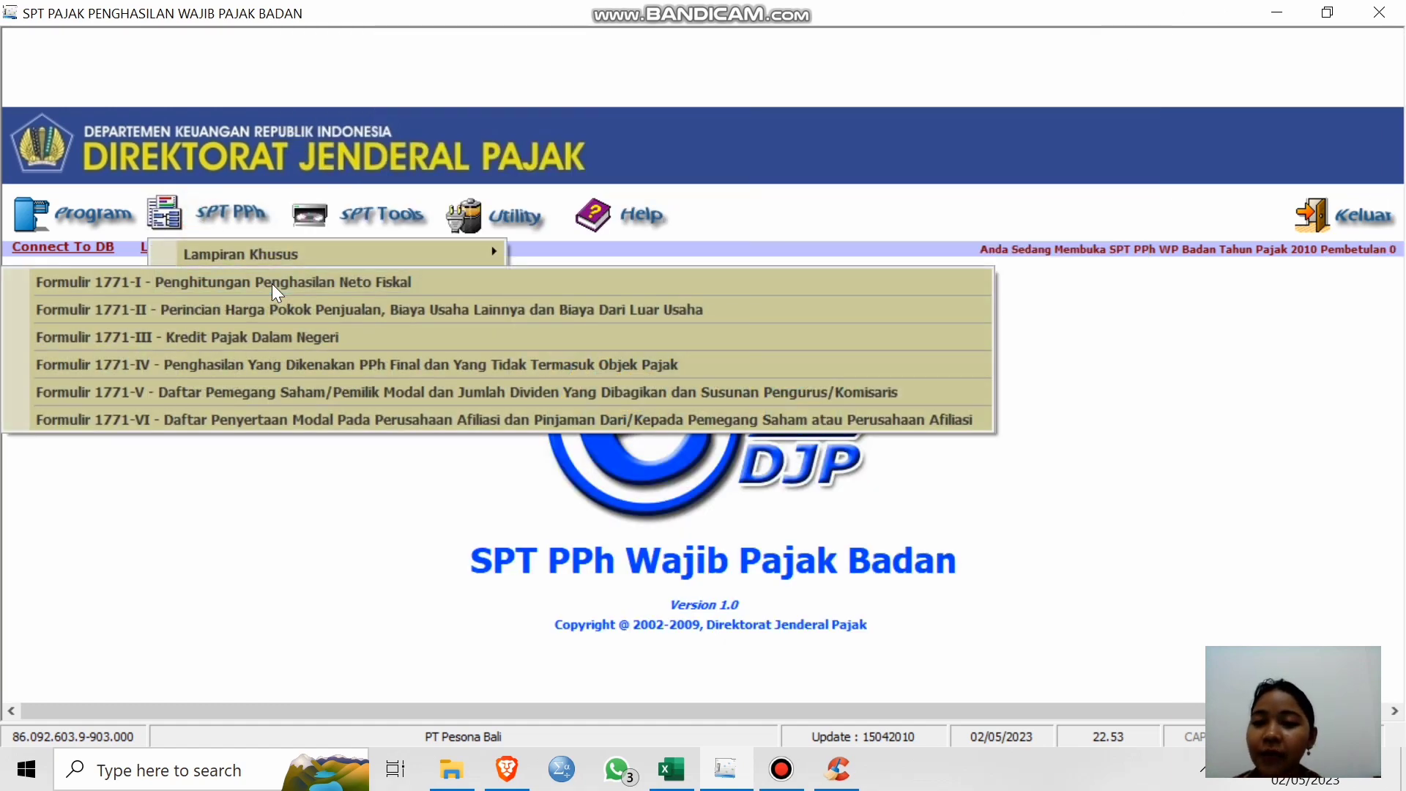
click(217, 367)
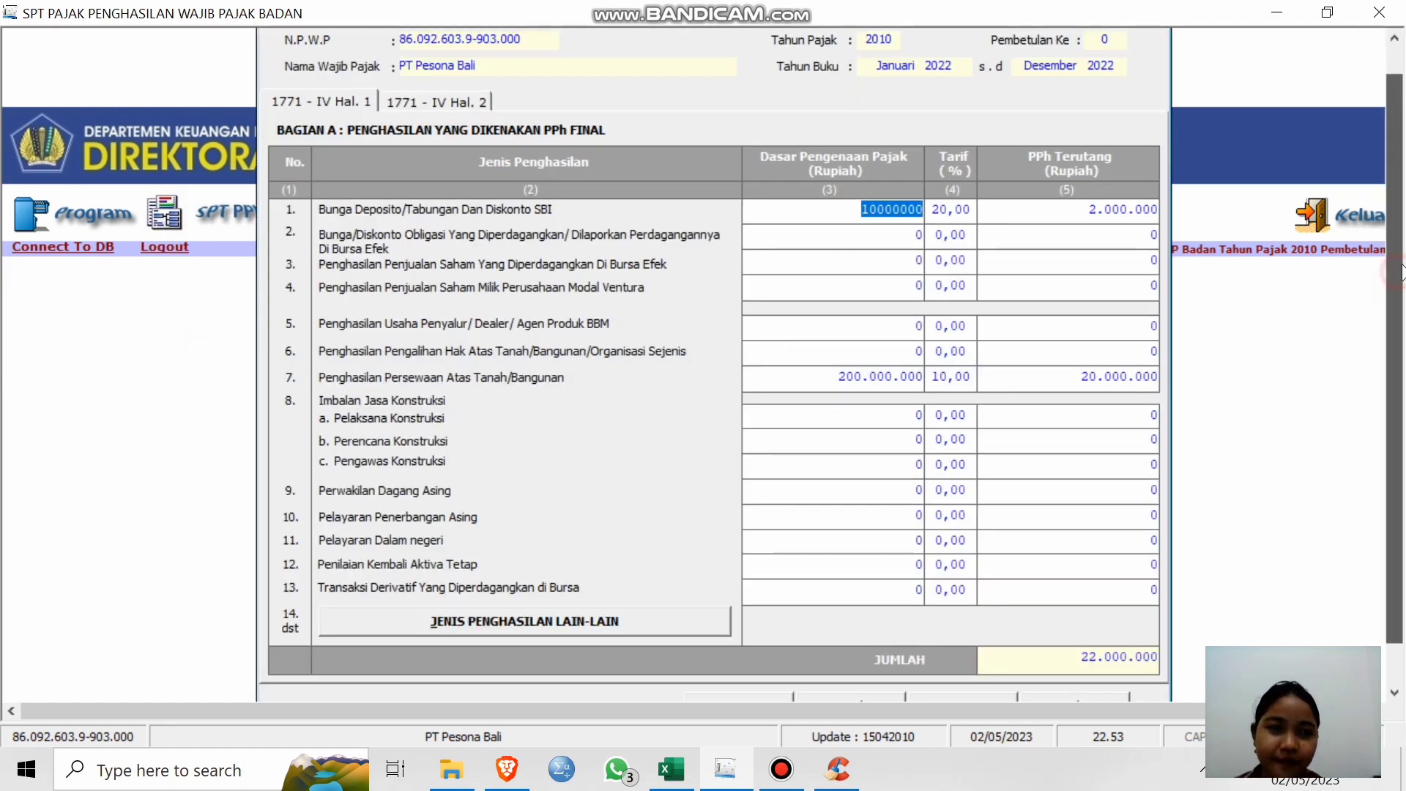
drag(1402, 225, 1402, 197)
mouse_move(1402, 288)
mouse_down()
mouse_move(1402, 355)
mouse_move(1402, 285)
mouse_up()
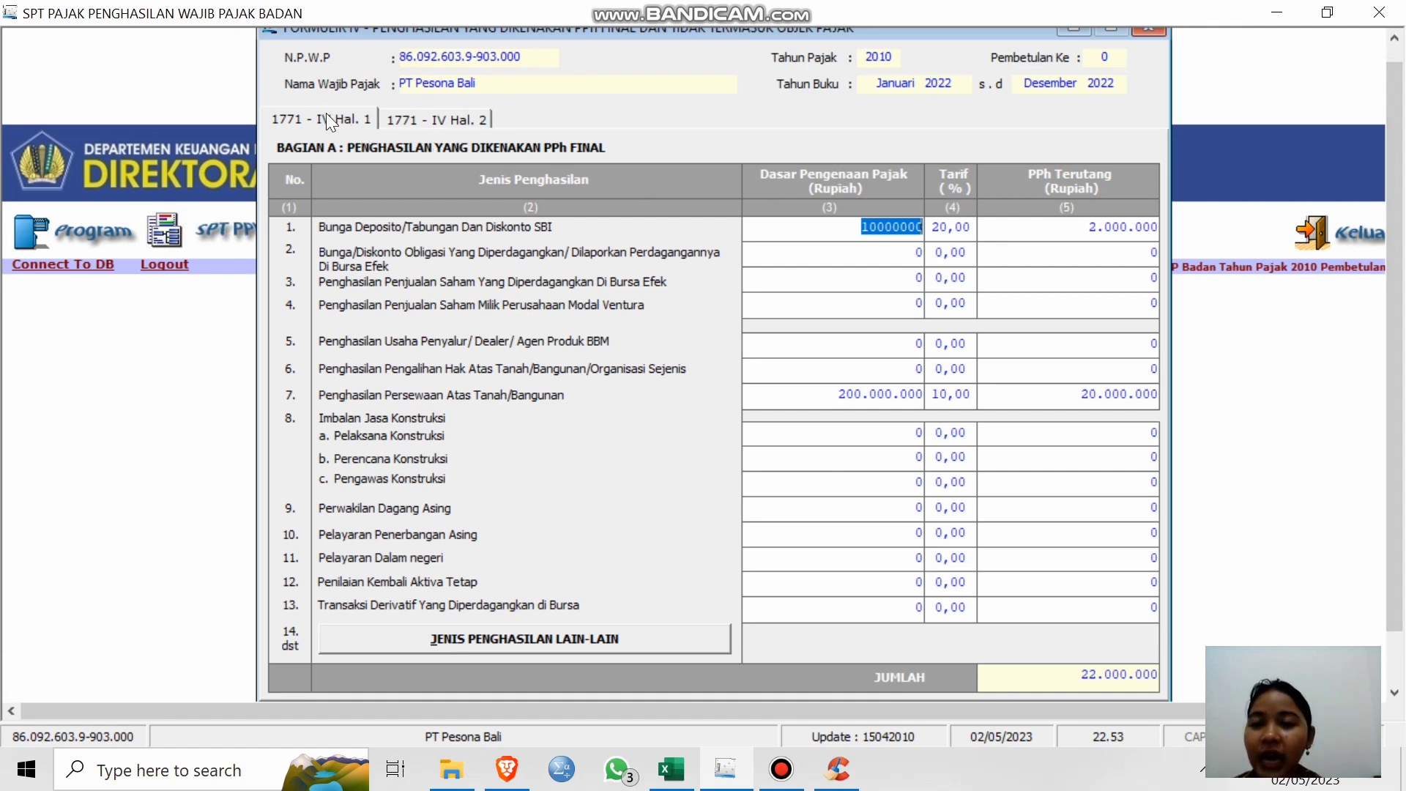
Compare the final-tax income page and the non-object income page, ending on Hal. 1.
click(456, 125)
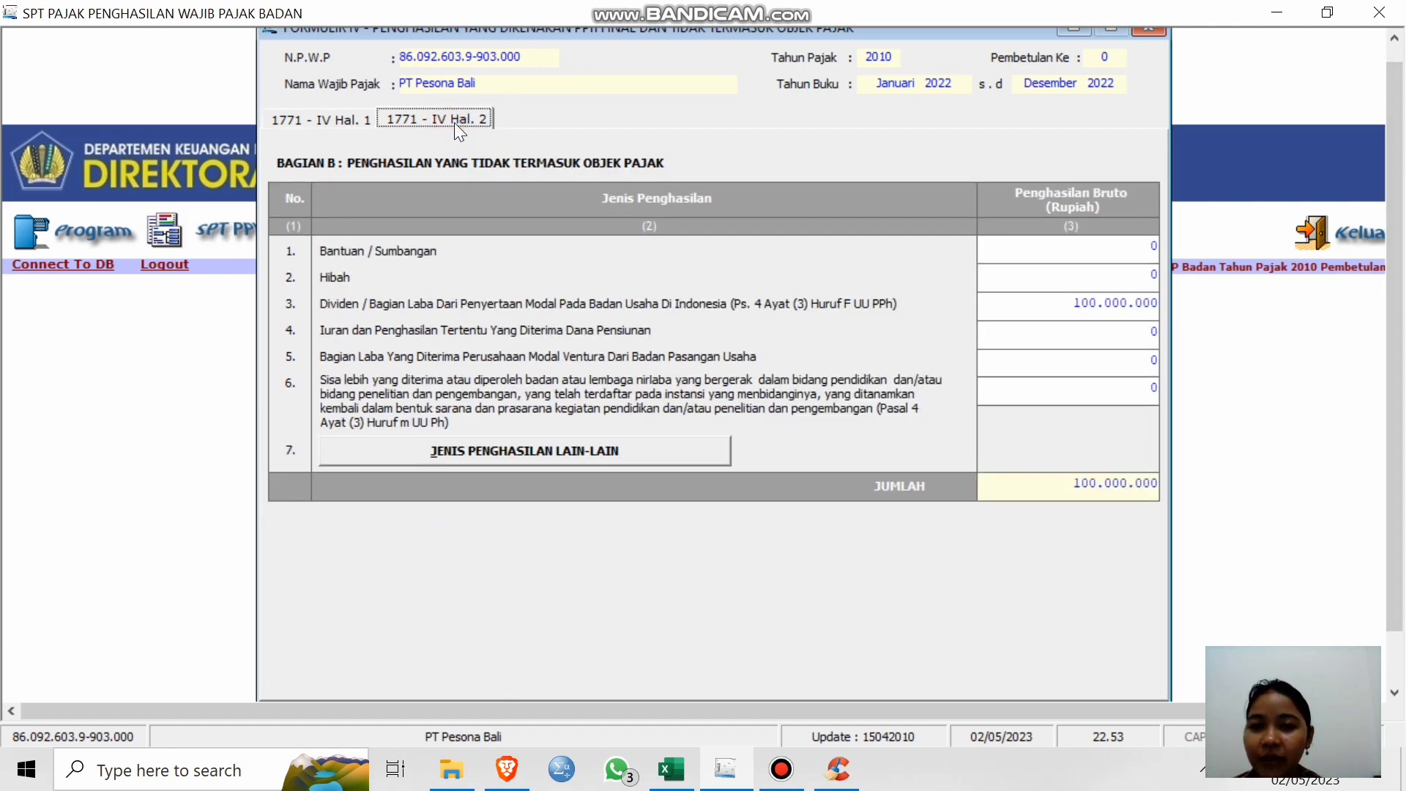
click(332, 120)
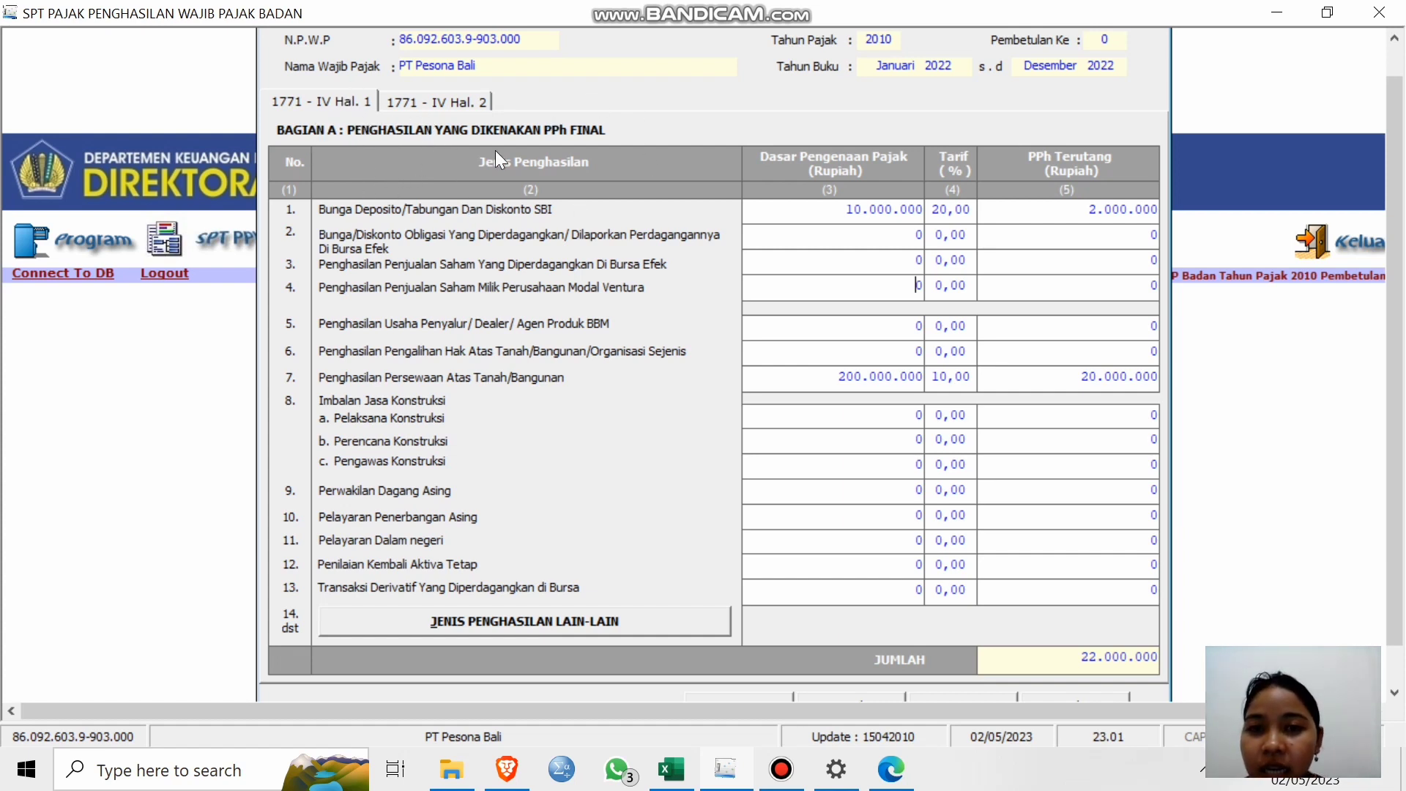
click(442, 100)
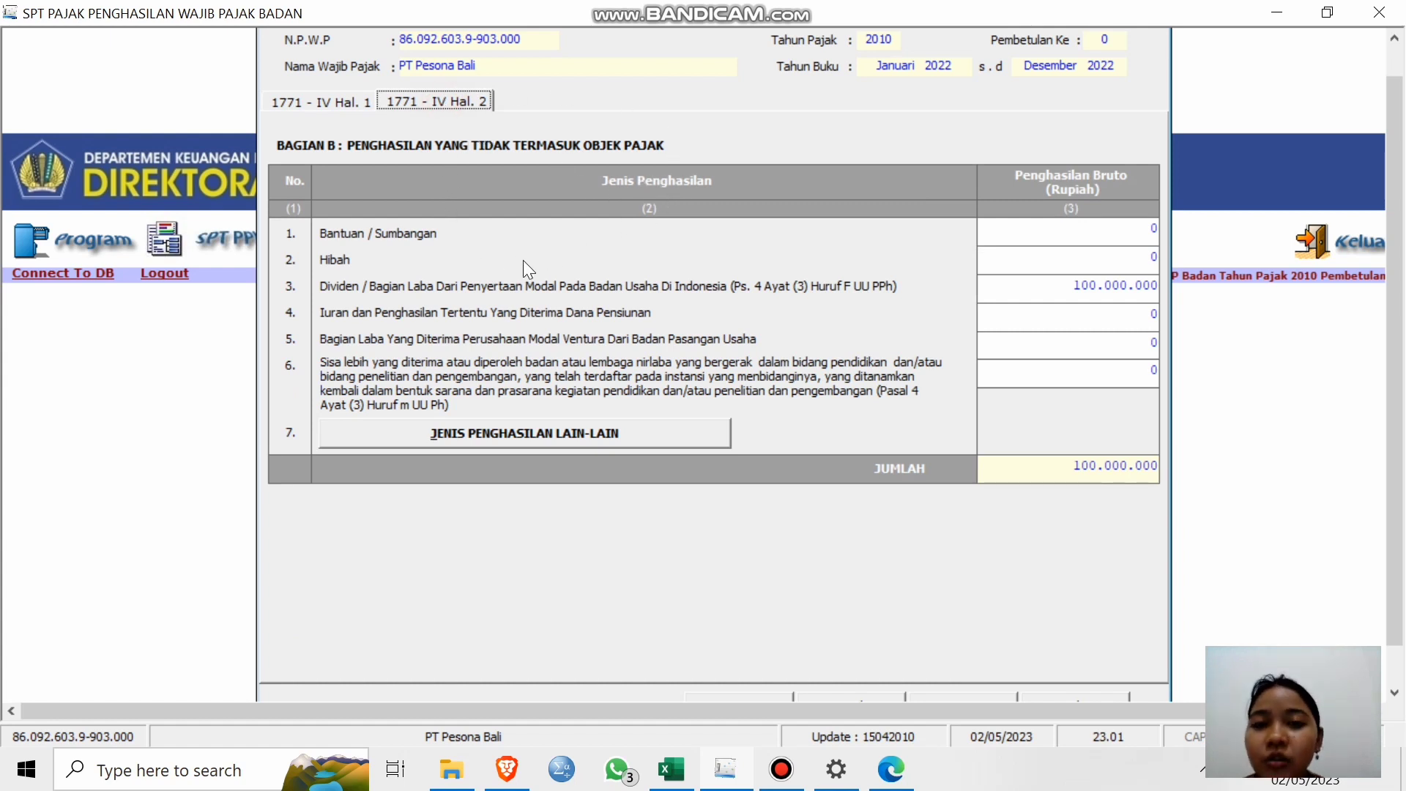
click(344, 103)
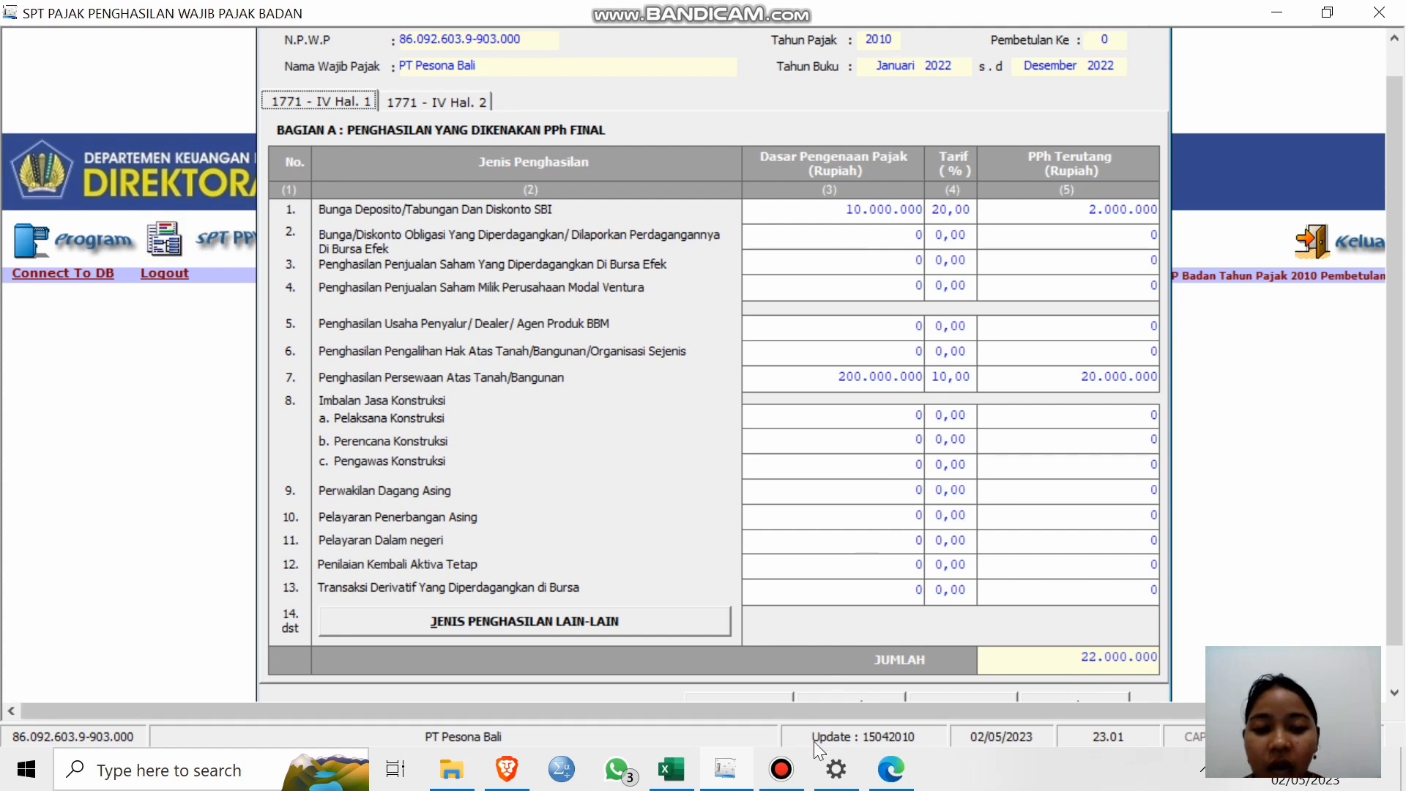
mouse_move(897, 777)
click(906, 711)
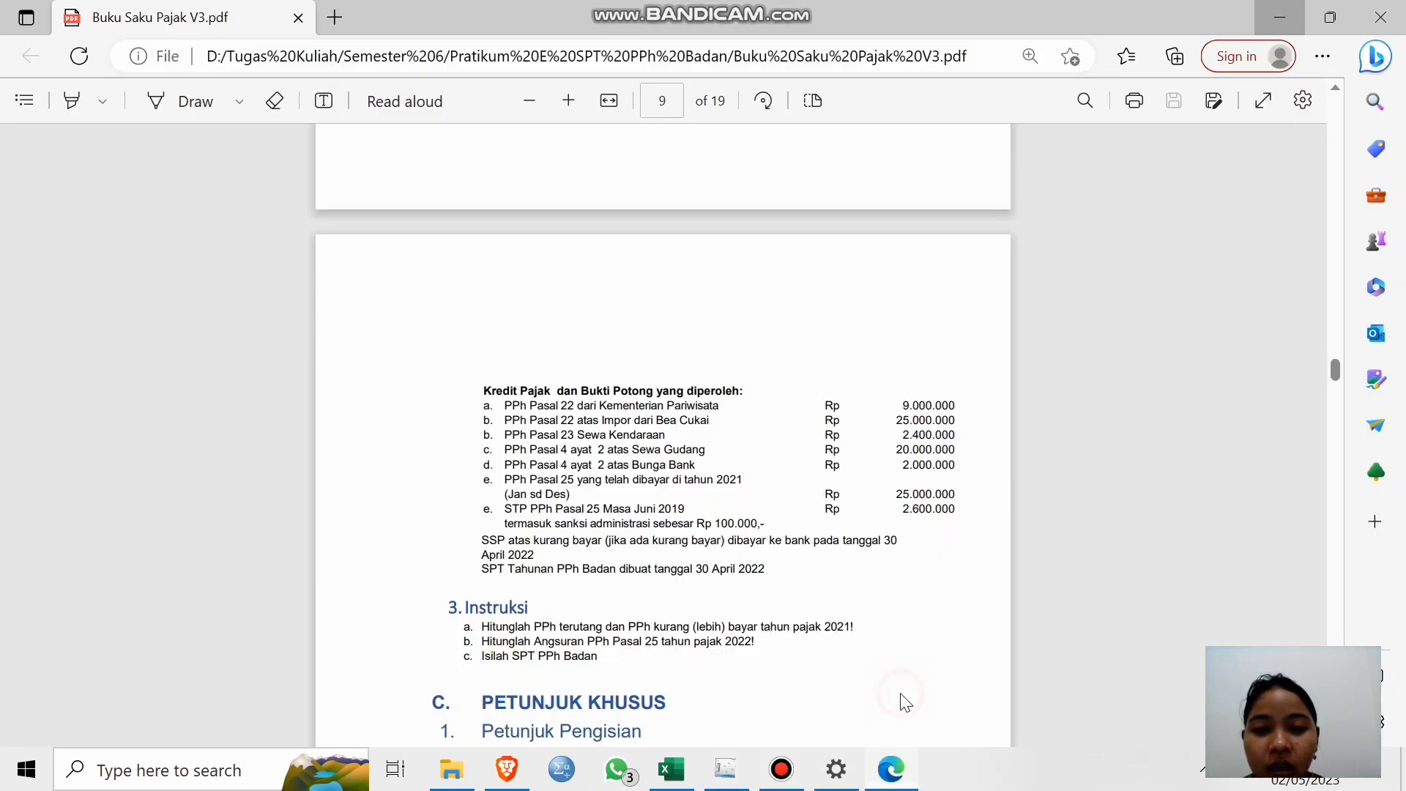
scroll(692, 493, up, 1)
scroll(692, 493, up, 8)
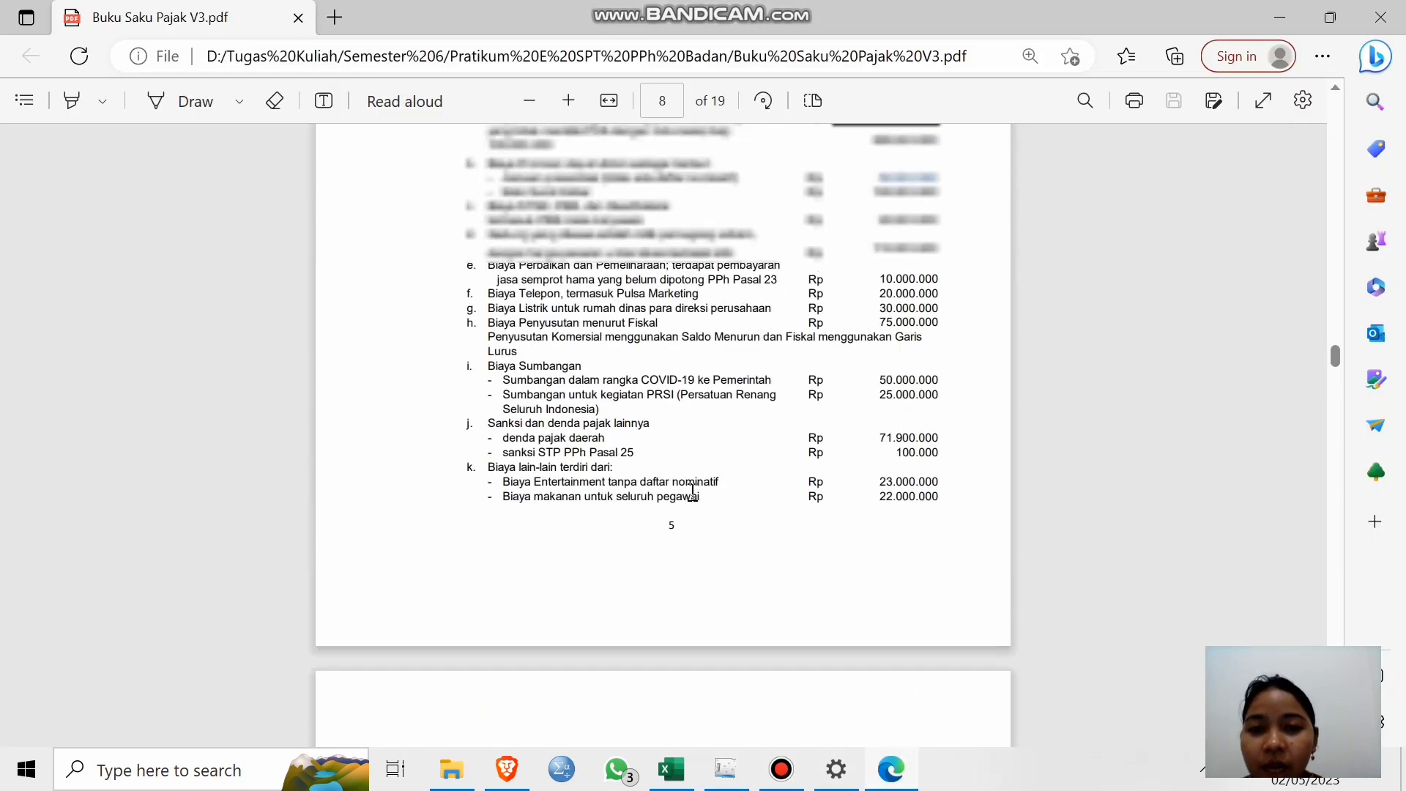
scroll(692, 493, up, 10)
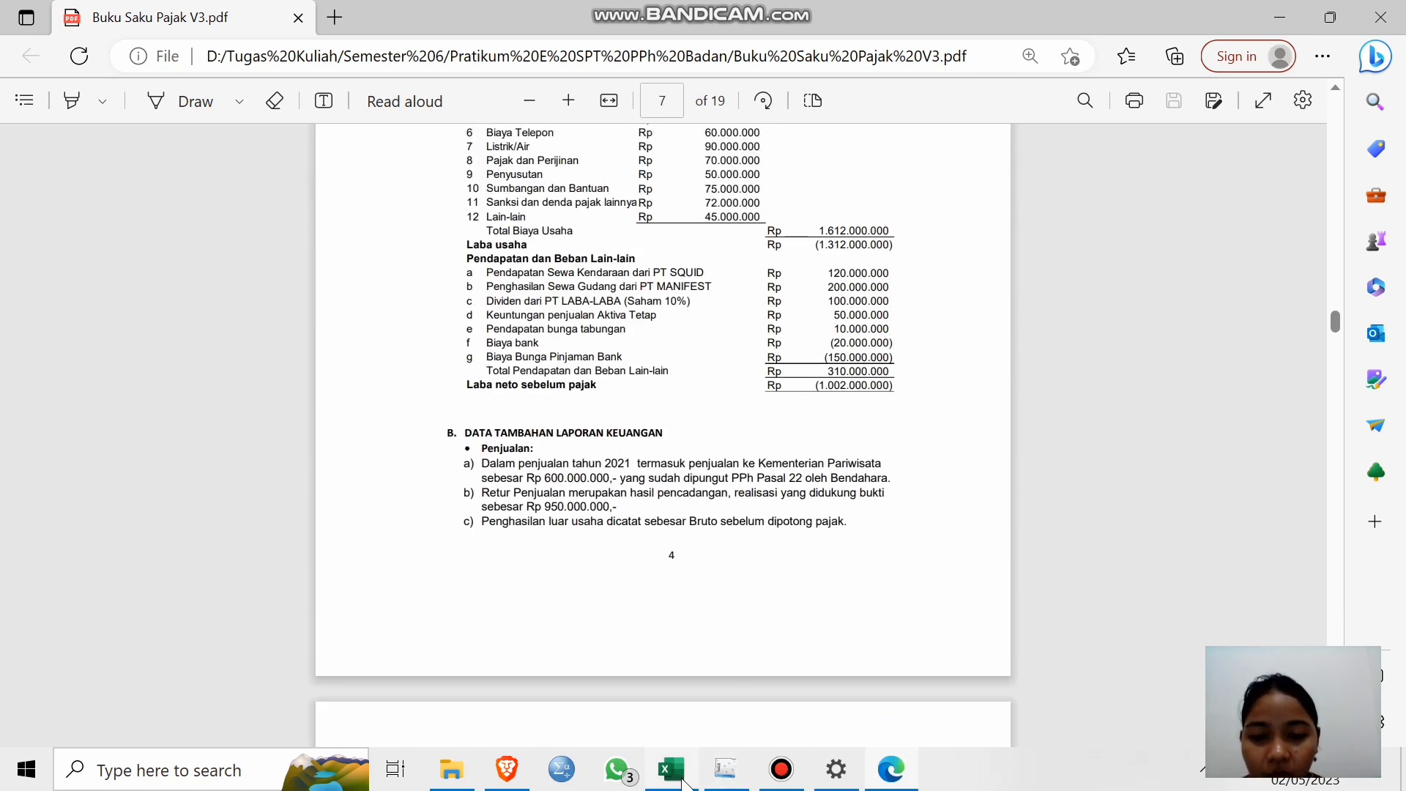
mouse_move(686, 782)
click(683, 692)
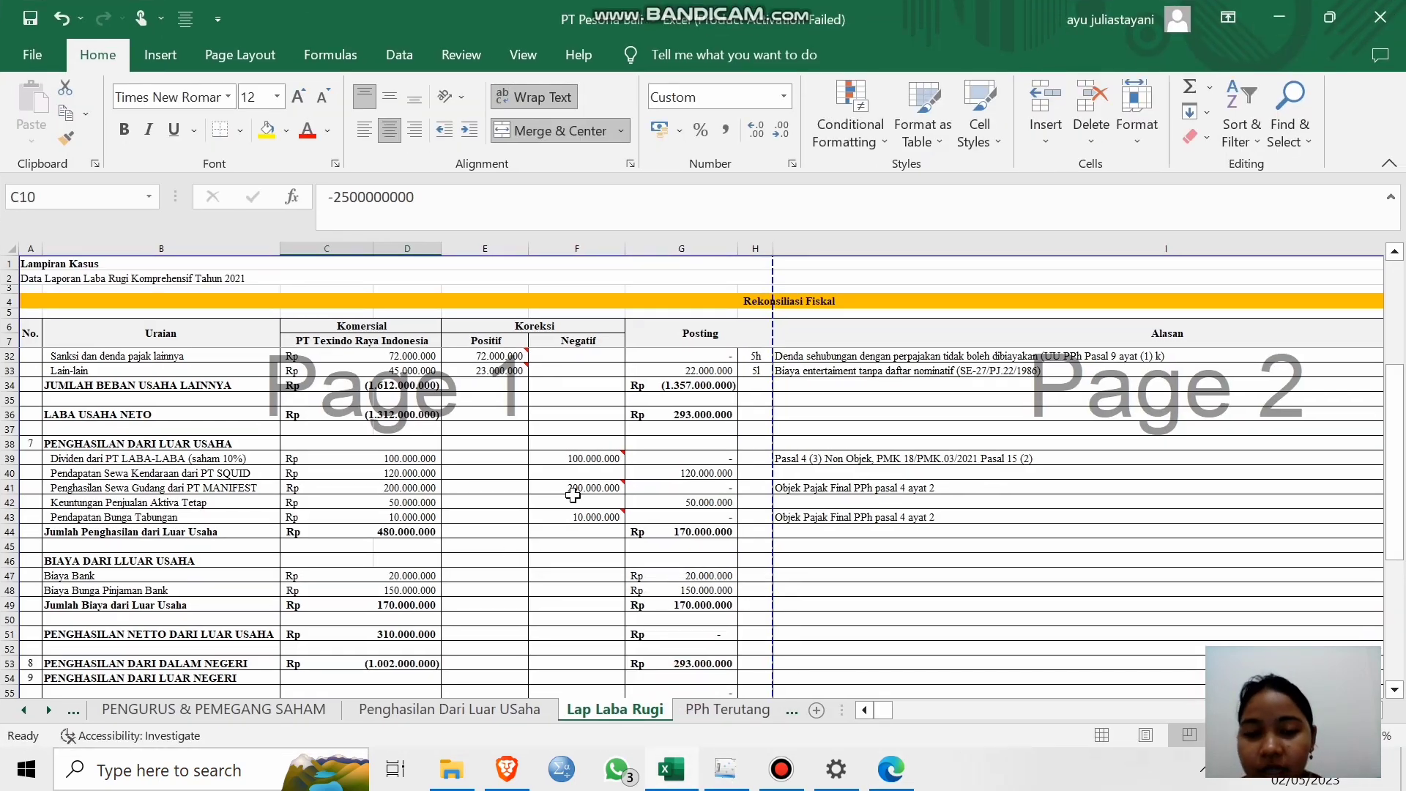
drag(828, 485, 828, 517)
click(836, 457)
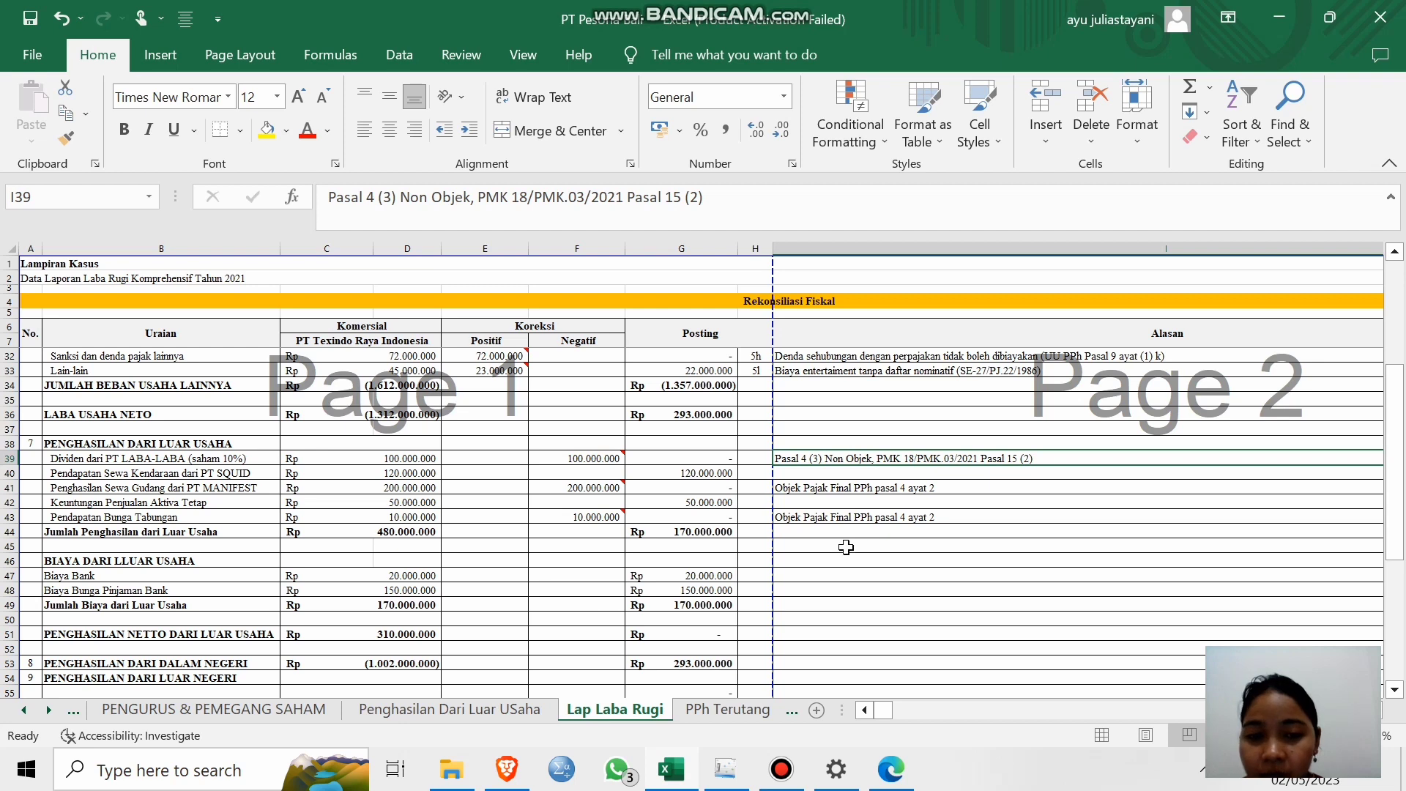
click(1280, 17)
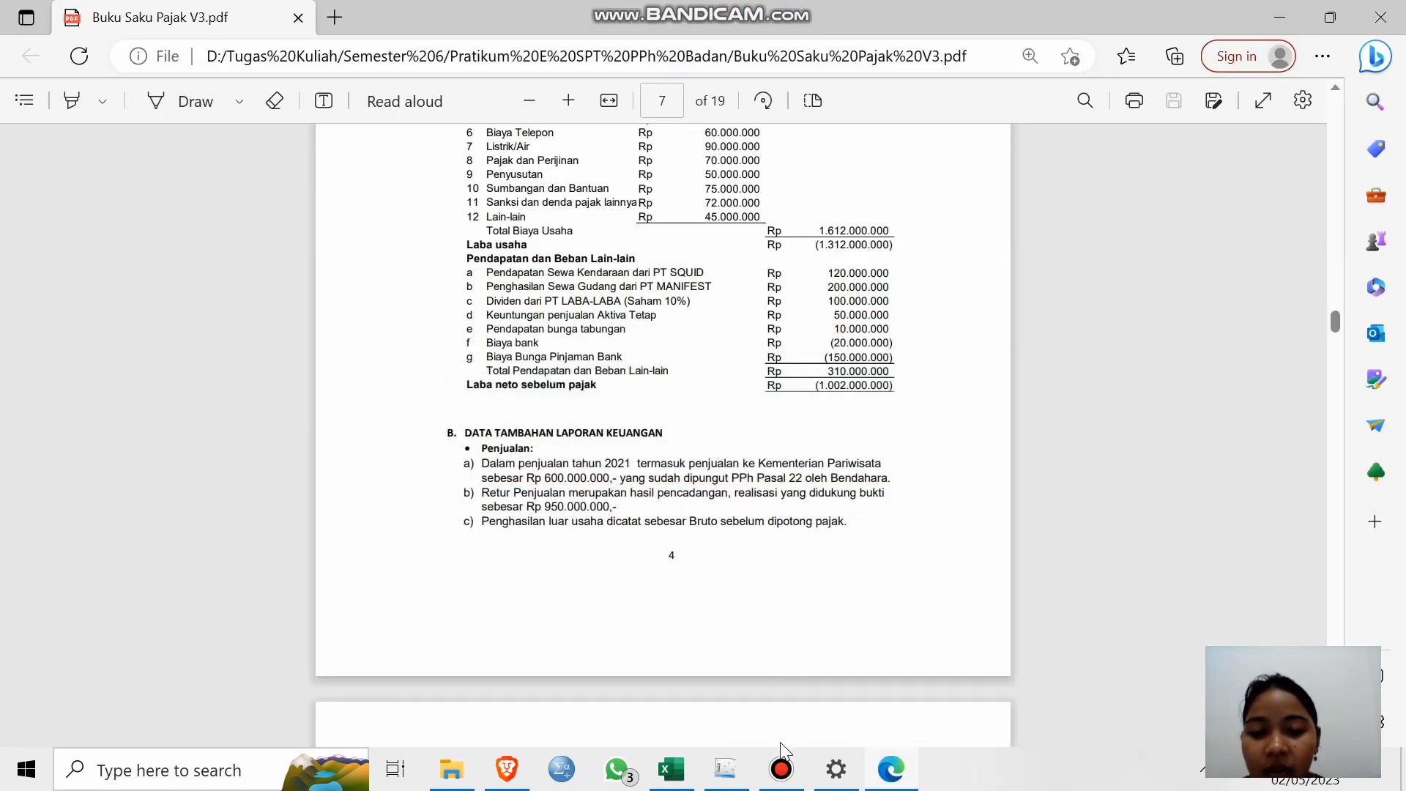
click(727, 771)
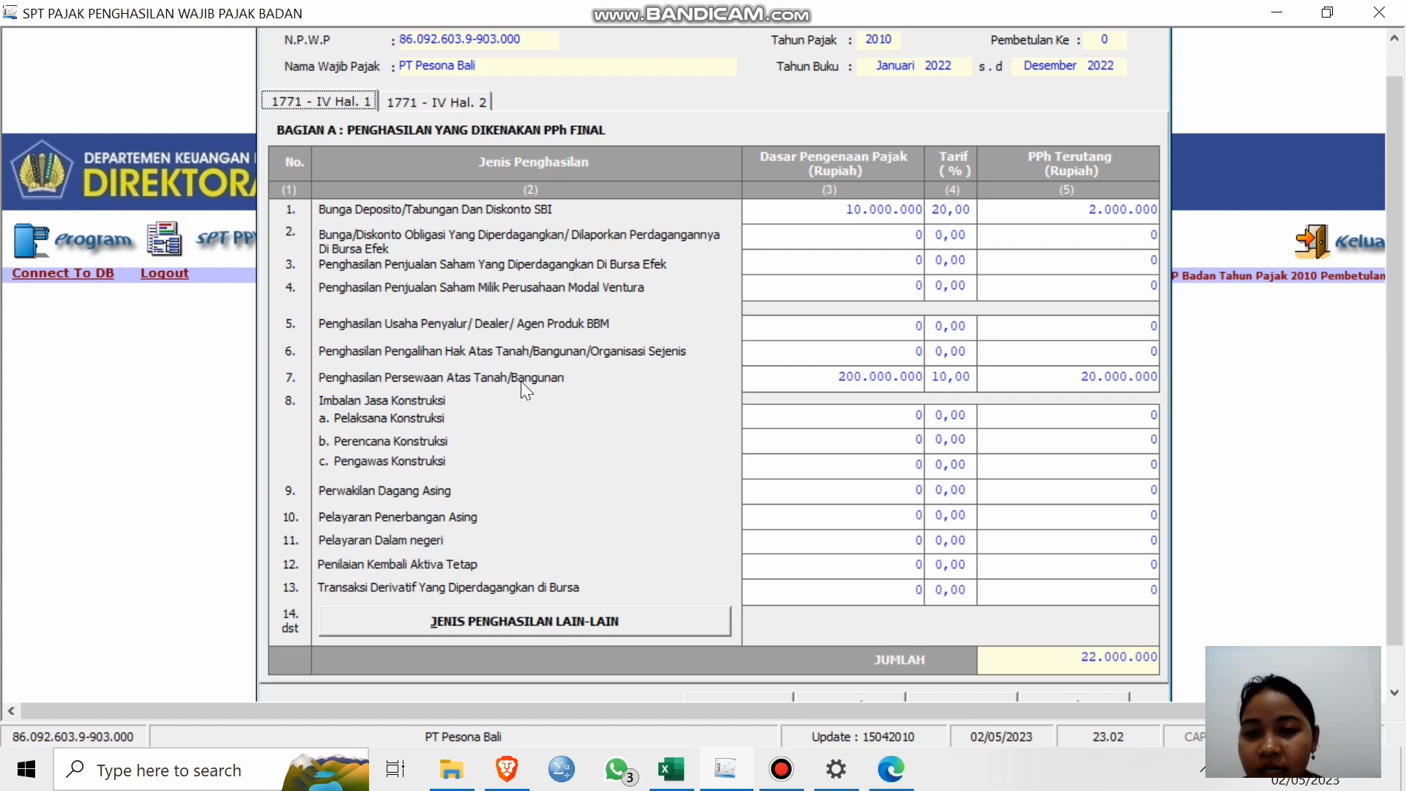
From the Hal. 2 page, save the 100.000.000 non-object dividend entry, confirm, and close 1771-IV.
click(451, 107)
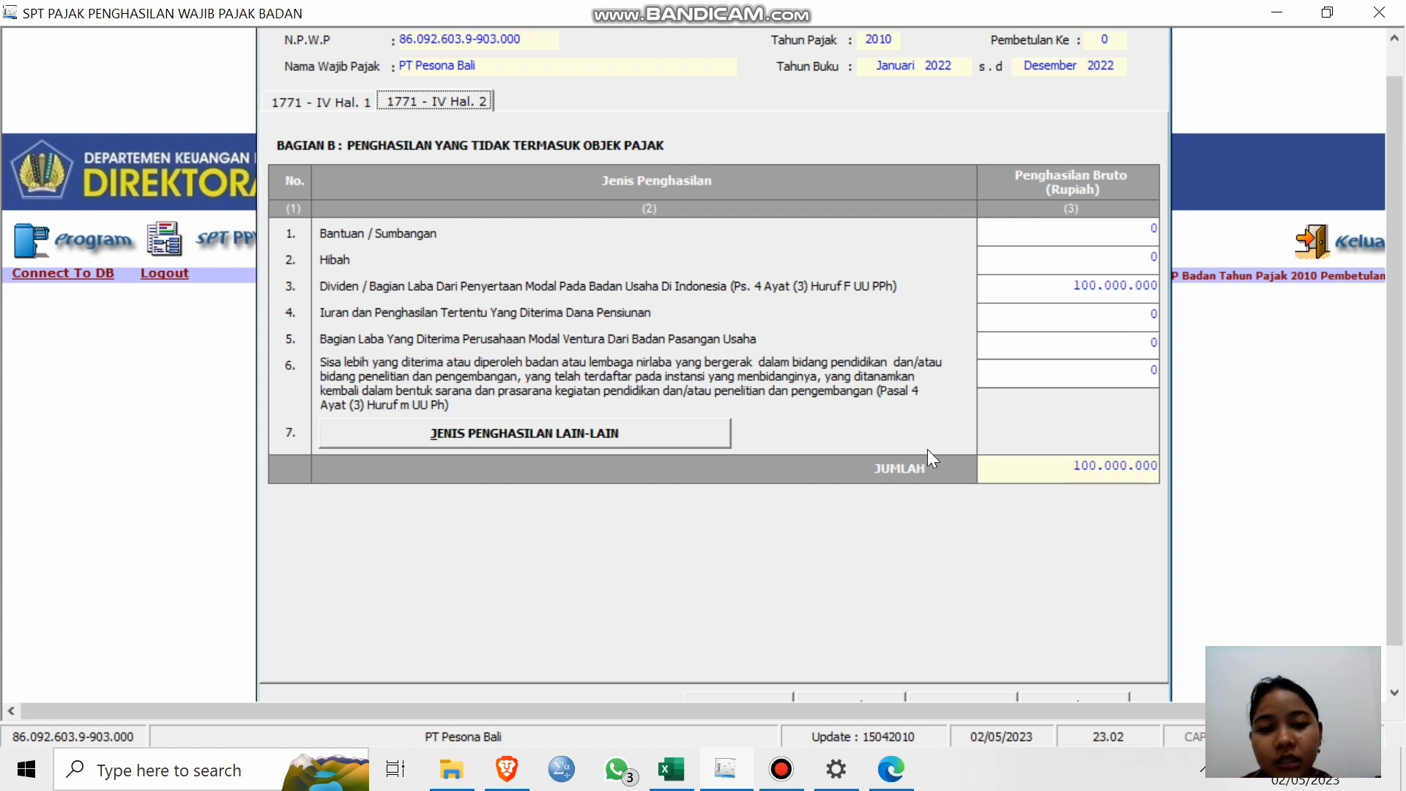
scroll(1401, 218, down, 2)
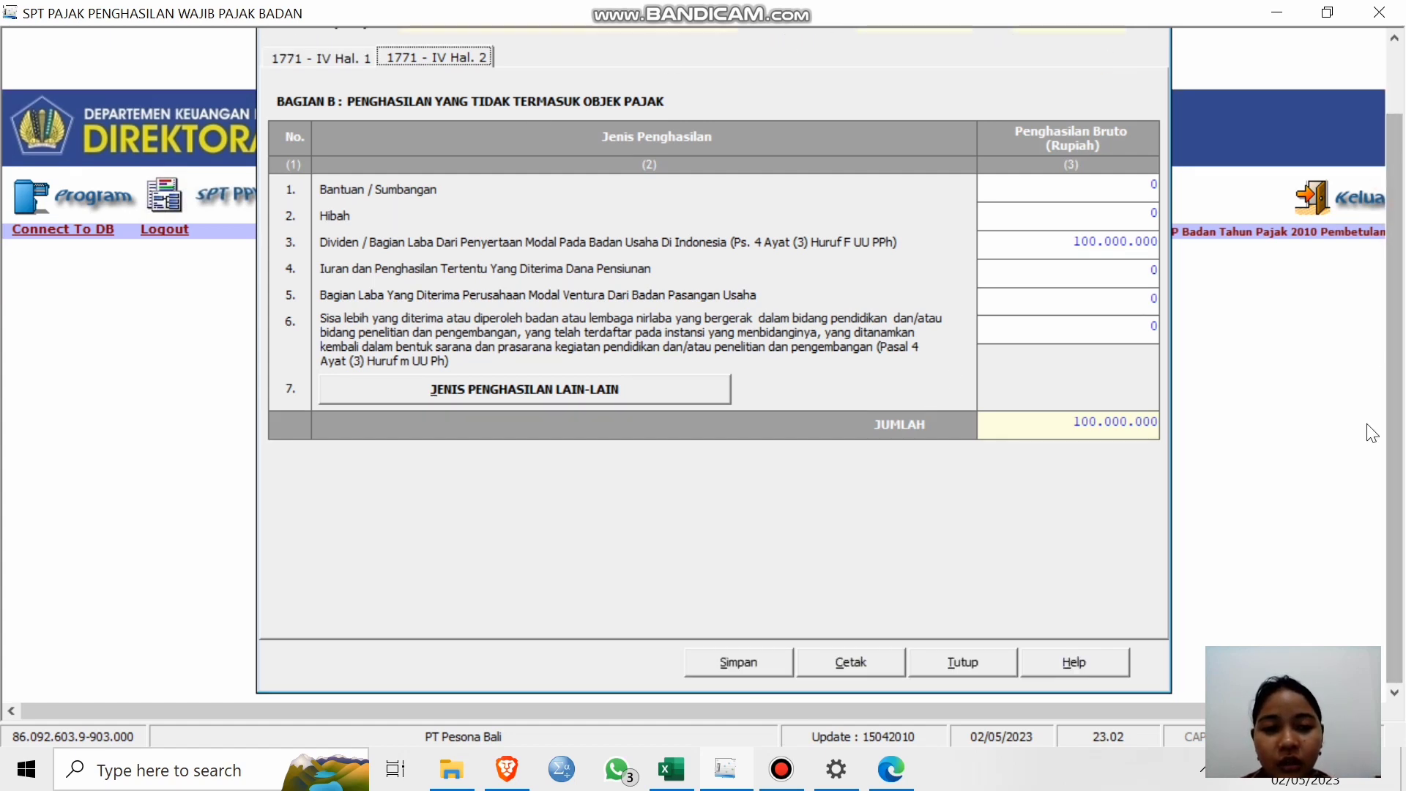
click(738, 663)
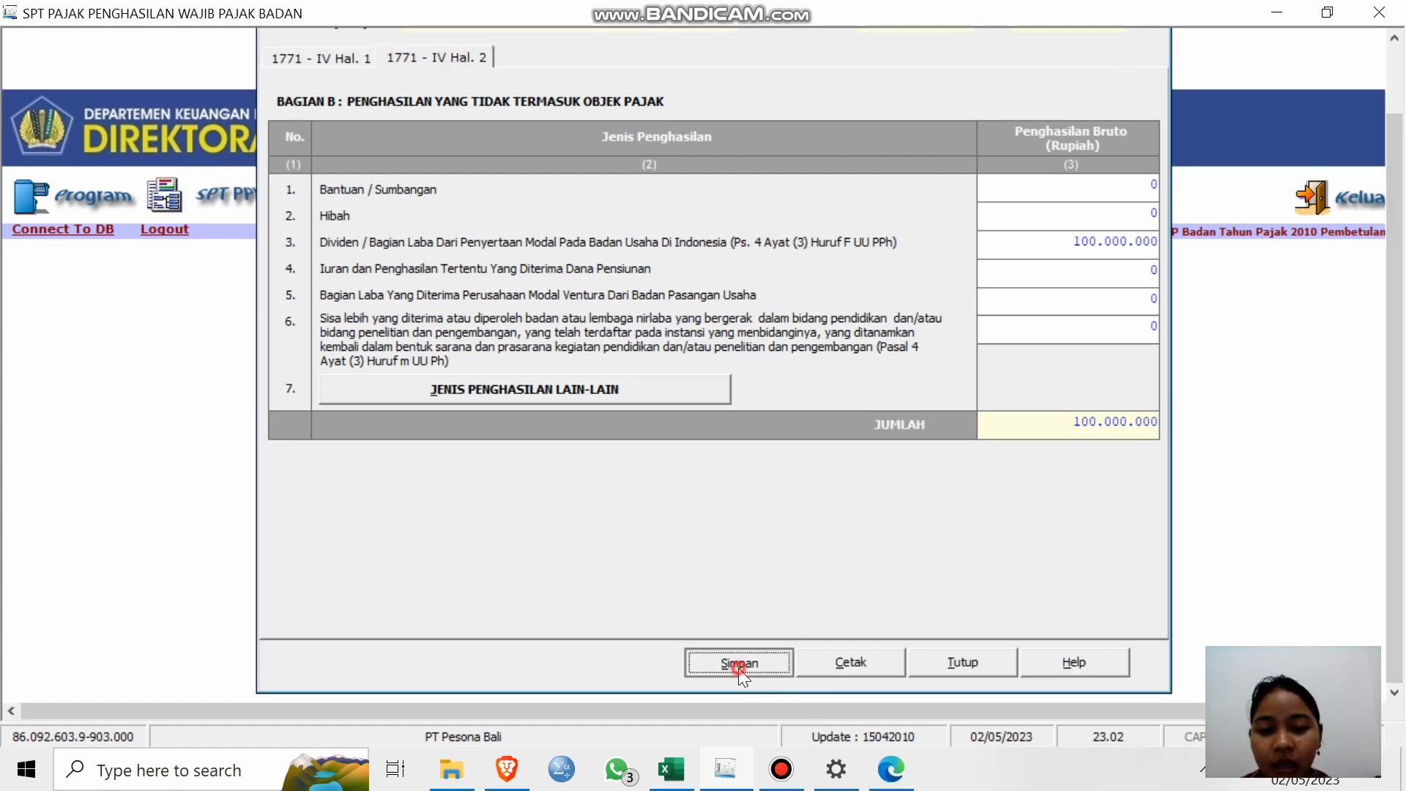
click(679, 463)
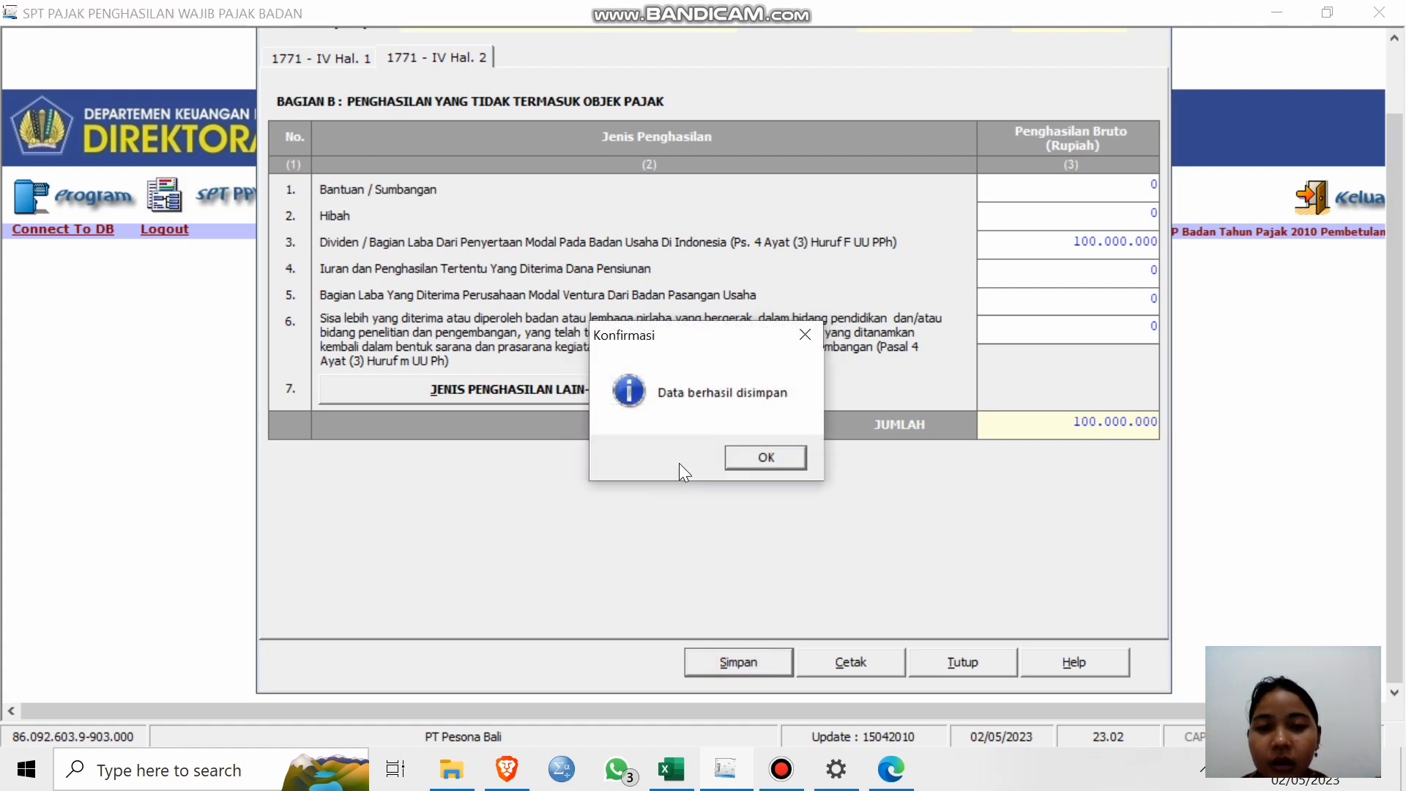
click(734, 469)
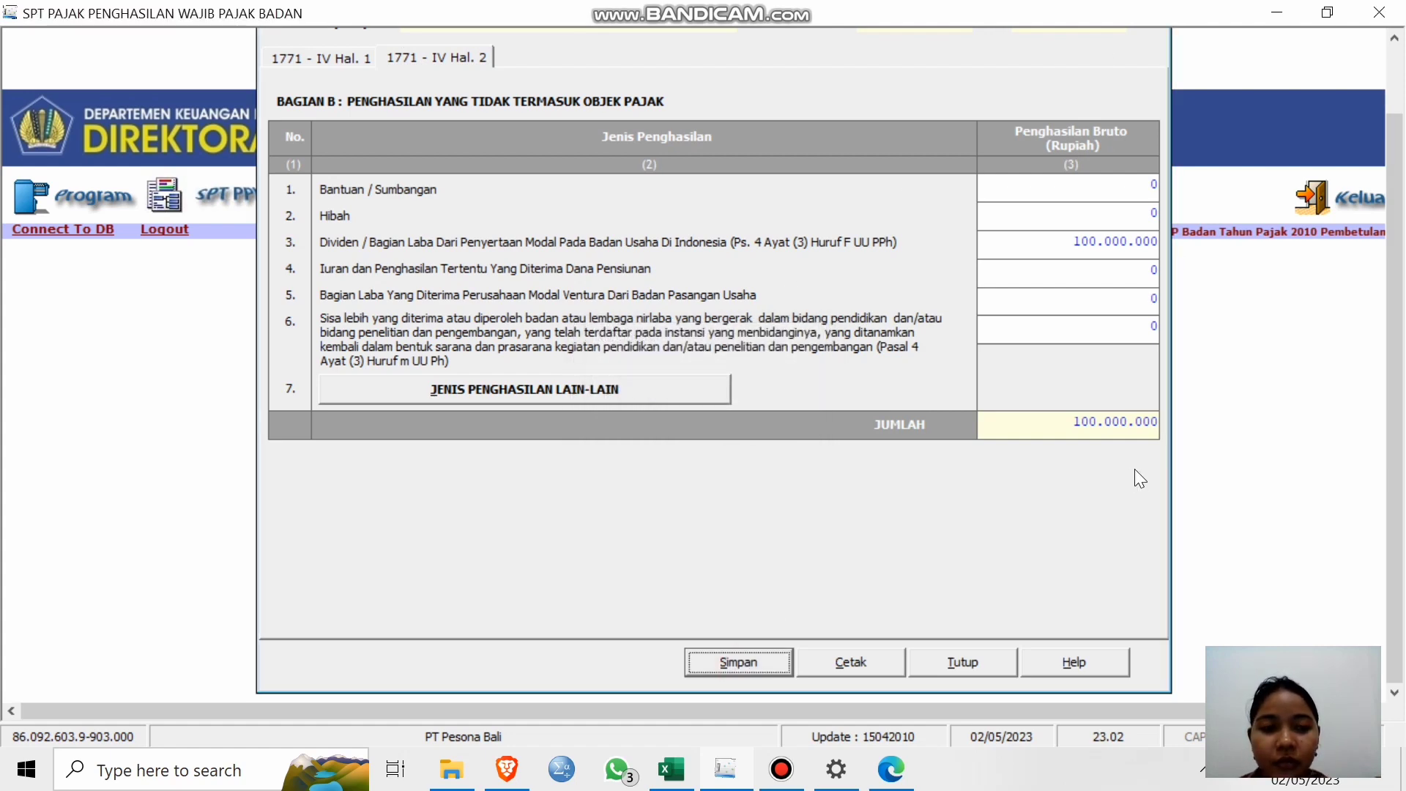
scroll(1394, 367, up, 3)
click(1141, 44)
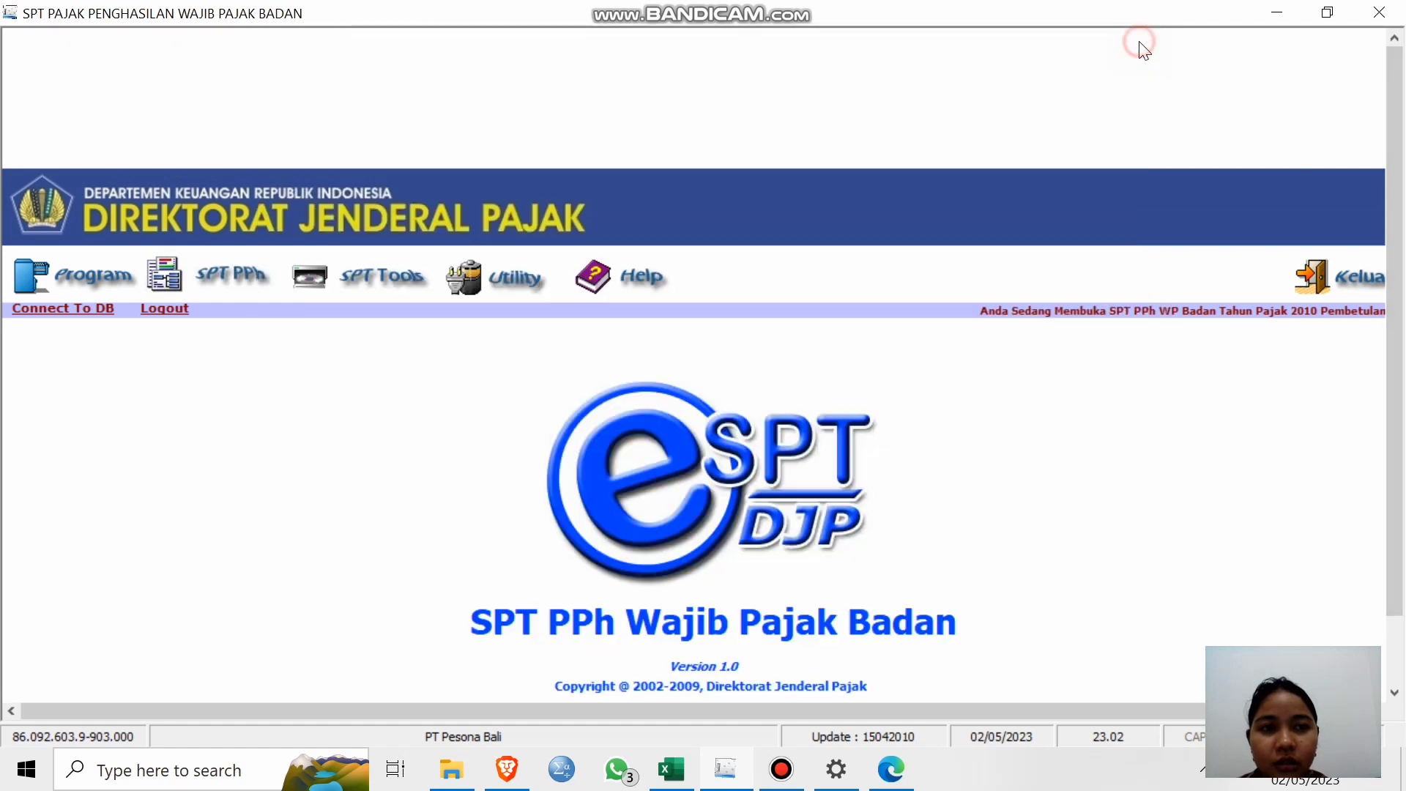
Open the Formulir 1771-III domestic tax credit list, then switch to the Buku Saku Pajak V3 PDF.
click(175, 279)
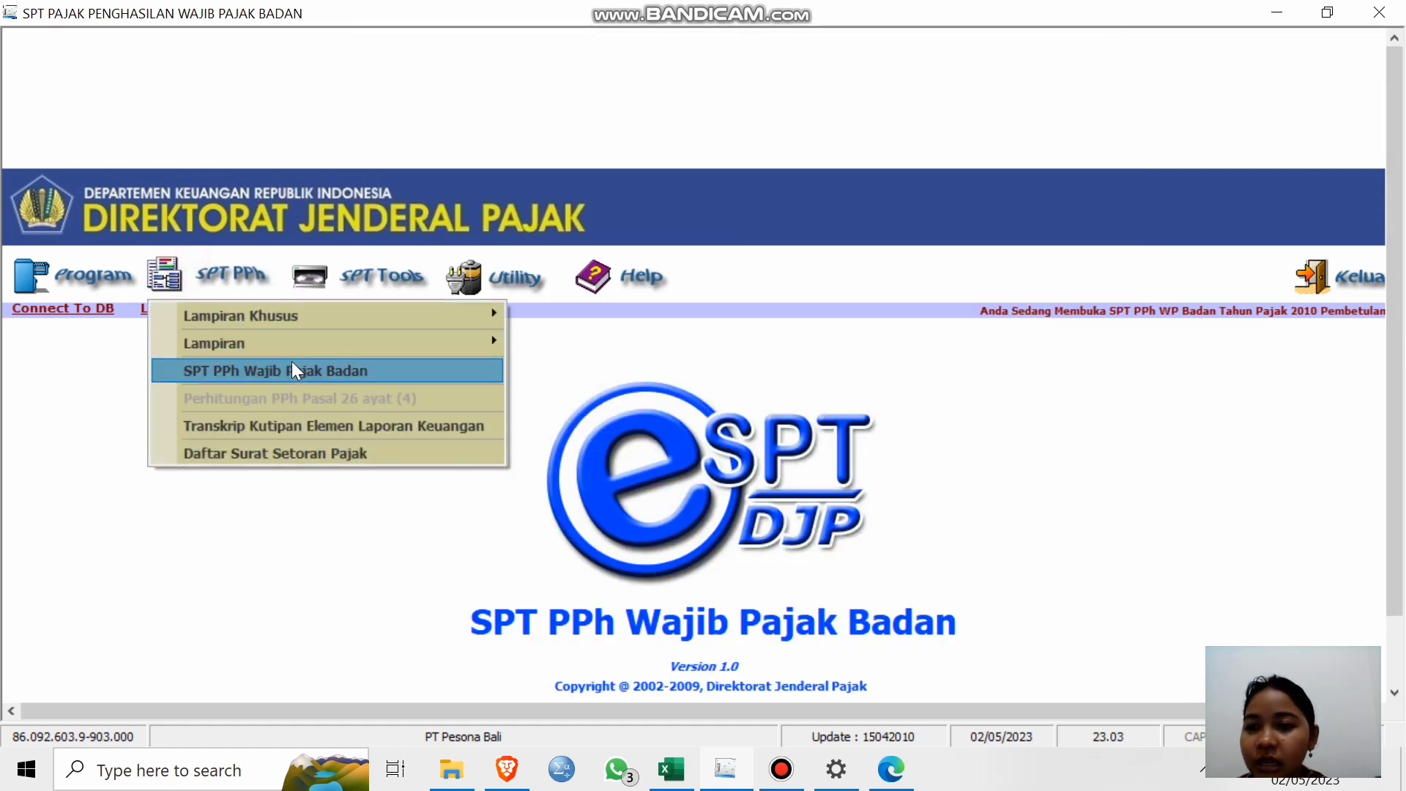
mouse_move(307, 340)
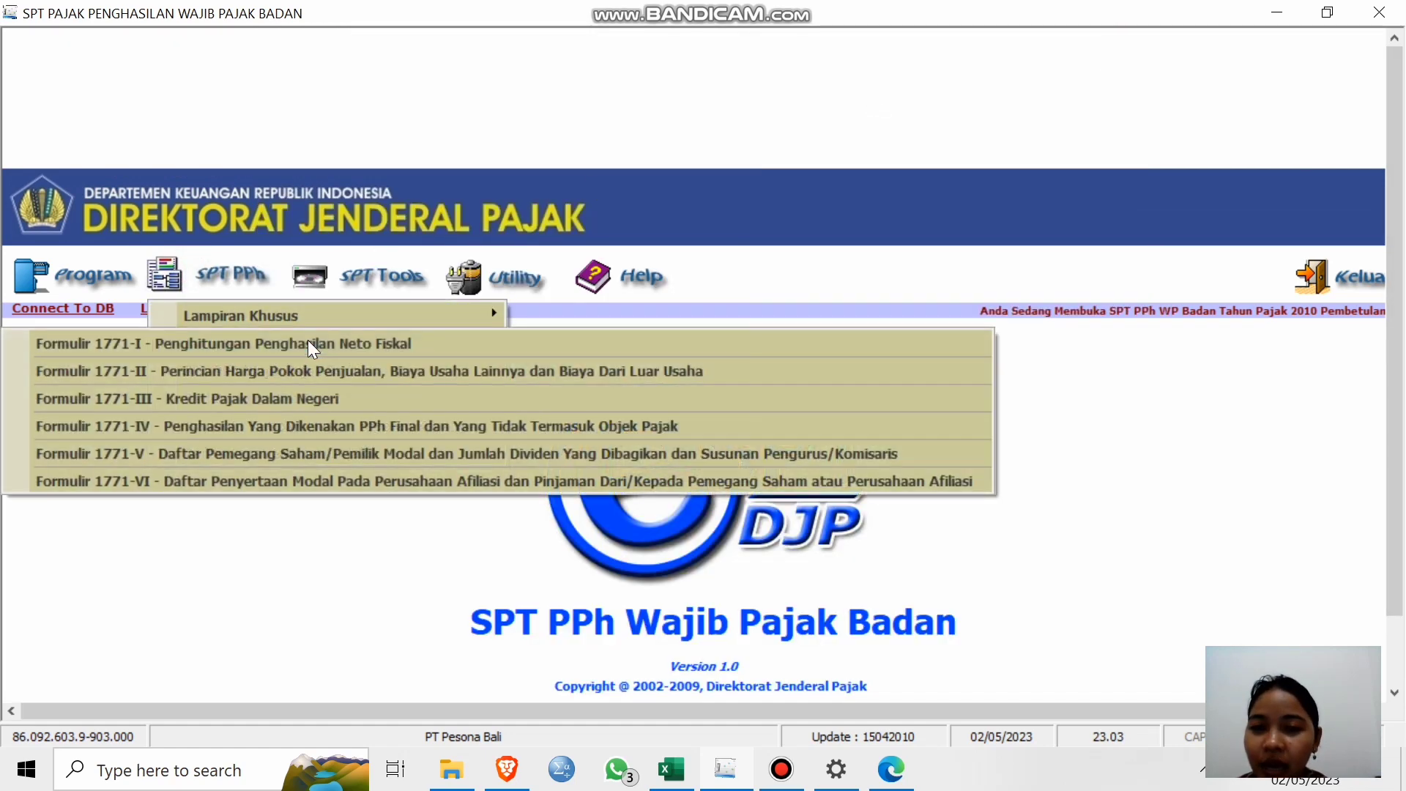
click(363, 398)
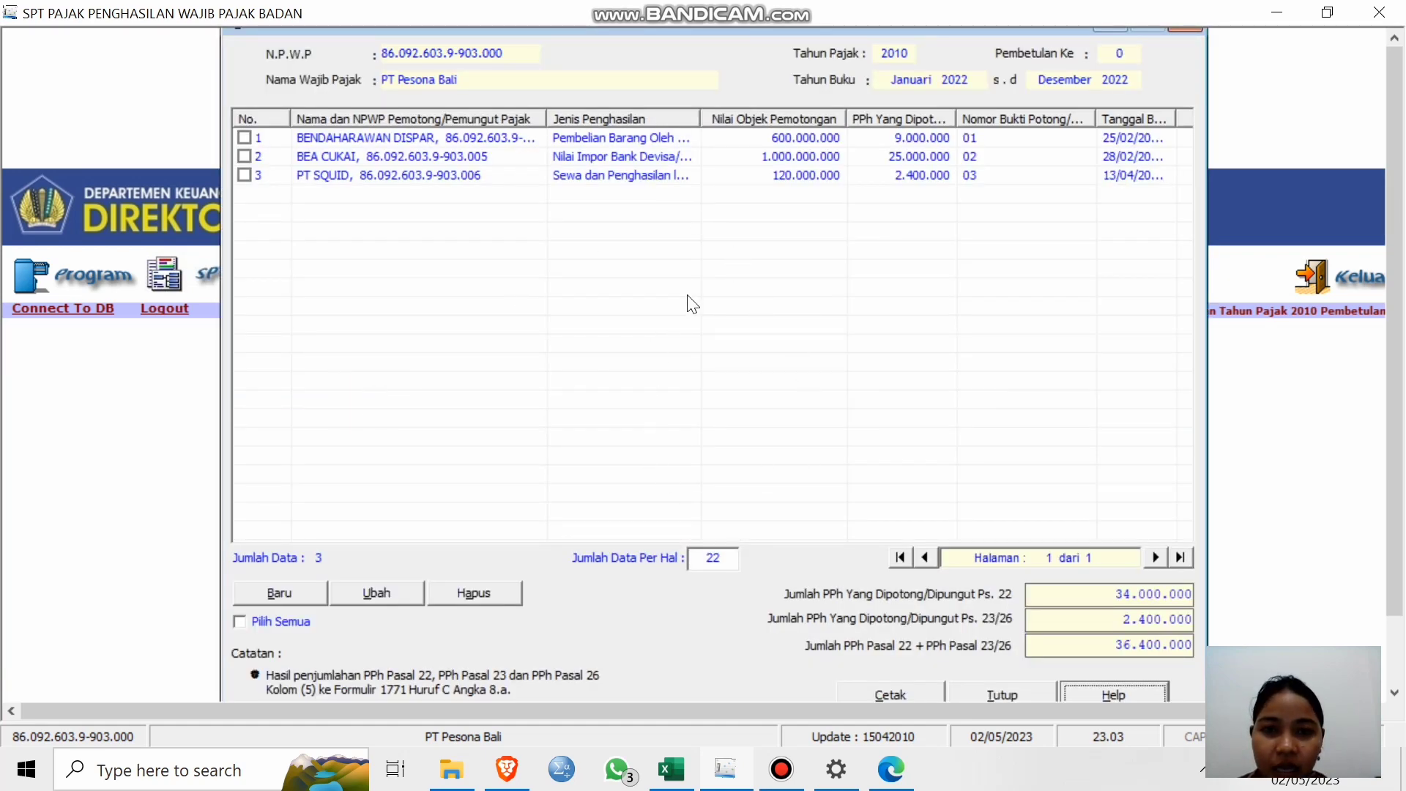
click(902, 753)
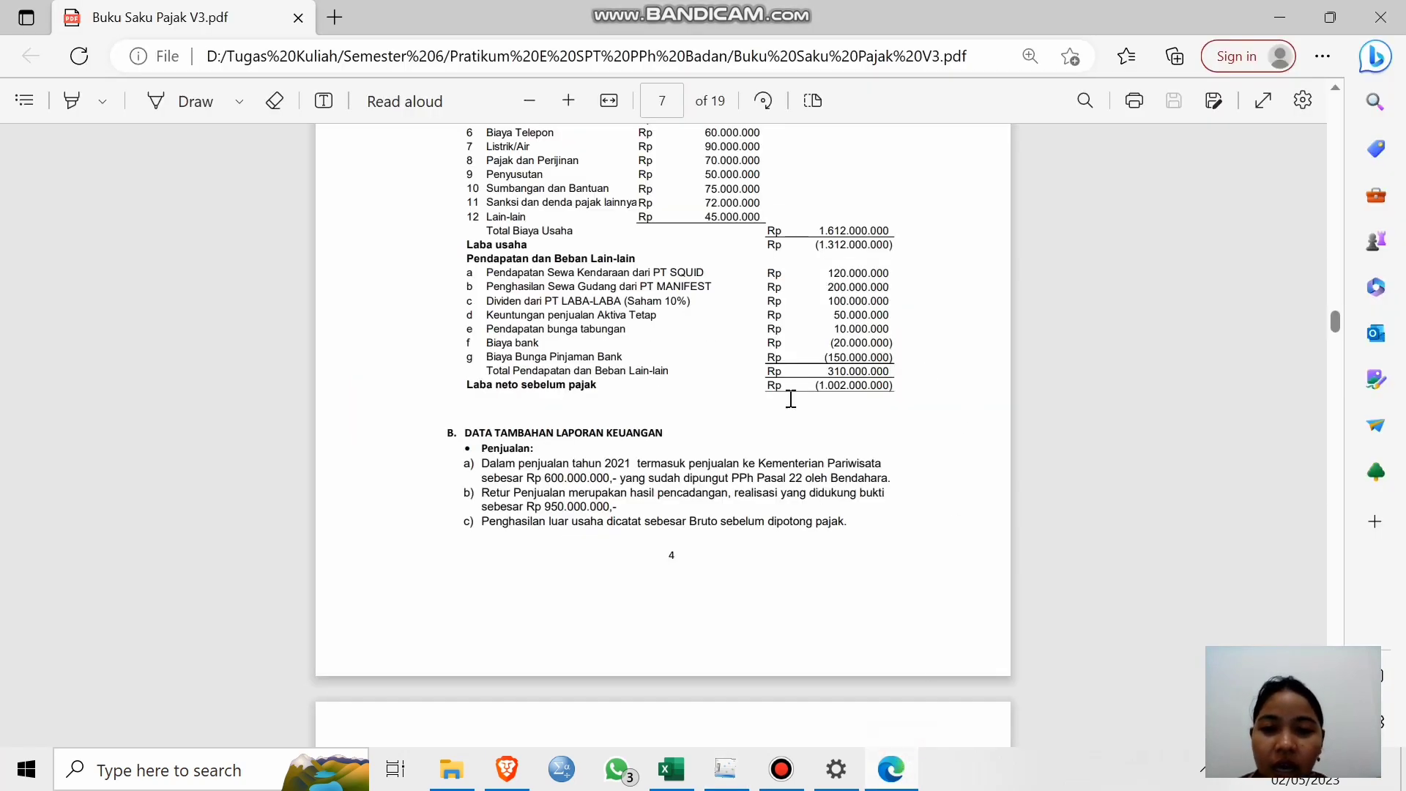
scroll(744, 436, down, 10)
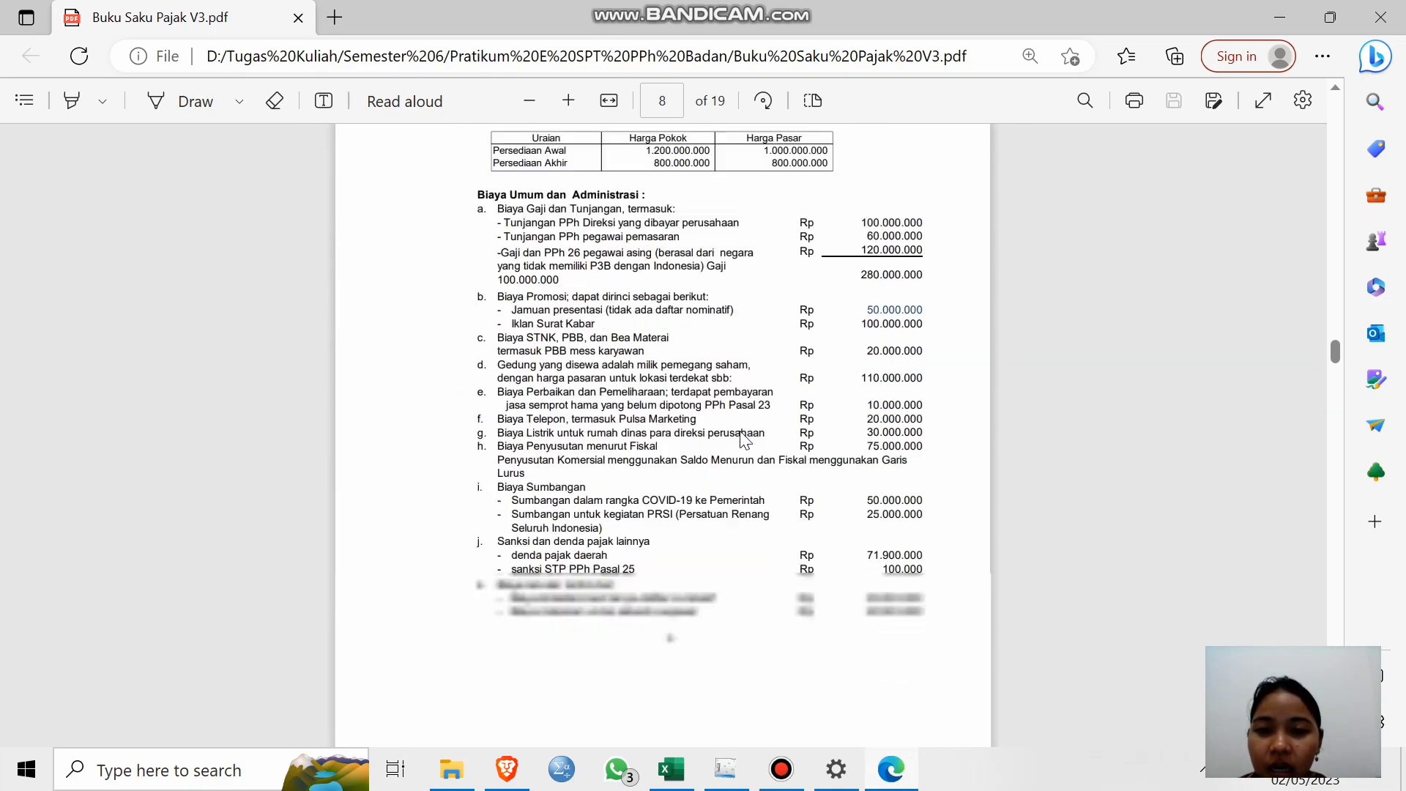
Read the page 9 Kredit Pajak list in the PDF, then minimize Edge.
scroll(745, 437, down, 10)
scroll(744, 436, up, 5)
scroll(745, 436, down, 2)
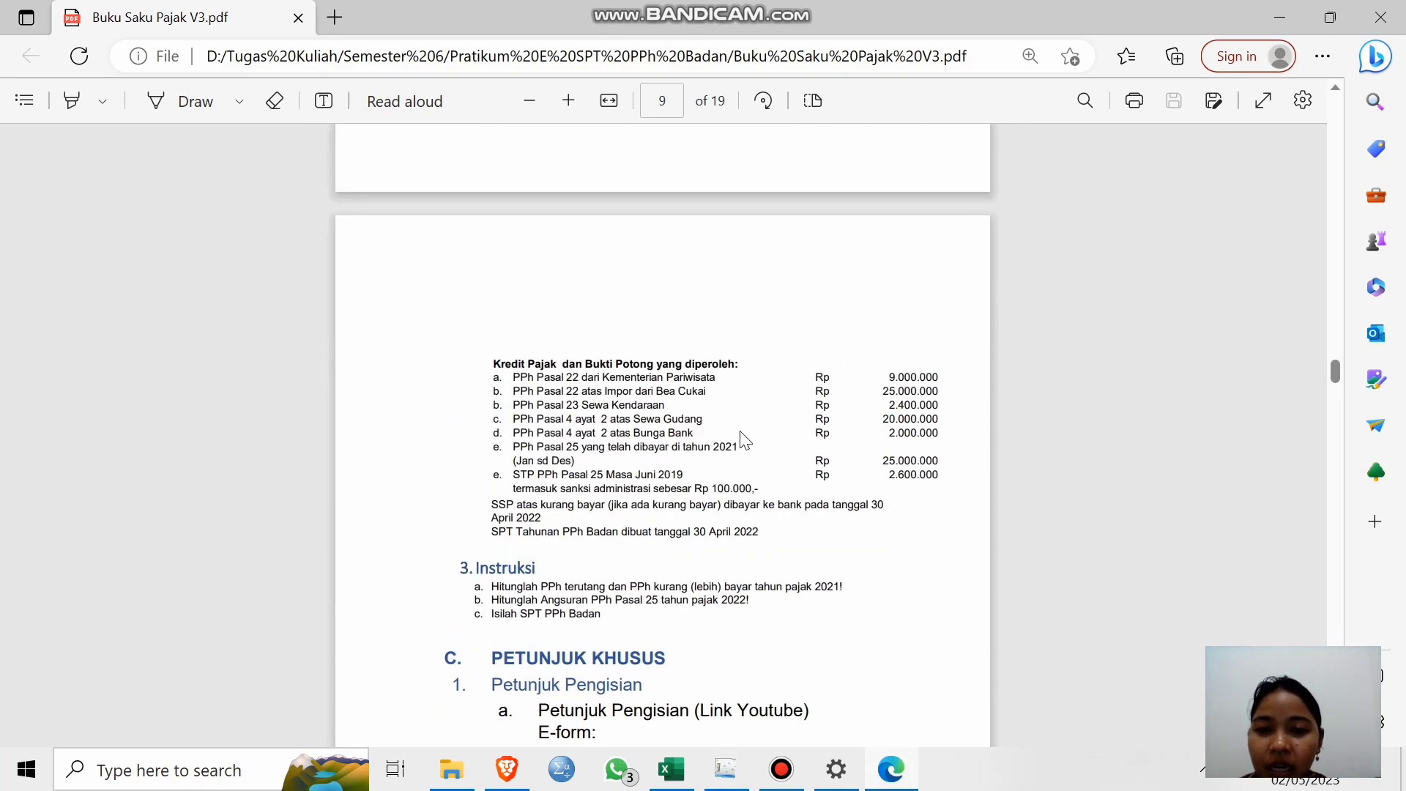
scroll(744, 440, up, 3)
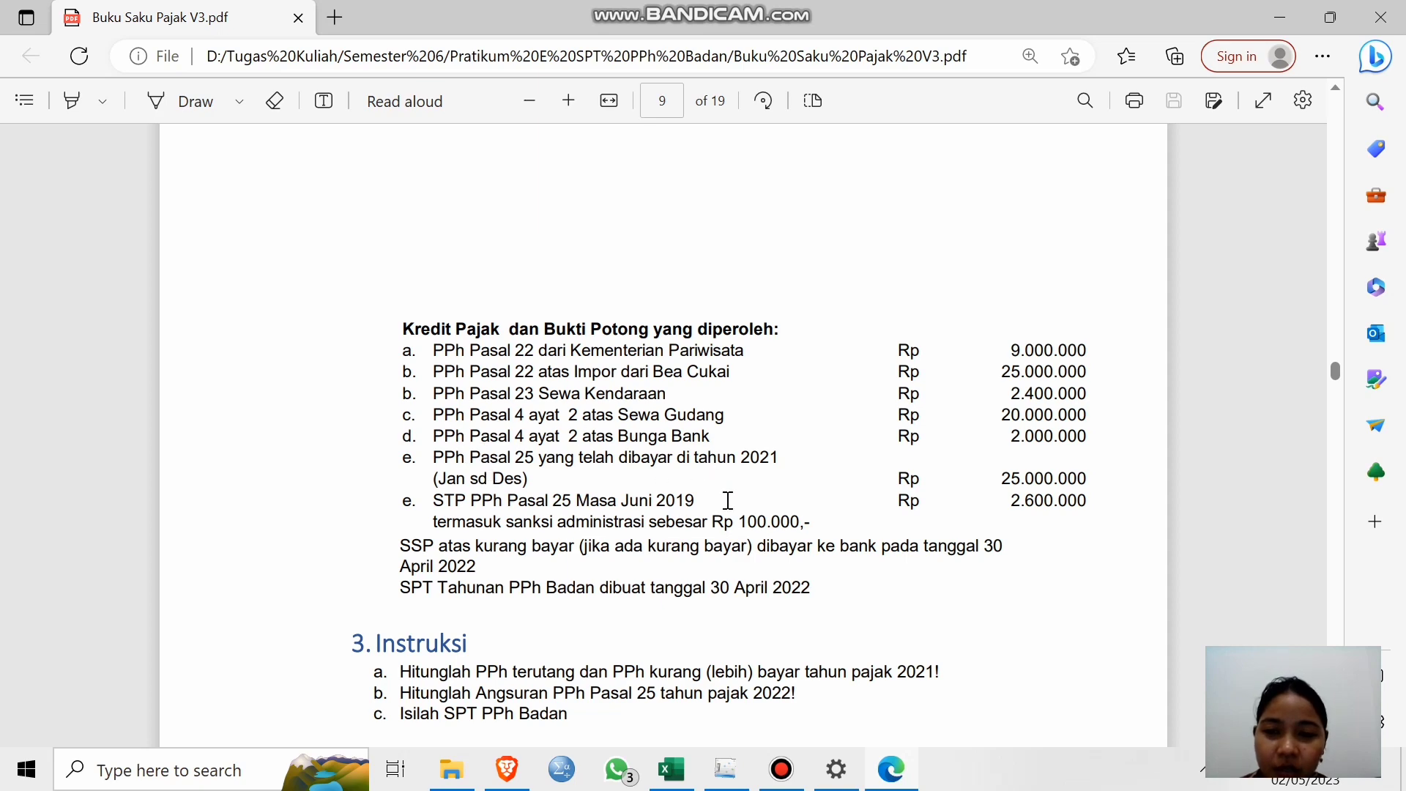
click(1273, 17)
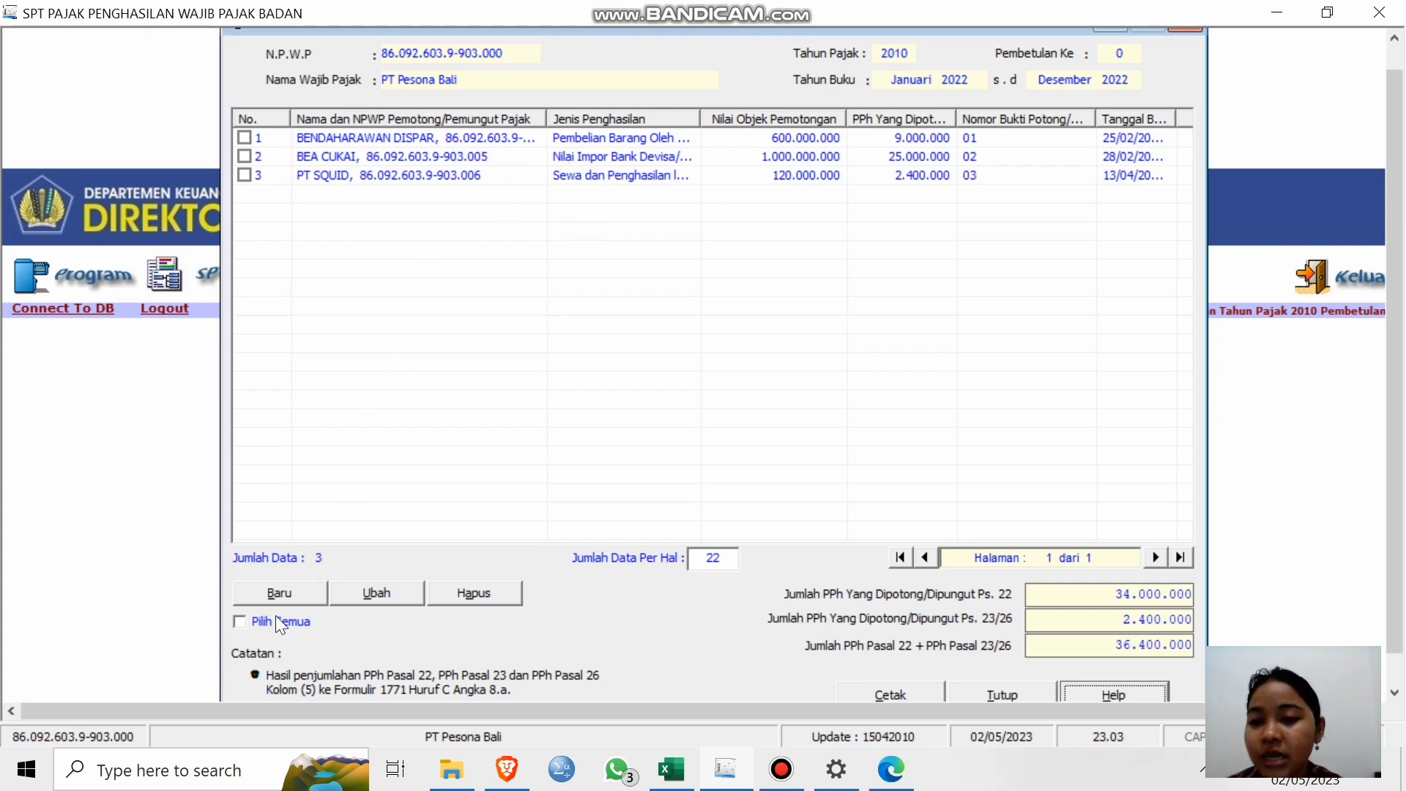
Start a new Input Kredit Pajak Dalam Negeri entry, which defaults to PPh Pasal 22.
click(292, 596)
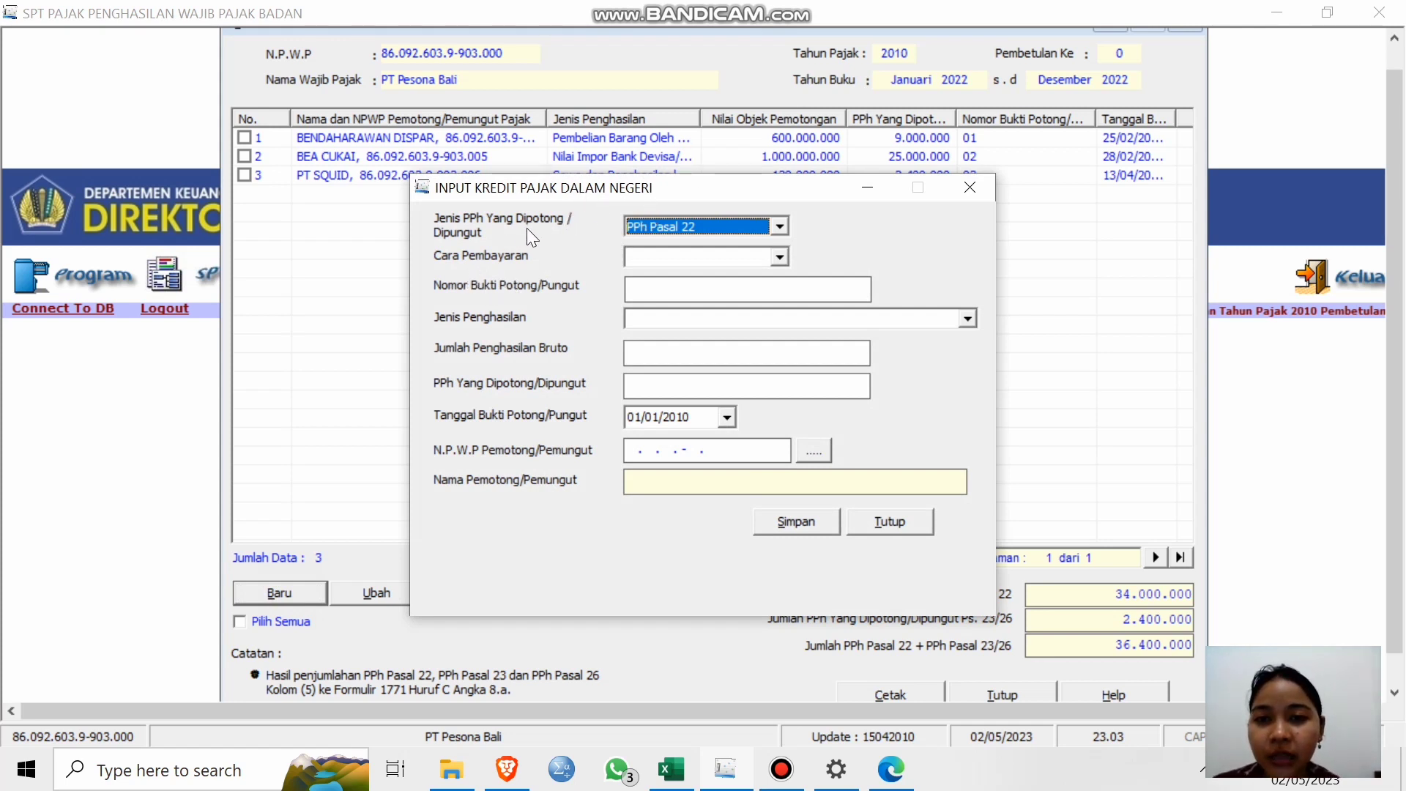
Inspect the Jenis PPh, Cara Pembayaran, Jenis Penghasilan and amount fields, then close the entry without saving.
click(781, 227)
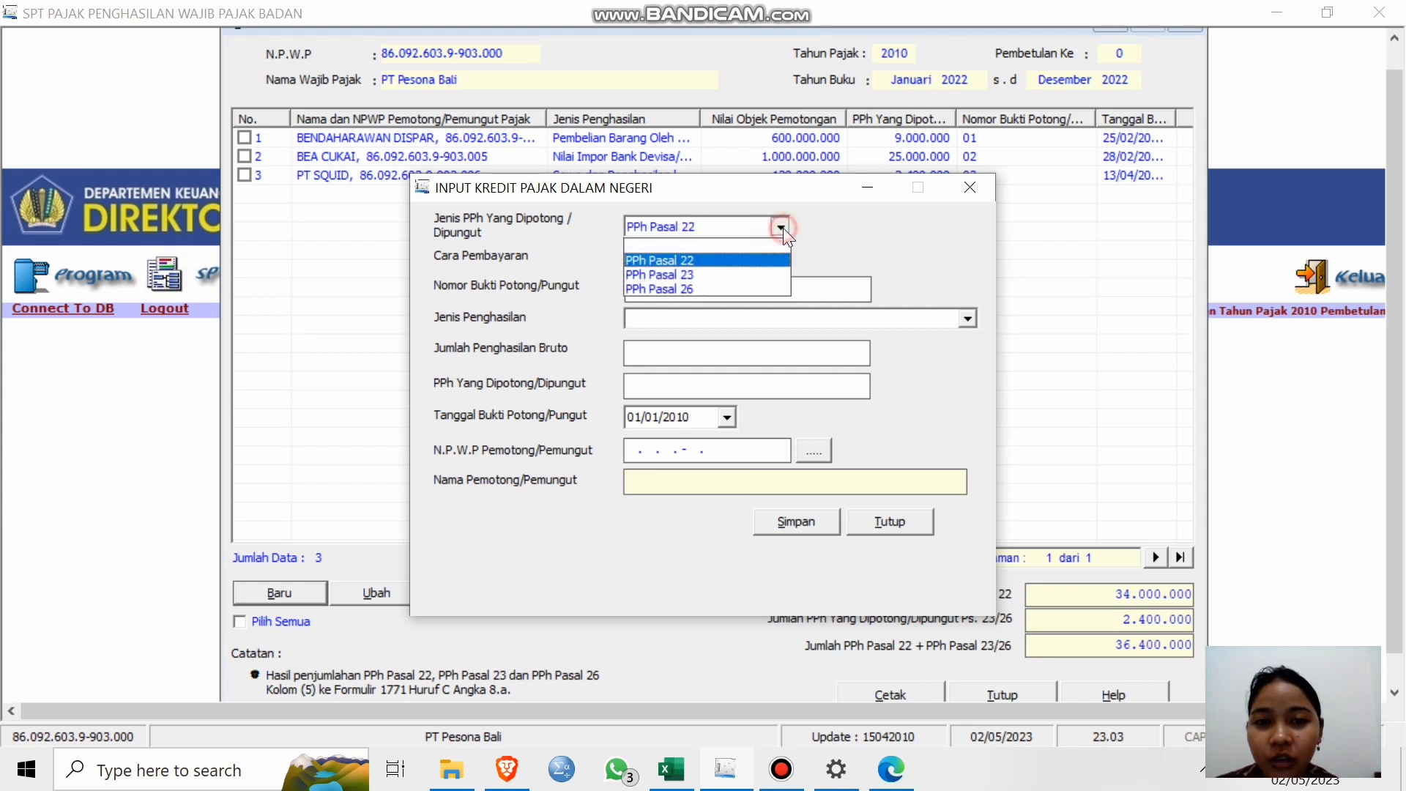
click(837, 205)
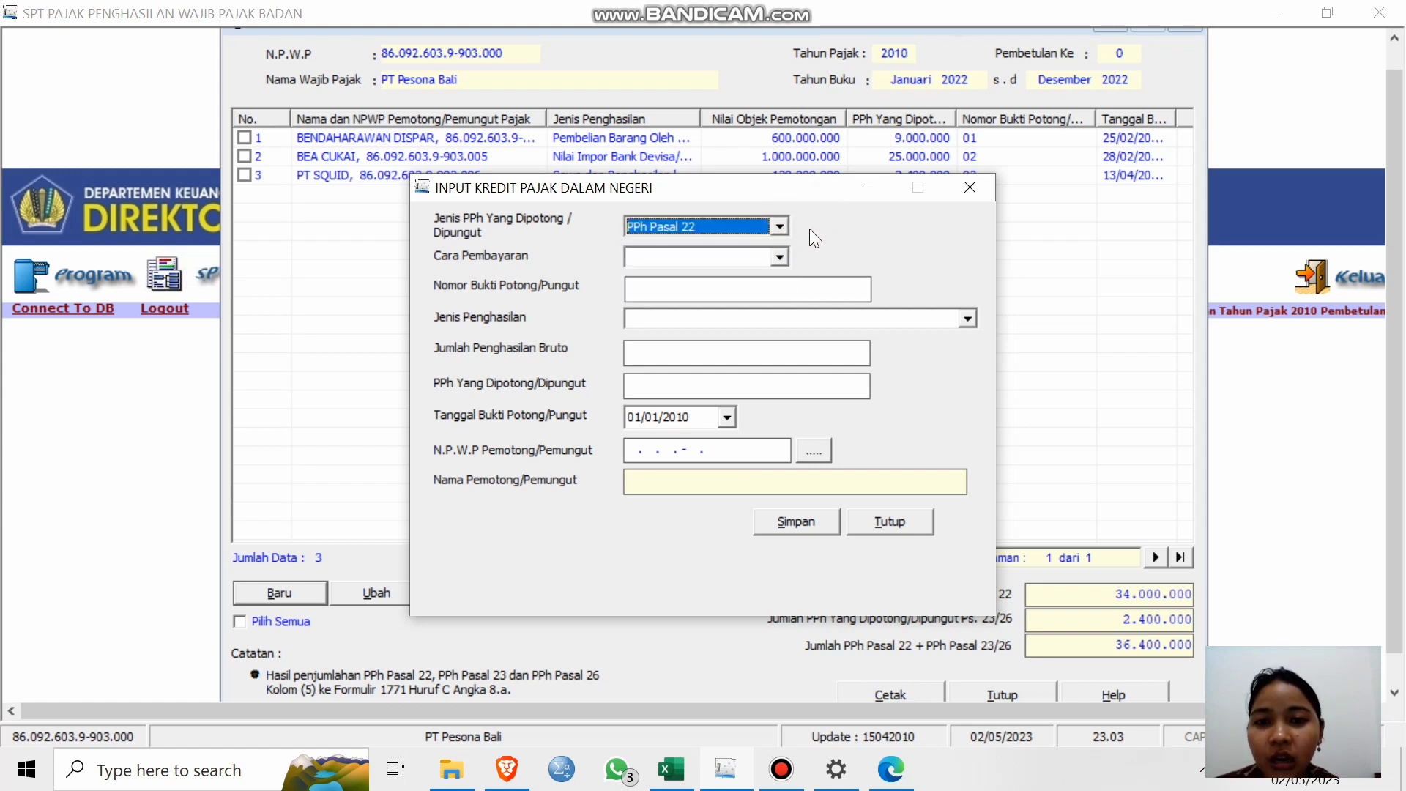
click(780, 258)
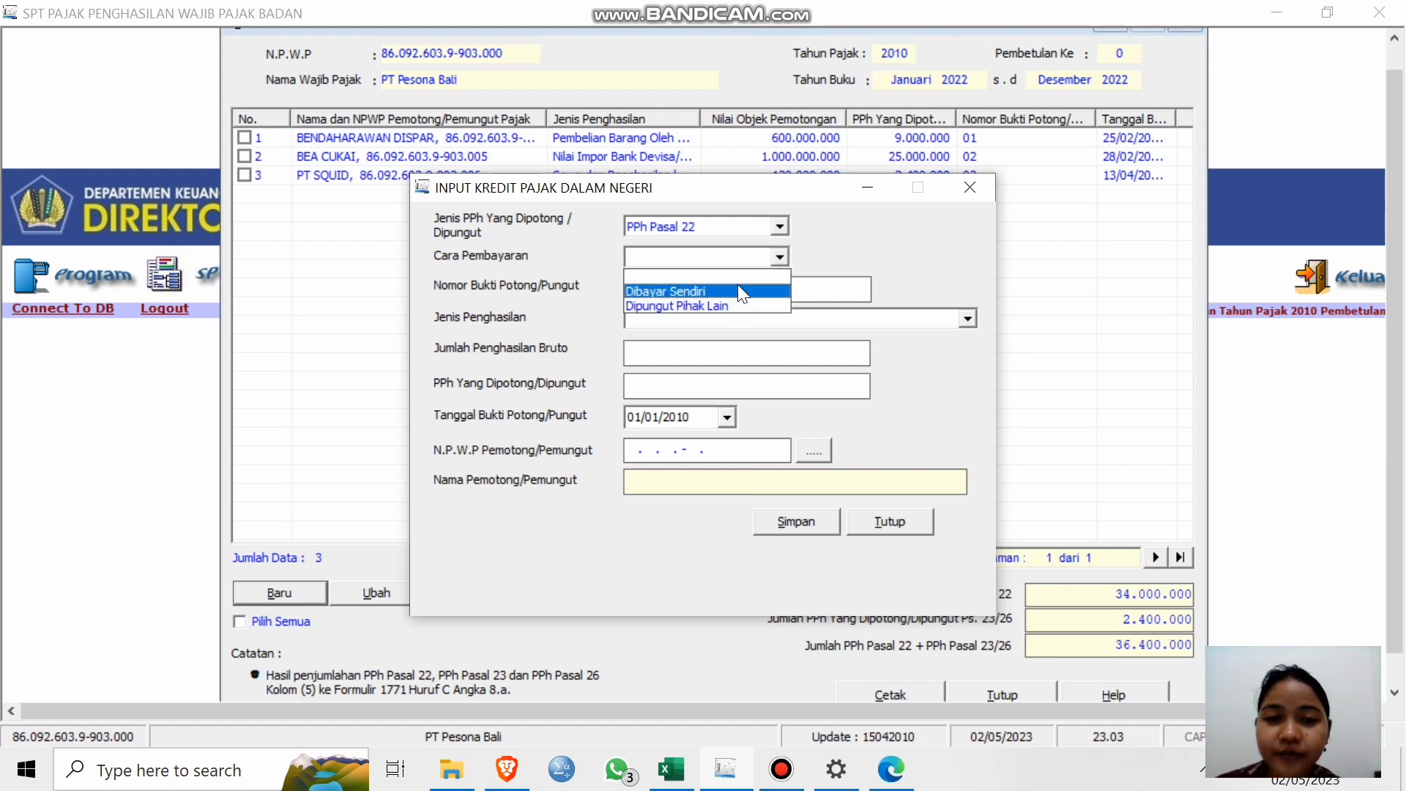
click(903, 244)
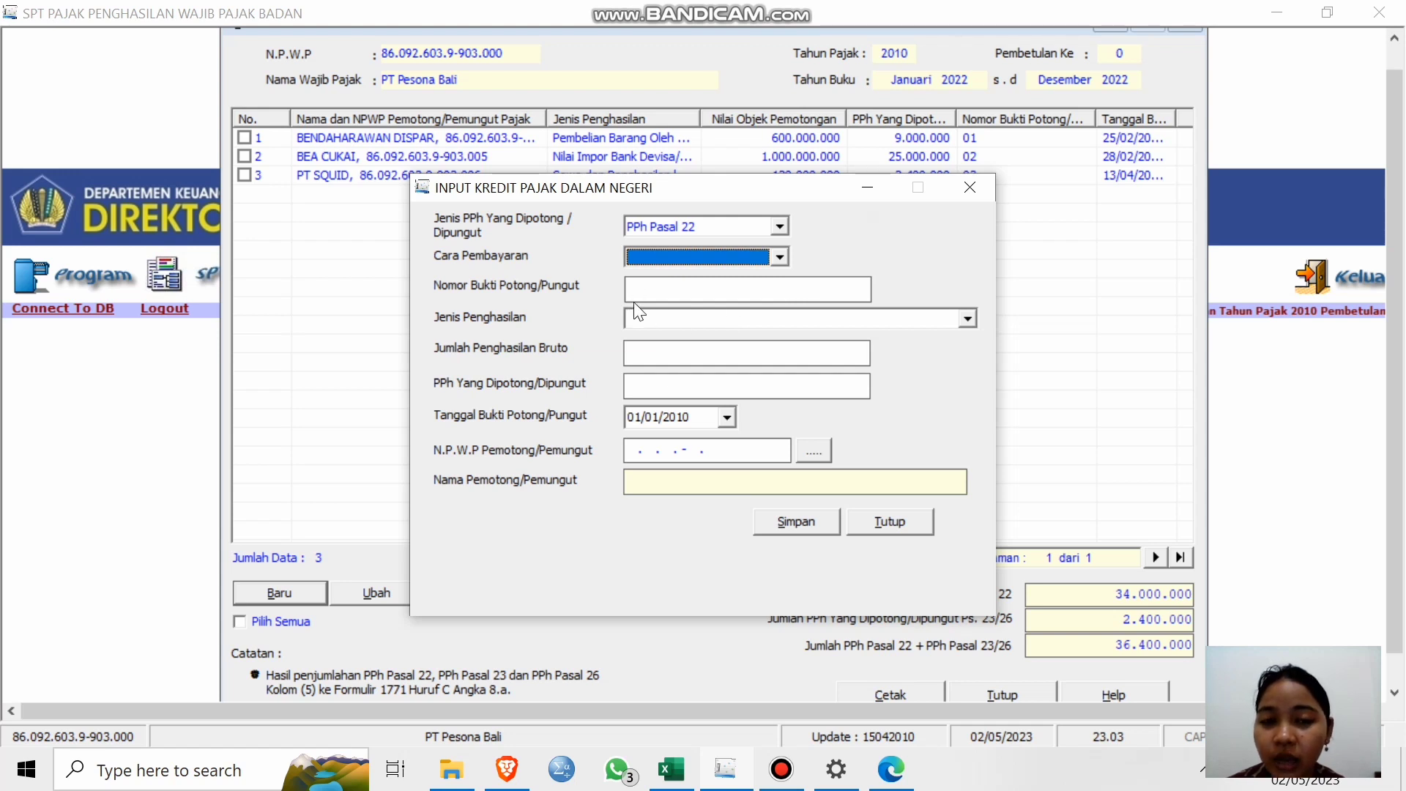
click(971, 318)
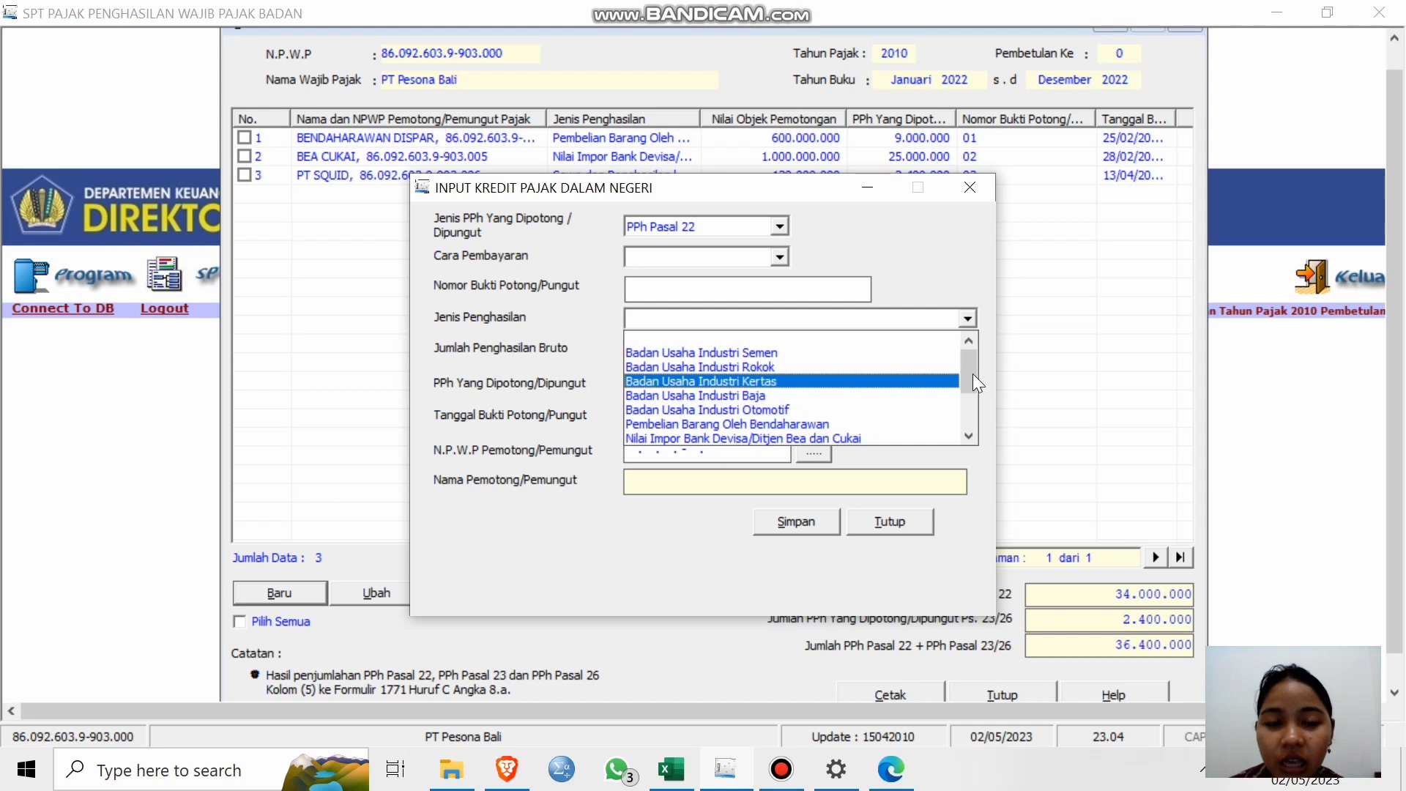
drag(971, 375, 963, 431)
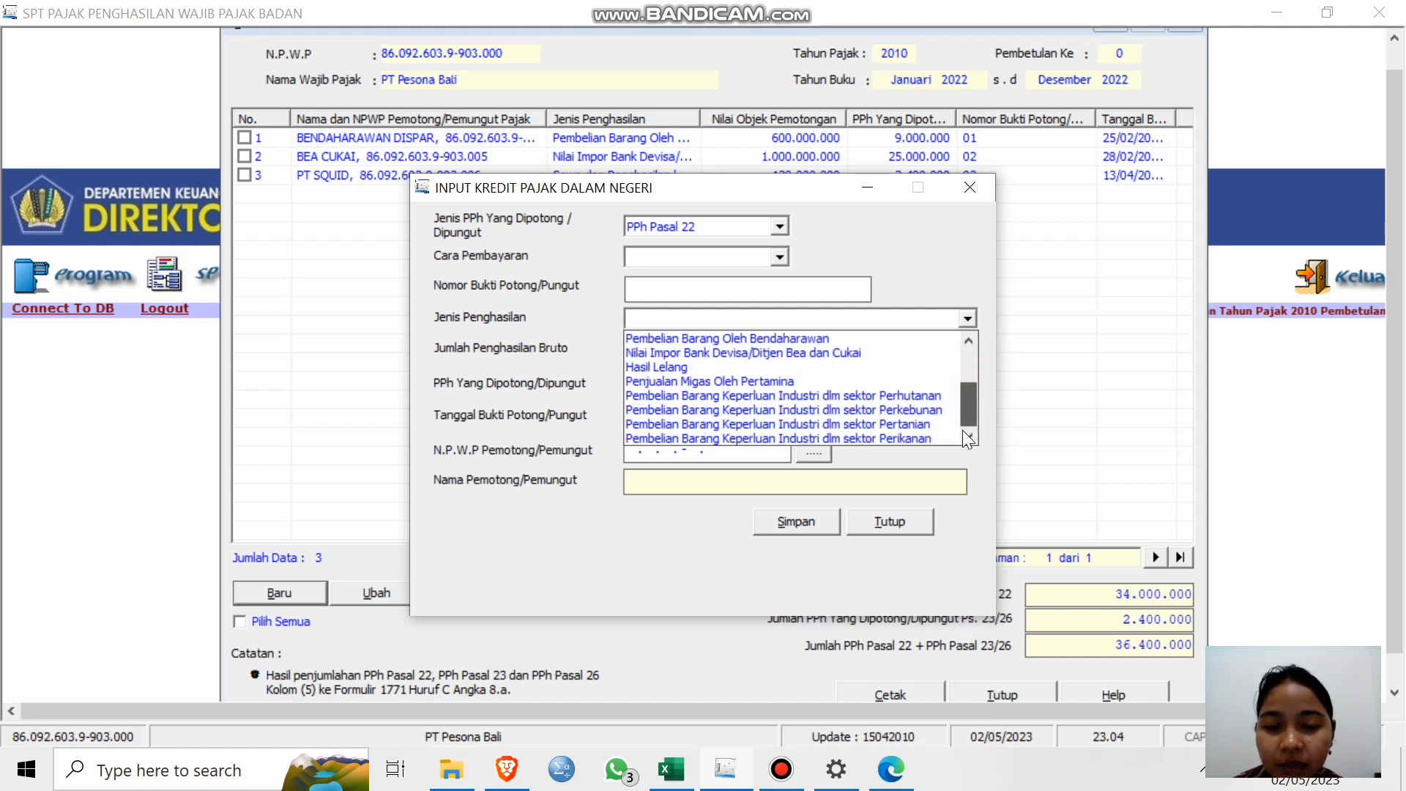
scroll(967, 261, up, 1)
click(959, 260)
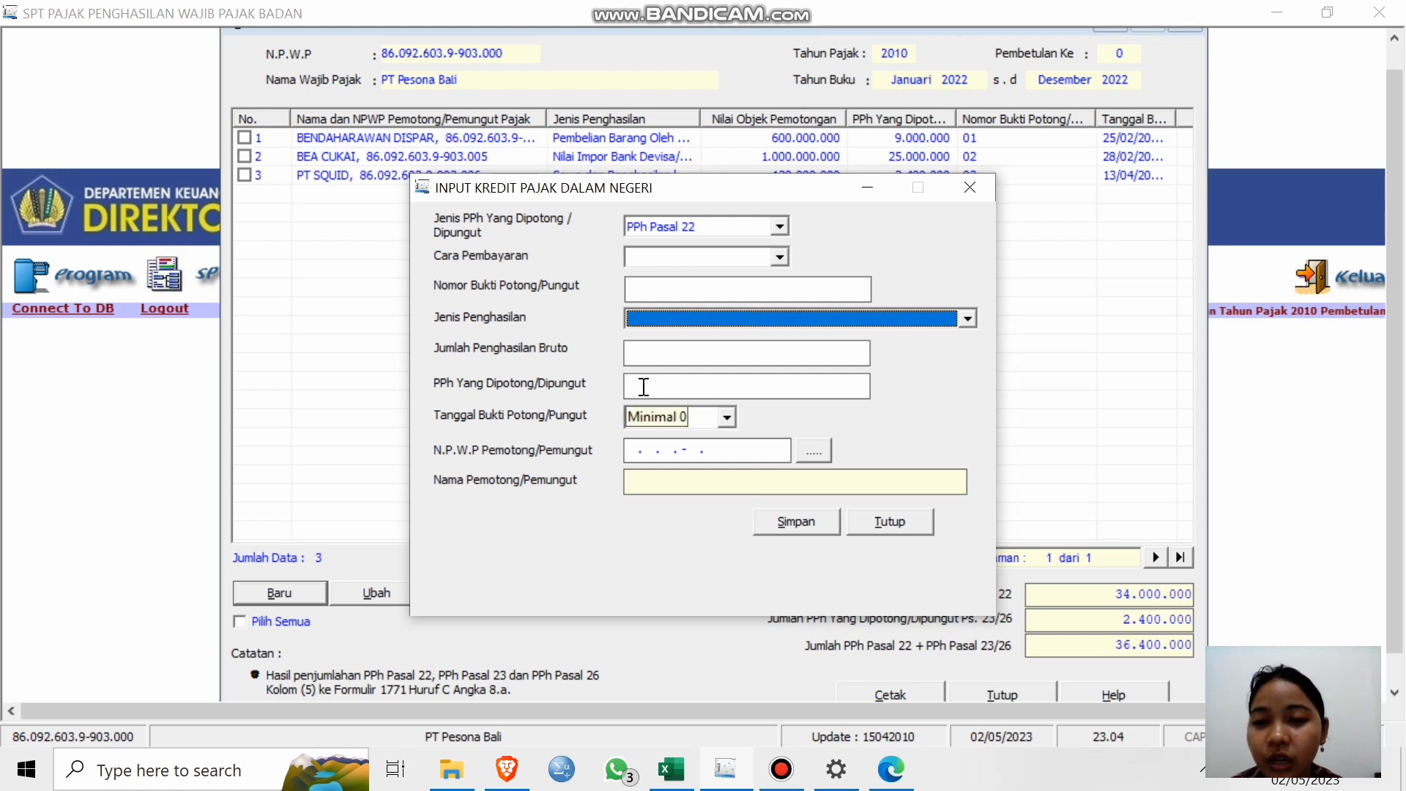
click(729, 386)
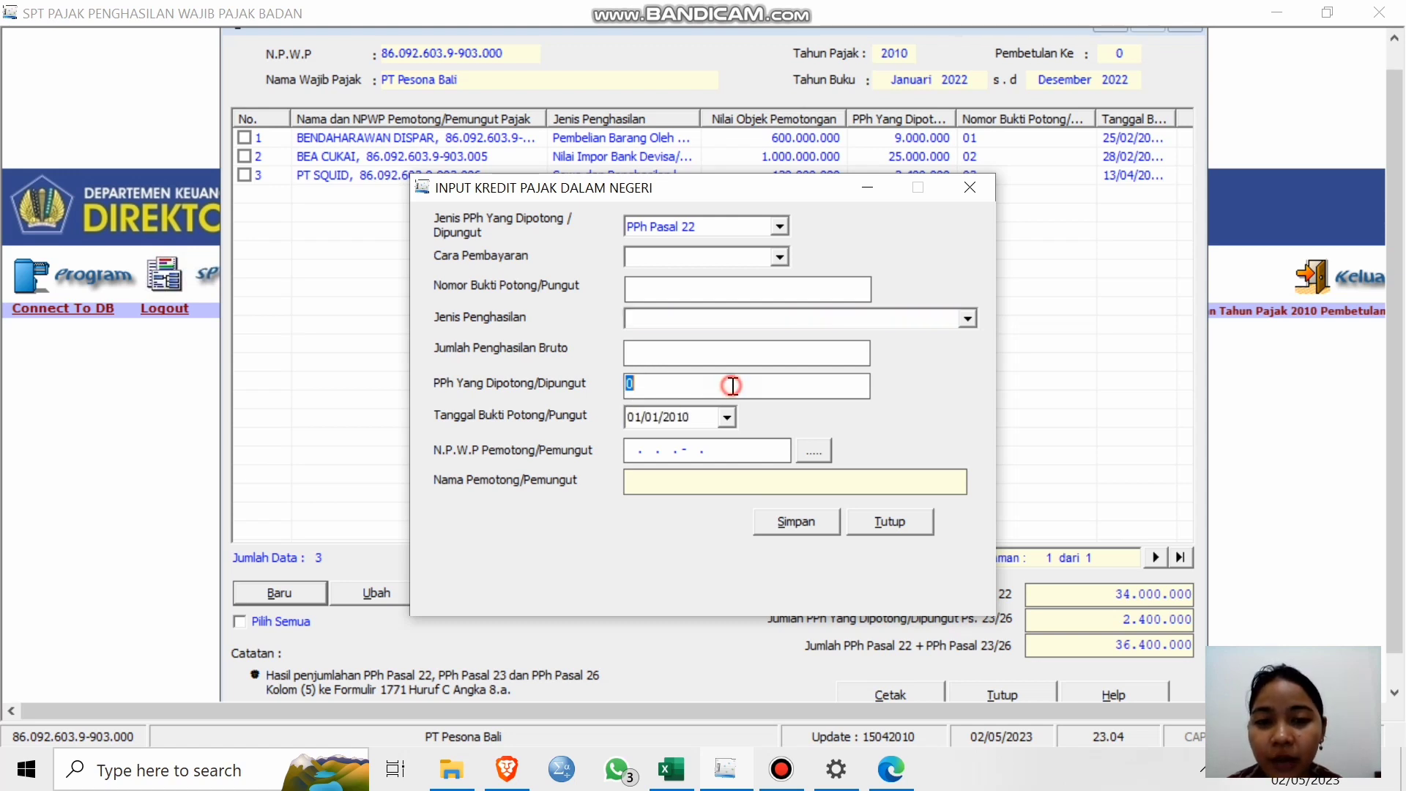
click(688, 350)
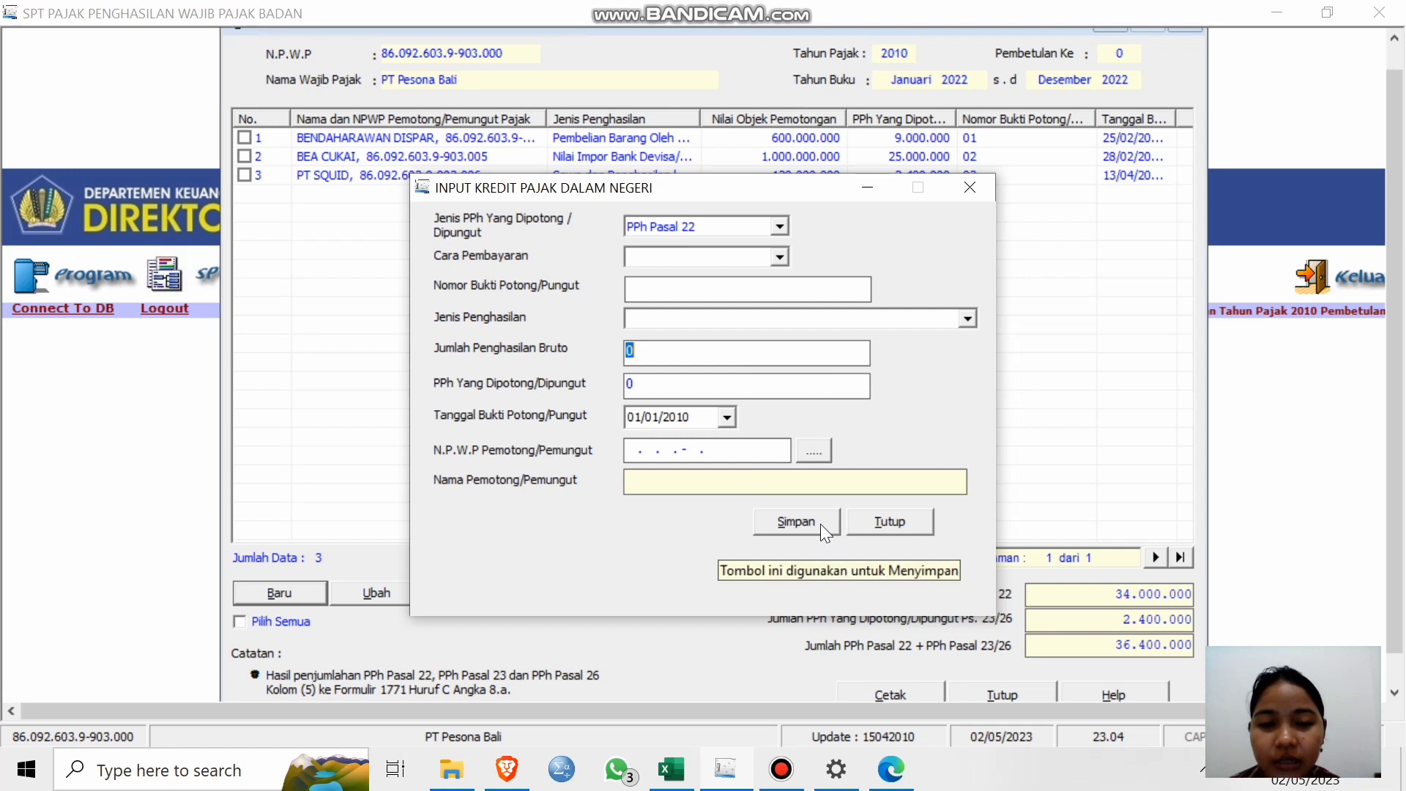
click(889, 523)
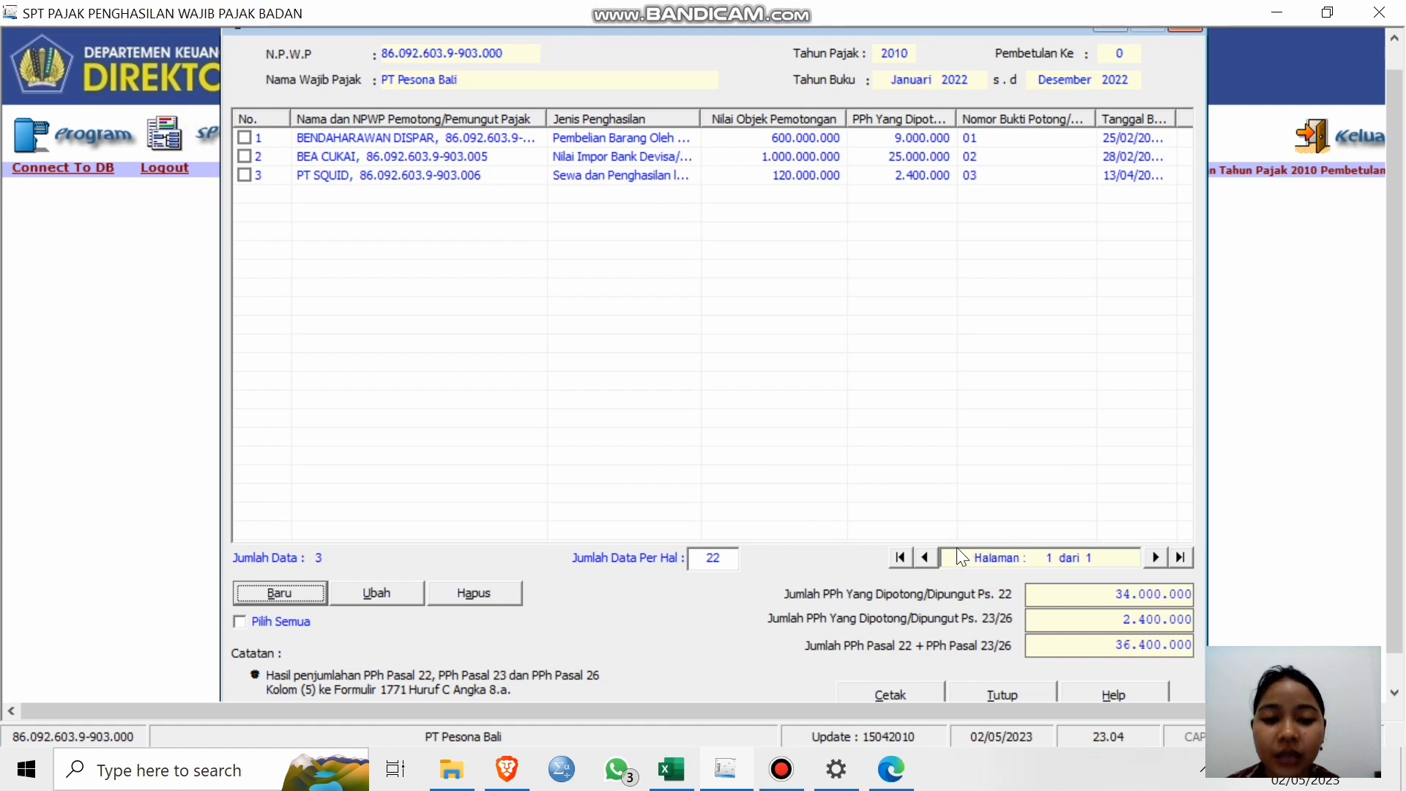
Close Formulir 1771-III and open the Formulir 1771-II cost breakdown.
click(1015, 693)
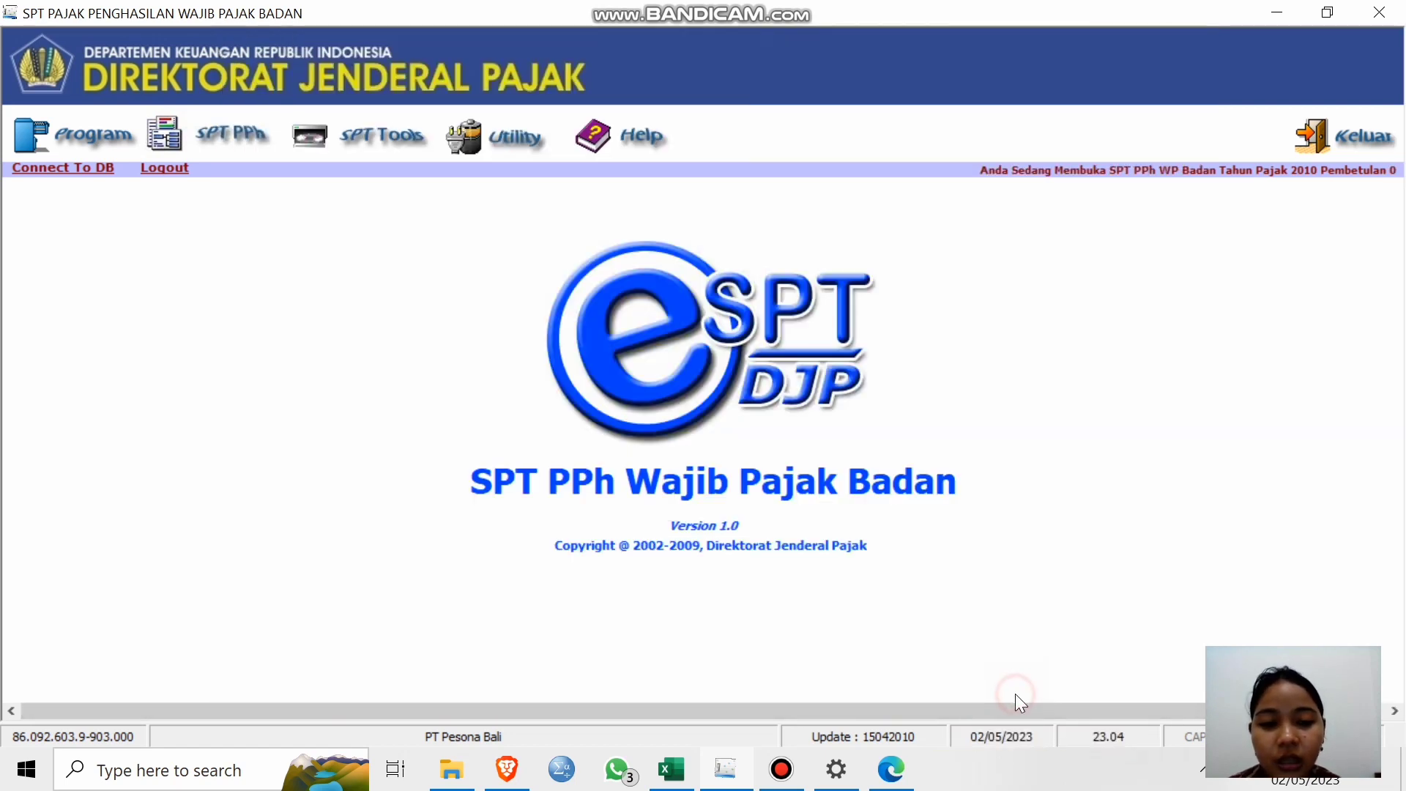
click(217, 143)
mouse_move(426, 197)
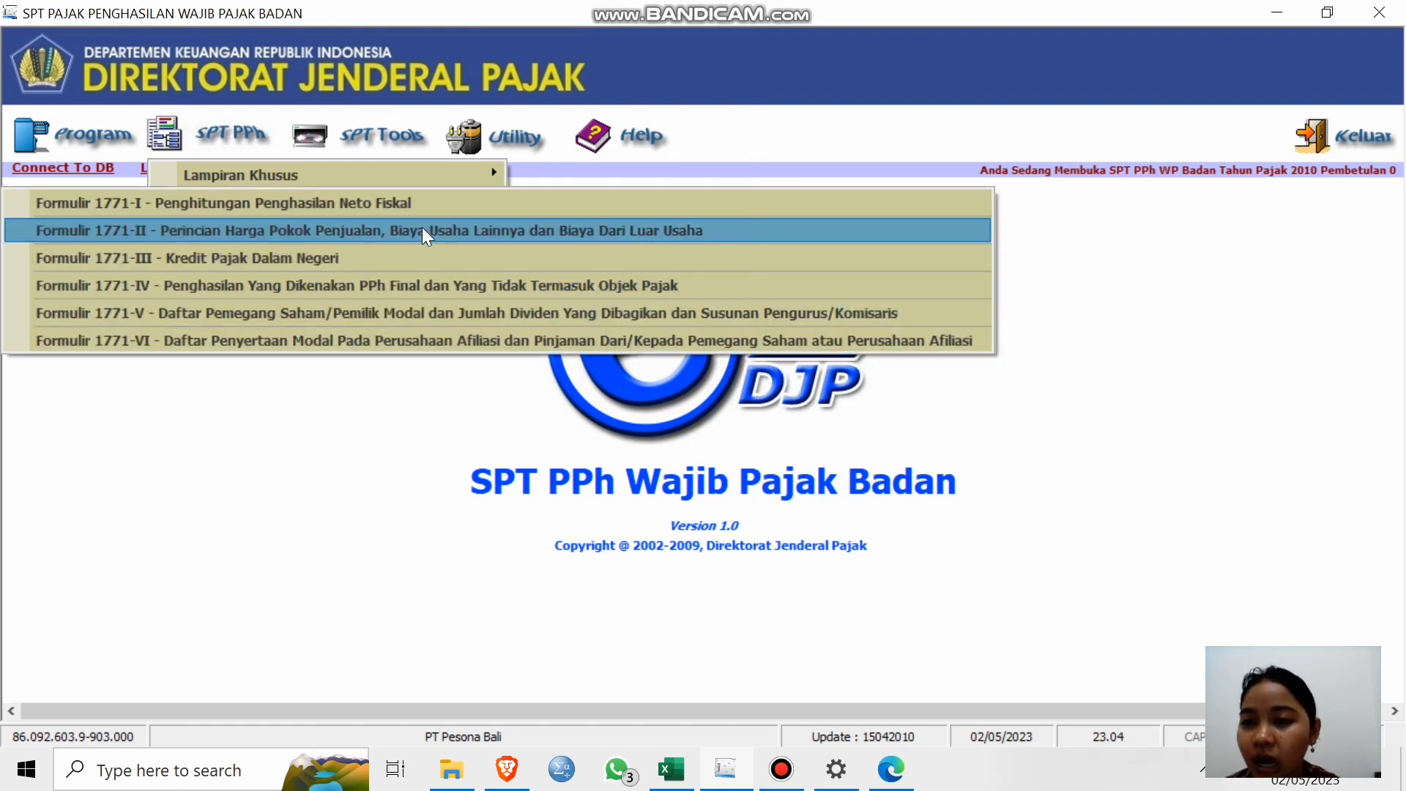
click(421, 229)
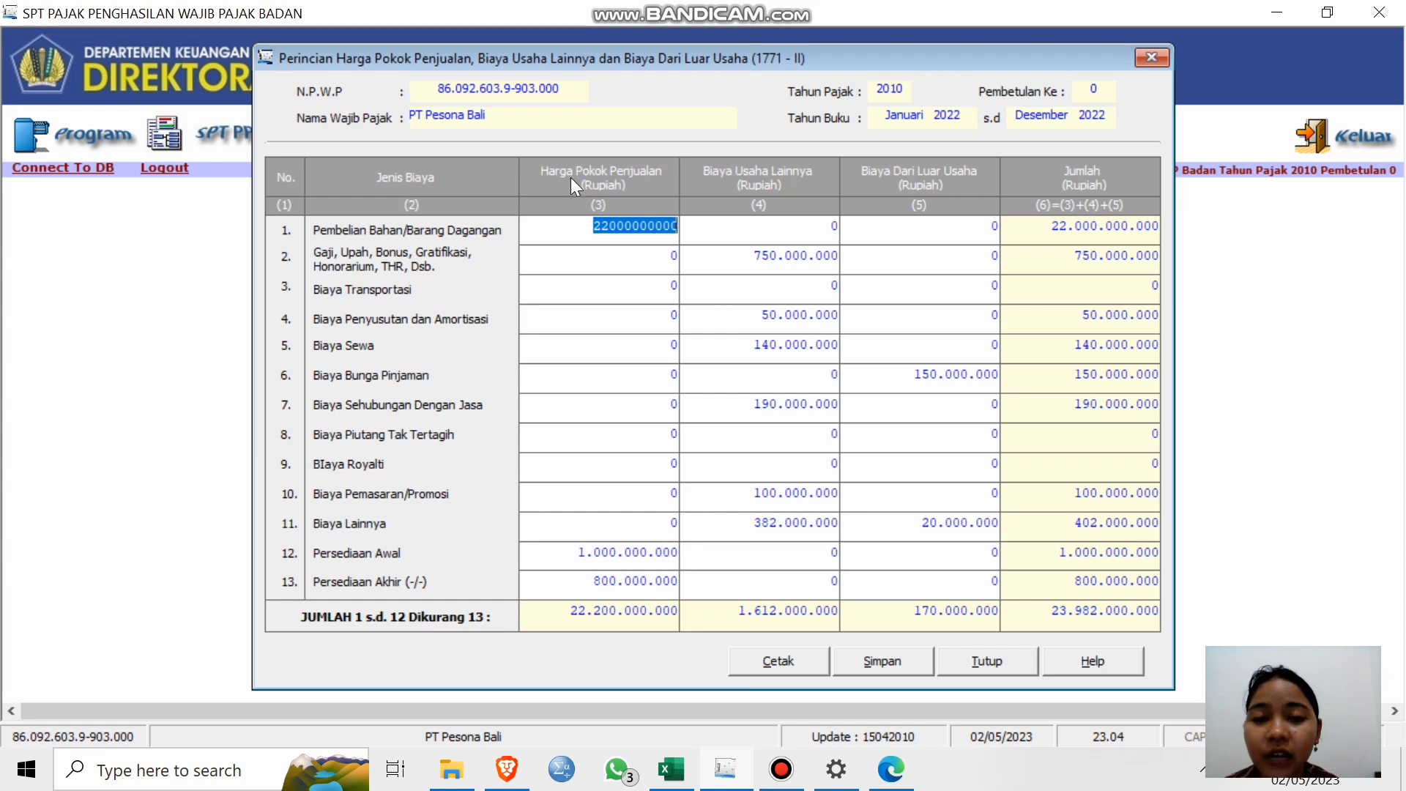
Check the Biaya Sewa, loan interest and promotion cost cells, then save the 23.982.000.000 breakdown.
click(702, 351)
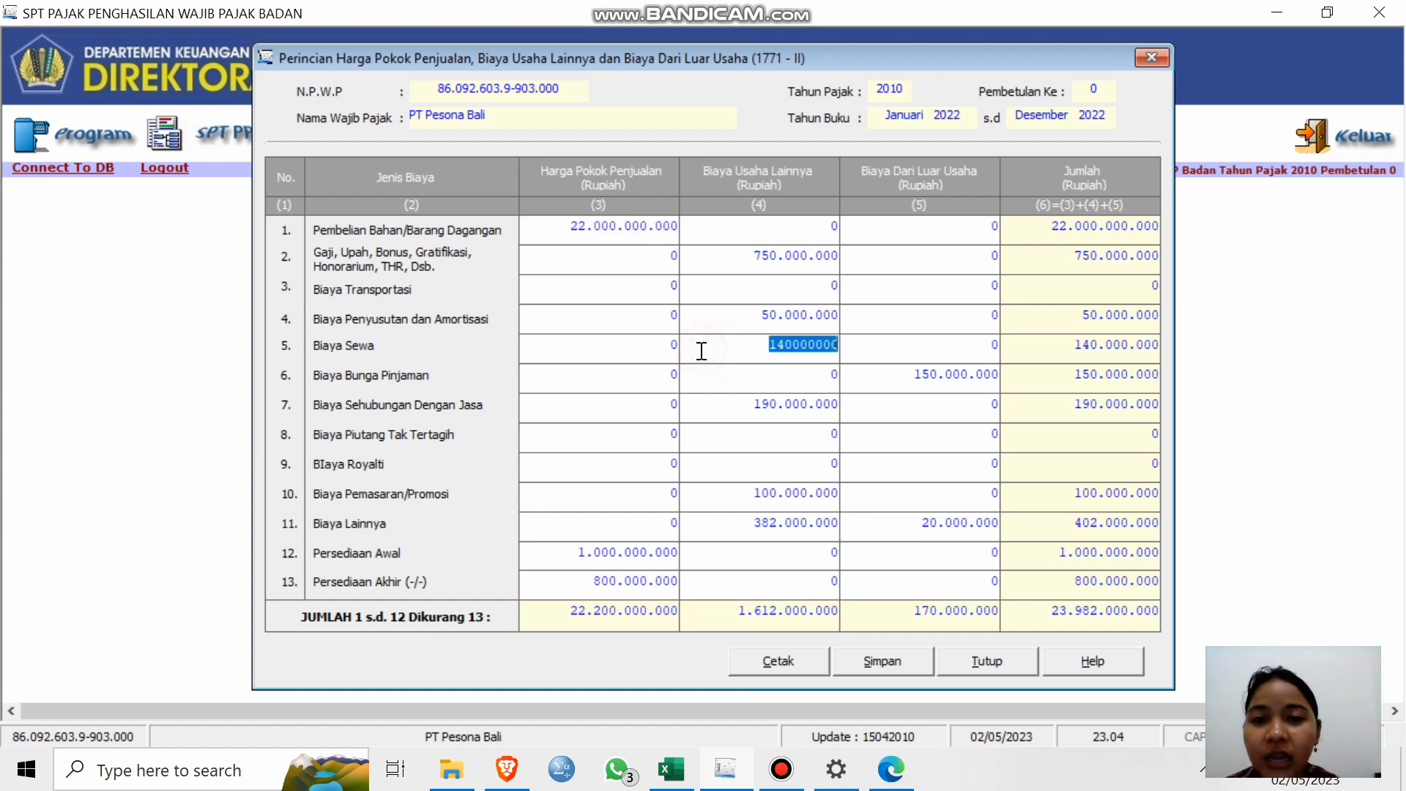
click(557, 347)
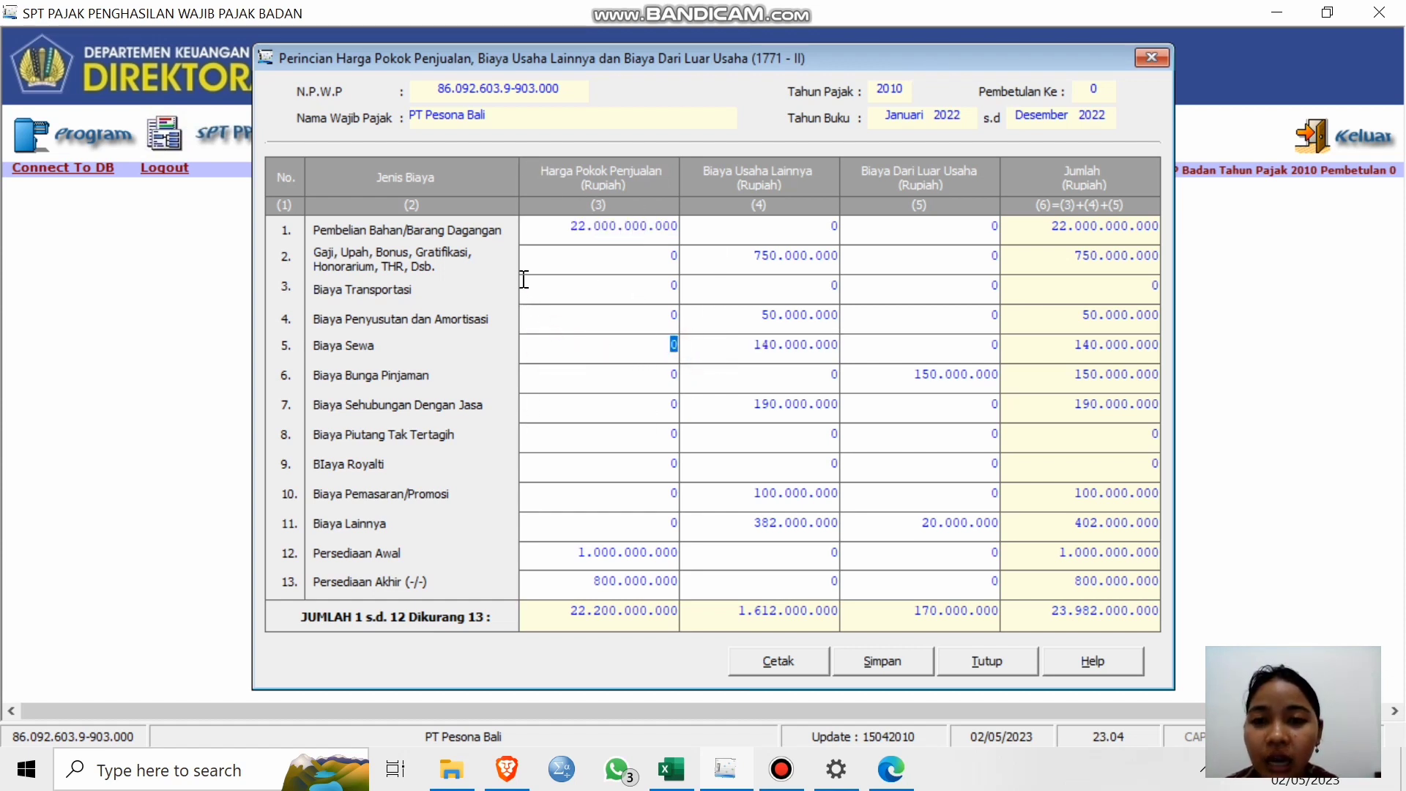
key(Tab)
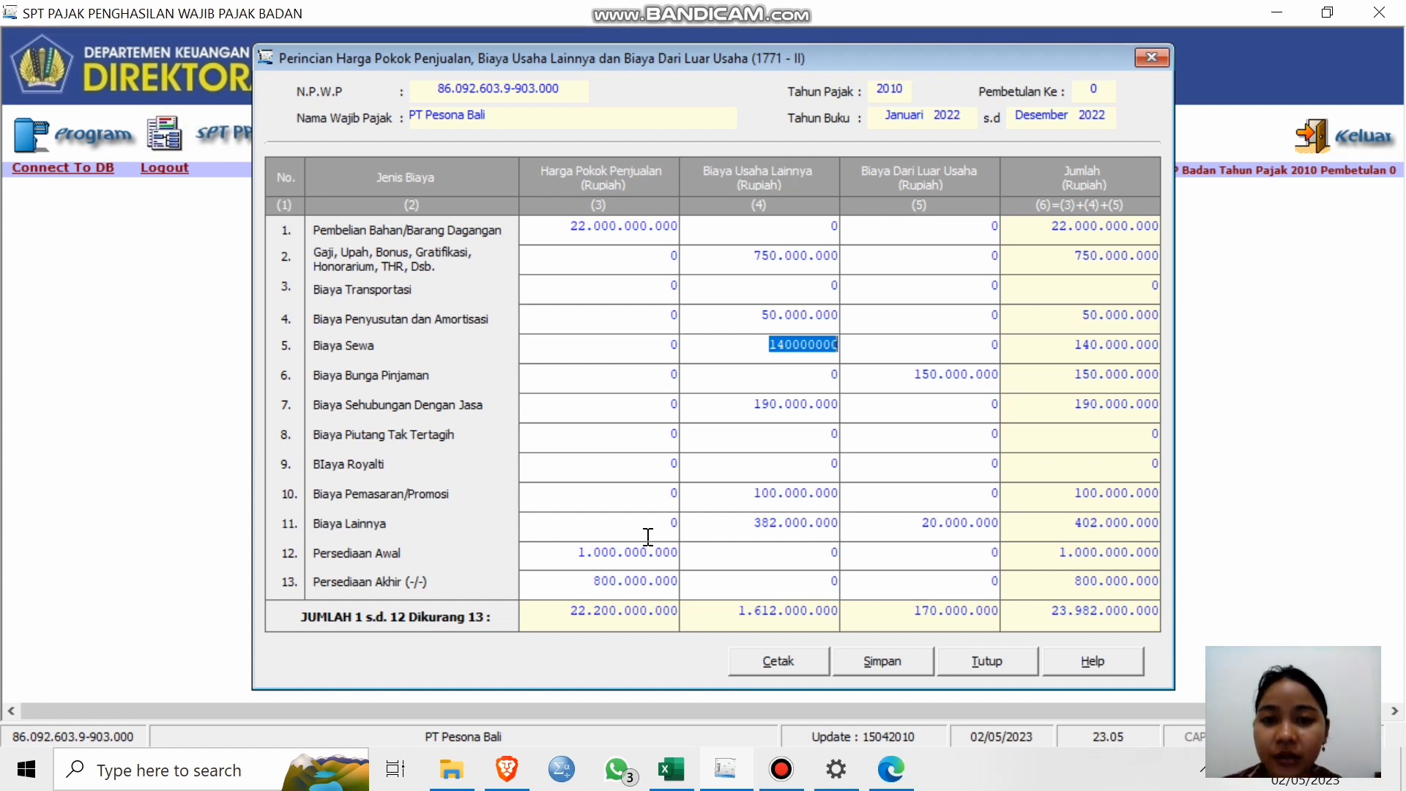
click(931, 373)
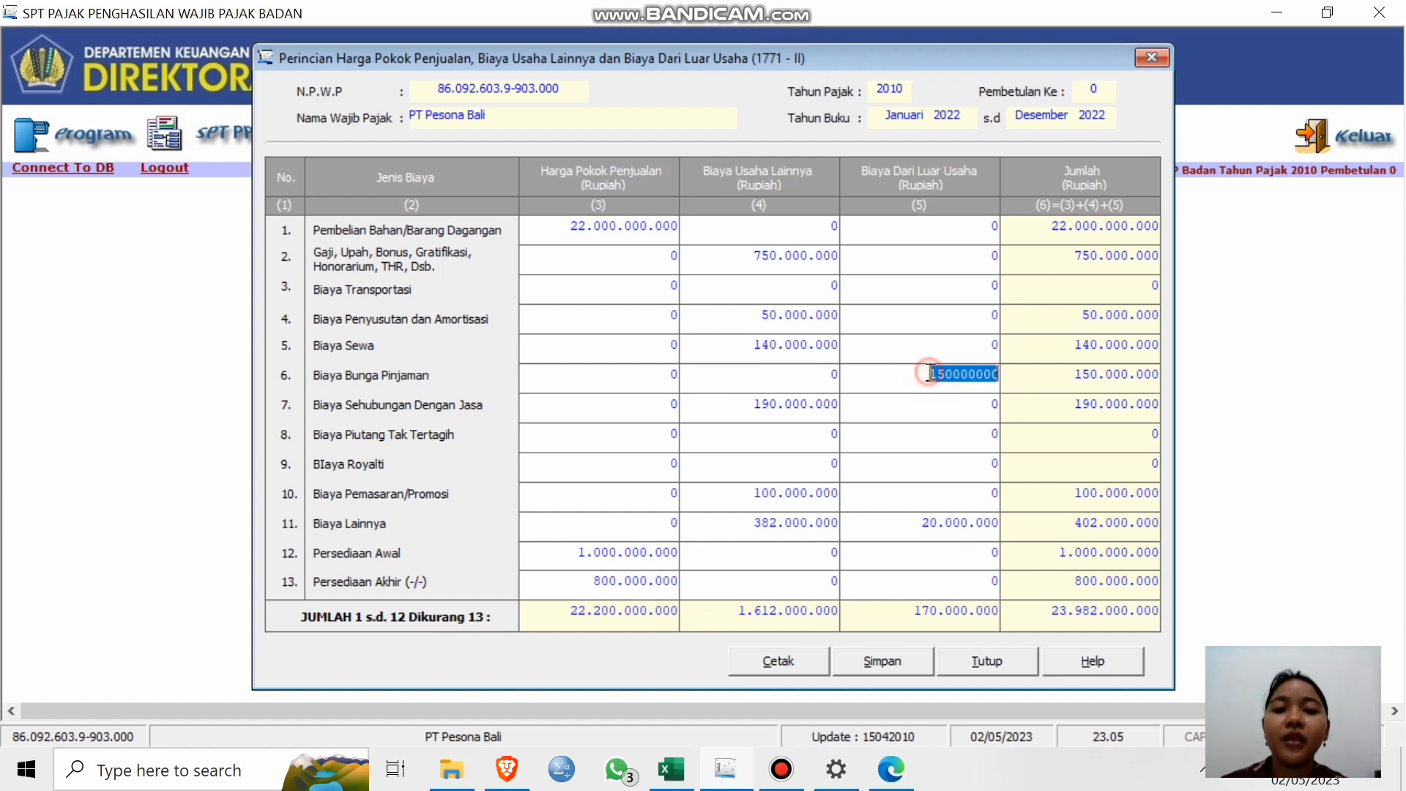
click(1053, 501)
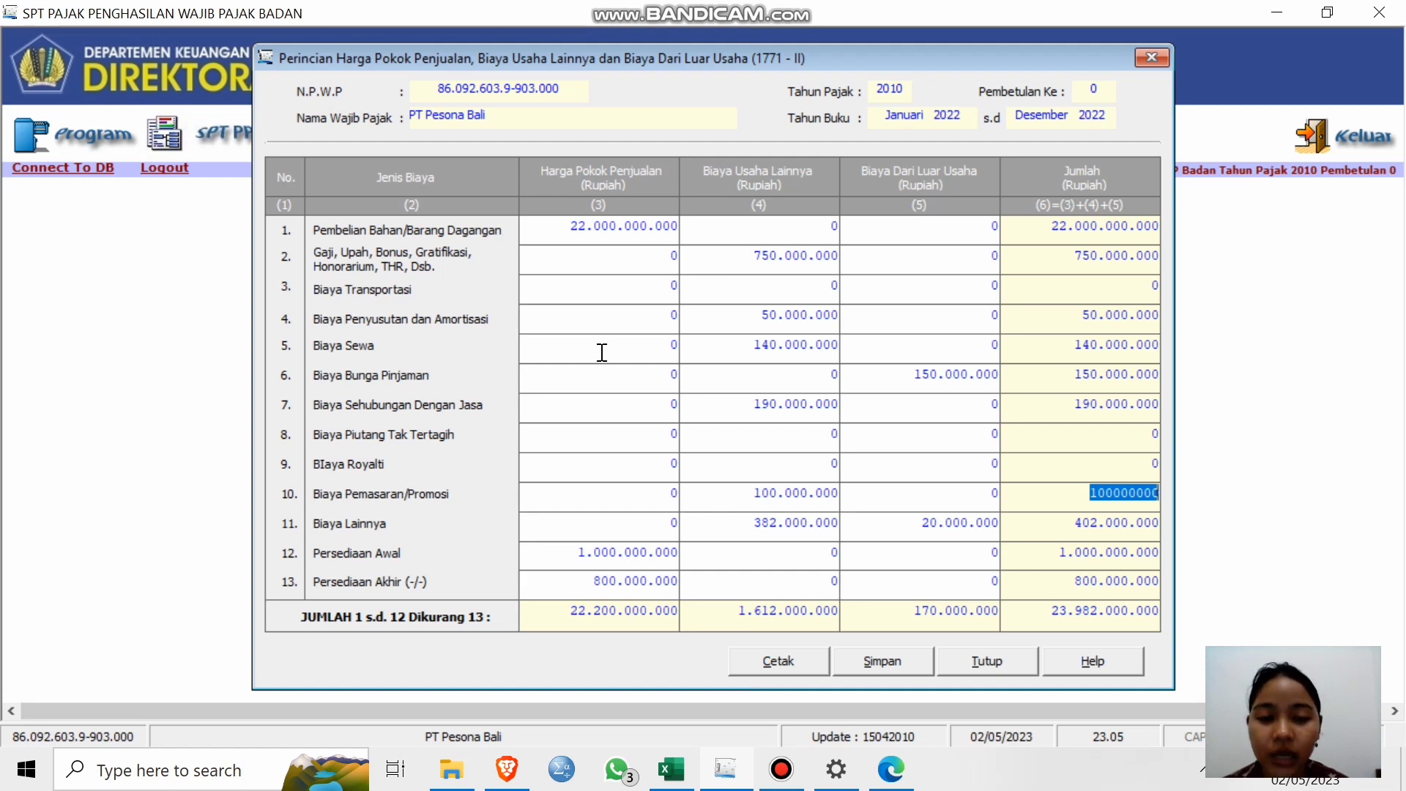
click(991, 660)
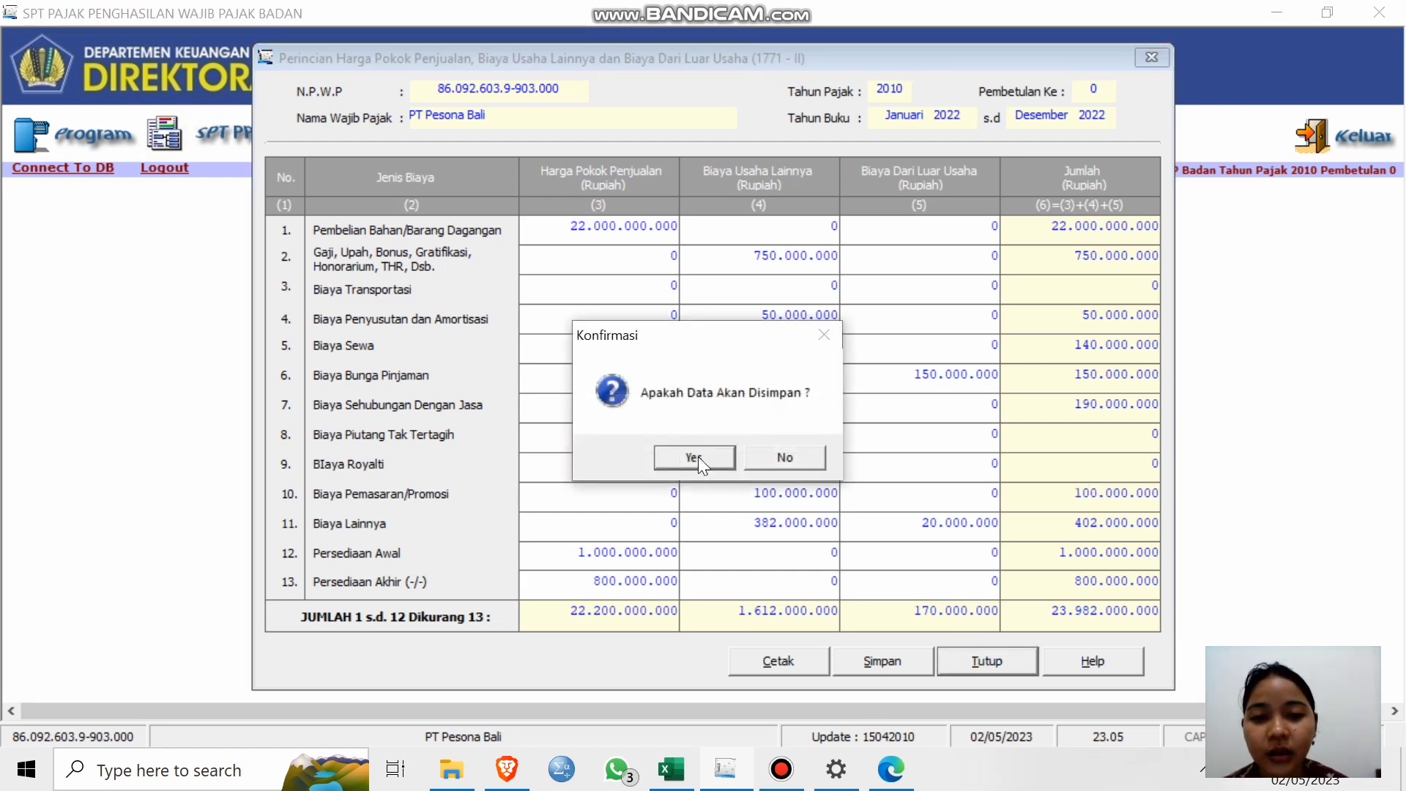
click(698, 456)
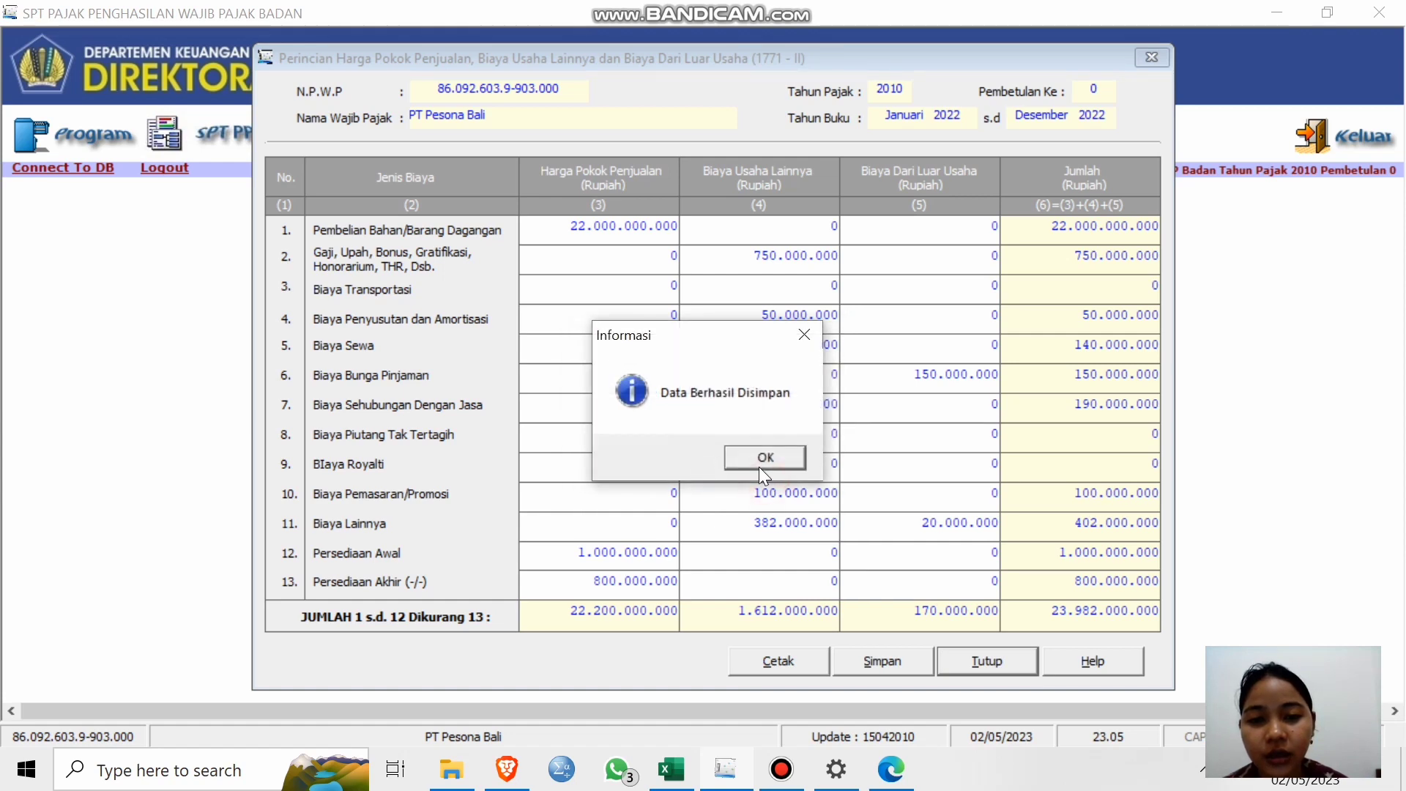
click(762, 463)
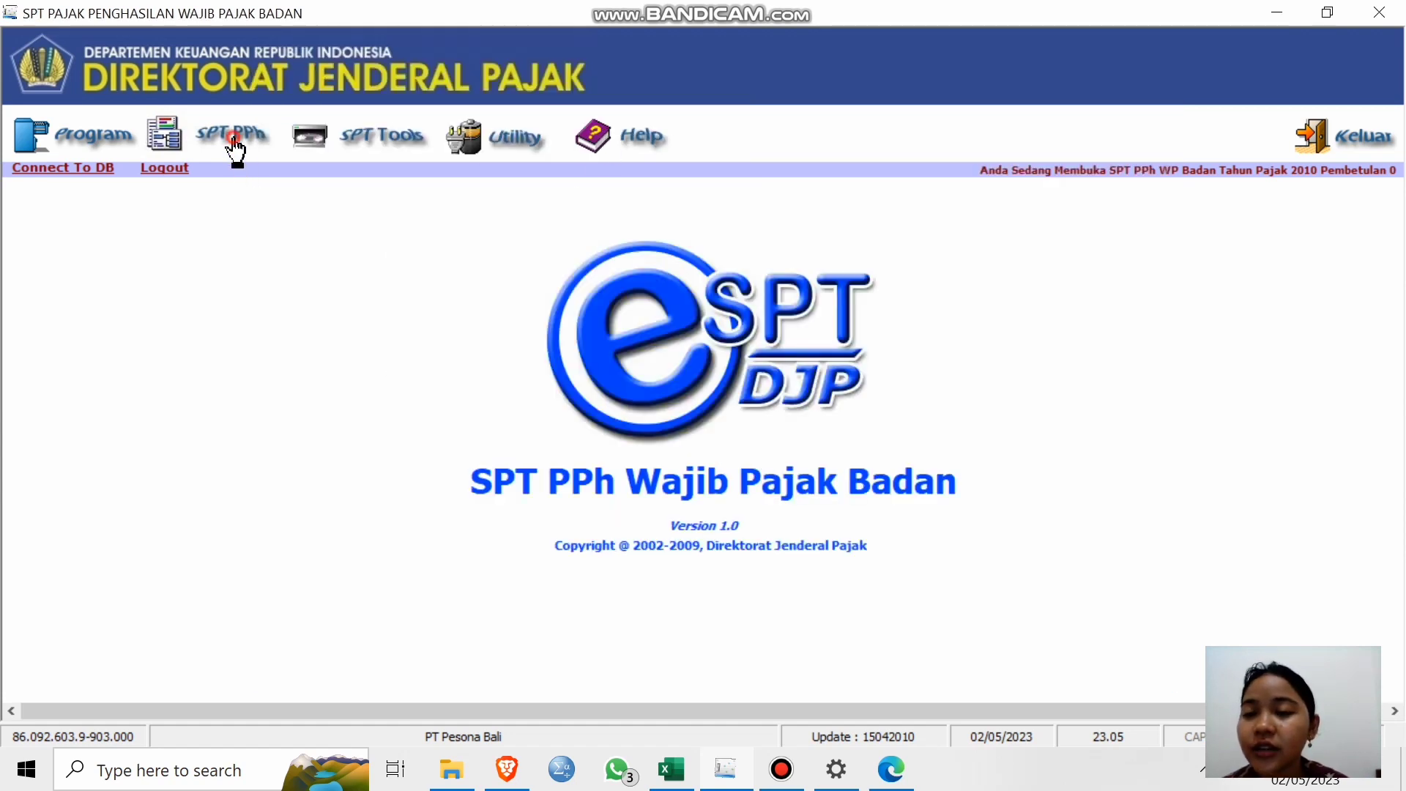
Open Formulir 1771-I and commit Peredaran Usaha of 22.500.000.000.
click(235, 148)
mouse_move(287, 201)
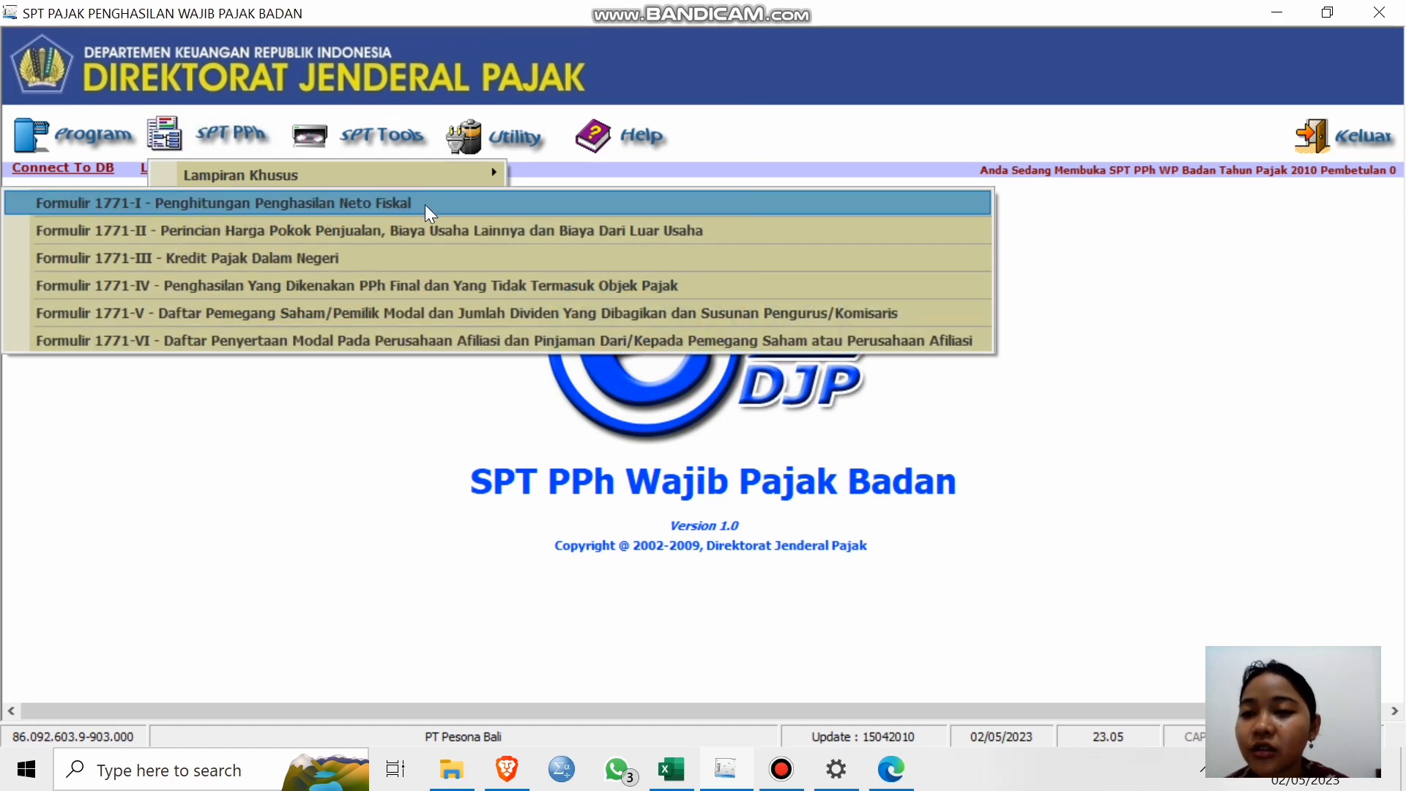
click(424, 205)
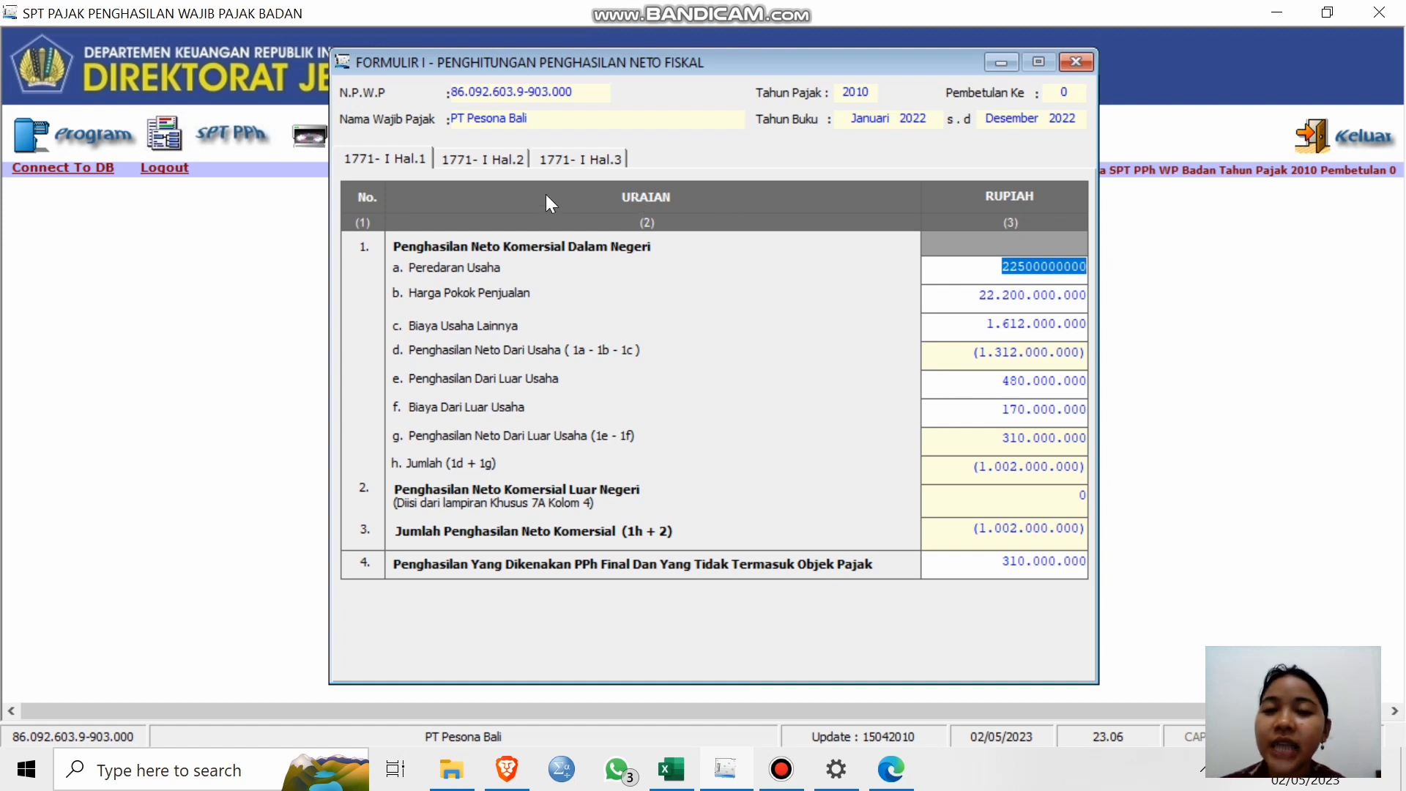
click(406, 155)
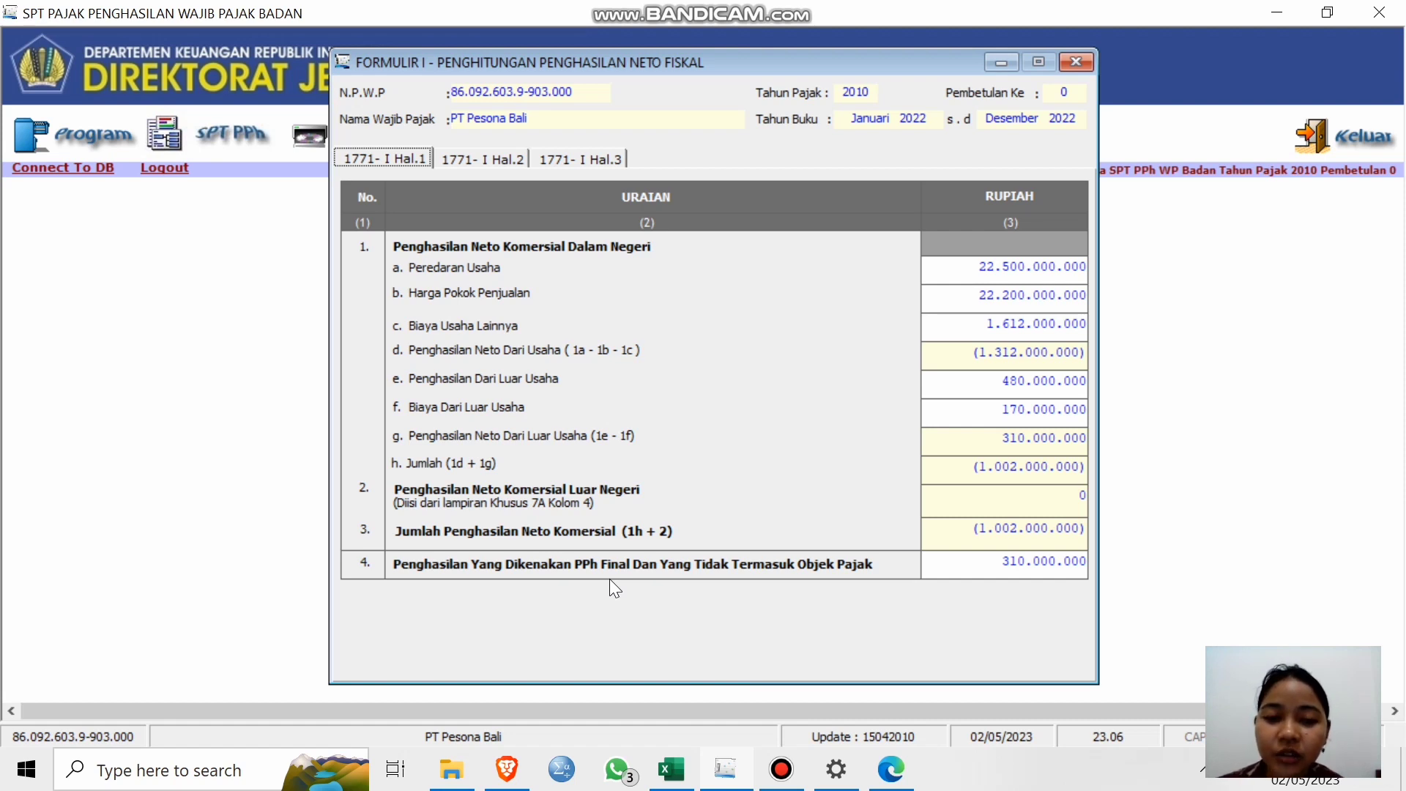
Review the positive and negative fiscal adjustment pages, then return to Hal. 1.
click(504, 160)
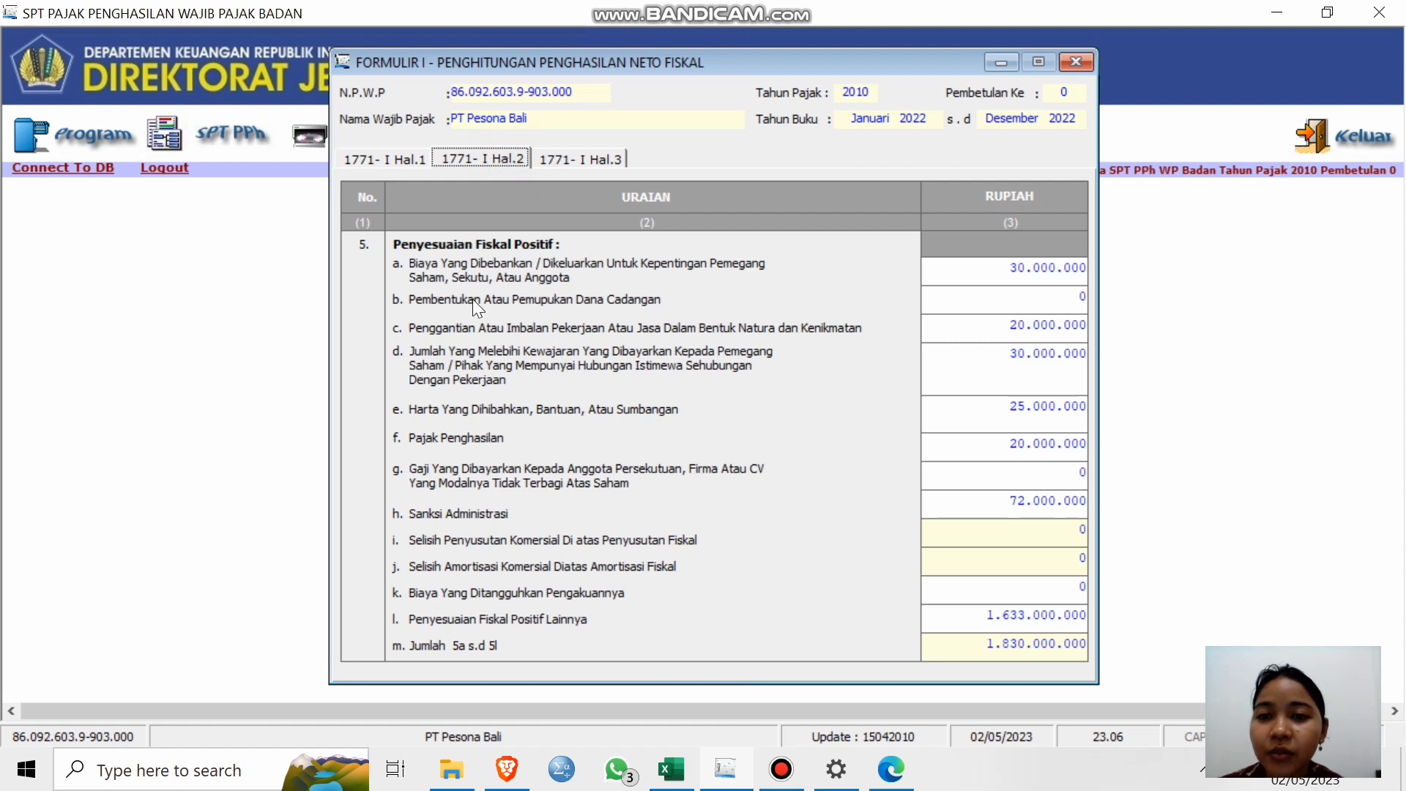
click(571, 167)
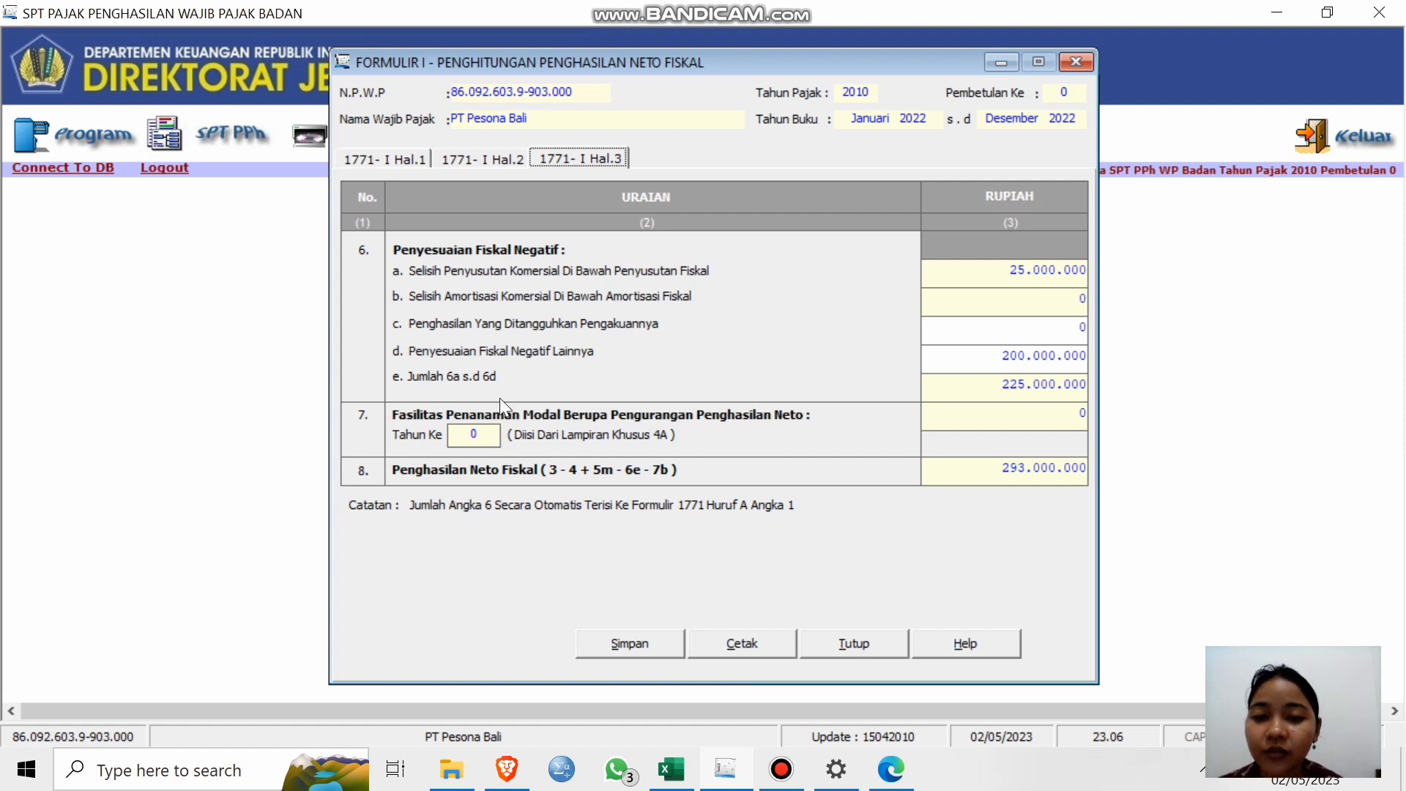
click(396, 160)
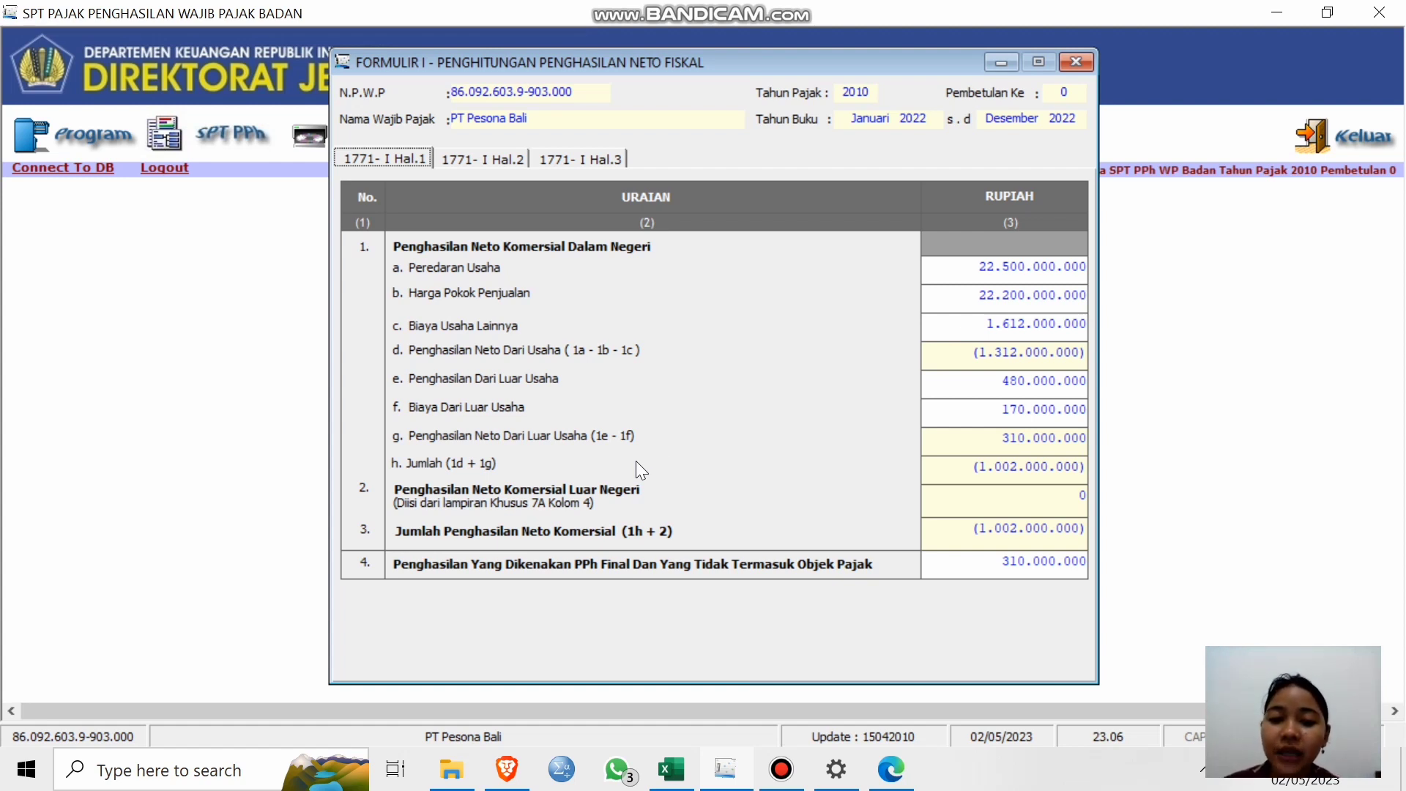
mouse_move(666, 769)
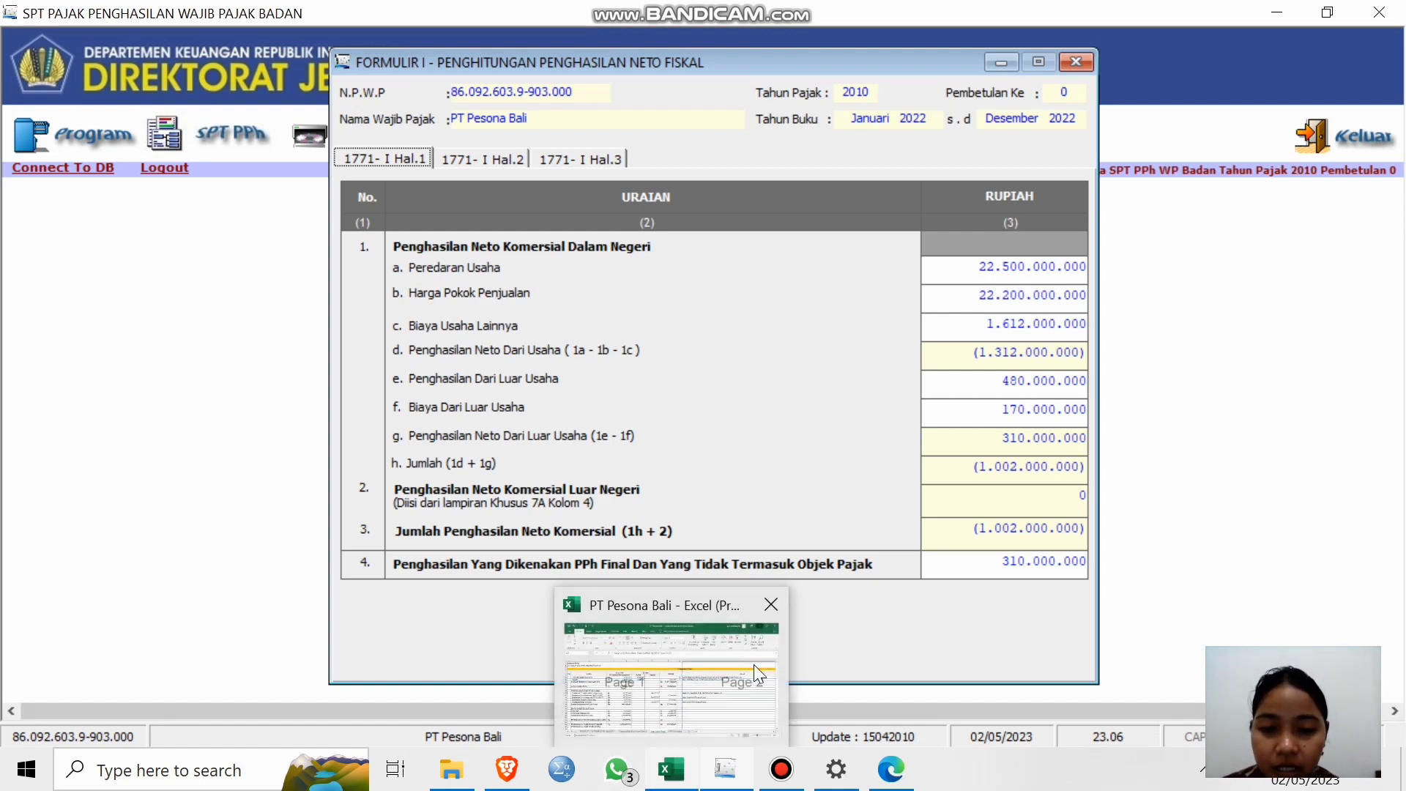
click(677, 677)
scroll(477, 526, up, 8)
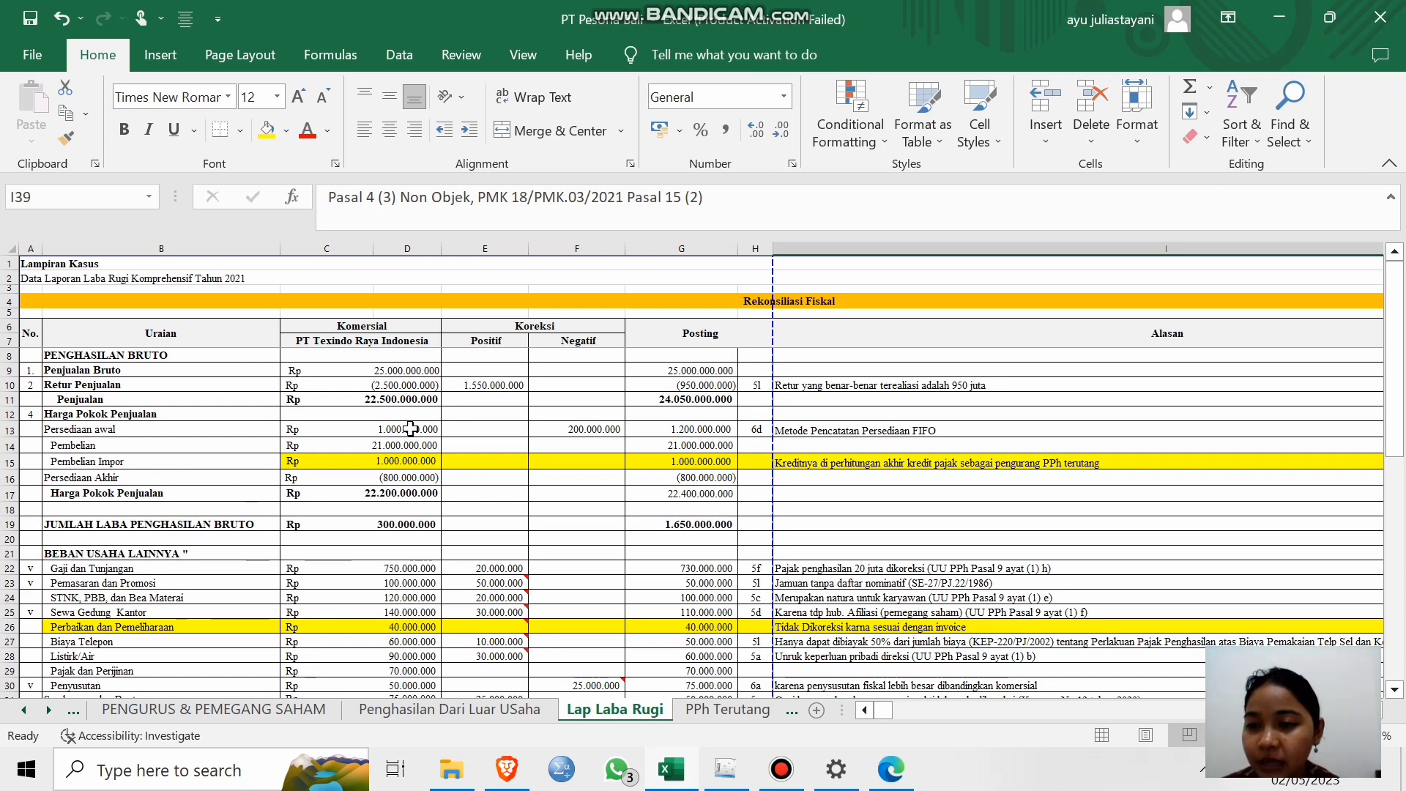
click(1275, 18)
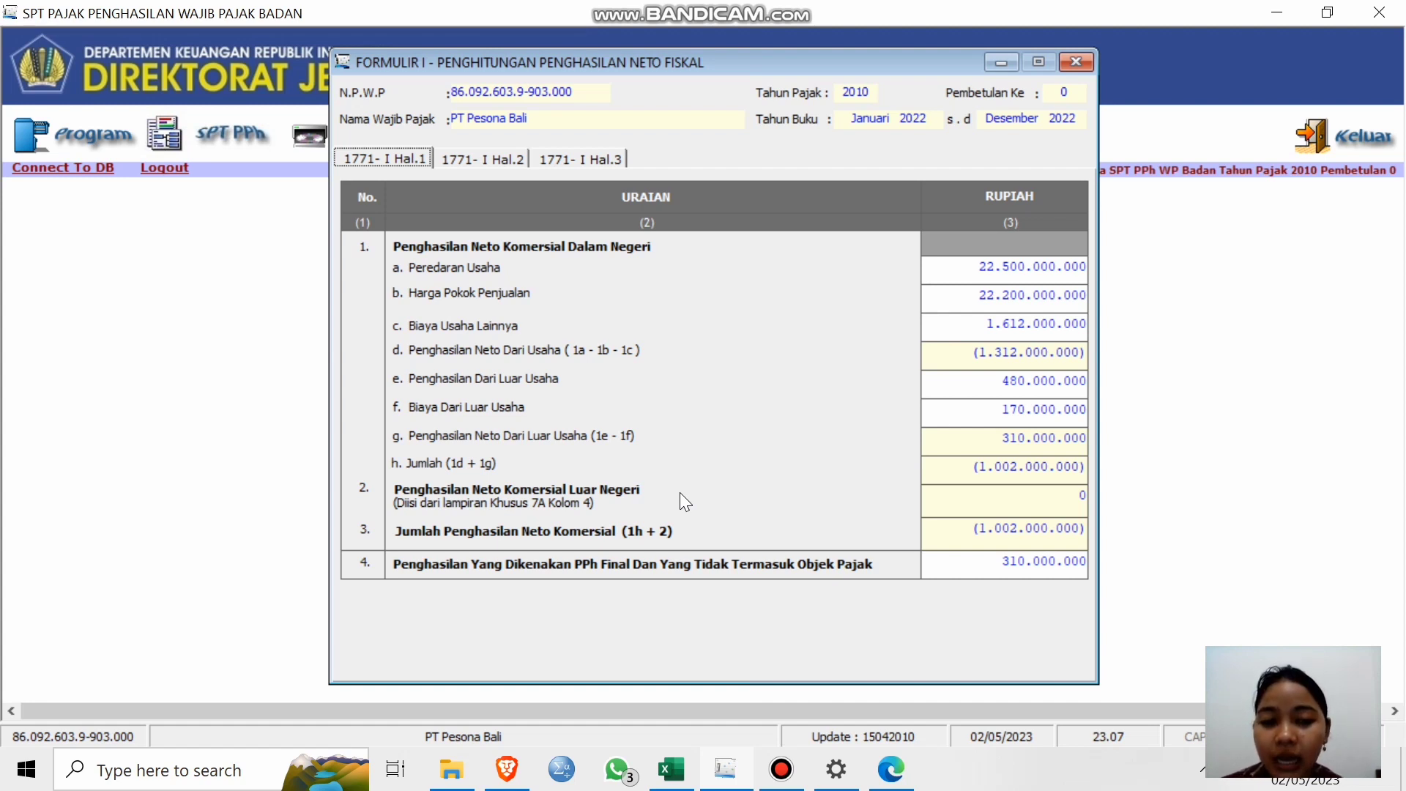
mouse_move(666, 766)
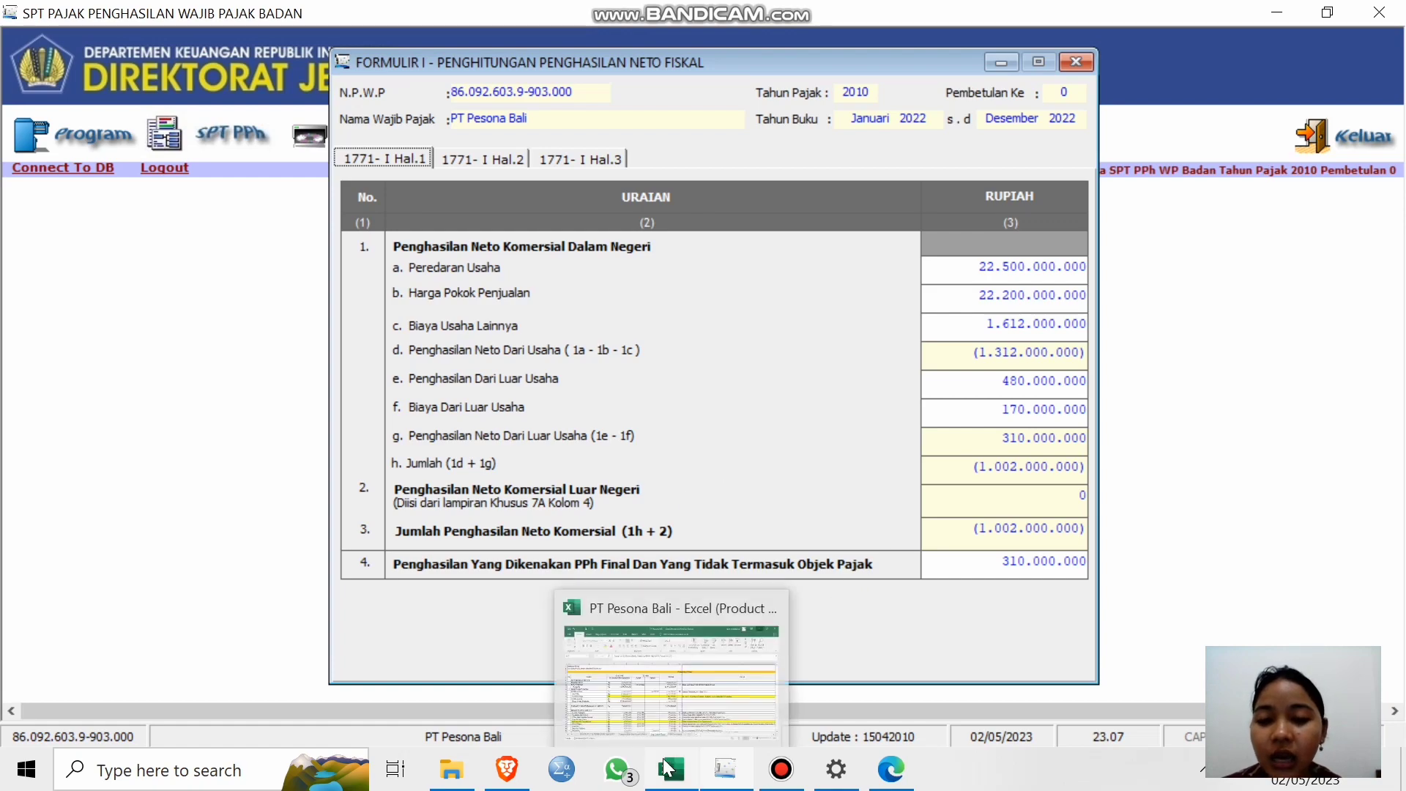
click(693, 662)
scroll(593, 585, down, 6)
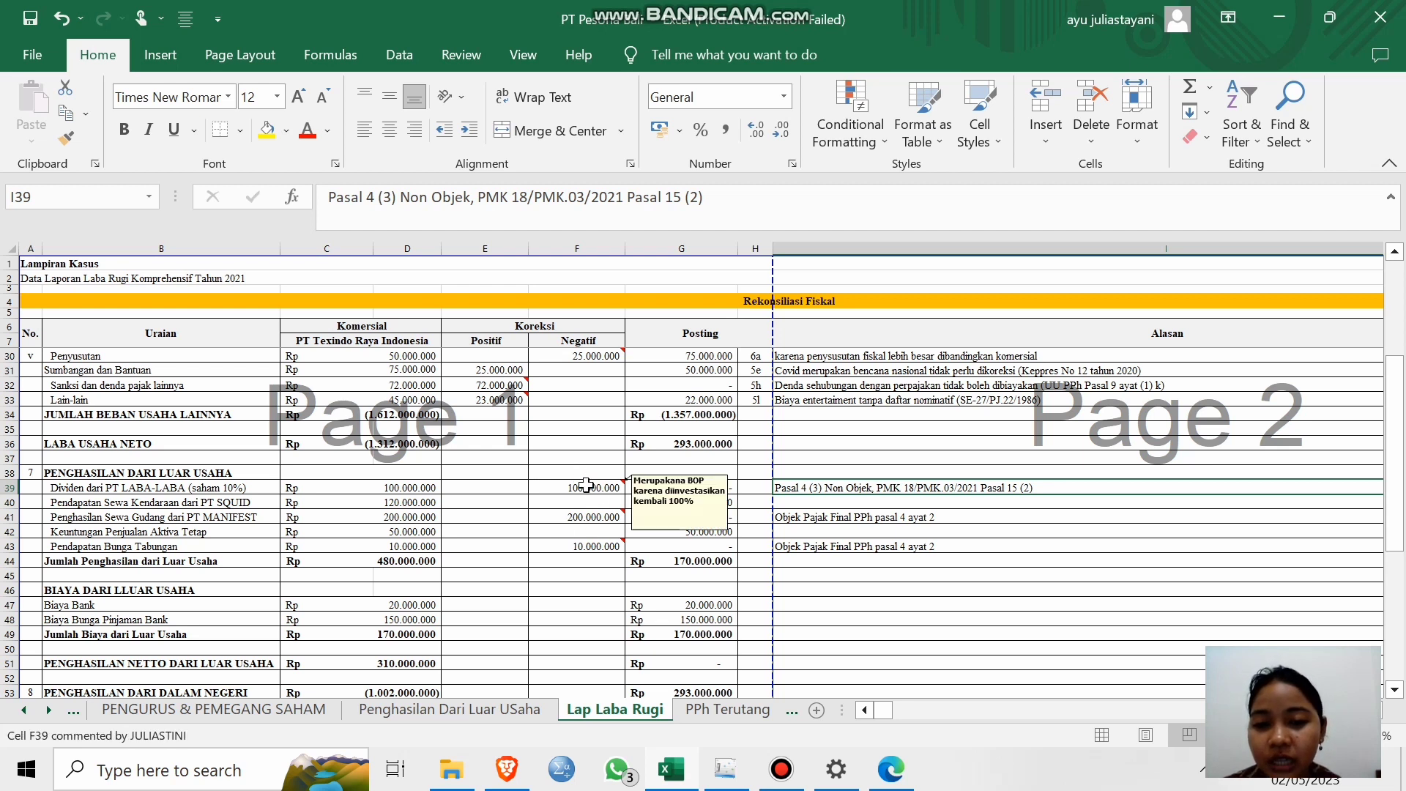
mouse_move(593, 522)
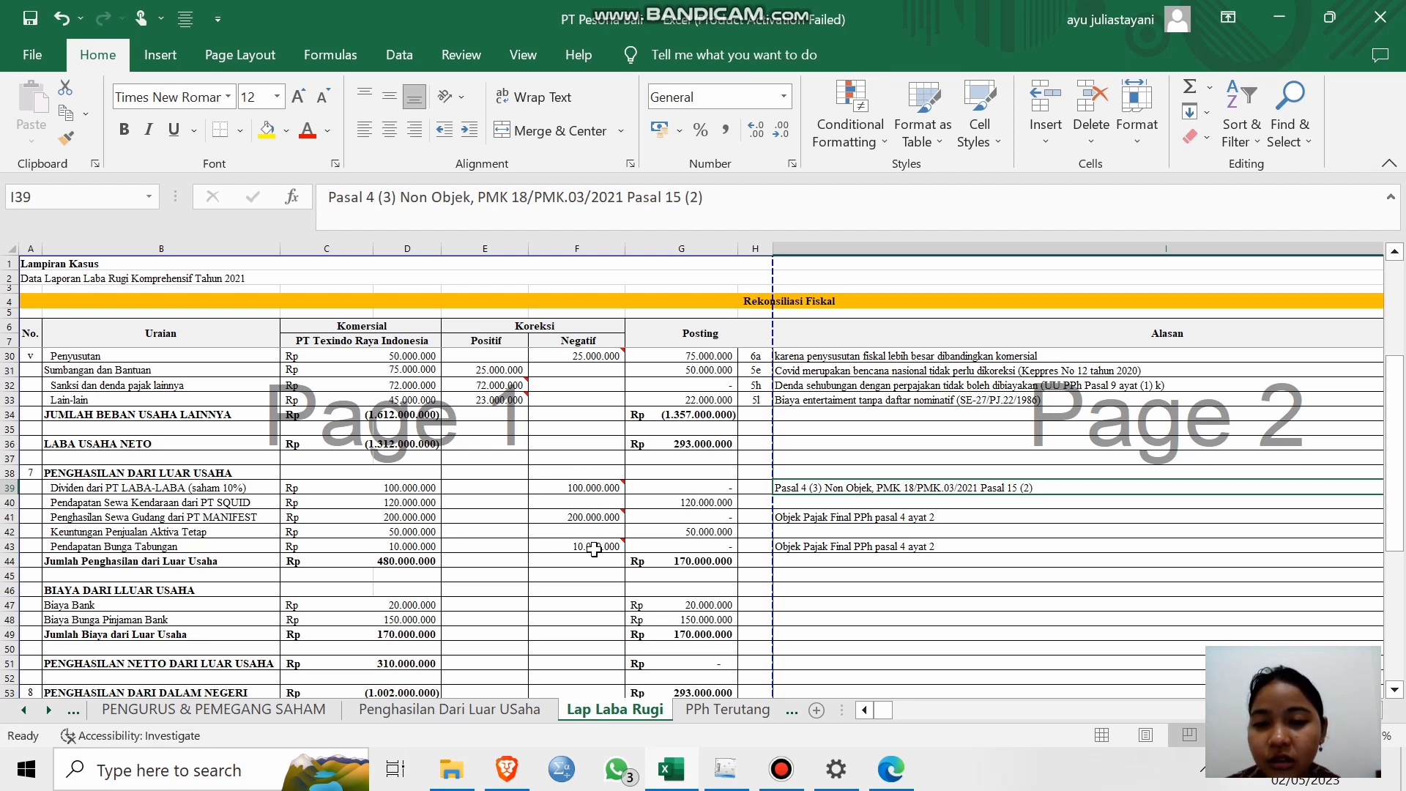
click(1282, 16)
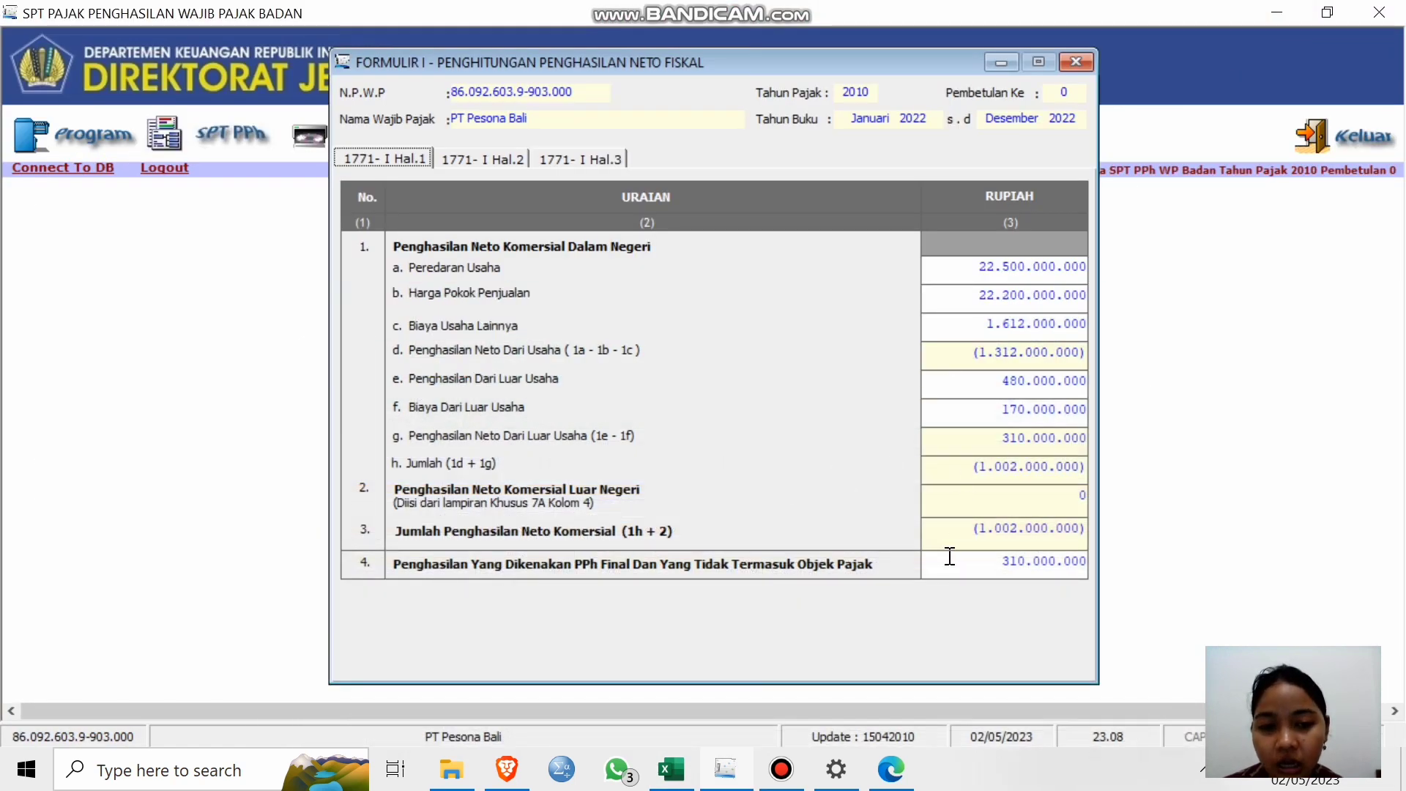
Show the 1771-I positive fiscal adjustments page (1.830.000.000), then bring up the PT Pesona Bali workbook.
click(486, 159)
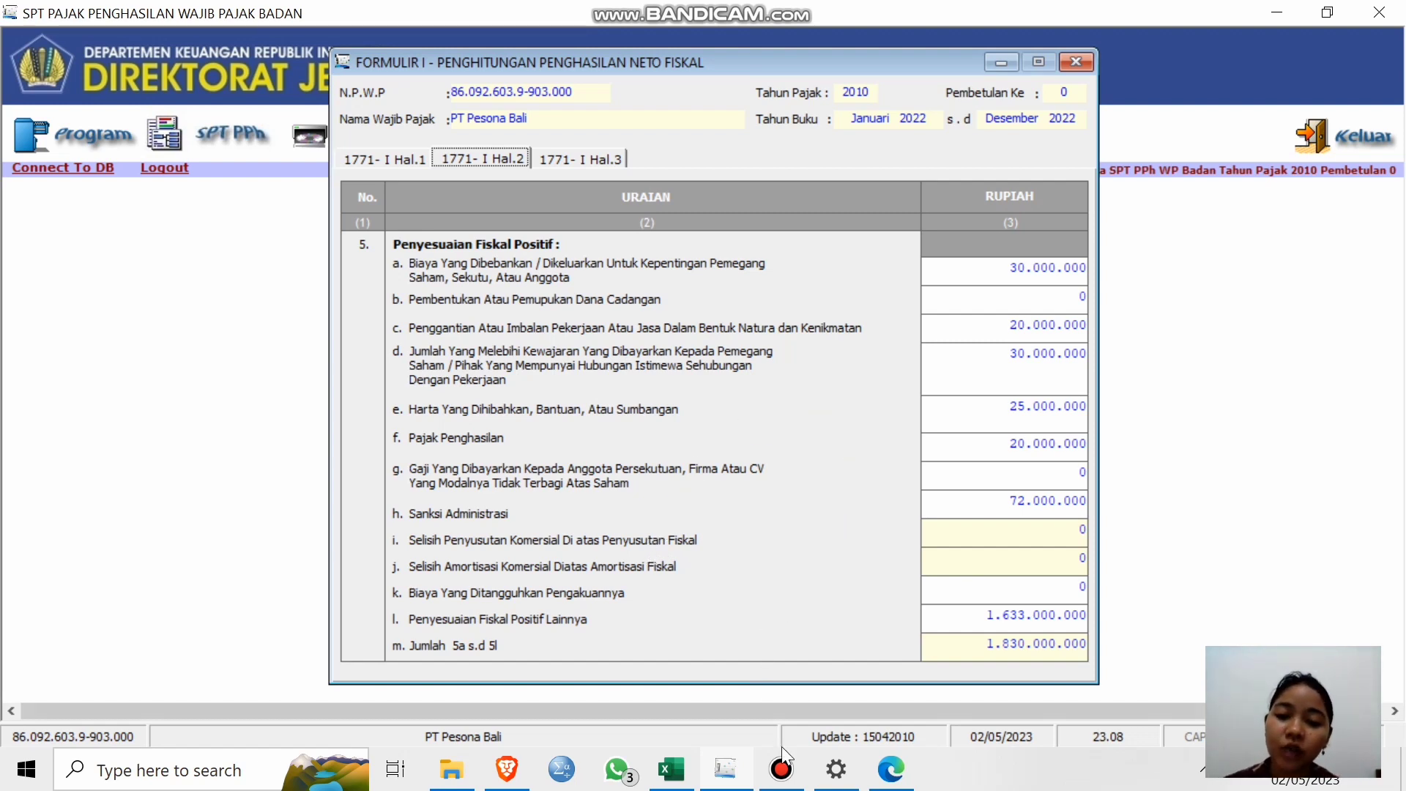
mouse_move(680, 773)
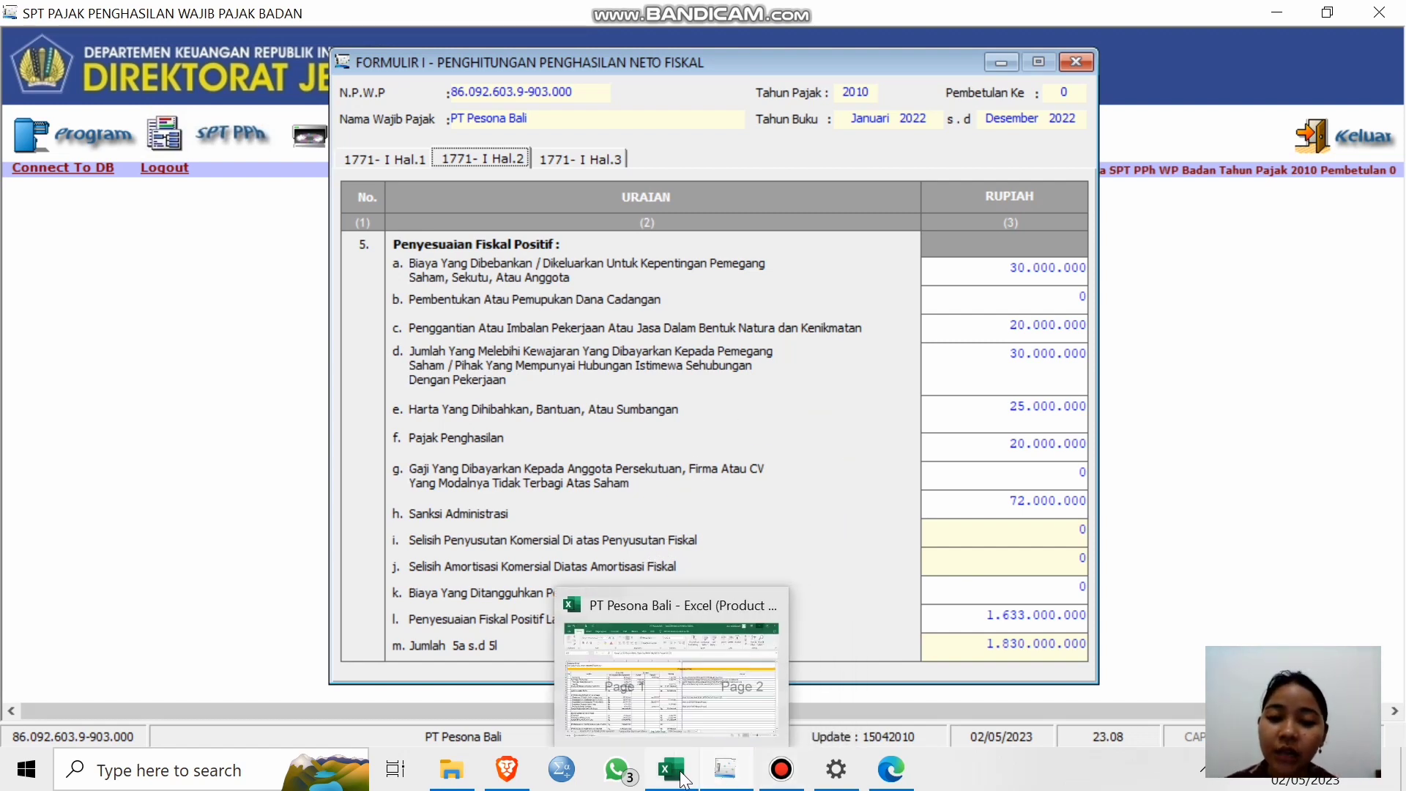
click(689, 714)
scroll(652, 525, up, 7)
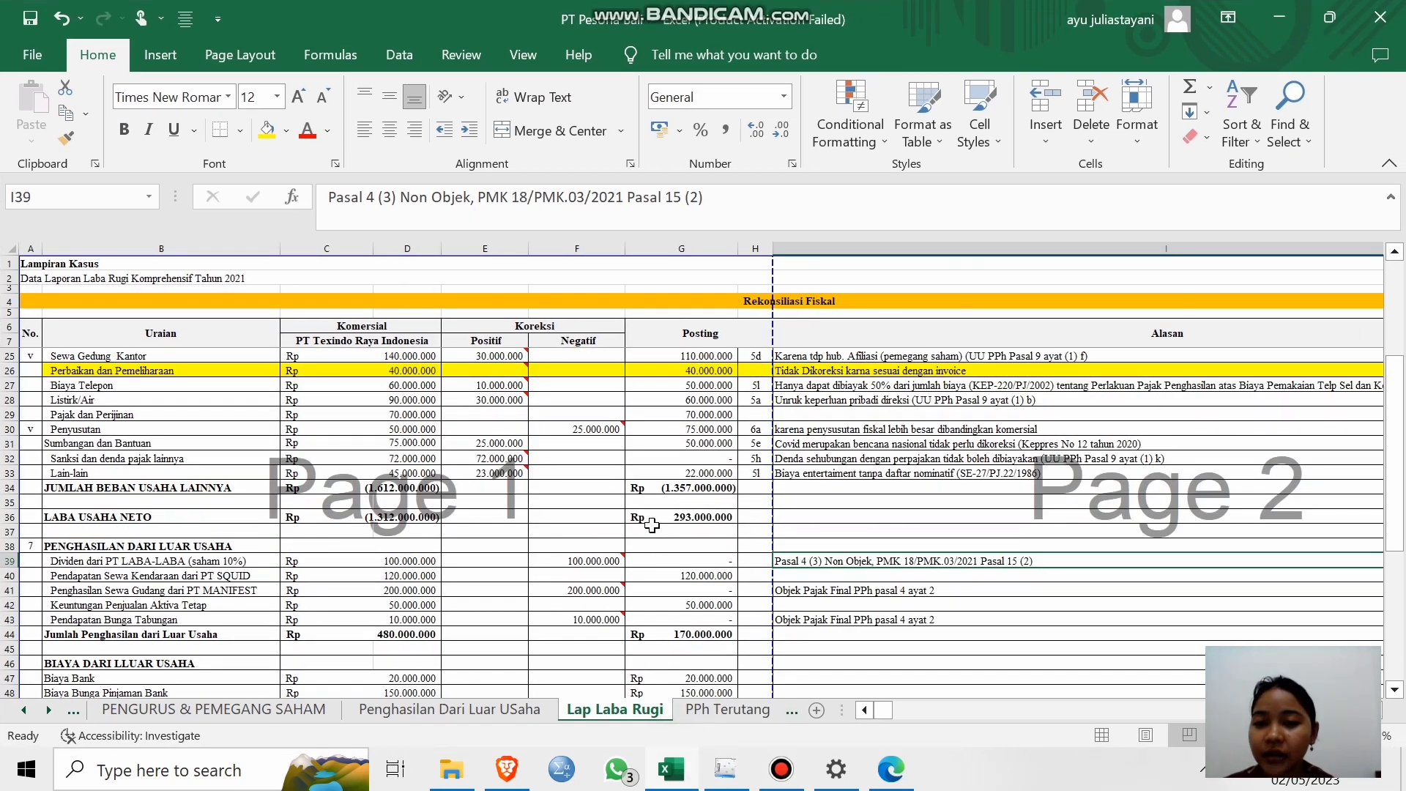
scroll(652, 526, down, 5)
scroll(652, 525, up, 2)
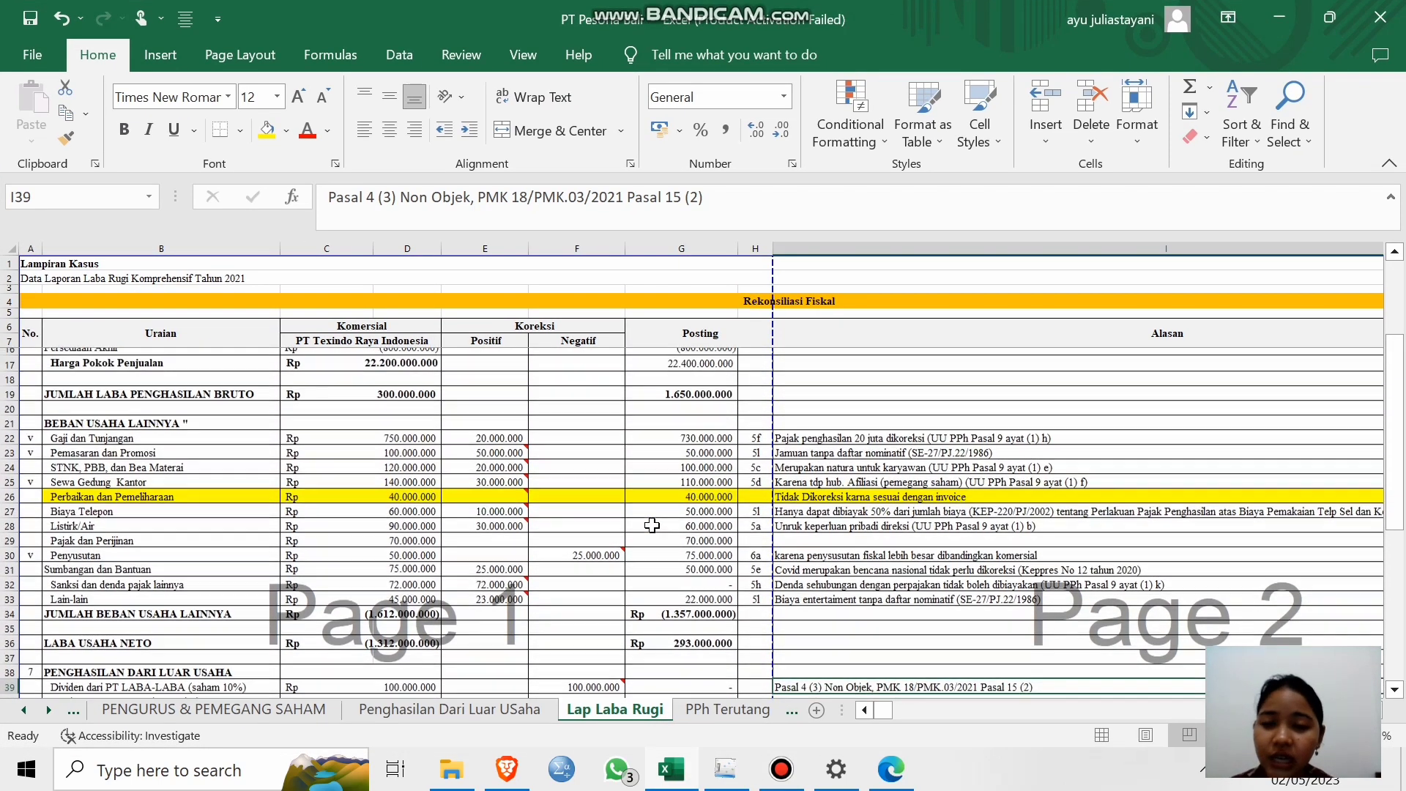
scroll(652, 525, down, 2)
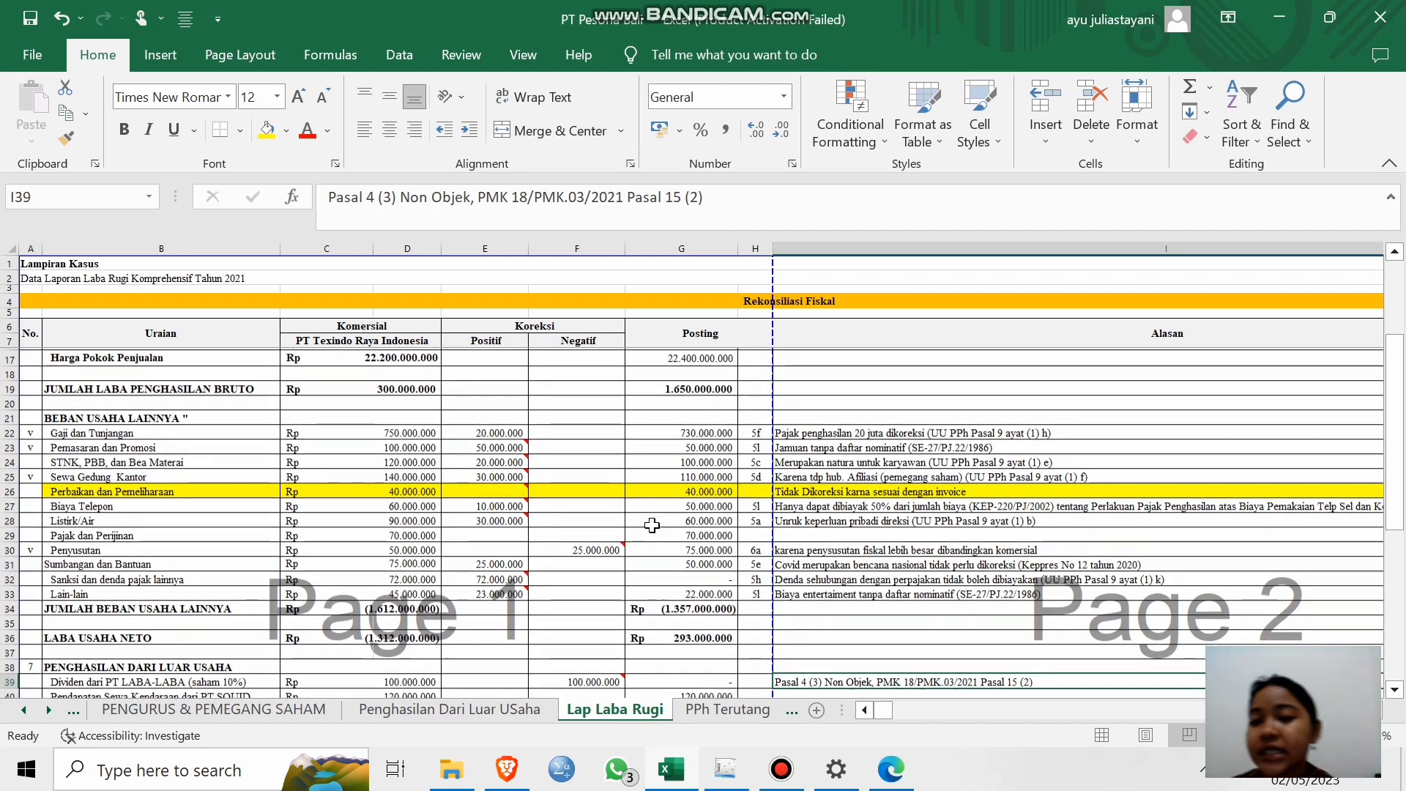
scroll(652, 525, up, 1)
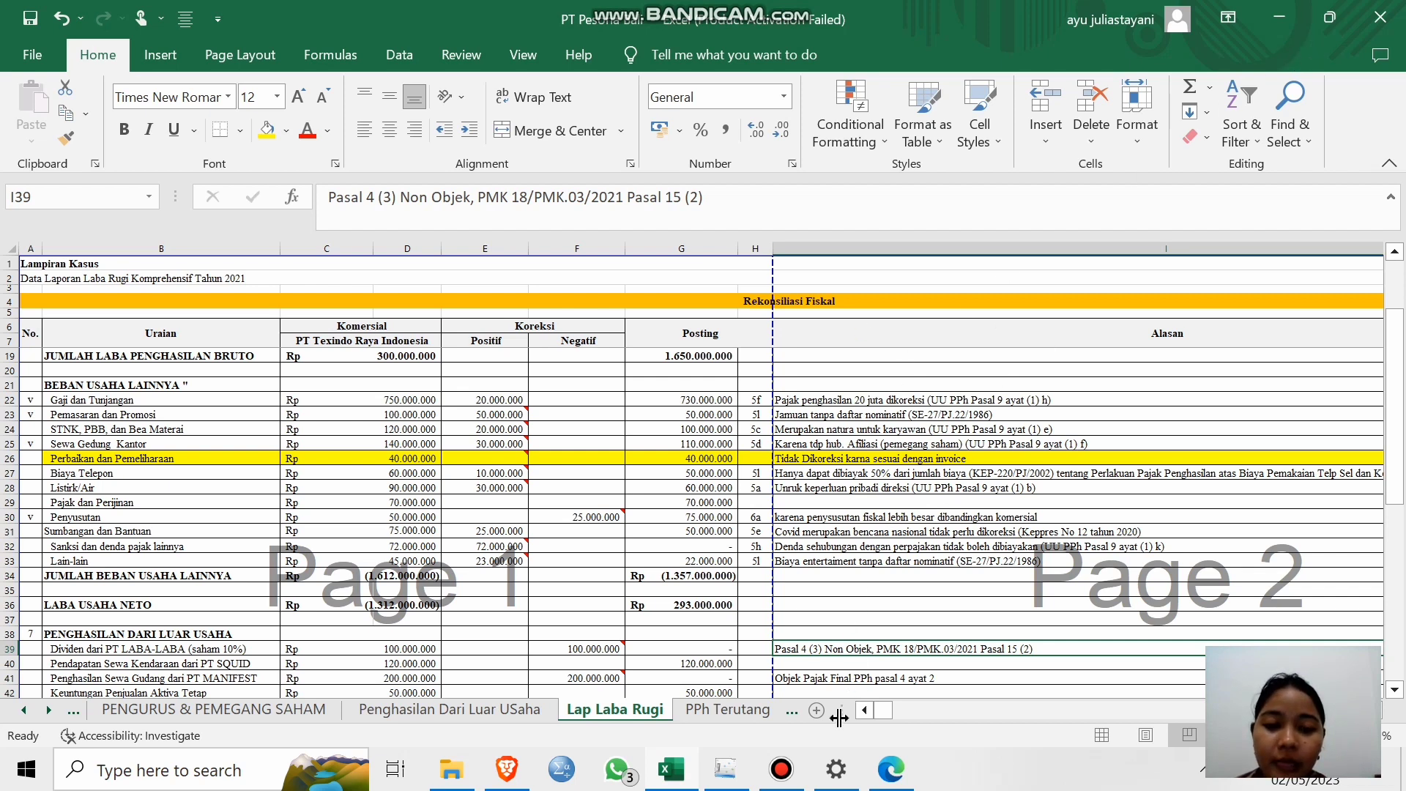
Back in e-SPT, review Formulir 1771-I pages Hal. 1 to Hal. 3, ending on the last.
click(720, 772)
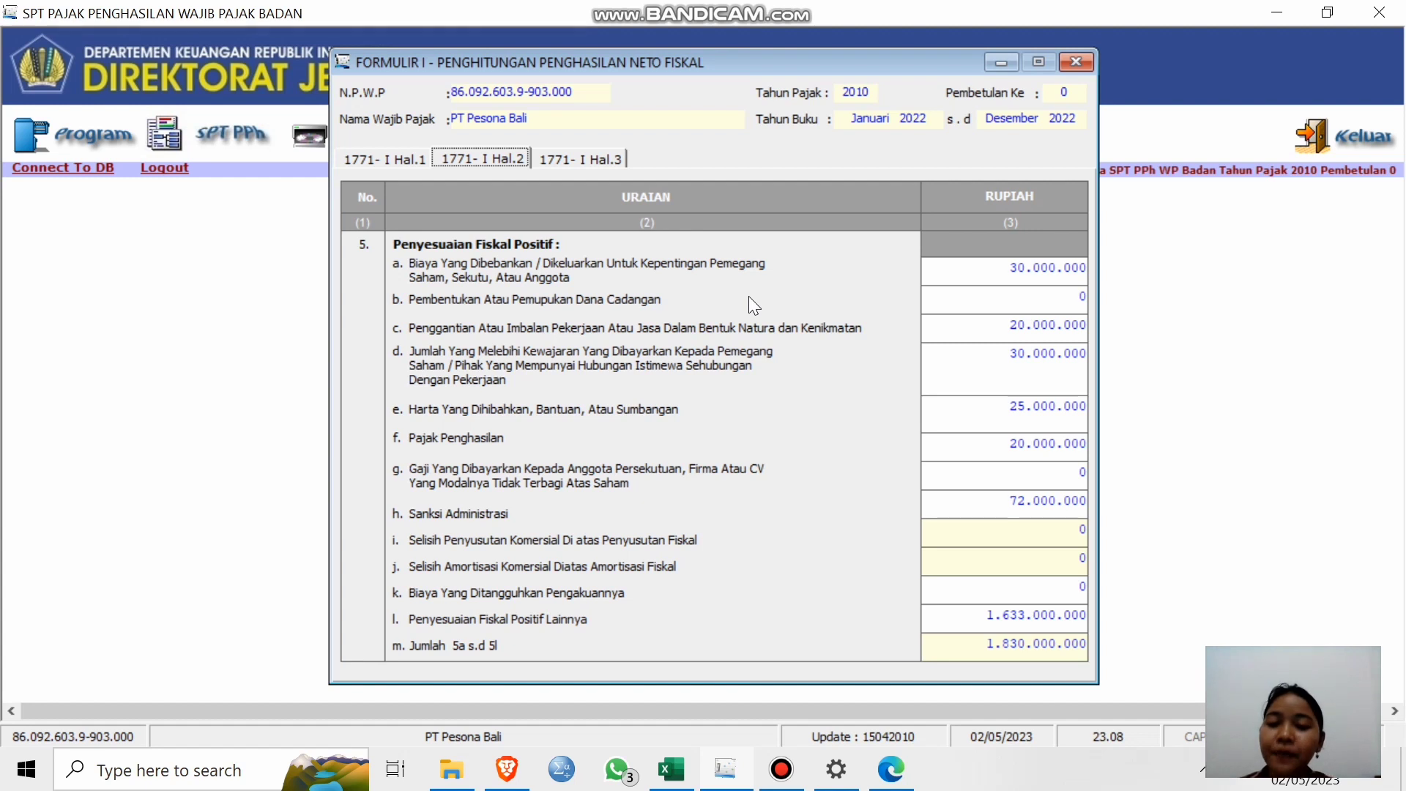
click(601, 160)
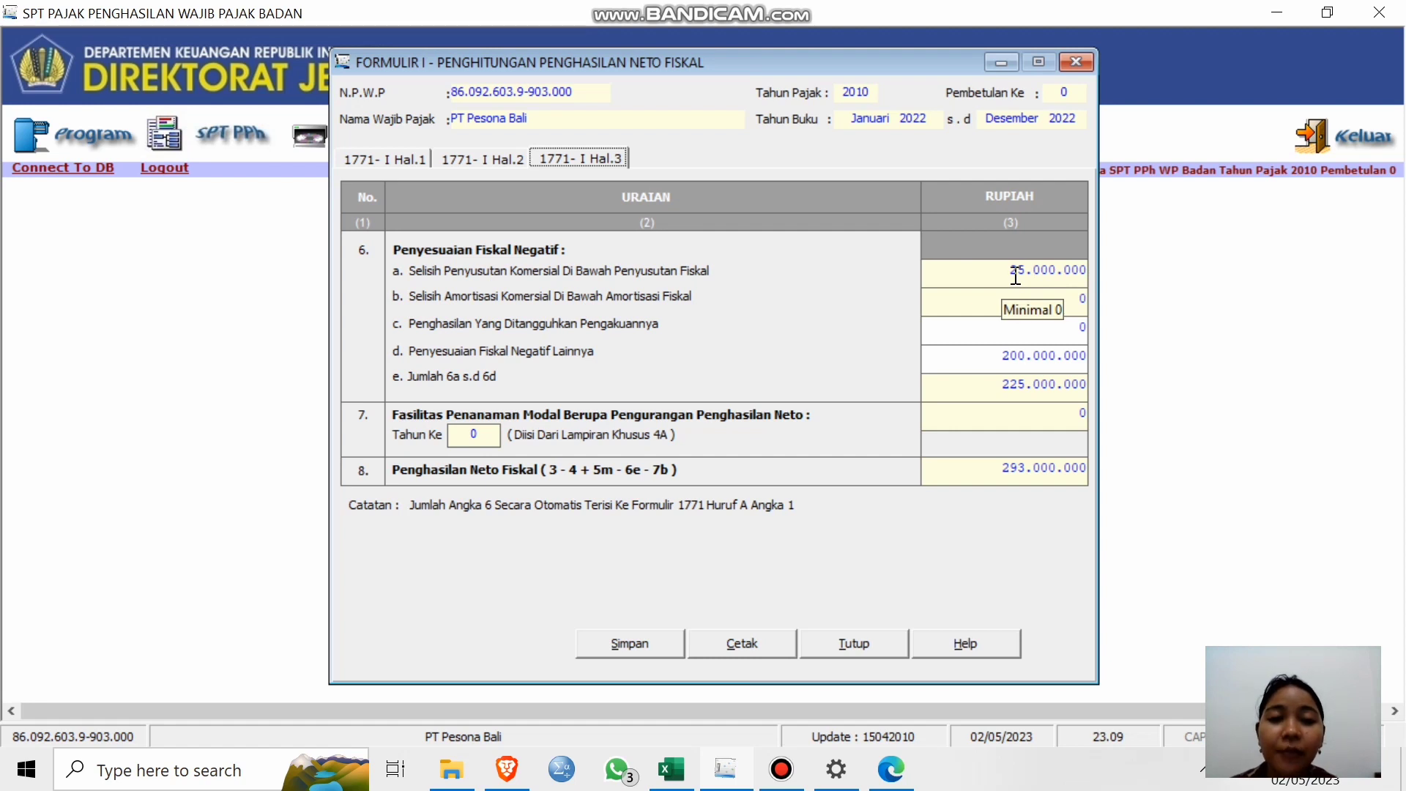
click(474, 160)
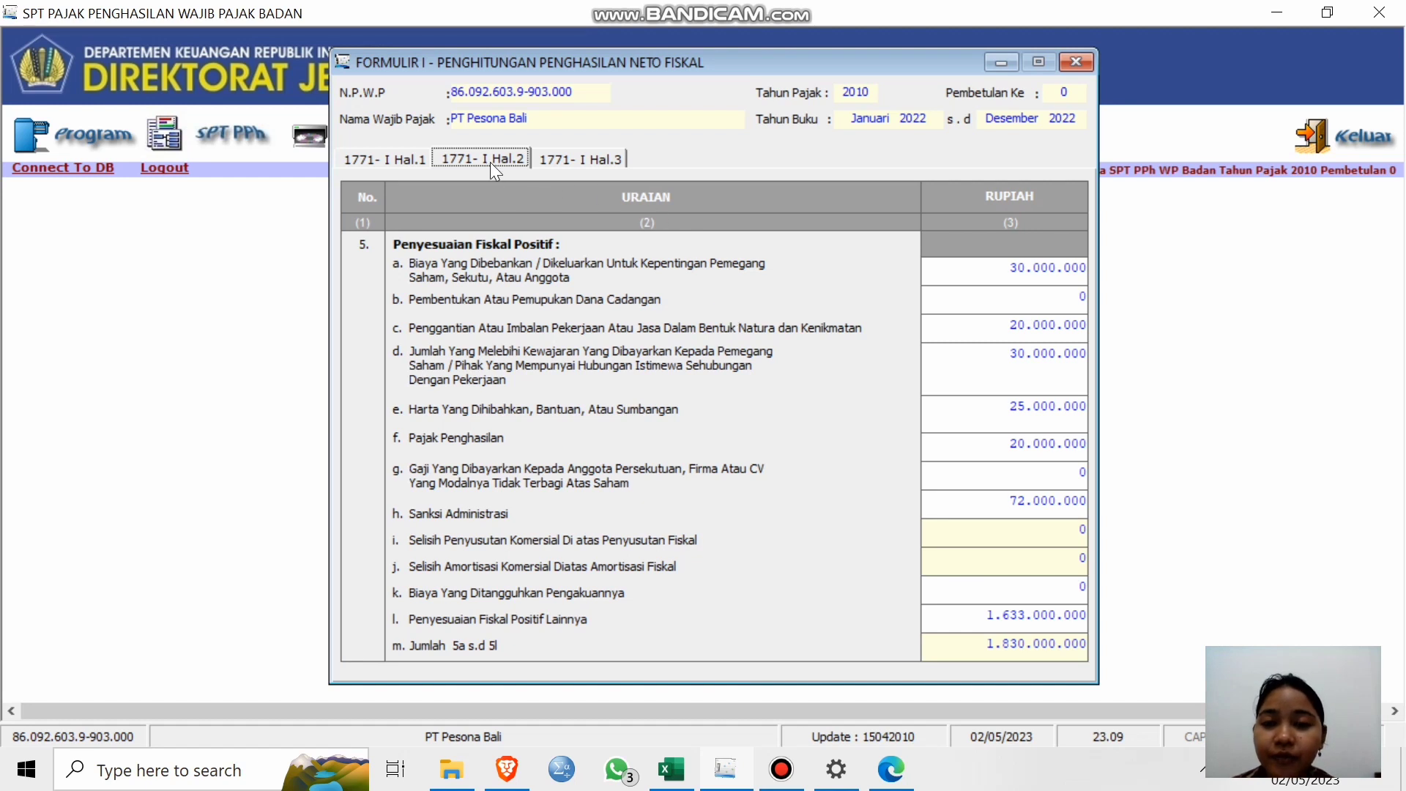
click(396, 160)
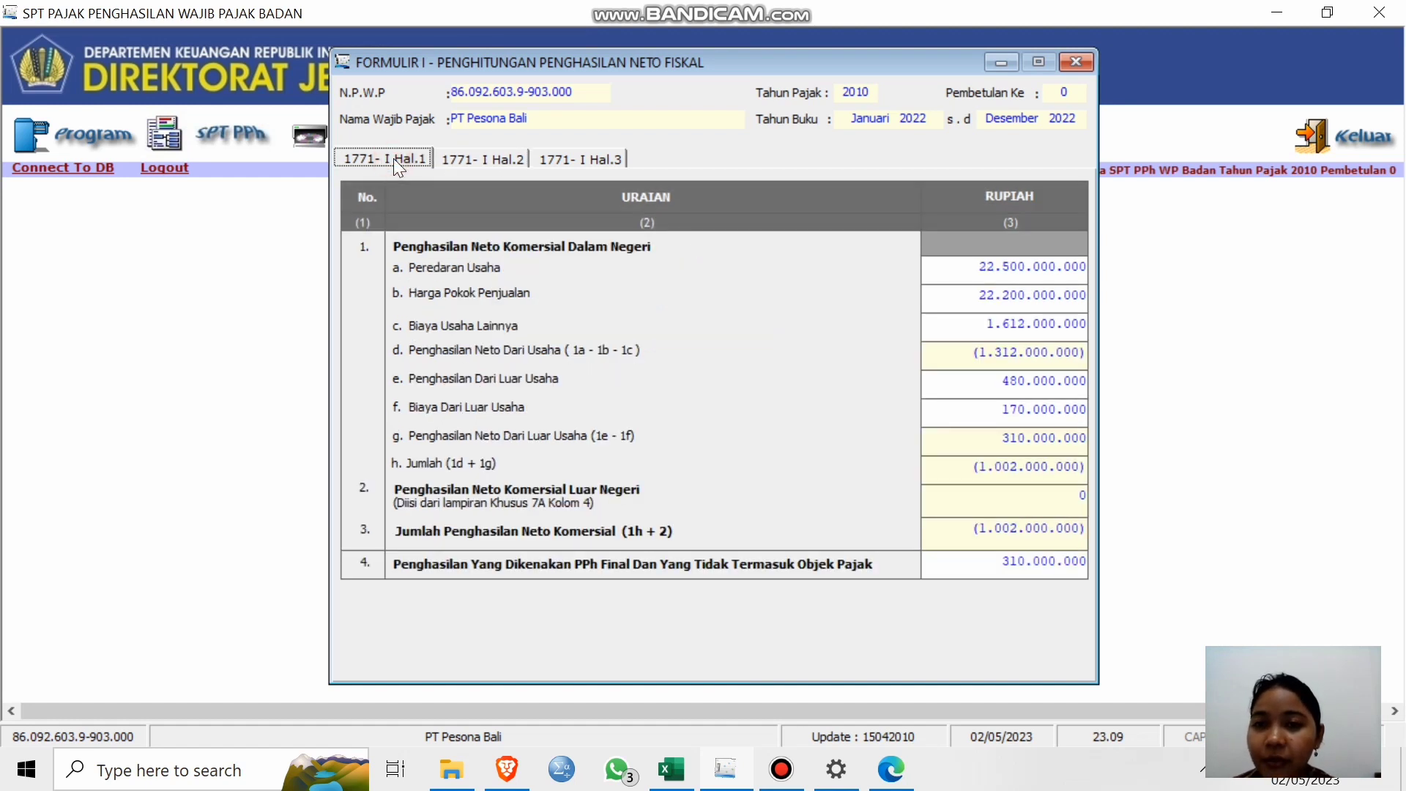
click(478, 161)
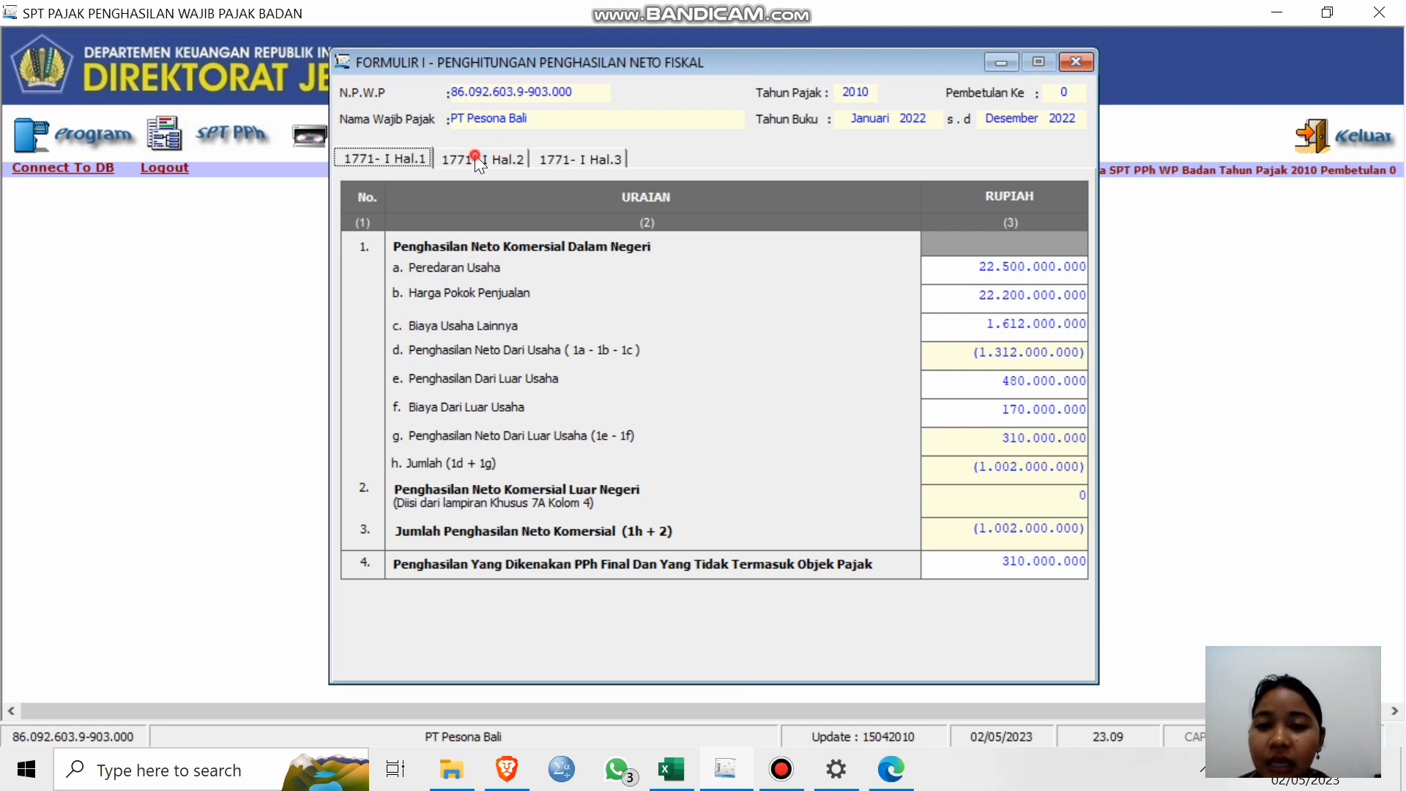
click(574, 160)
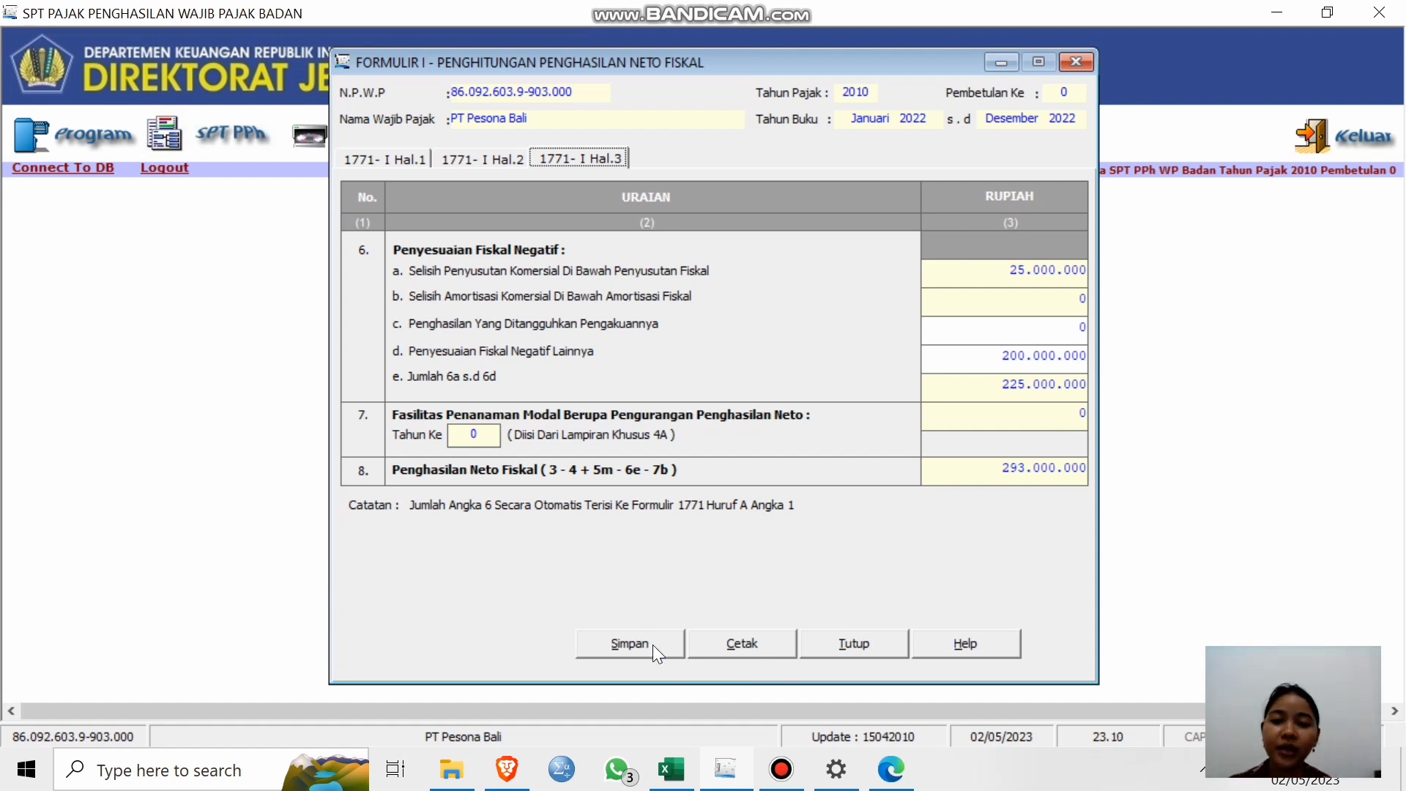
Save Formulir 1771-I with fiscal net income 293.000.000 and close the form.
click(630, 645)
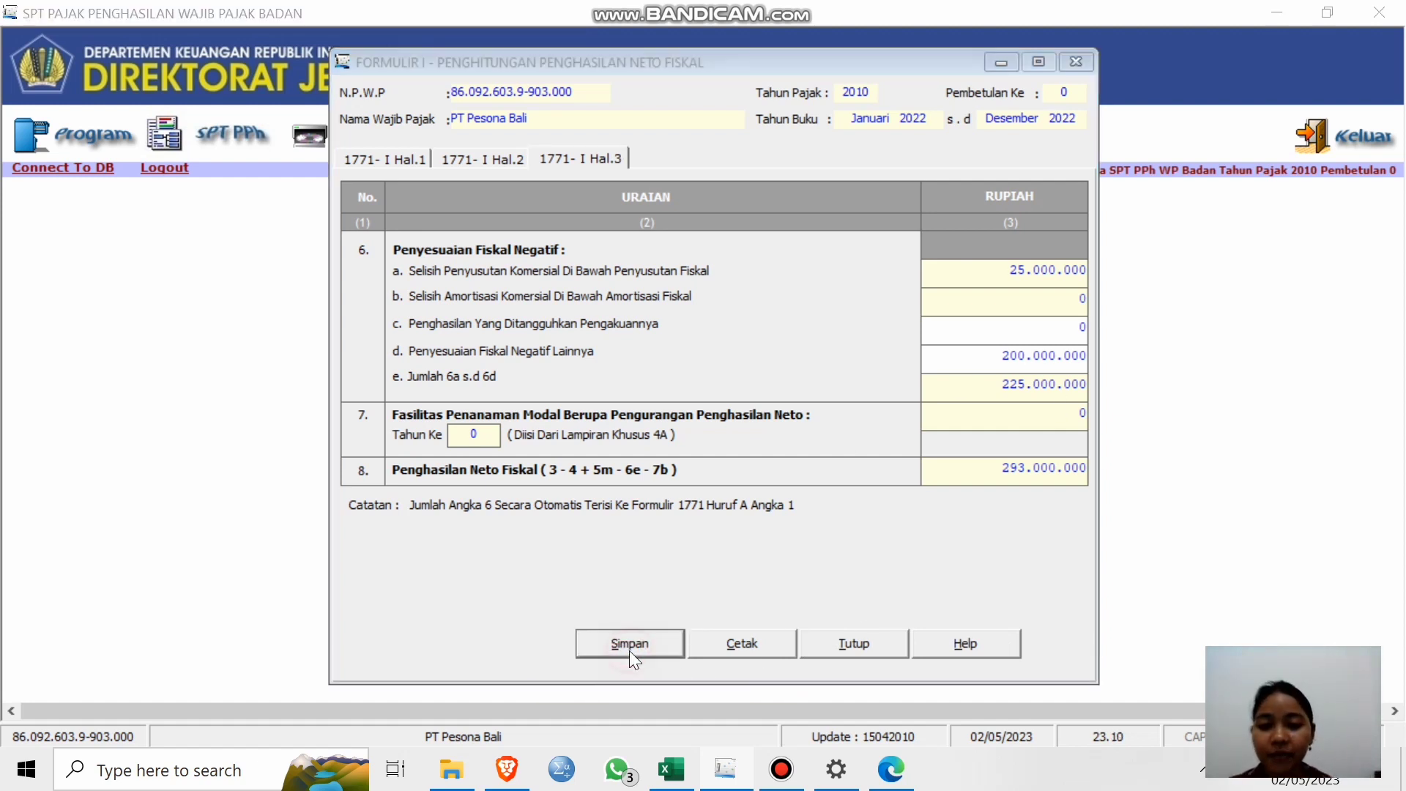
click(709, 450)
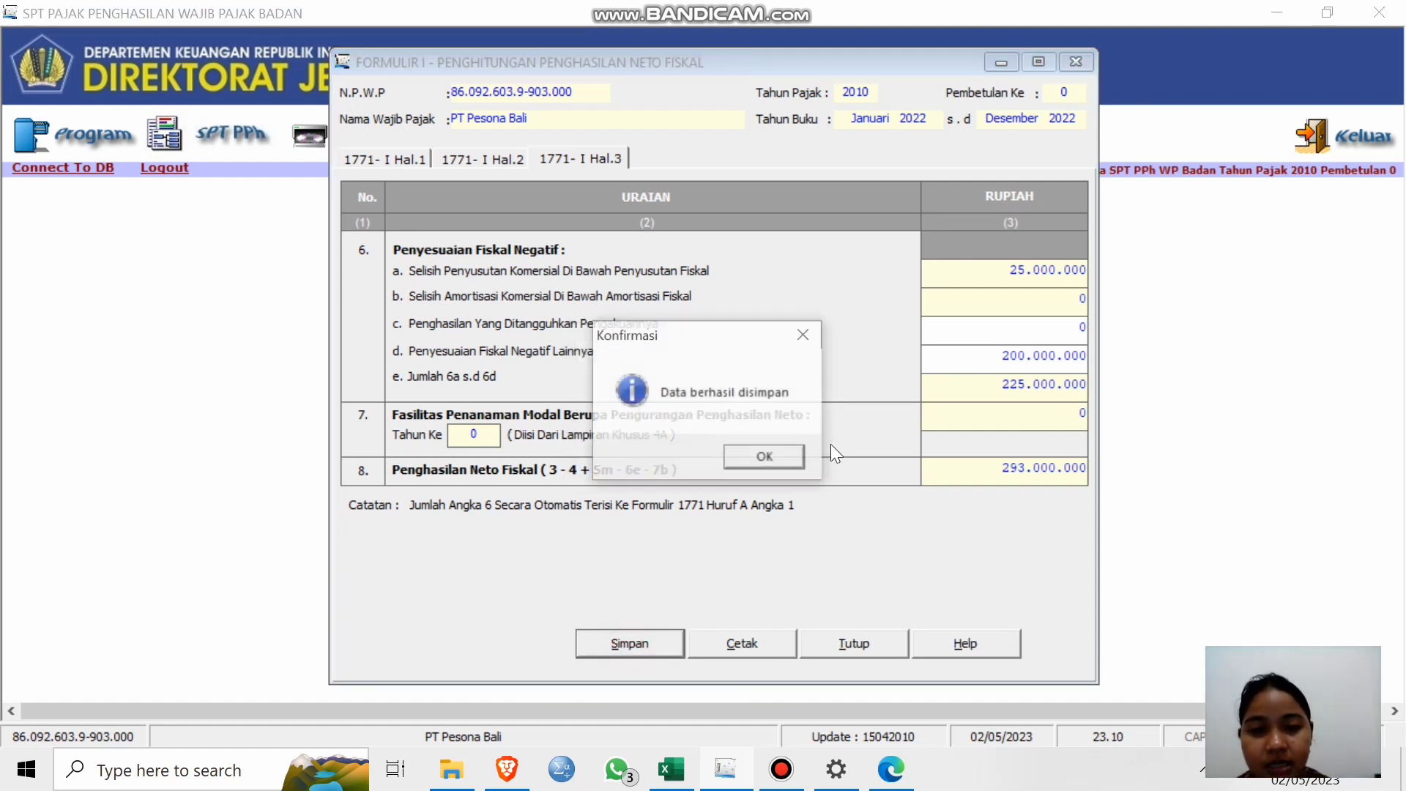
click(752, 462)
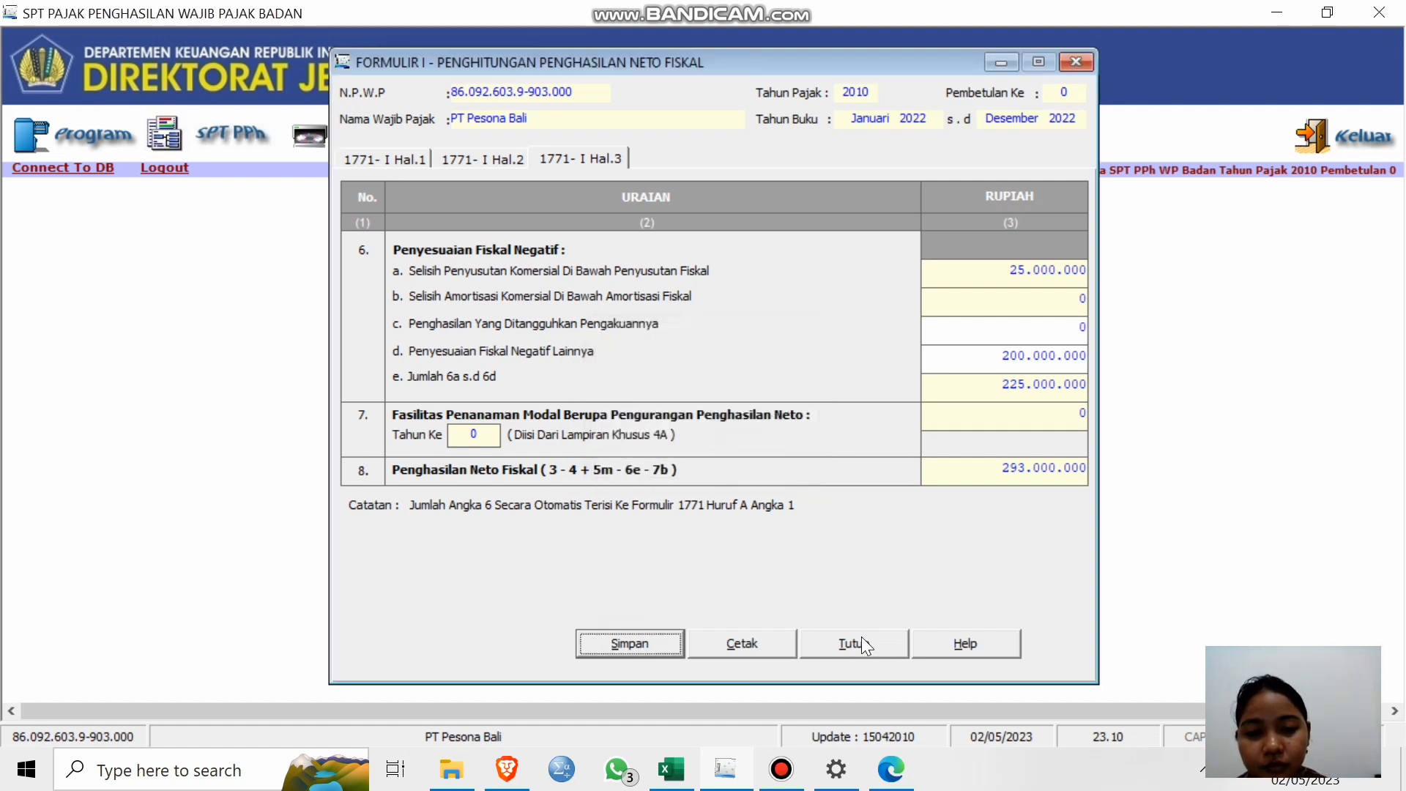
click(862, 645)
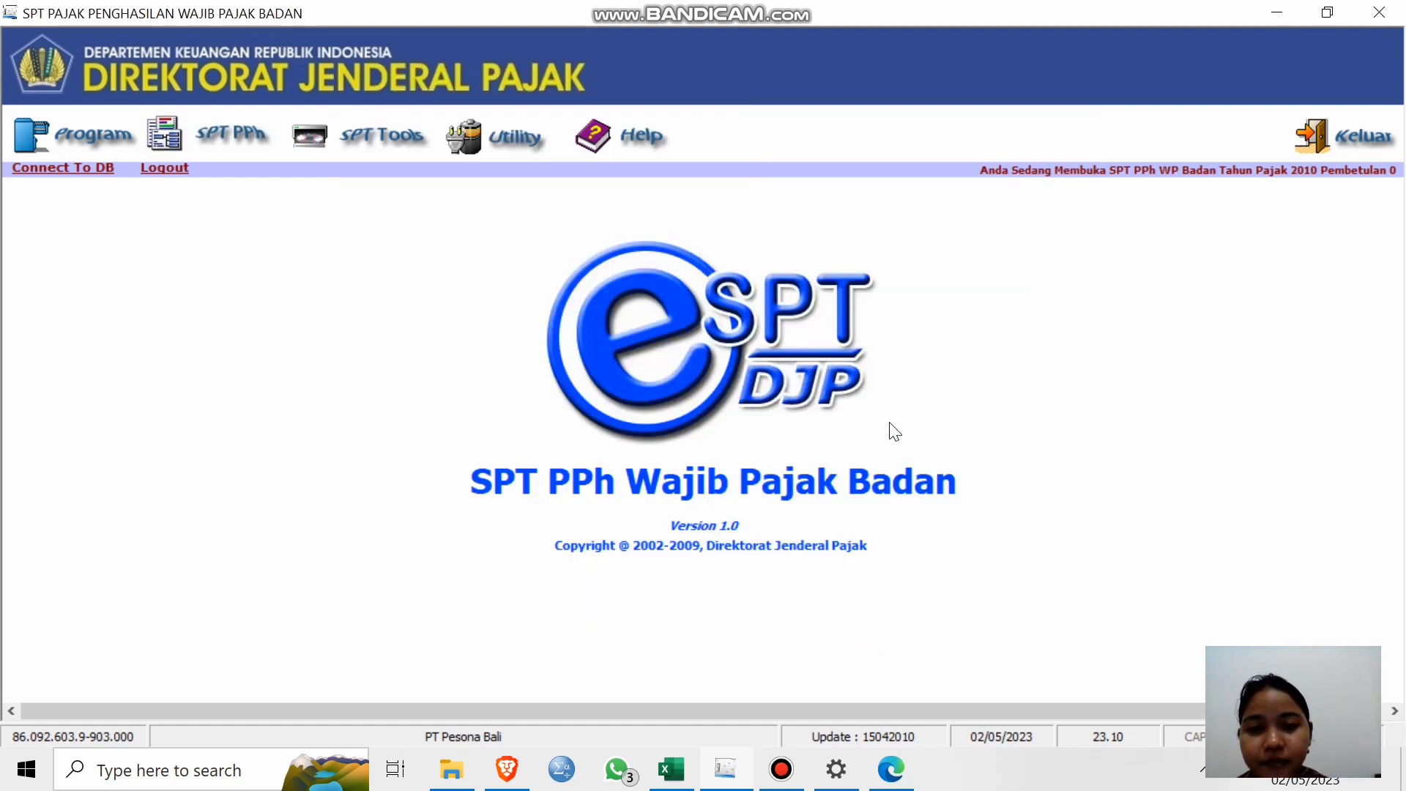
click(207, 125)
Open the main SPT Tahunan PPh WP Badan form at sections A–C.
mouse_move(258, 198)
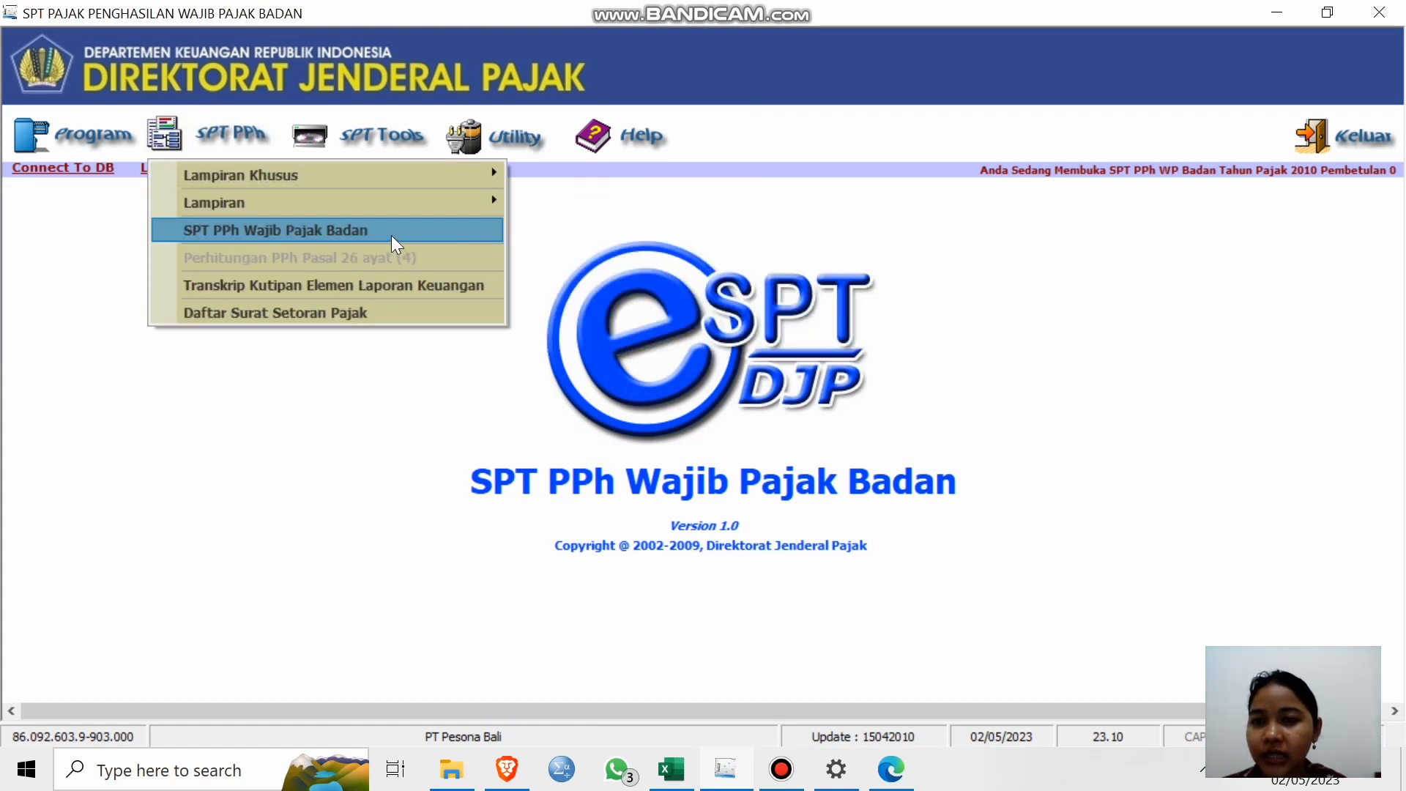
click(392, 235)
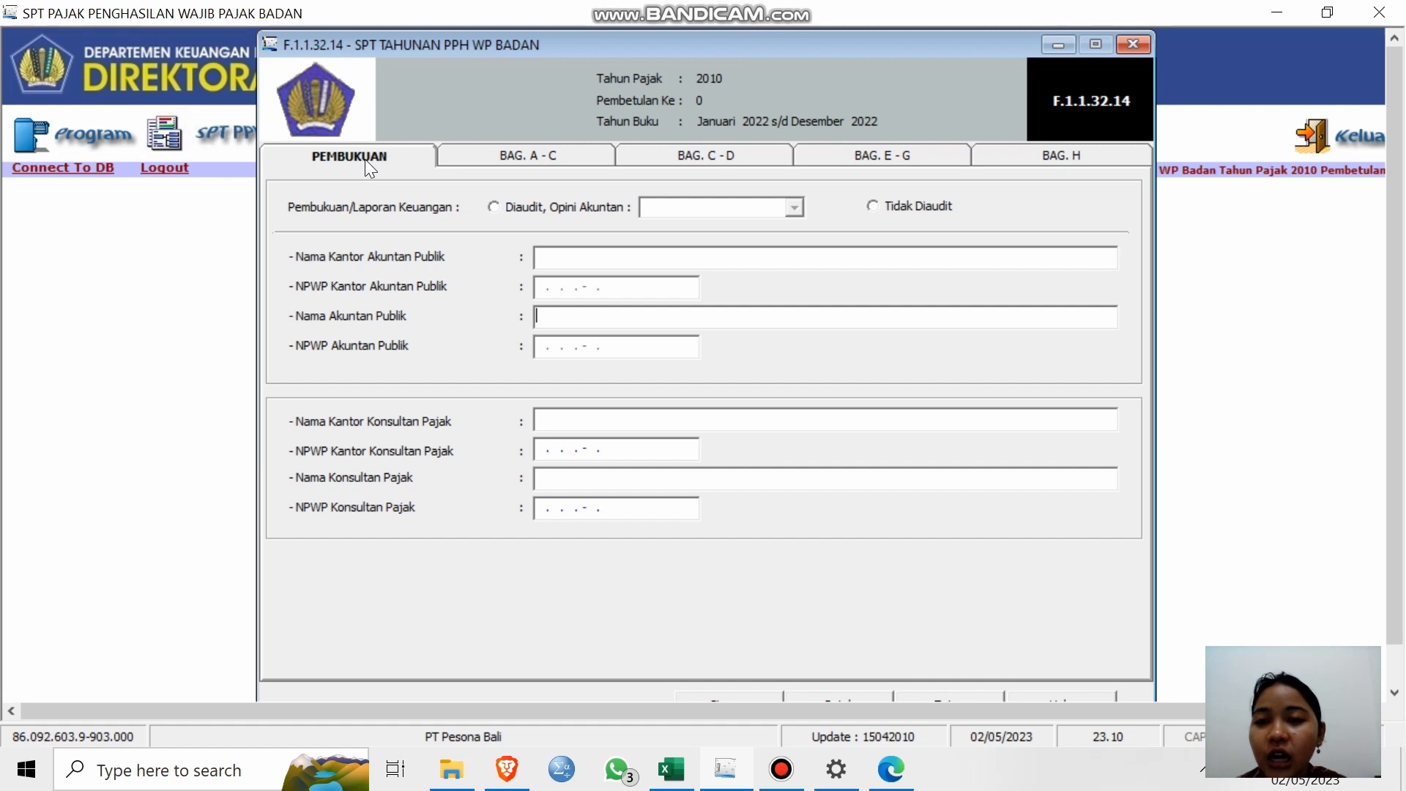
click(517, 158)
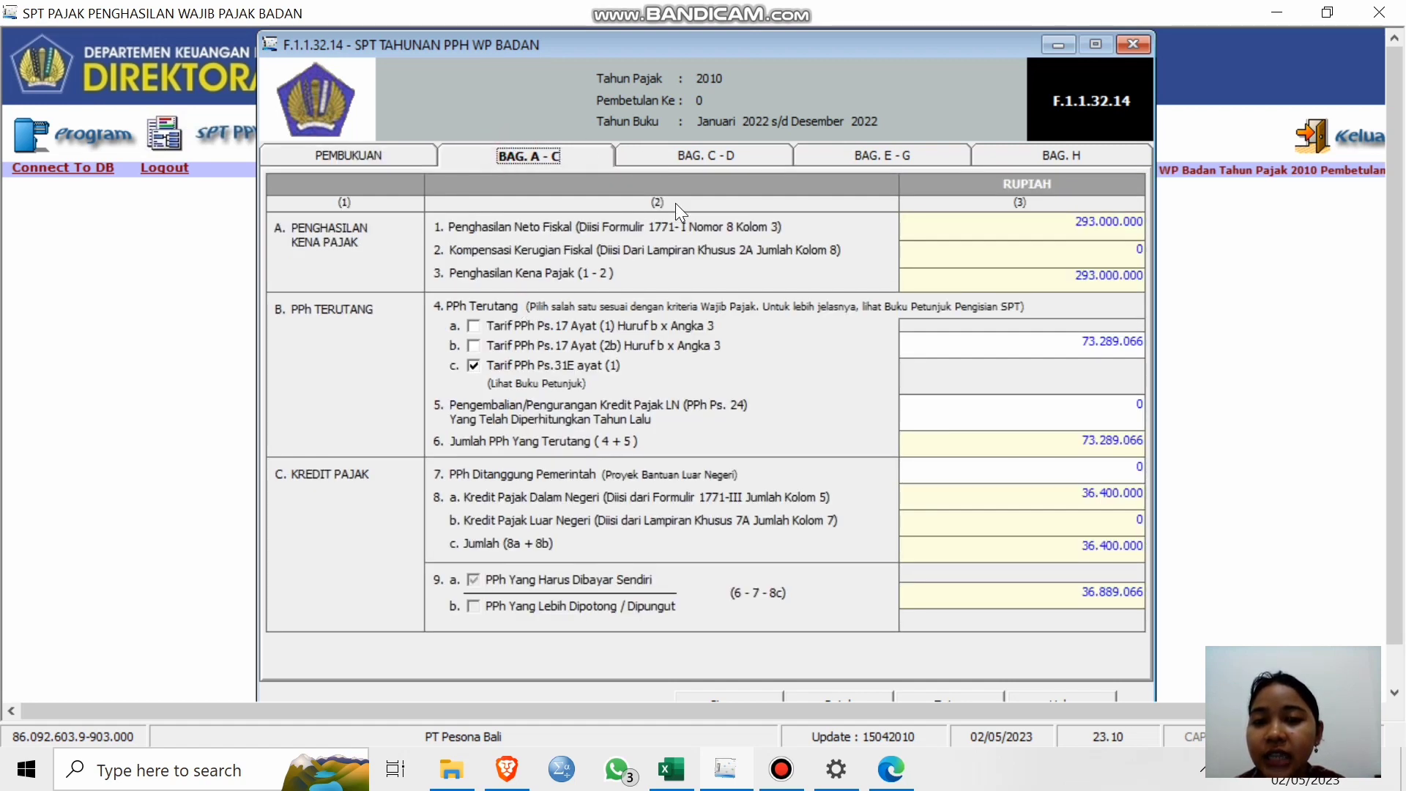
Page through sections C–D, E–G and H, ending on the Pembukuan section.
click(709, 158)
click(904, 151)
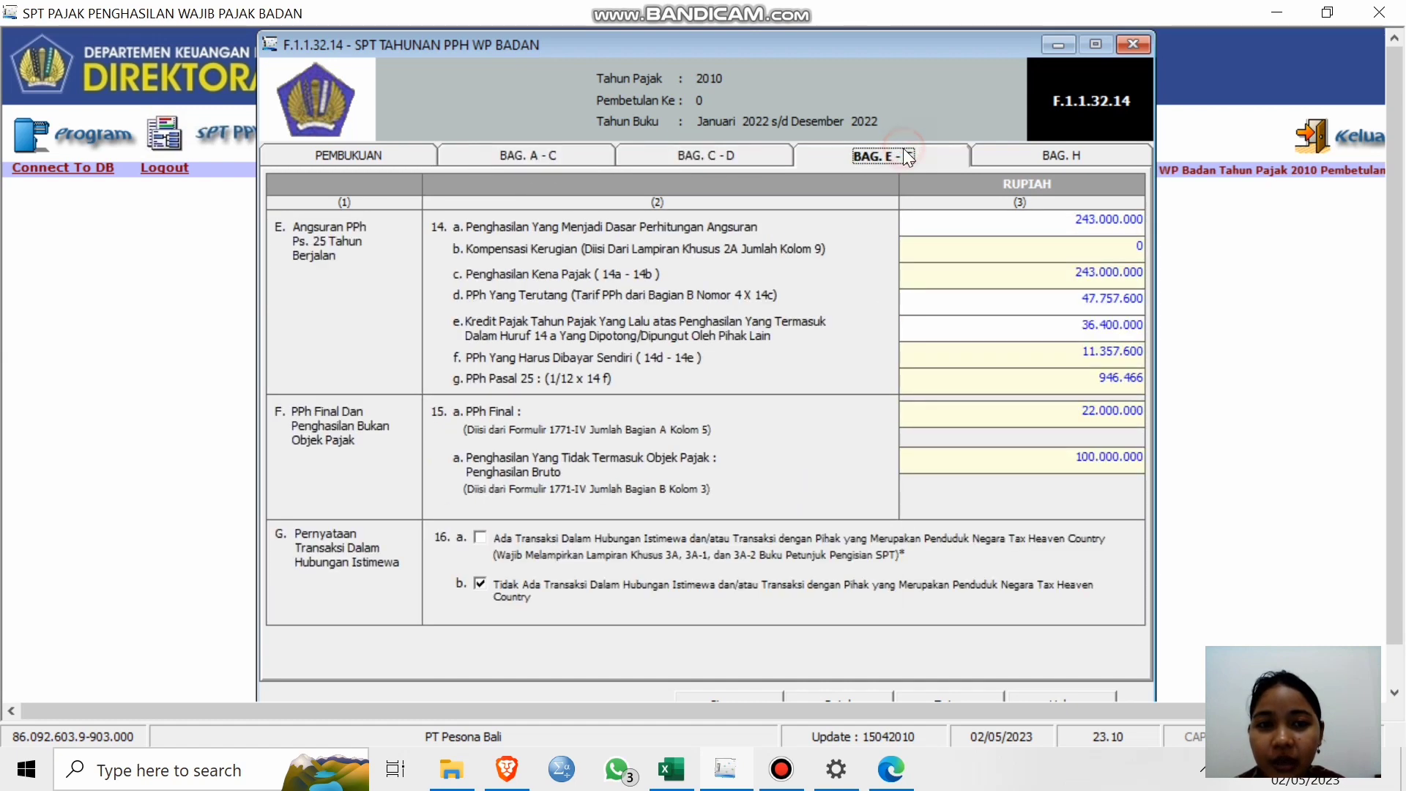
click(1069, 156)
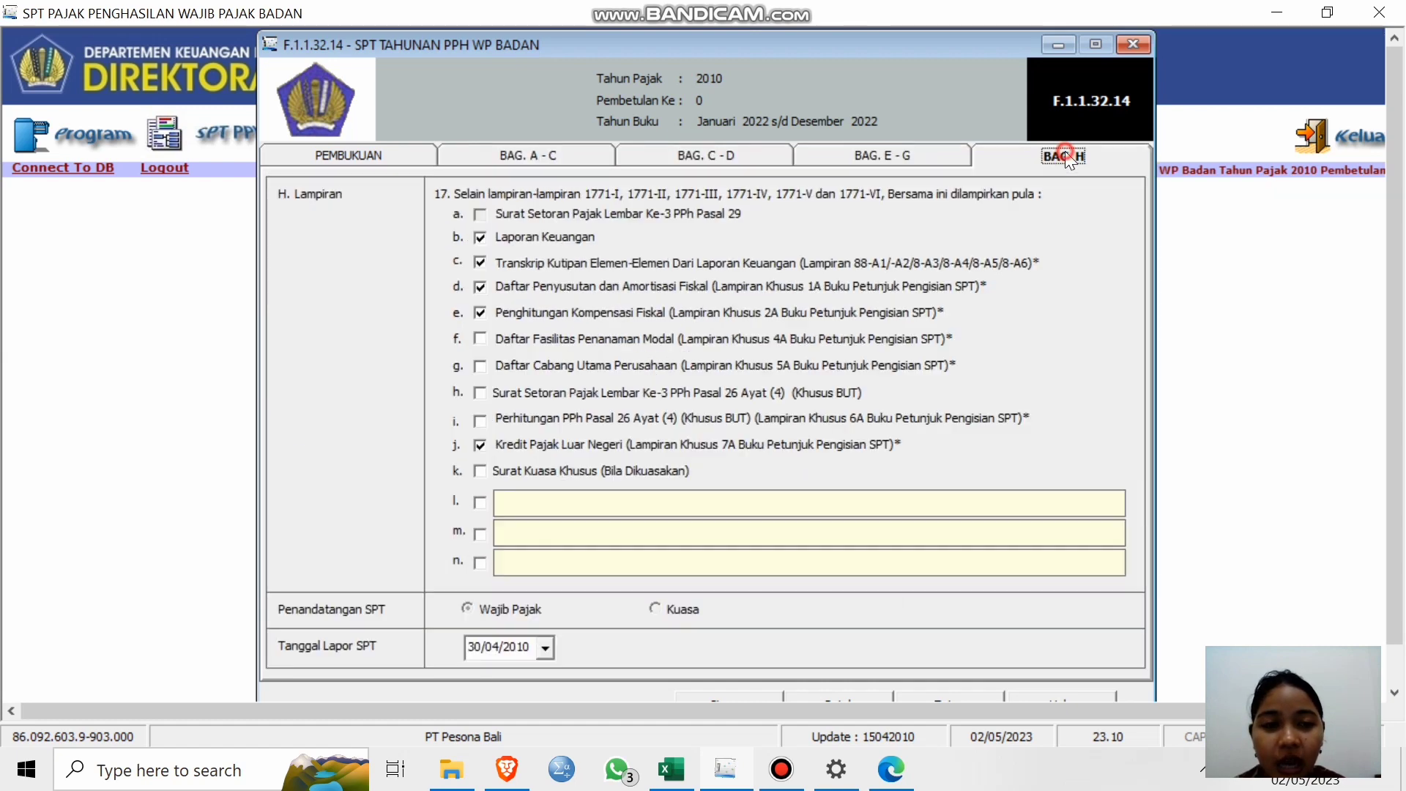
click(339, 156)
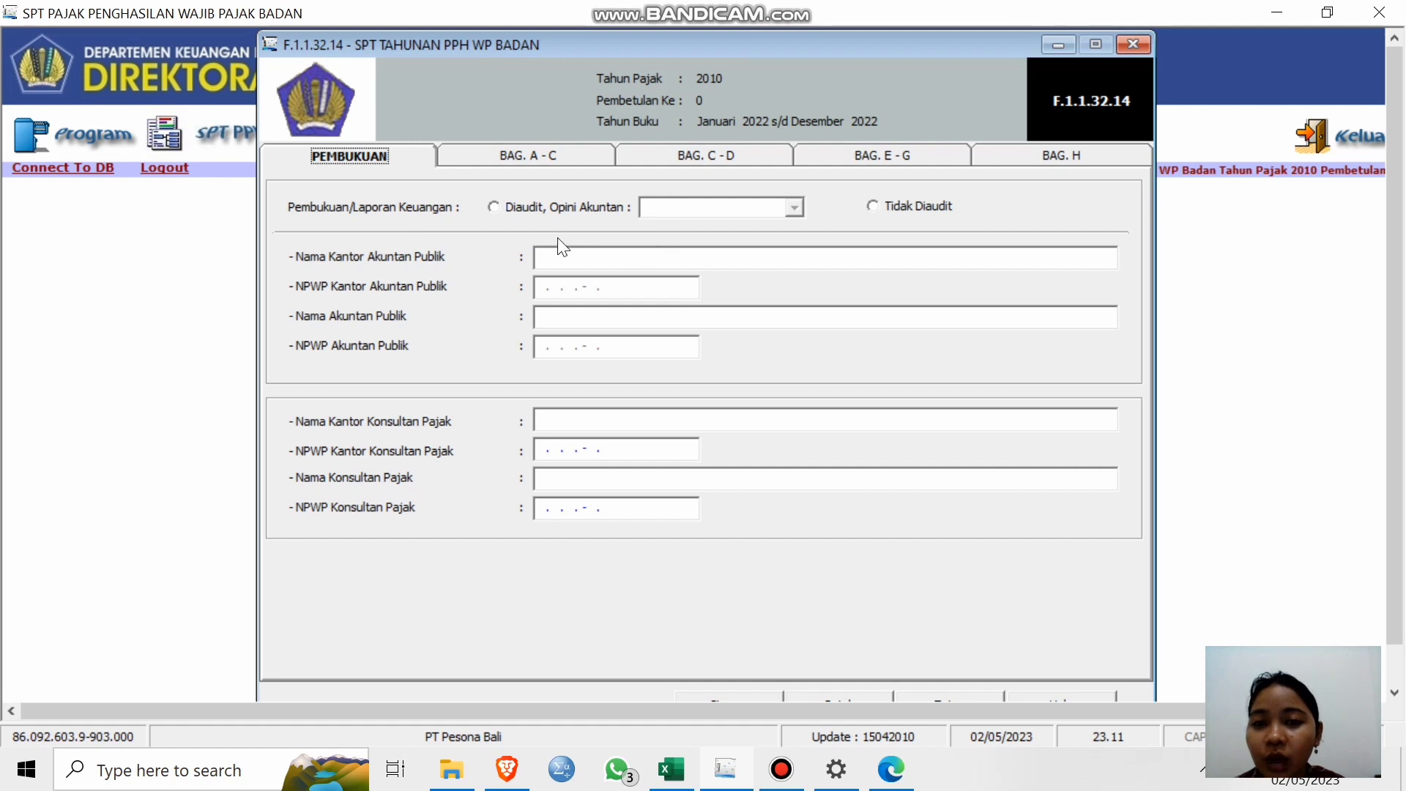
Mark the books Tidak Diaudit, confirming the auditor opinion in the INFORMASI PERUSAHAAN sheet's C12.
click(496, 207)
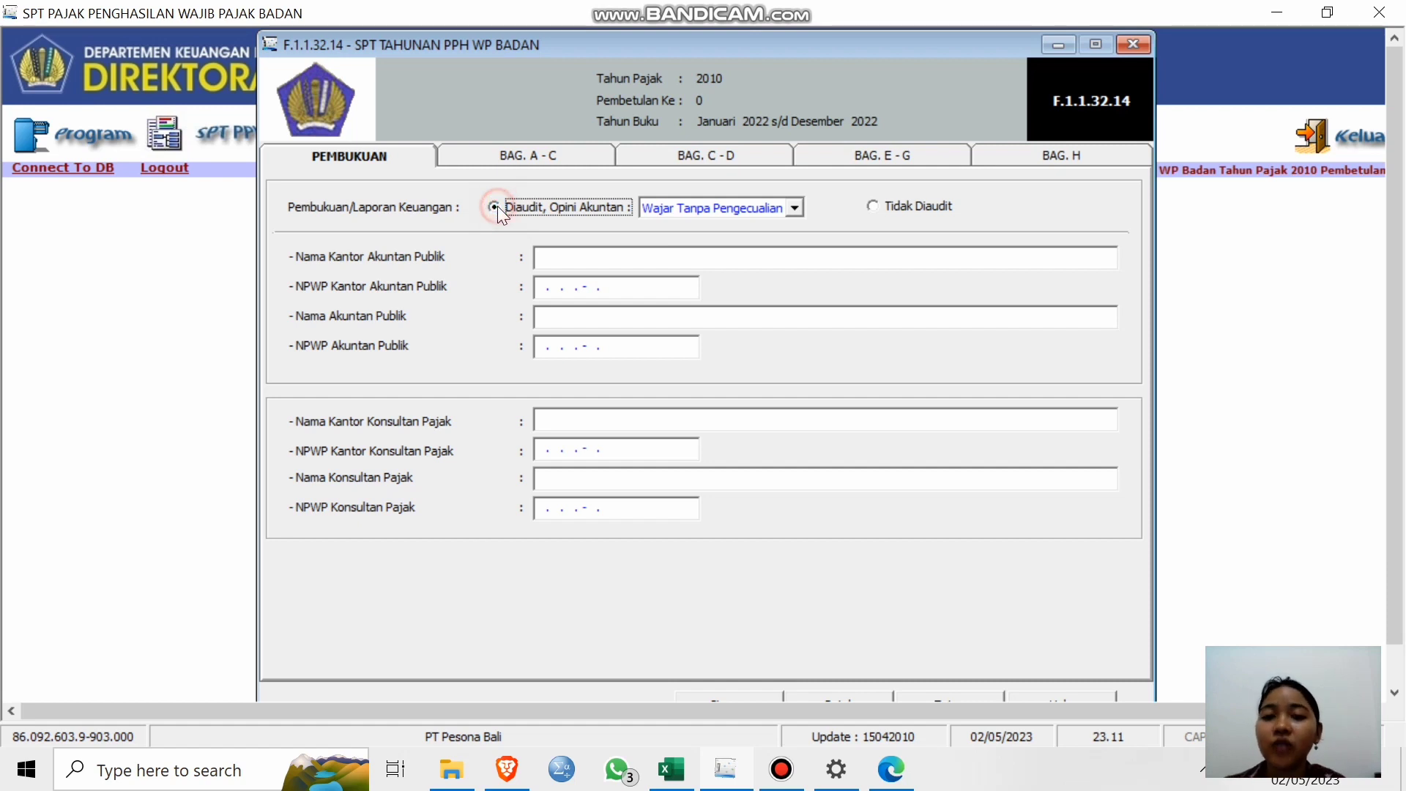
click(877, 208)
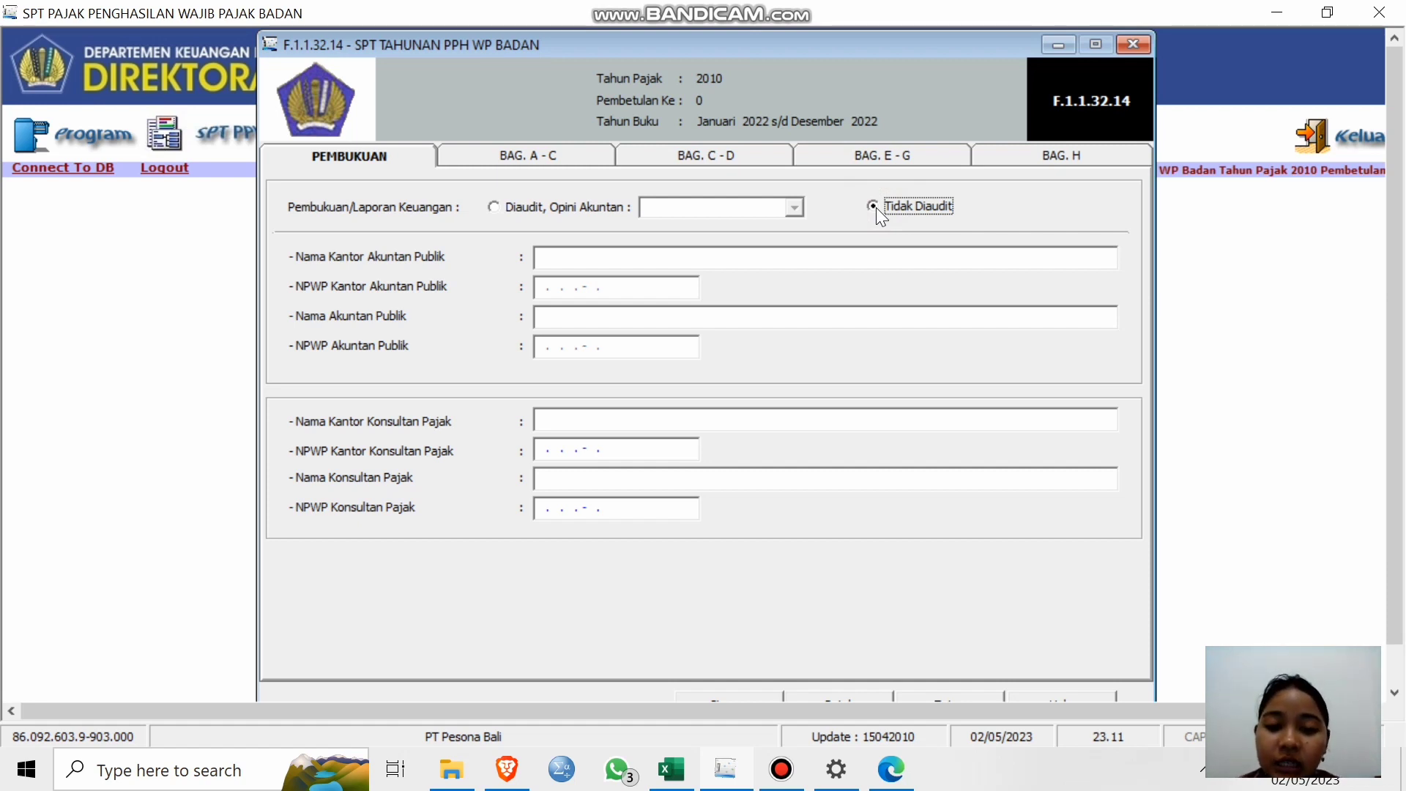
mouse_move(669, 762)
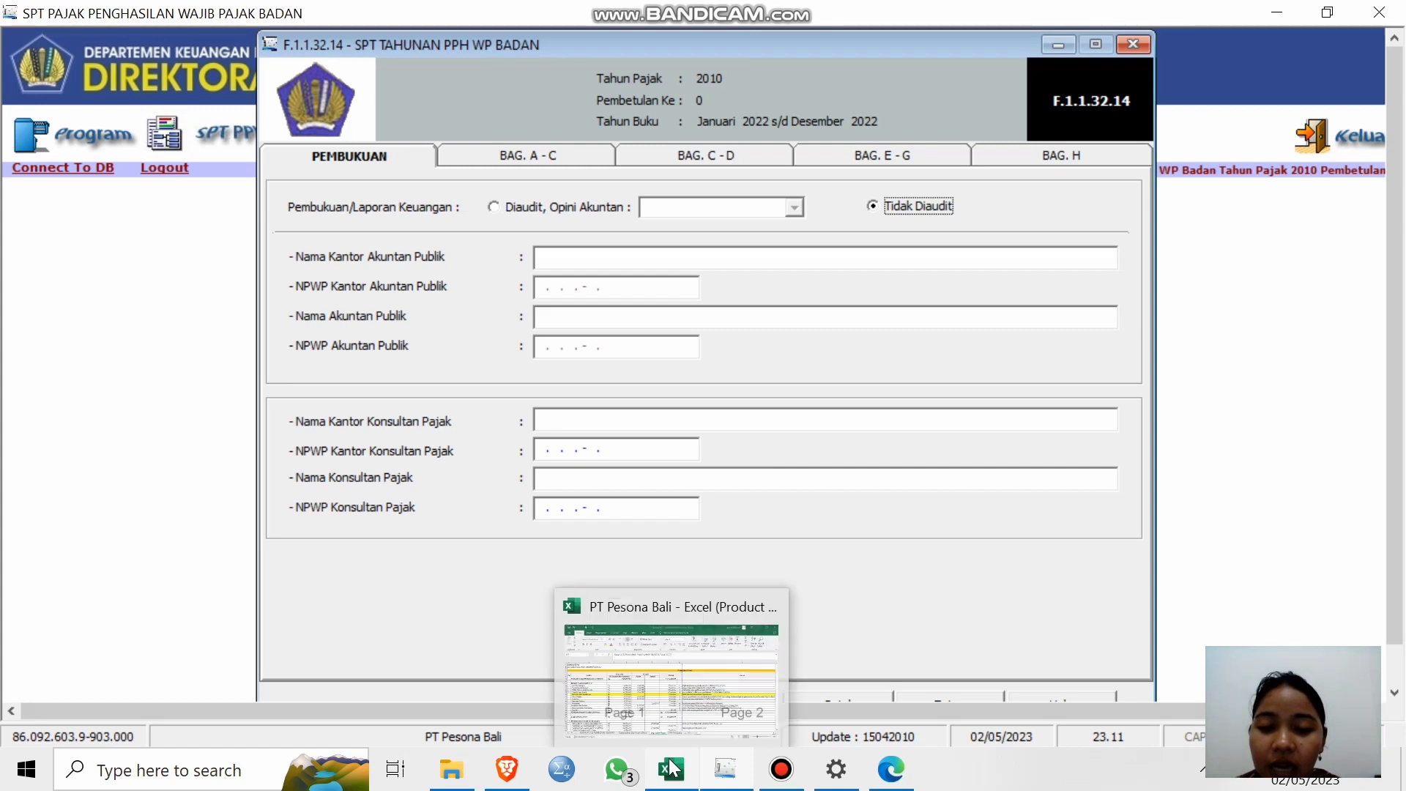
click(708, 656)
click(73, 709)
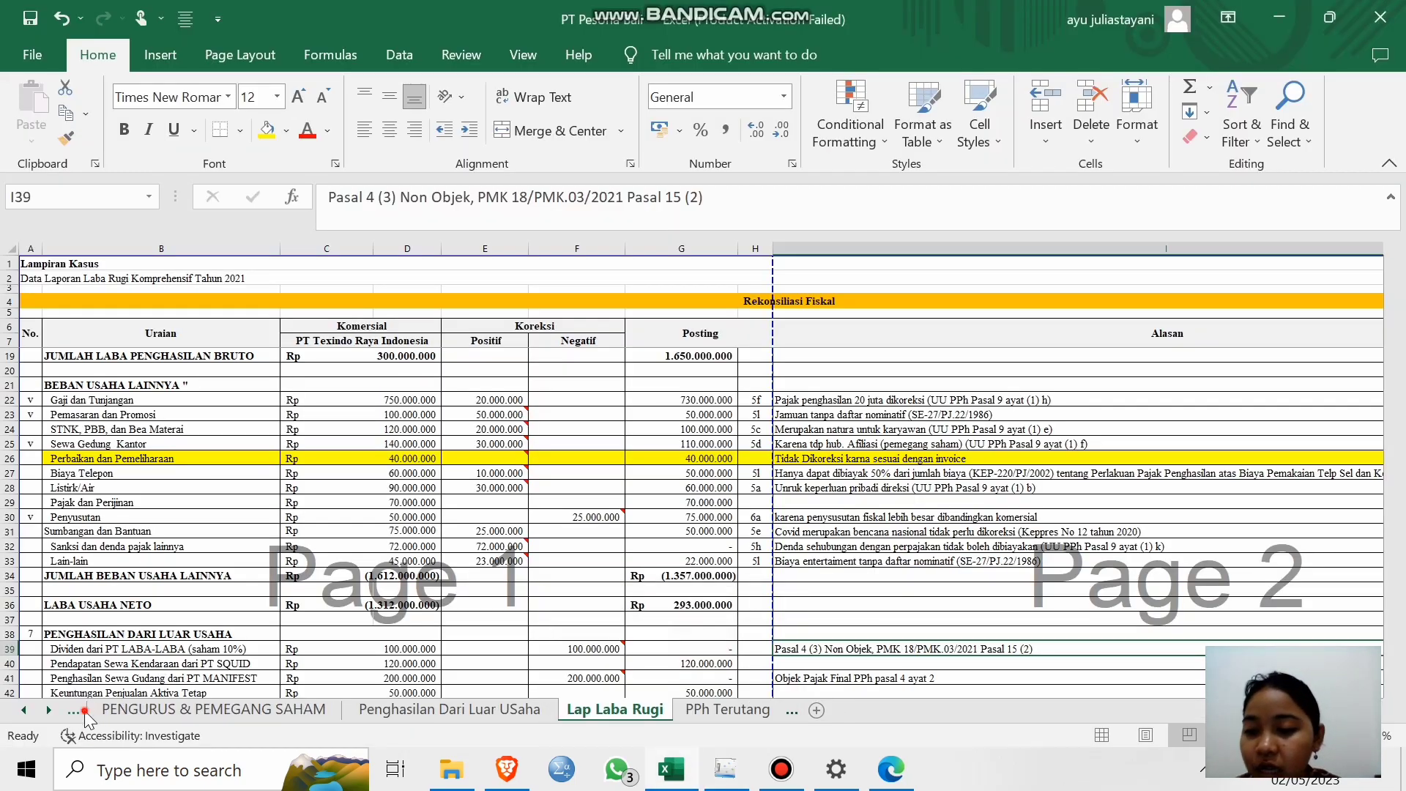
click(99, 710)
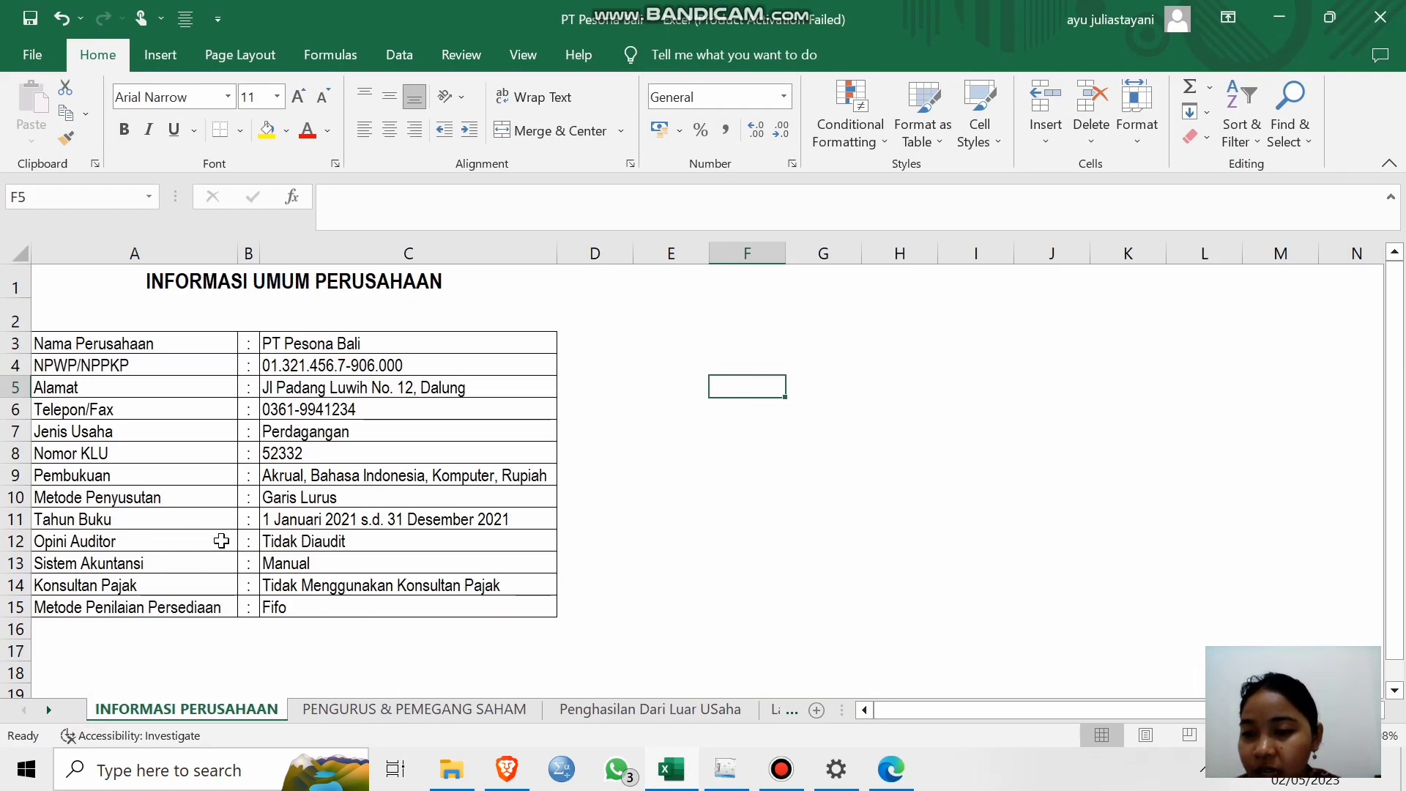
click(332, 539)
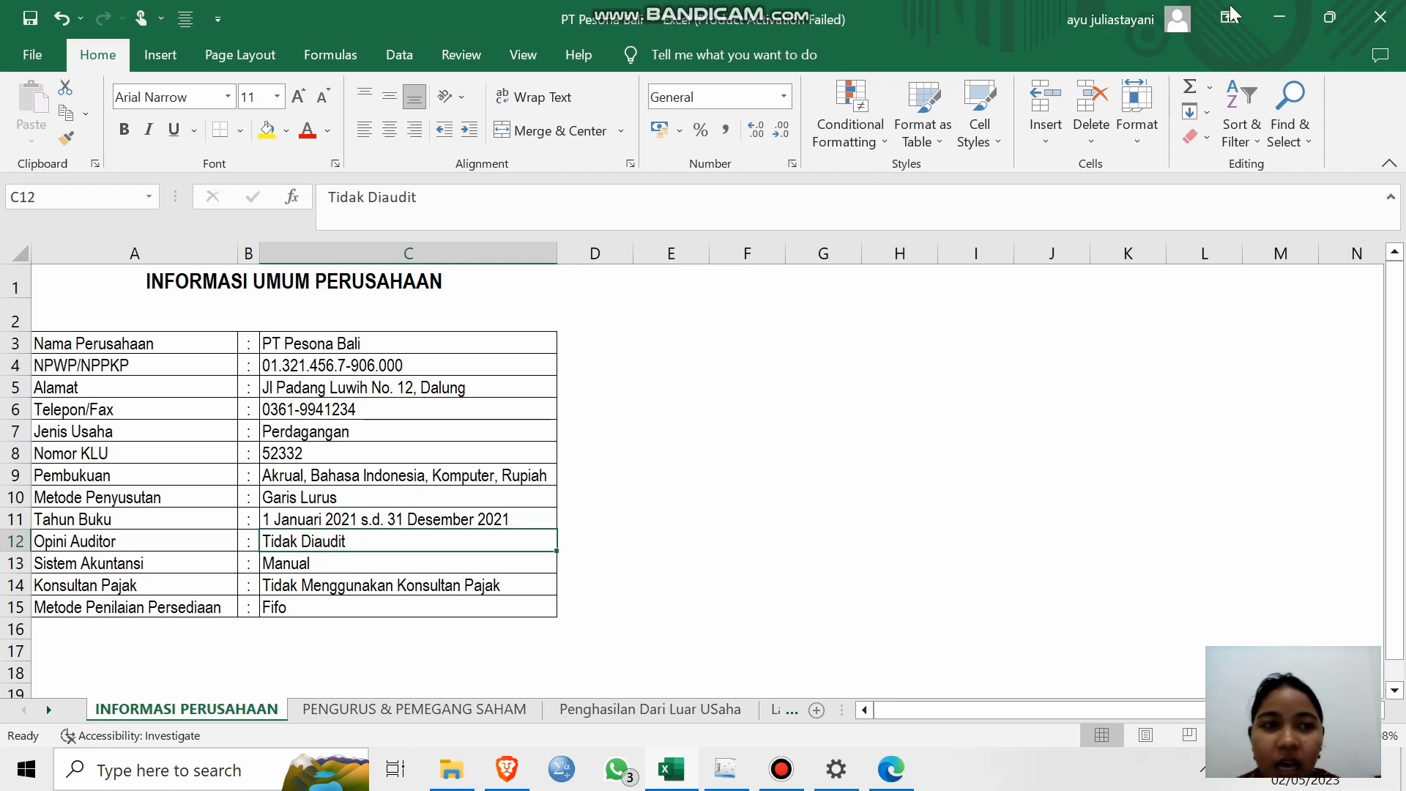
click(1279, 17)
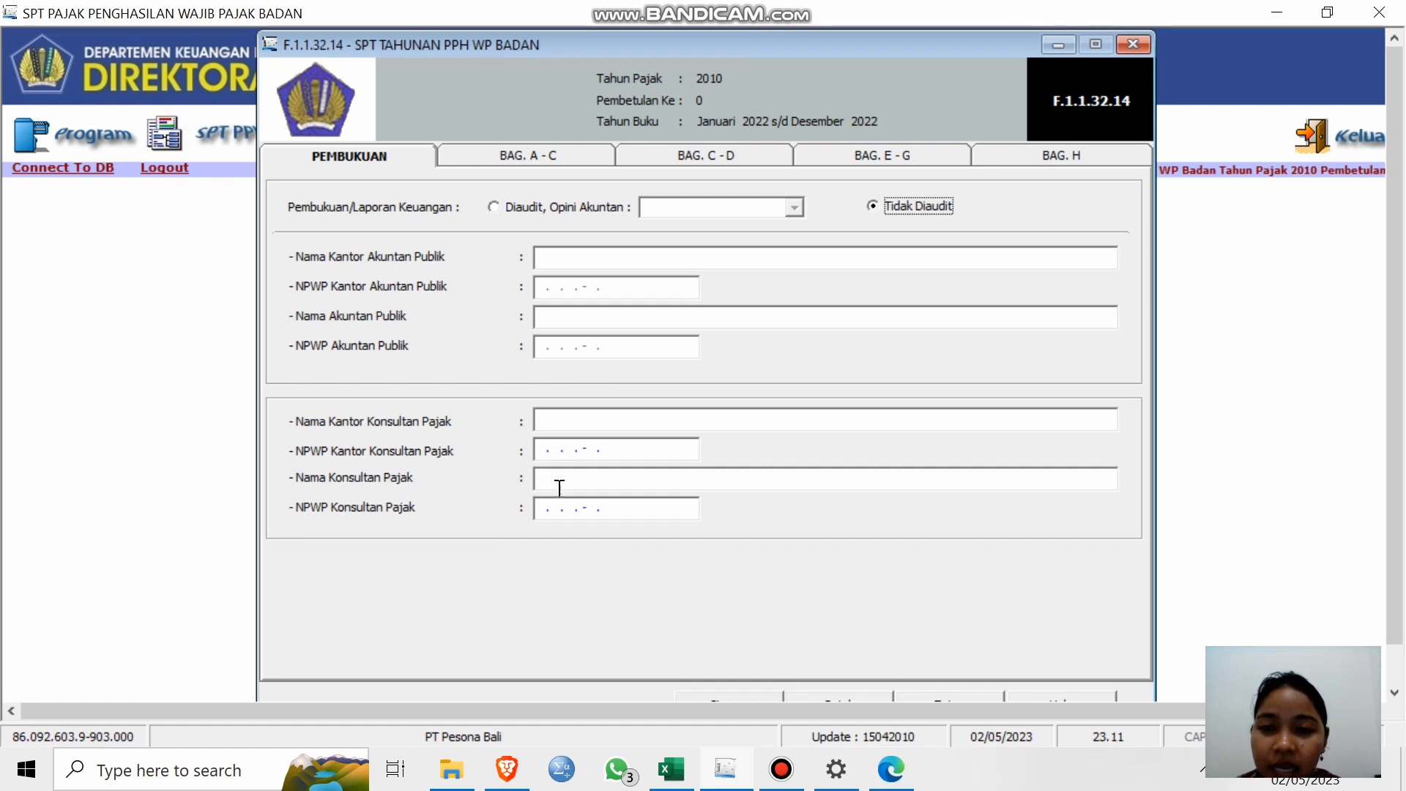
Show sections A–C with 73.289.066 tax due at the Pasal 31E rate and 36.889.066 payable.
click(515, 157)
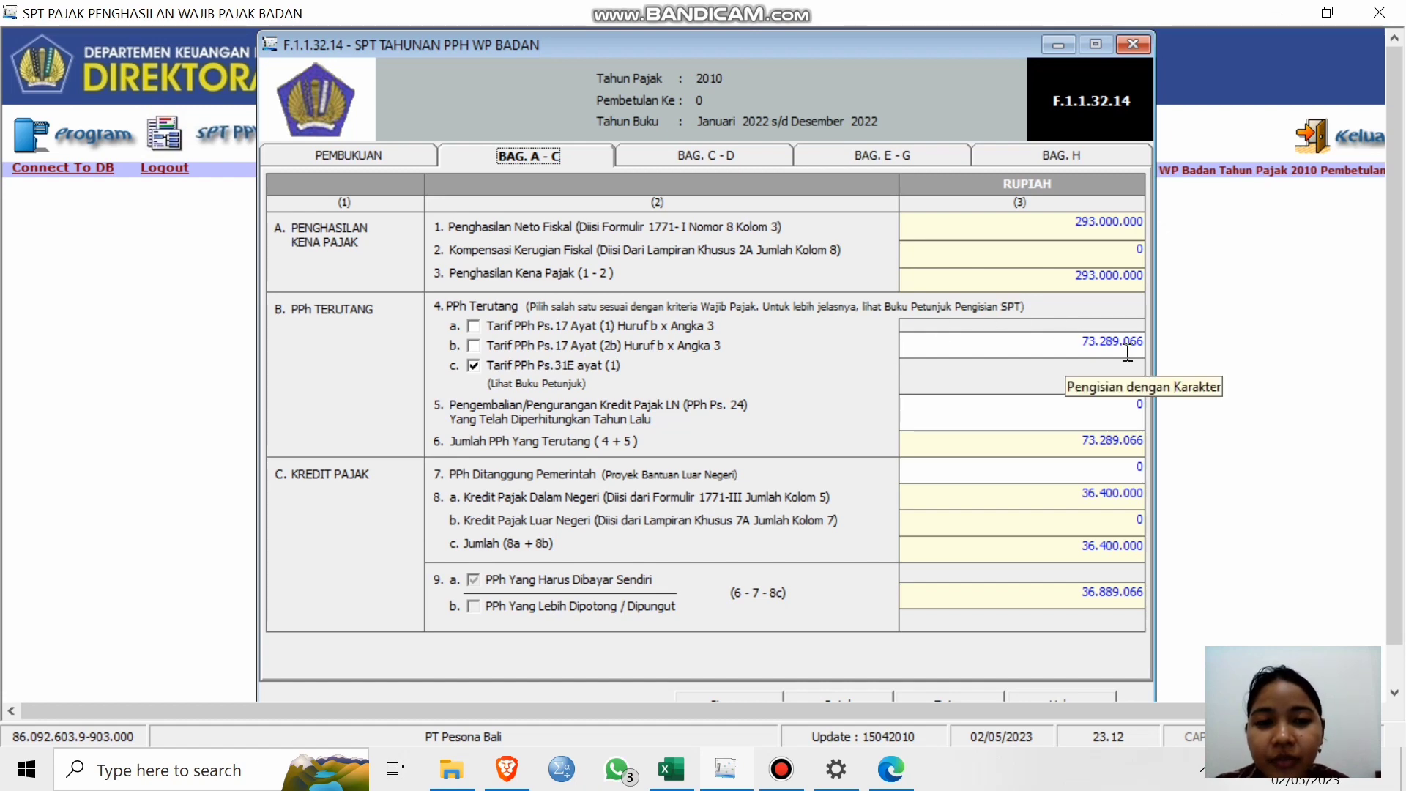
Review the top of the PPh Terutang calculation sheet in the PT Pesona Bali workbook.
mouse_move(689, 770)
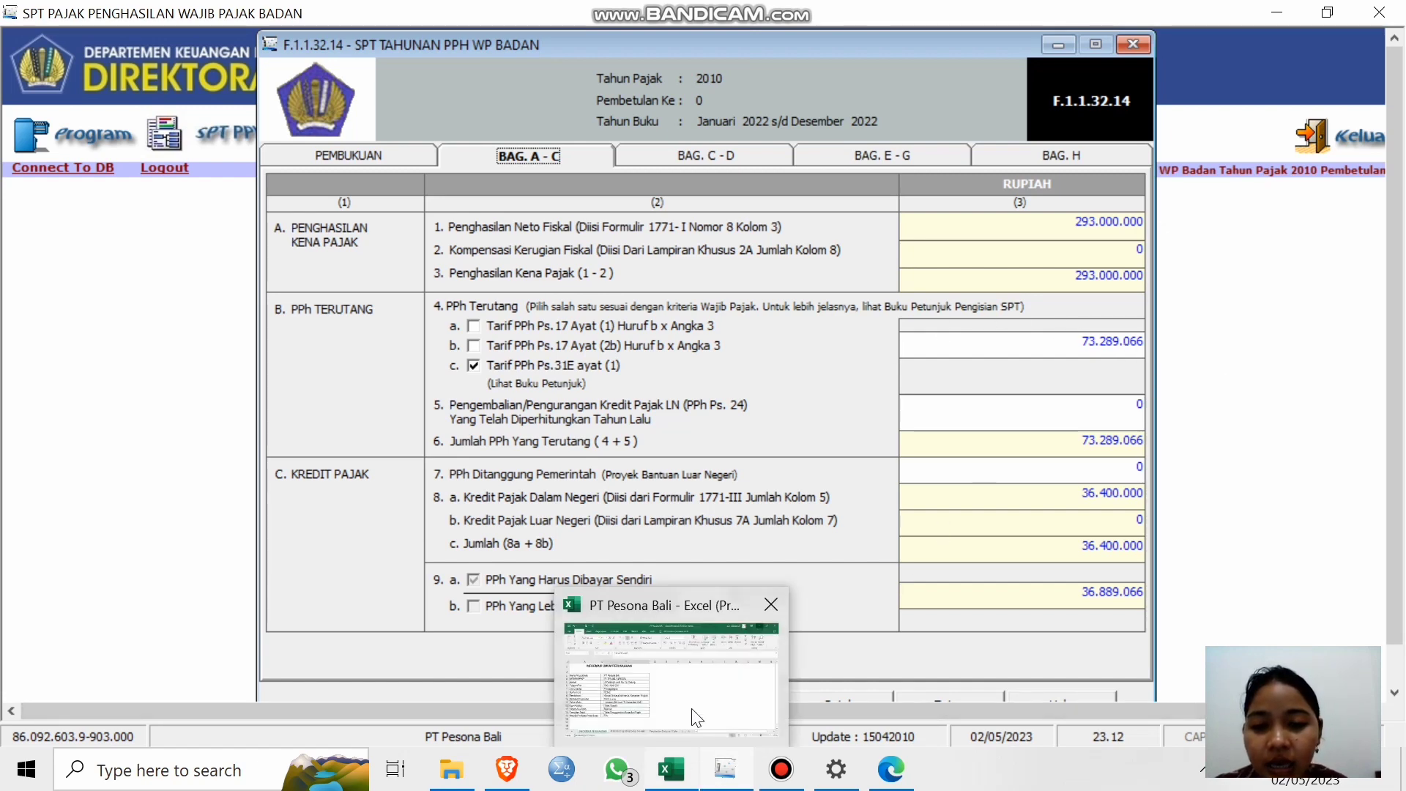
click(696, 718)
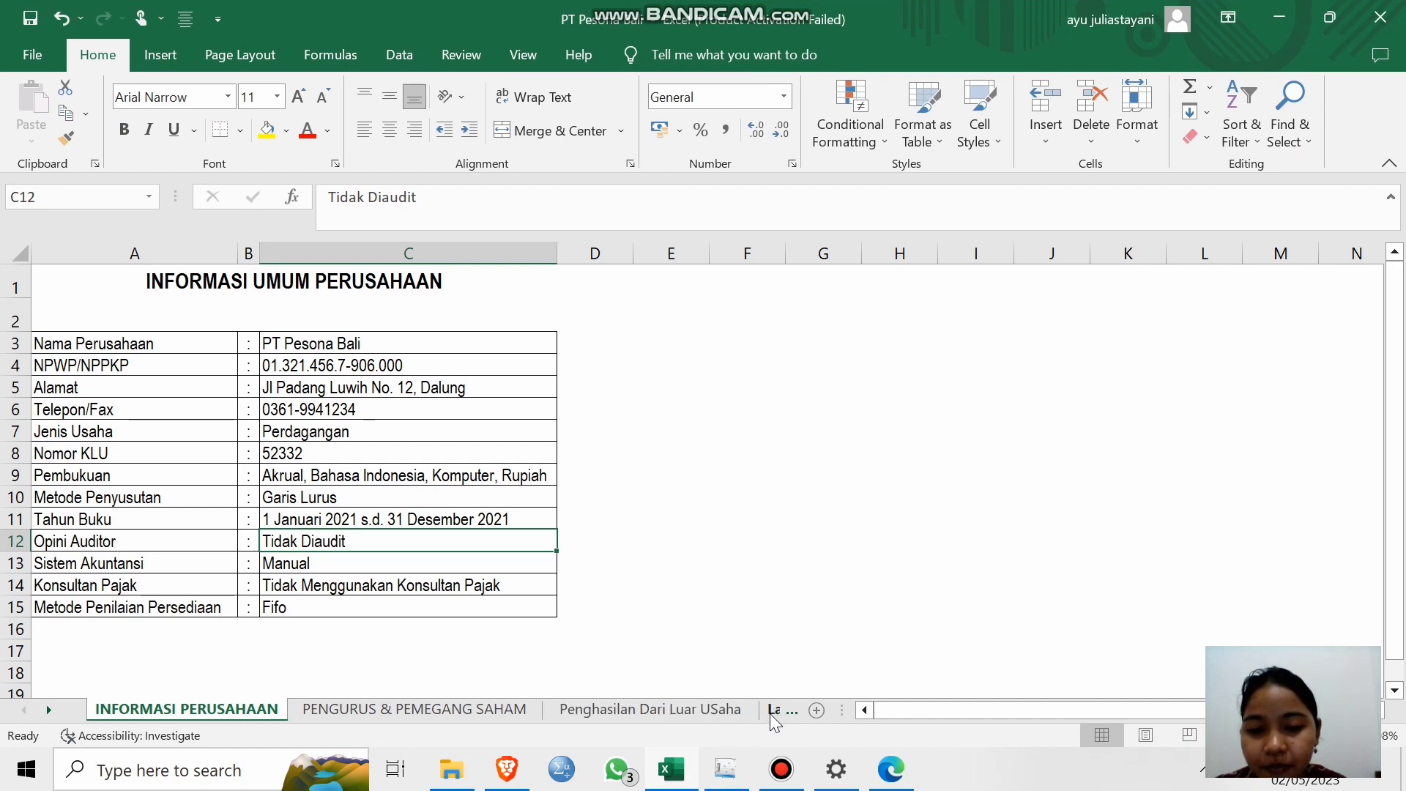
click(770, 714)
click(736, 709)
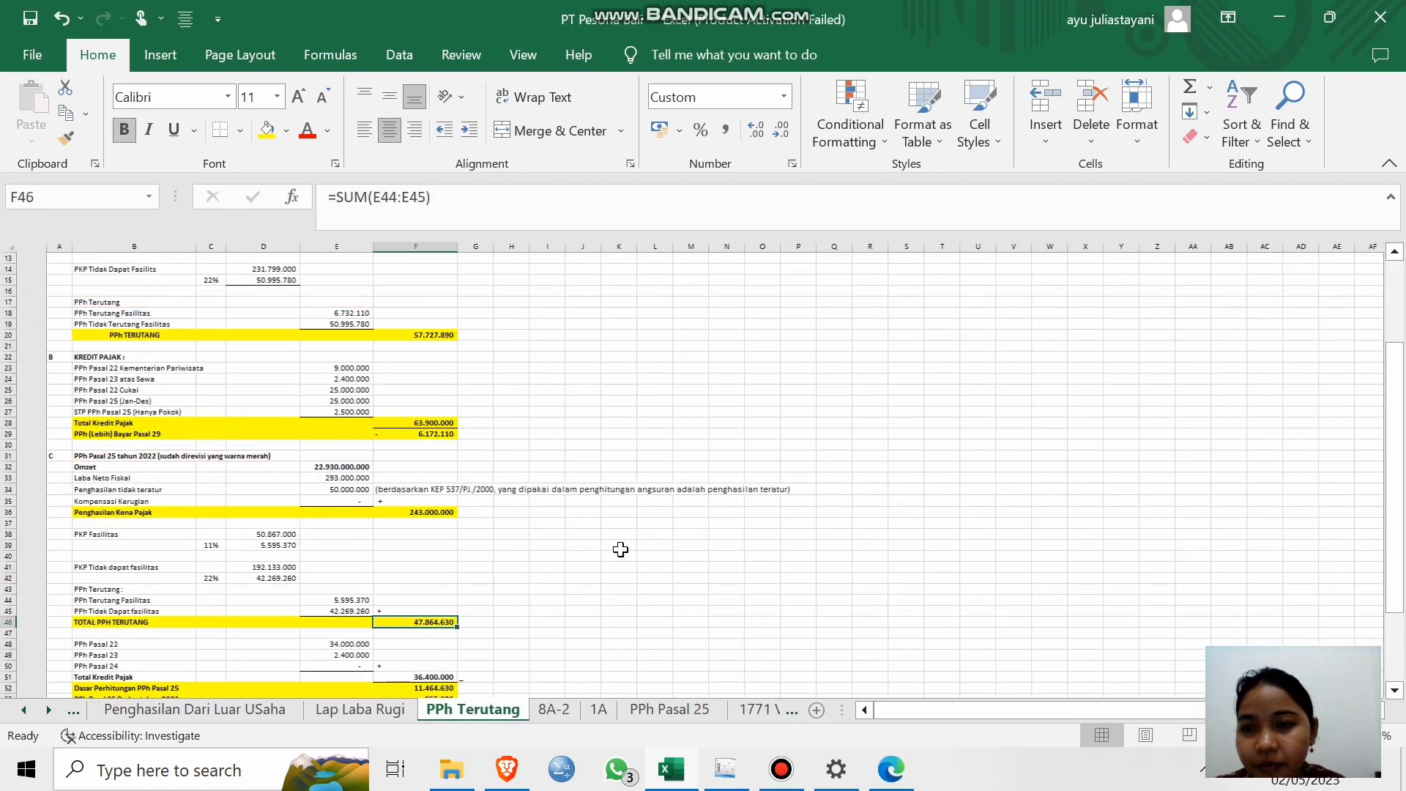
scroll(621, 550, up, 4)
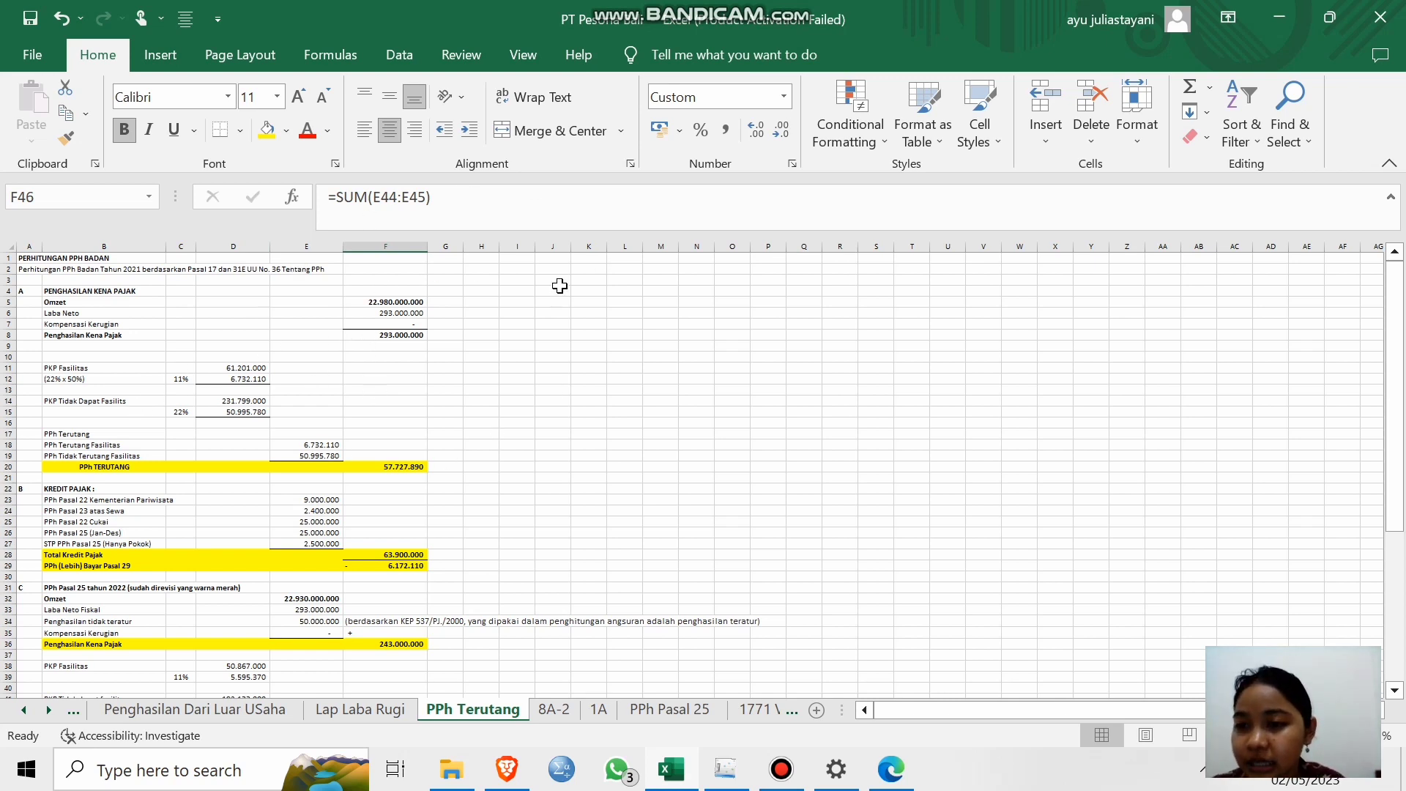
click(1282, 18)
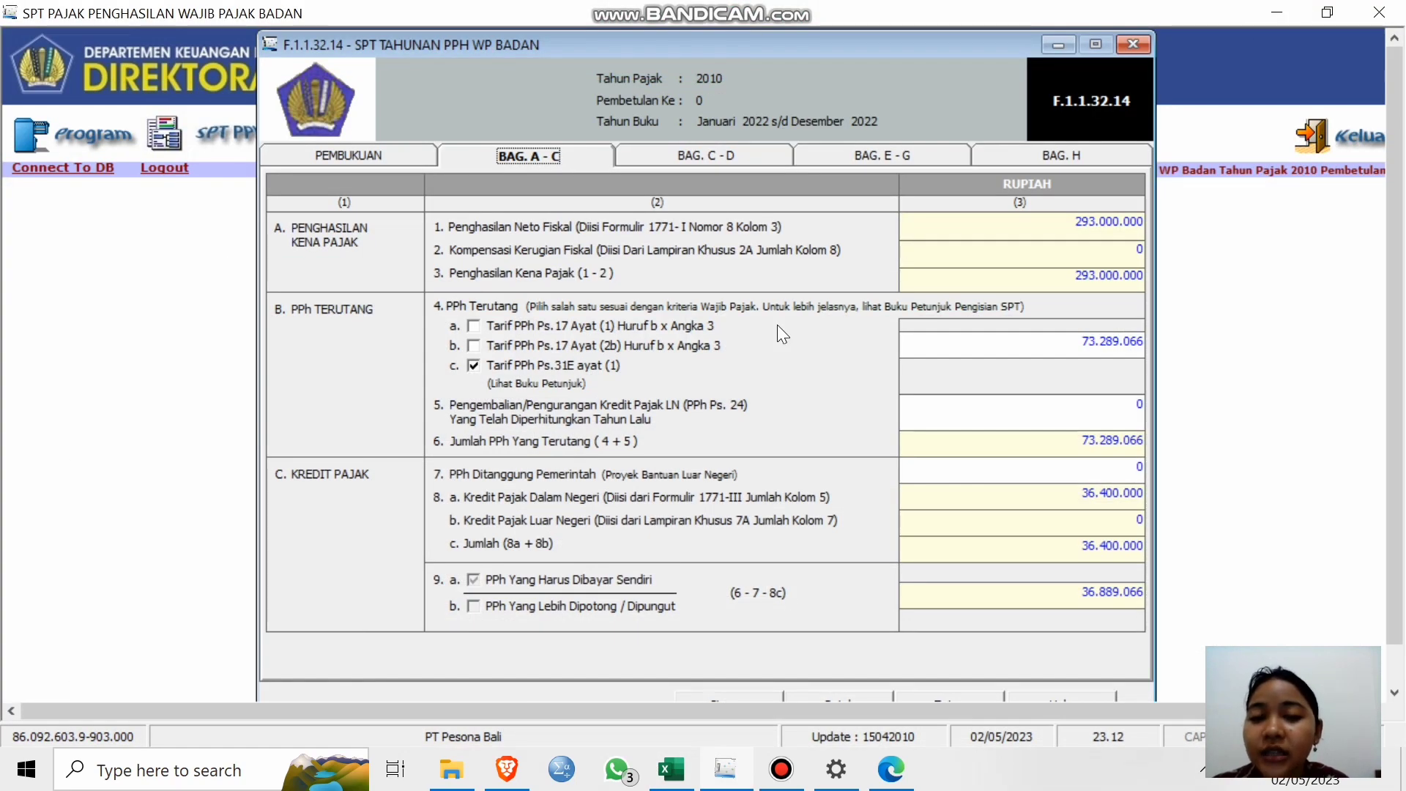
Check the line 4b, 5 and 7 amounts in sections A–C.
click(1035, 343)
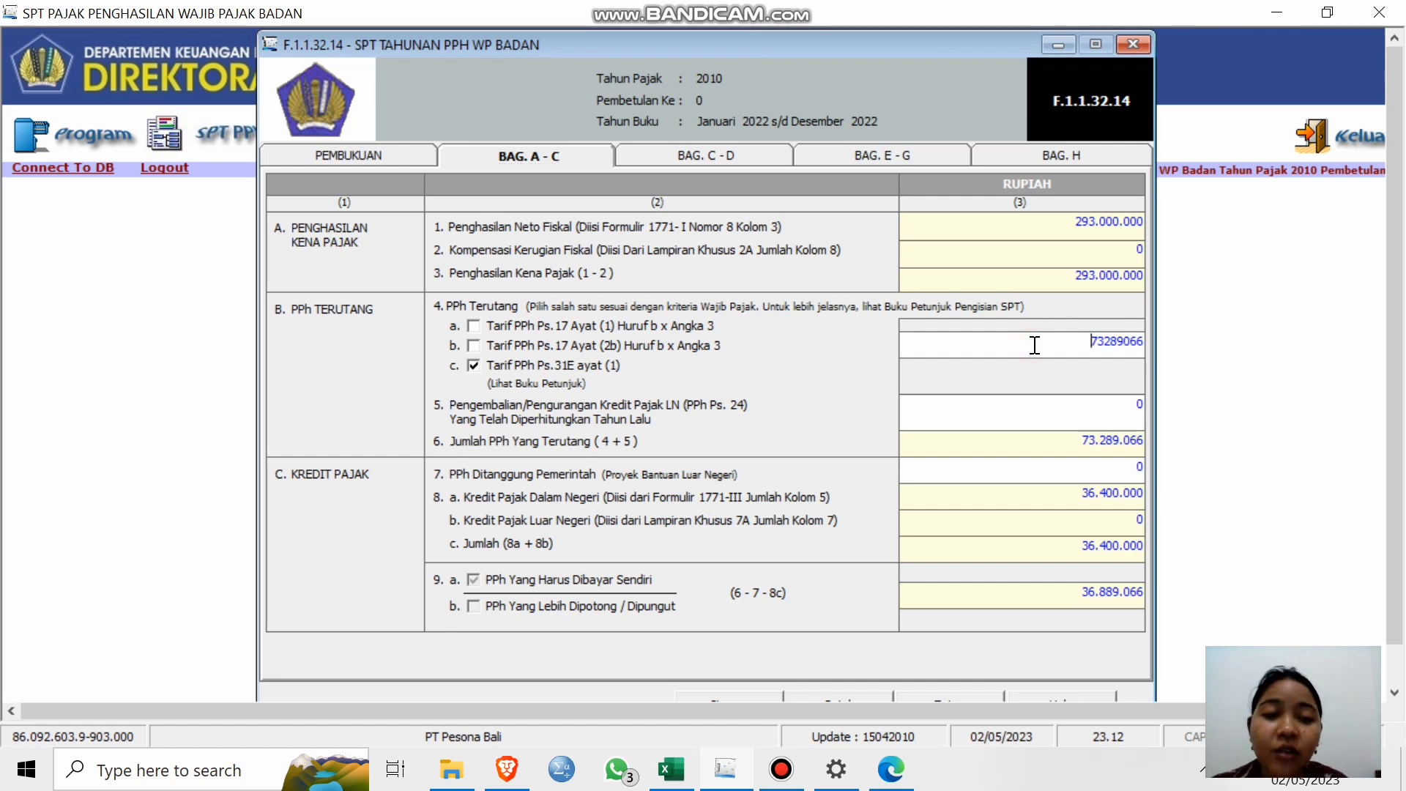
click(1059, 417)
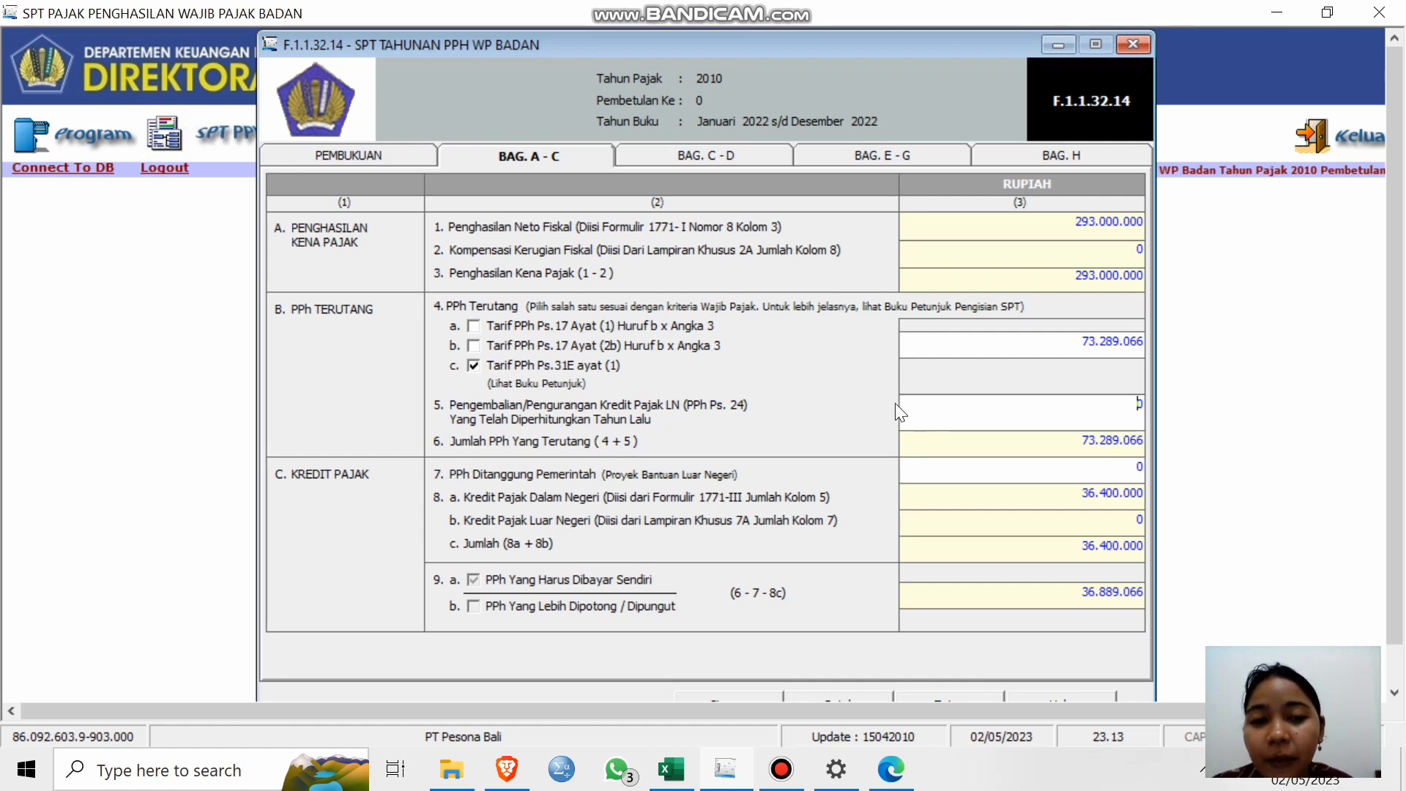
click(1027, 479)
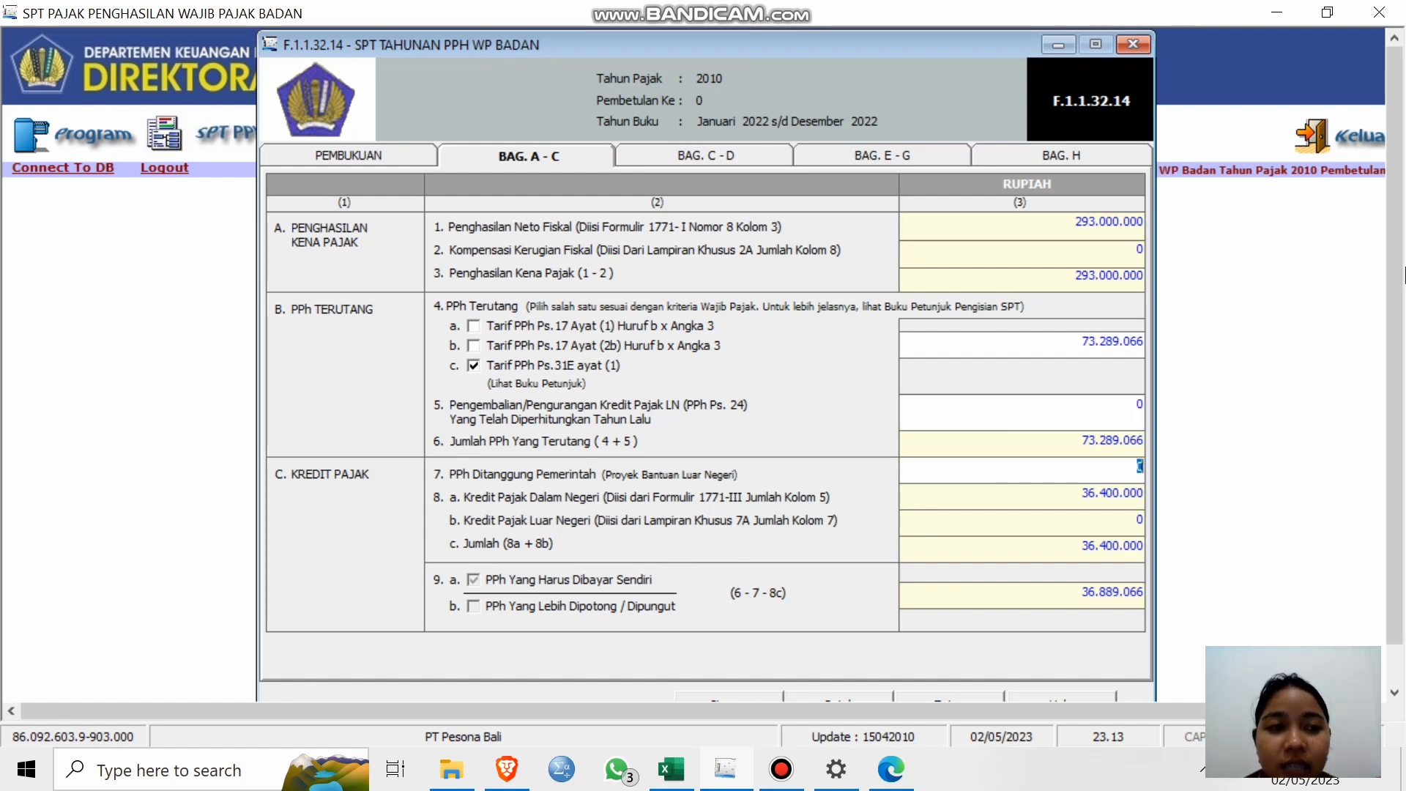
Move to sections C–D (27.500.000 self-paid, 9.389.066 underpaid) and bring up the Buku Saku Pajak PDF.
drag(1403, 275, 1401, 359)
click(754, 155)
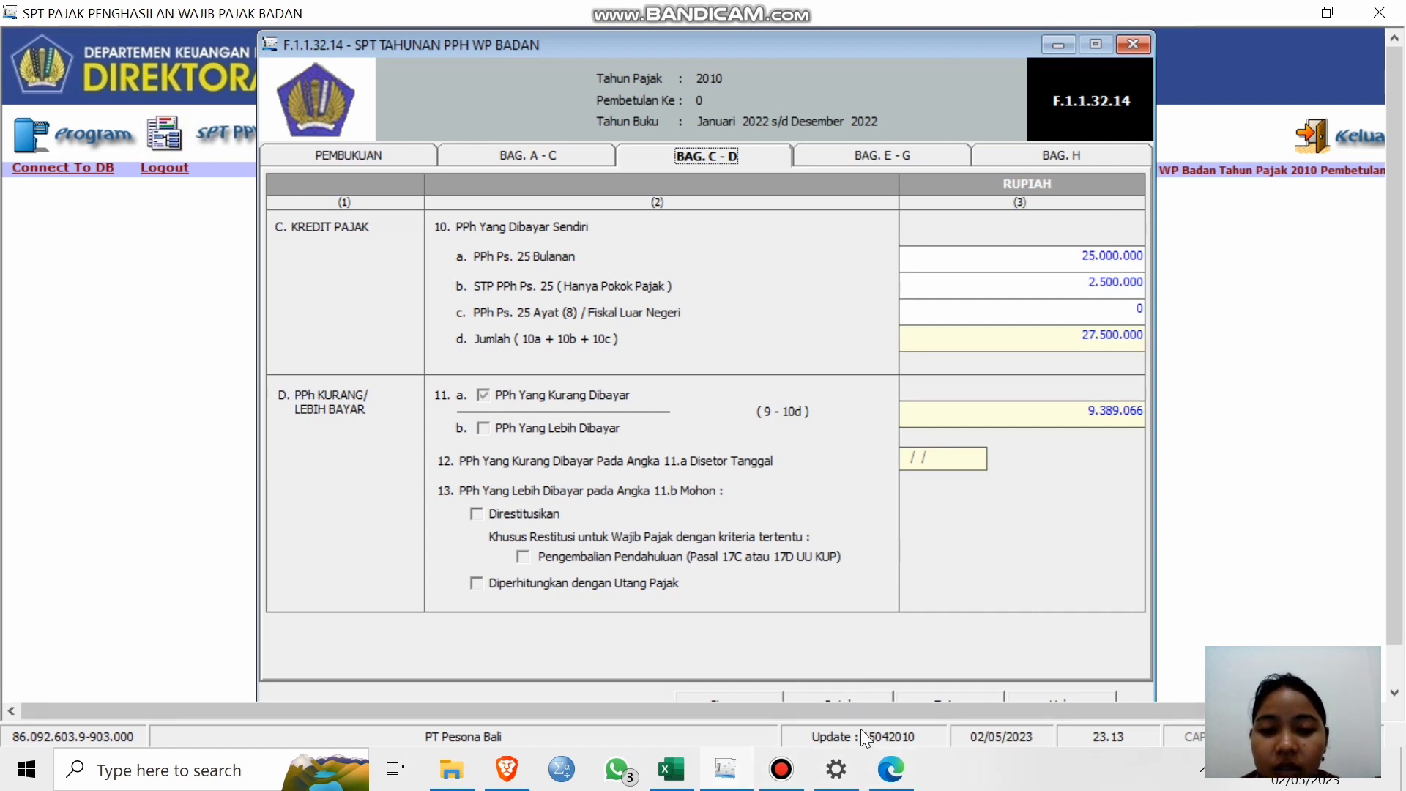
click(892, 769)
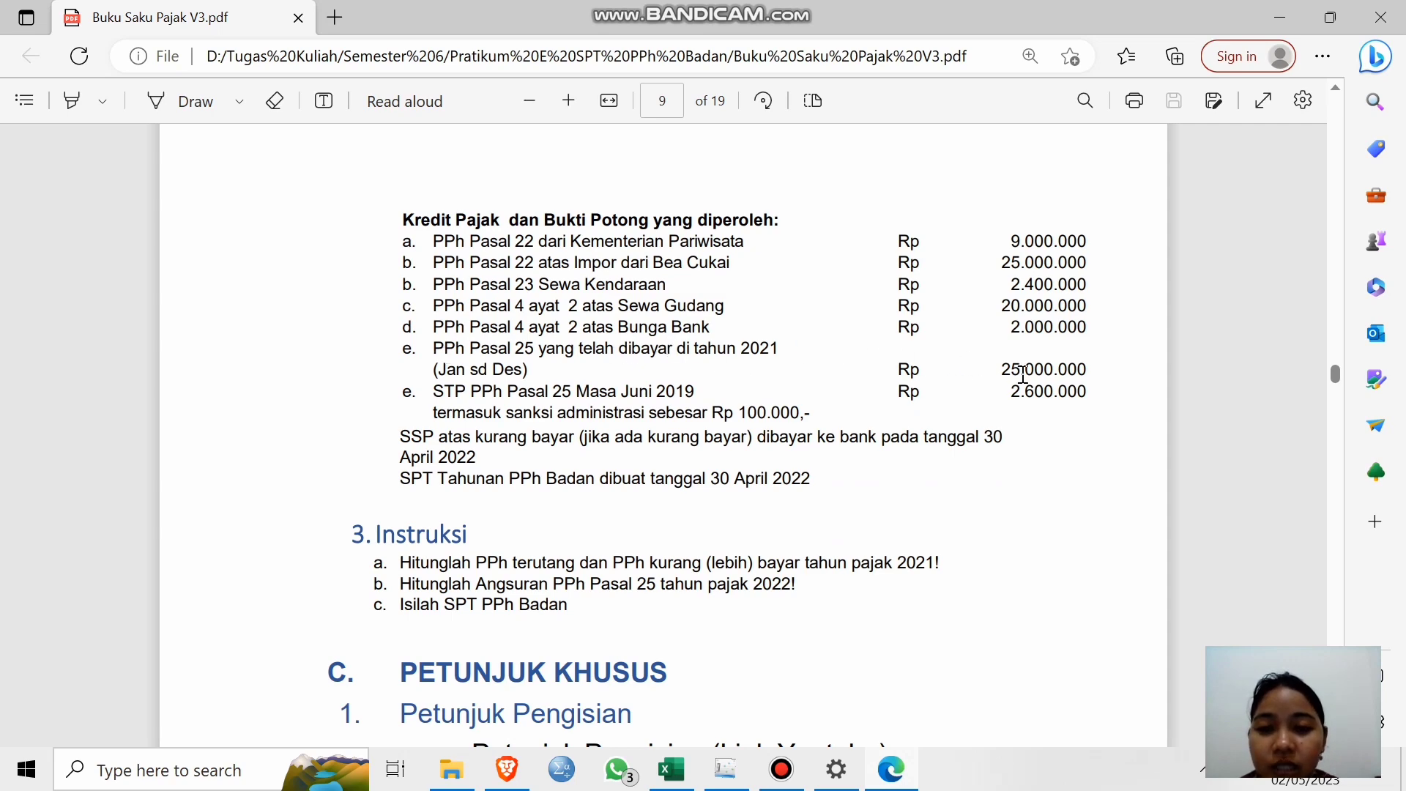
Leave the guide PDF and show sections E–G with the 946.466 monthly Pasal 25 installment.
click(1291, 13)
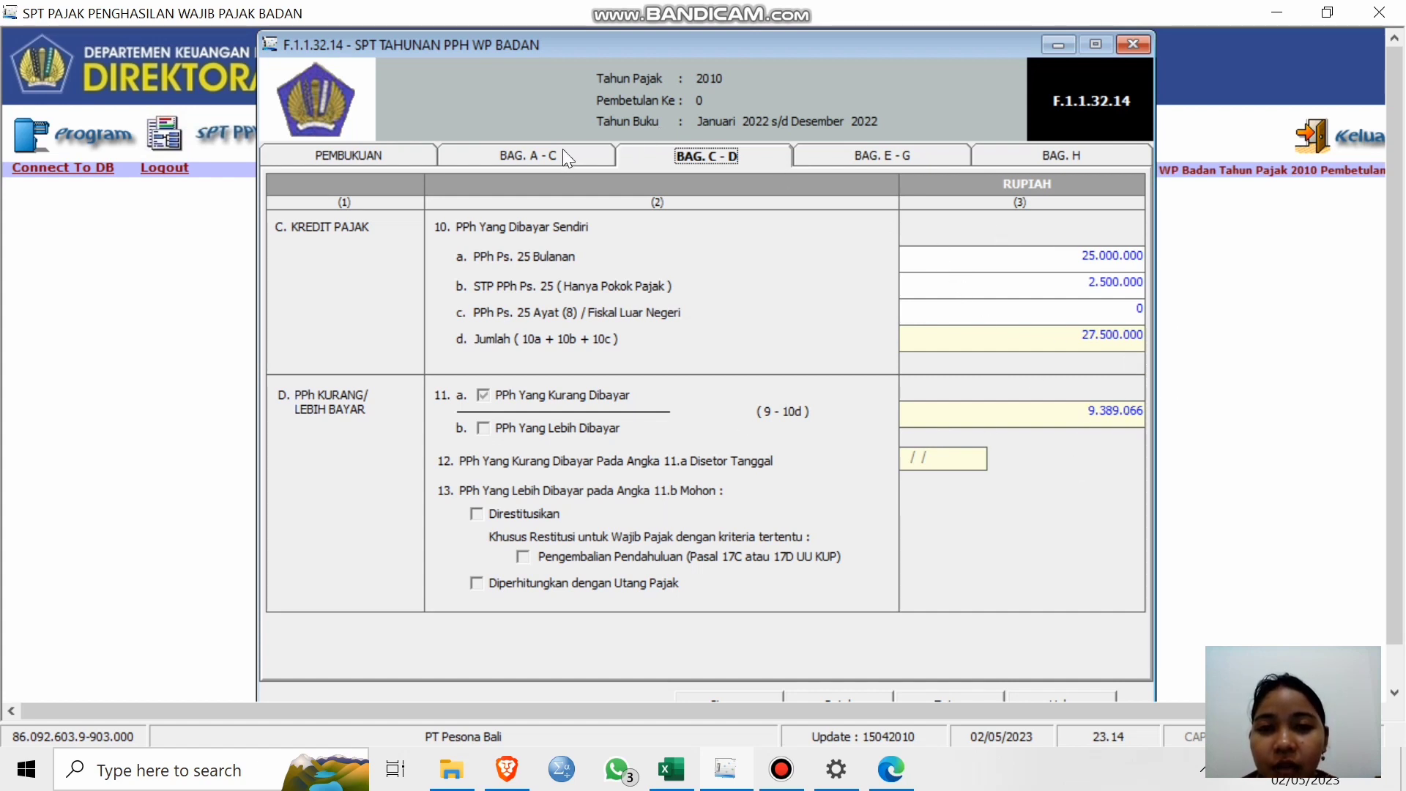
click(872, 157)
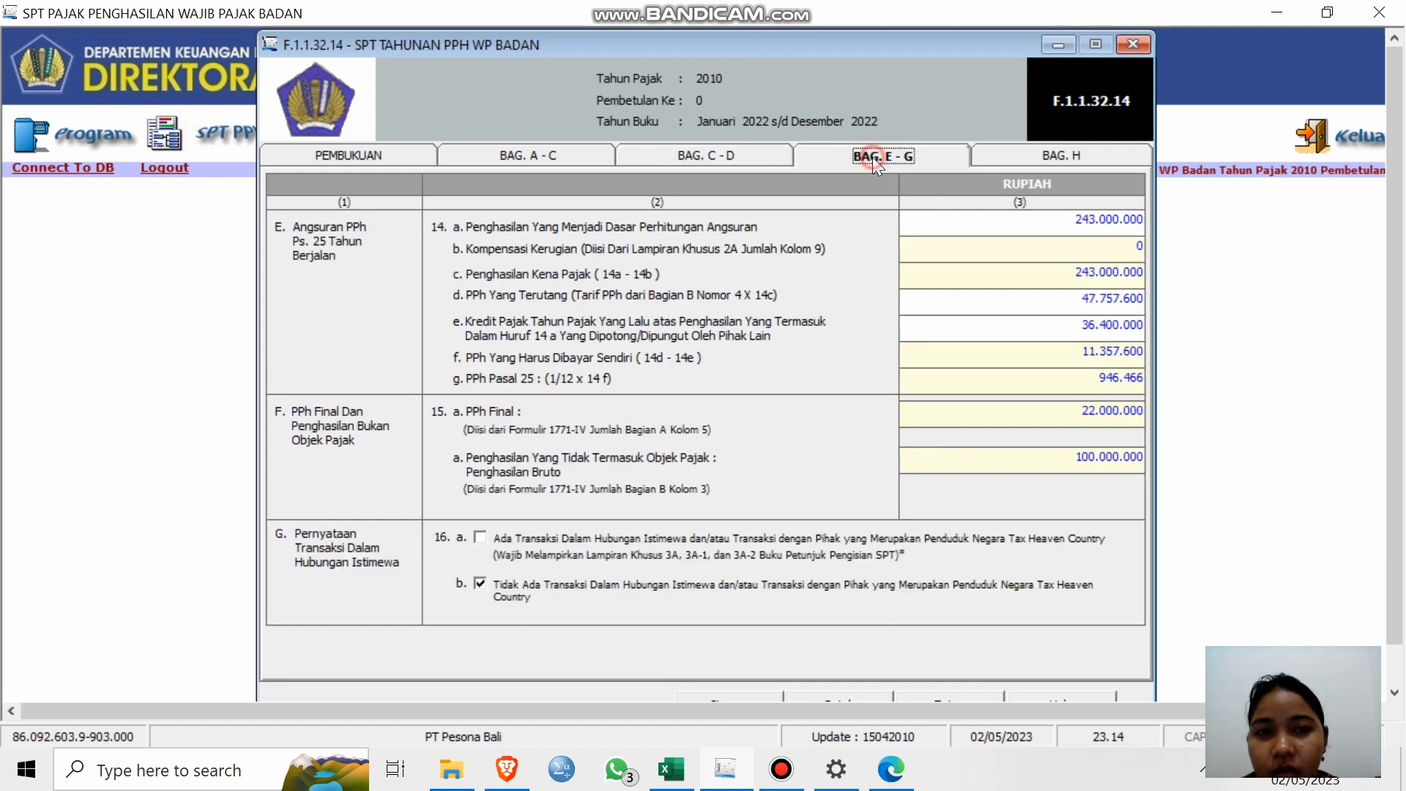
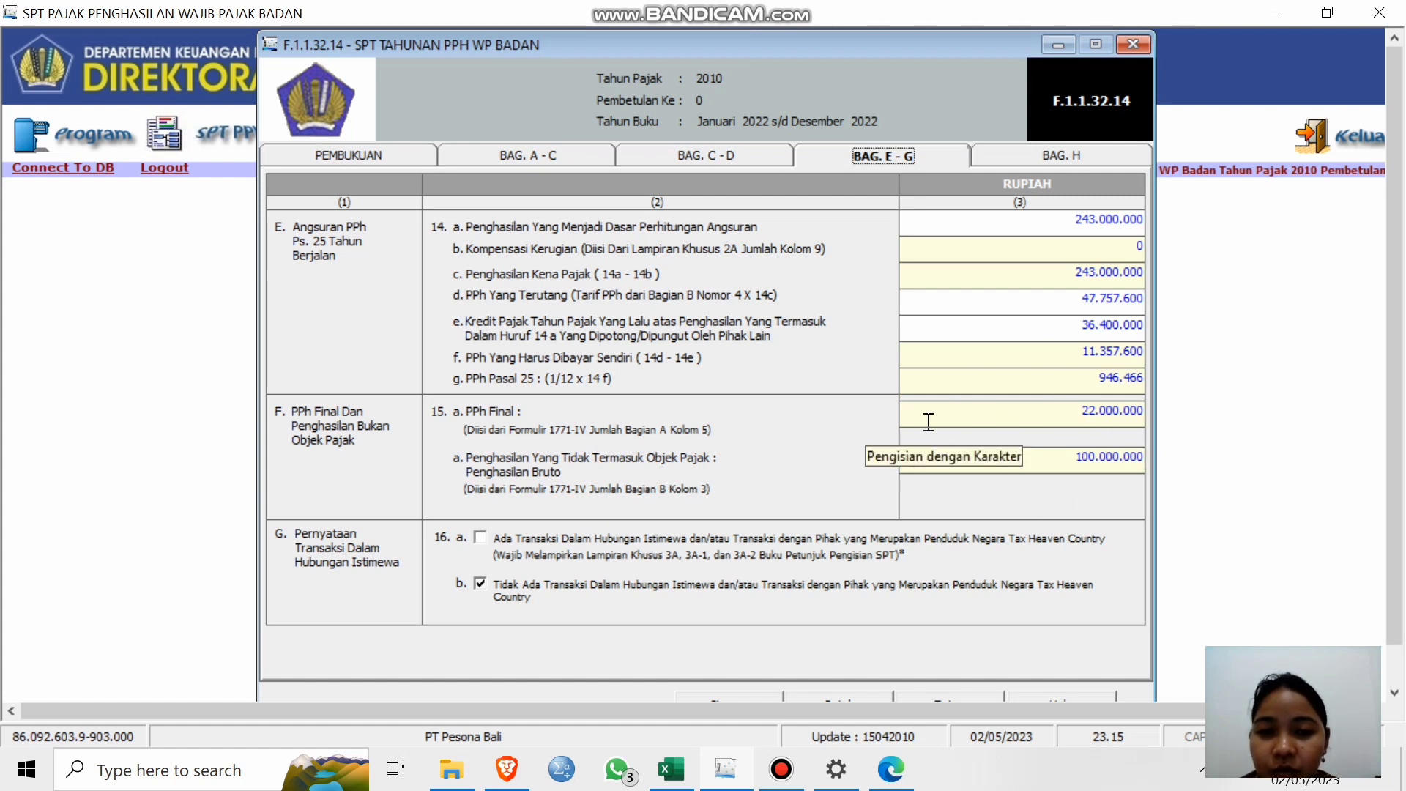
Show part H with attachments b–e and j checked, signer Wajib Pajak, dated 30/04/2010.
drag(1399, 271, 1399, 312)
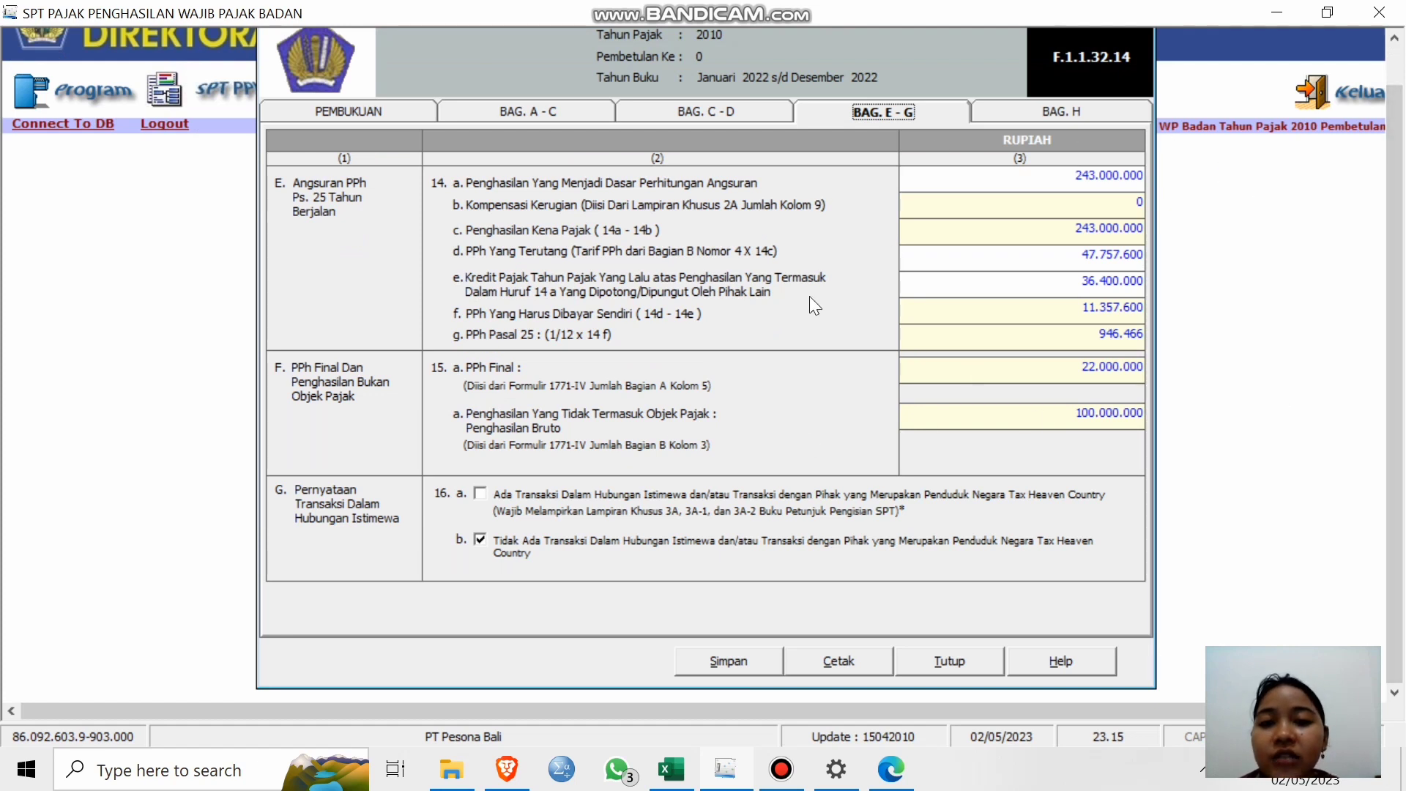
click(1043, 114)
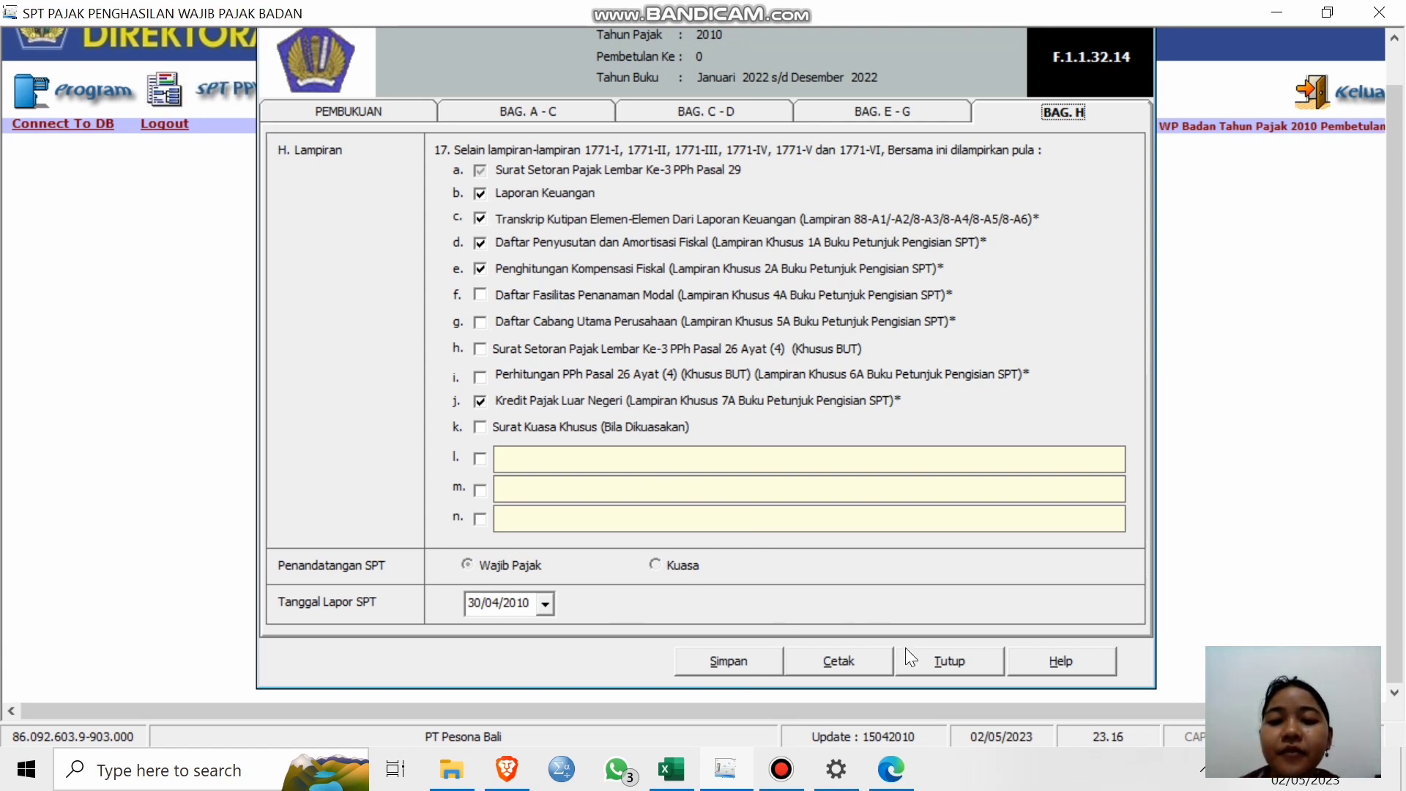
Save the annual return data and close the form.
click(745, 668)
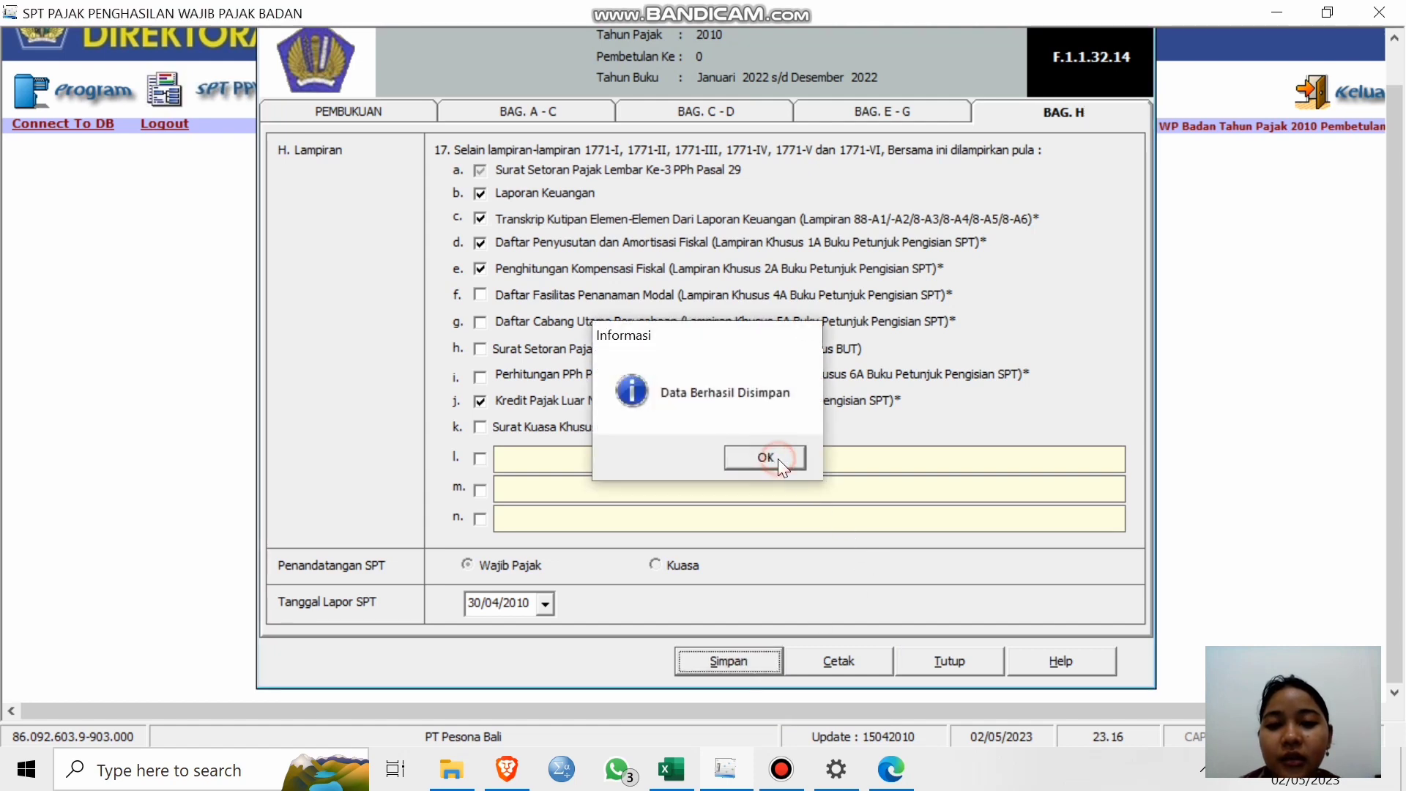
click(778, 459)
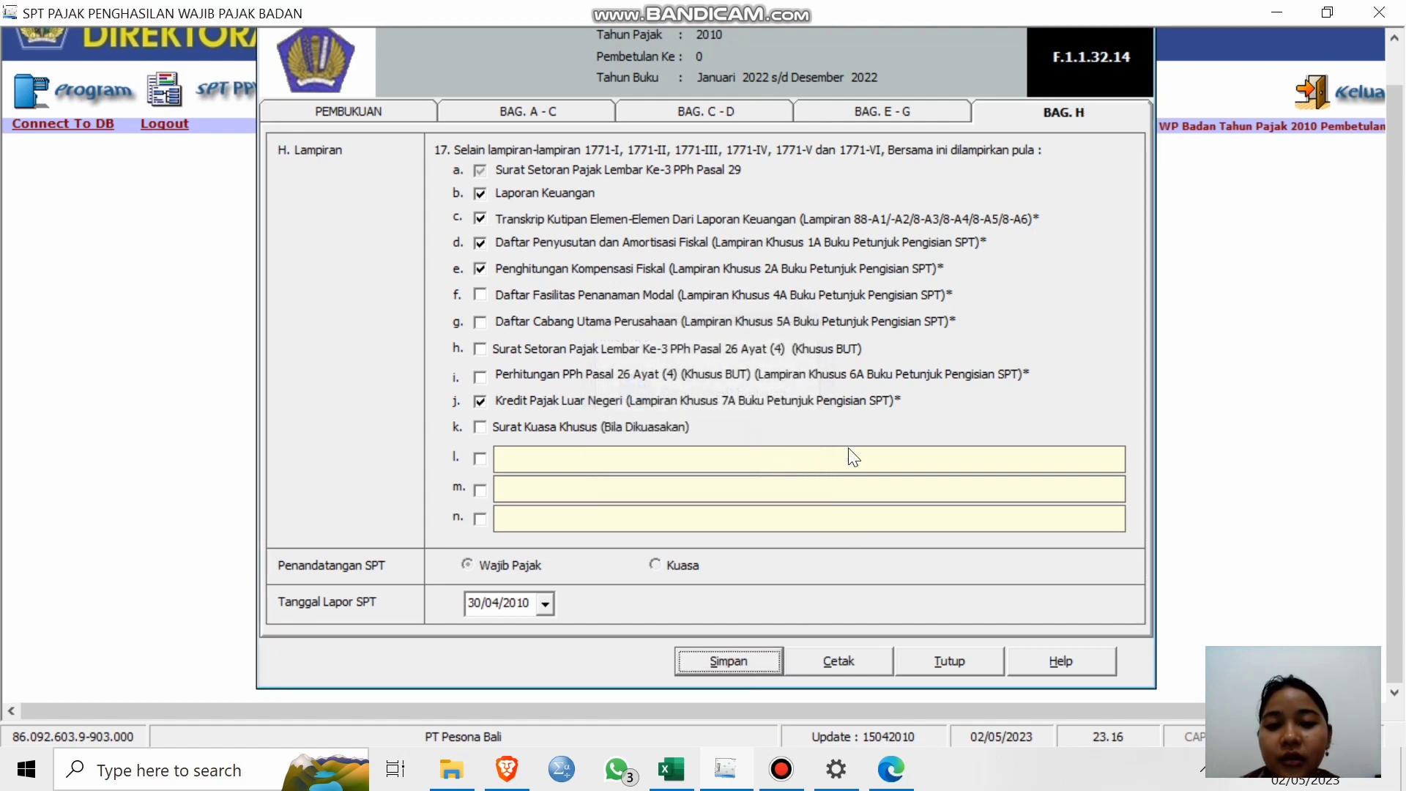
click(942, 663)
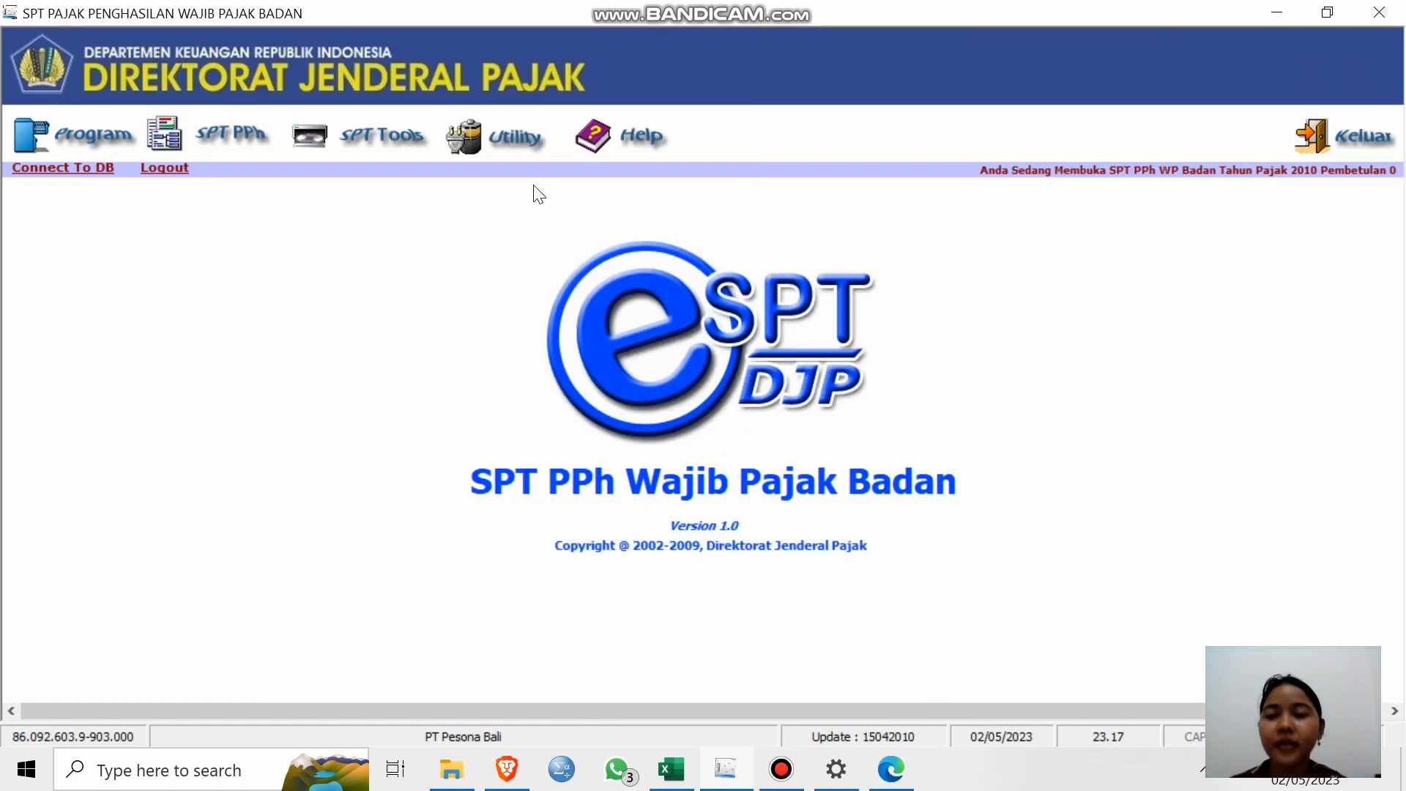
Open Daftar Surat Setoran Pajak, listing Kode MAP 411126/200 with 9.389.066 payable.
click(202, 129)
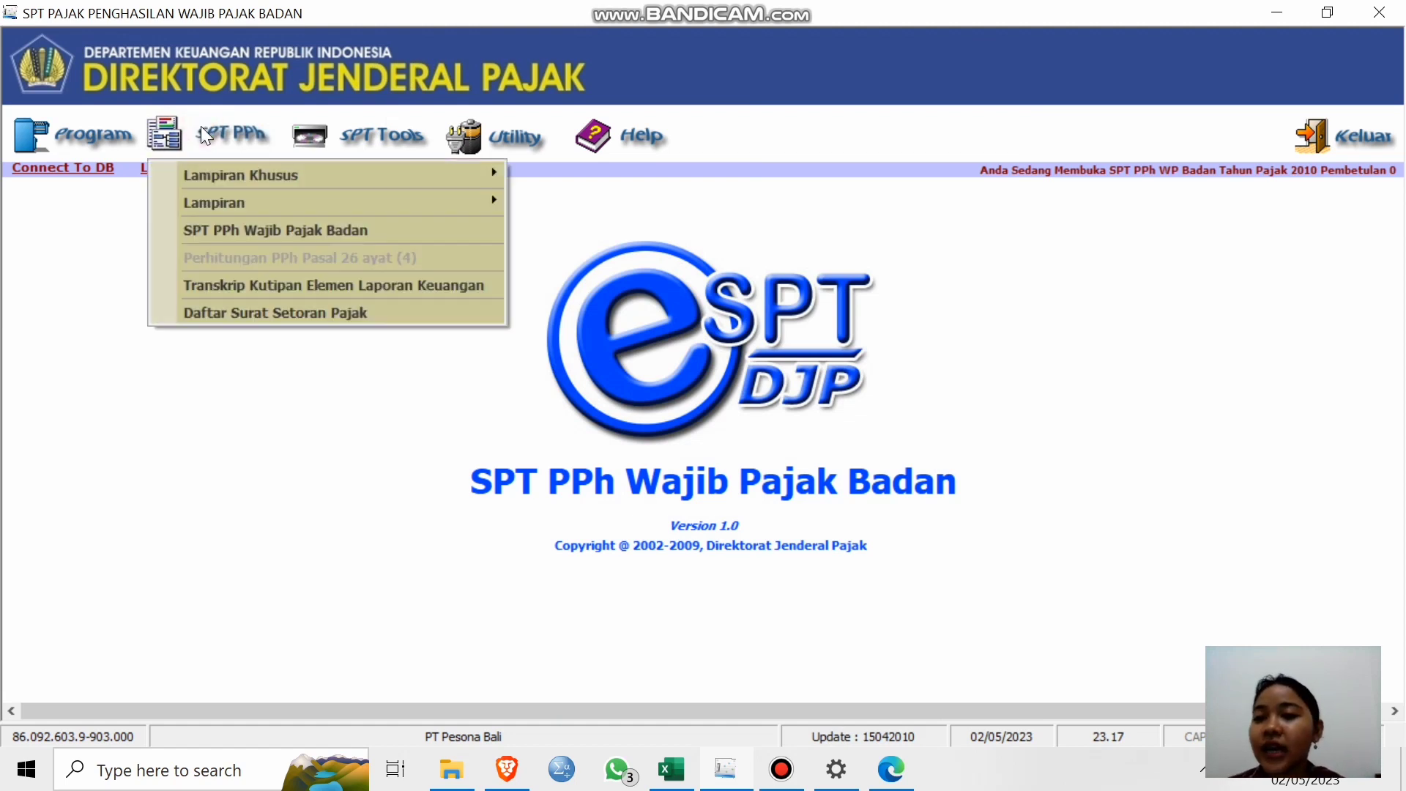
mouse_move(341, 206)
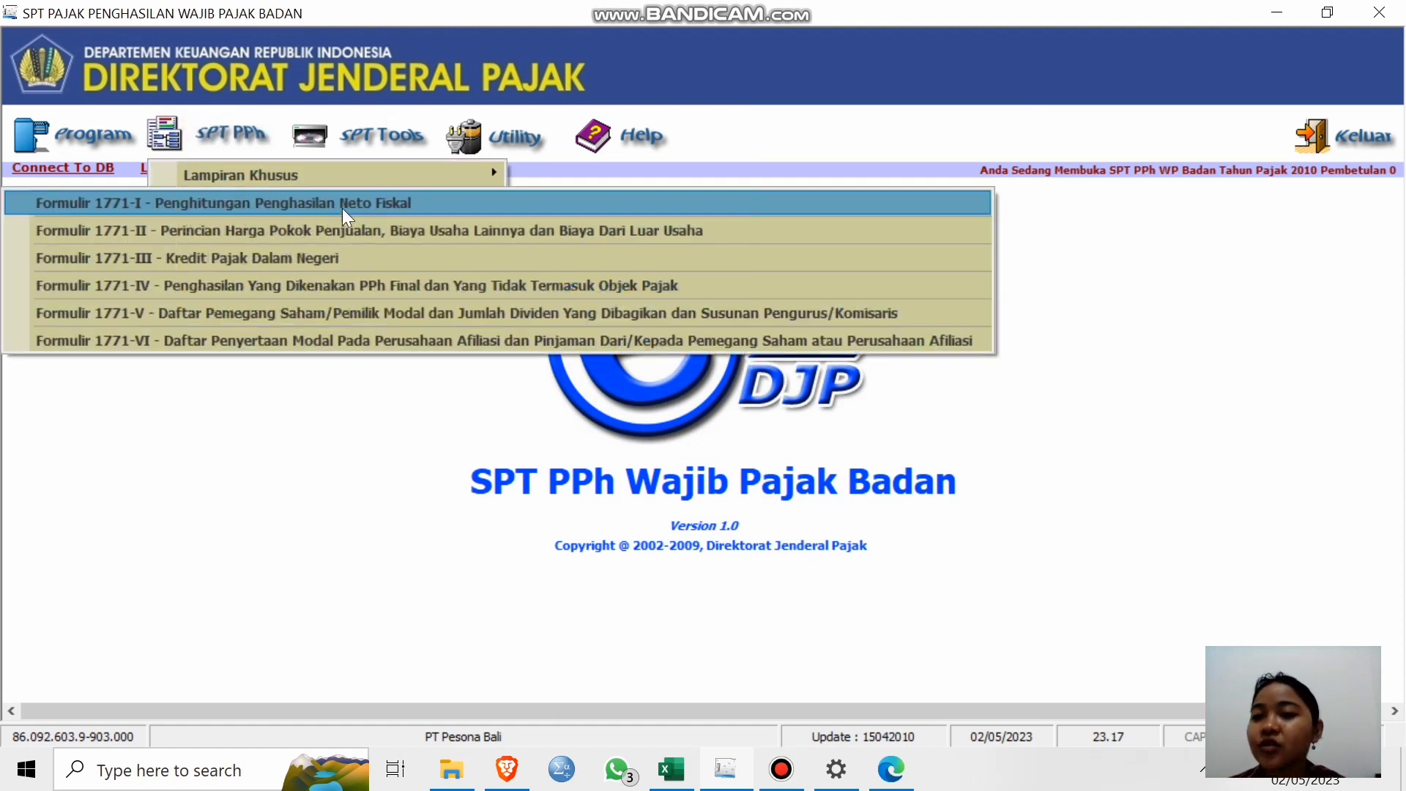
click(319, 429)
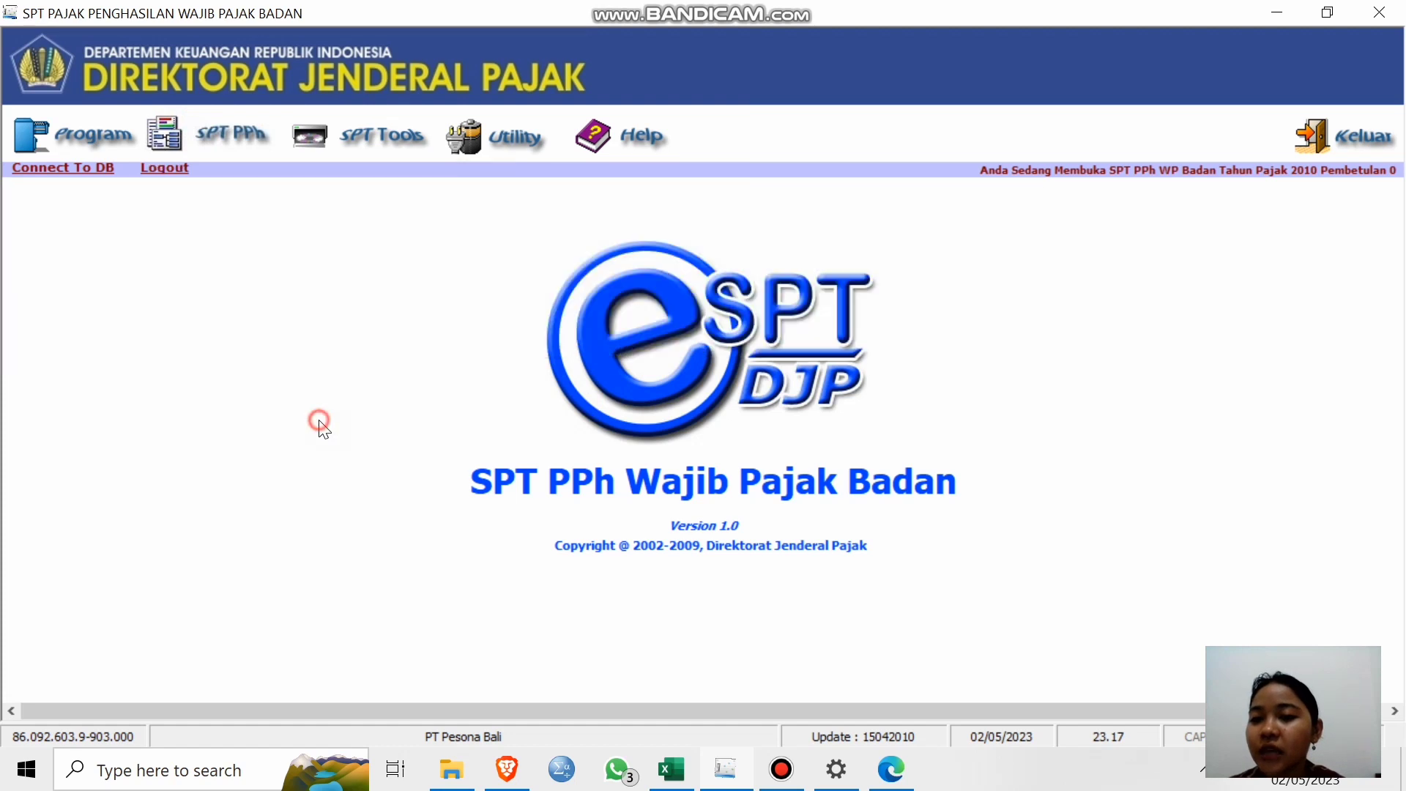
click(223, 143)
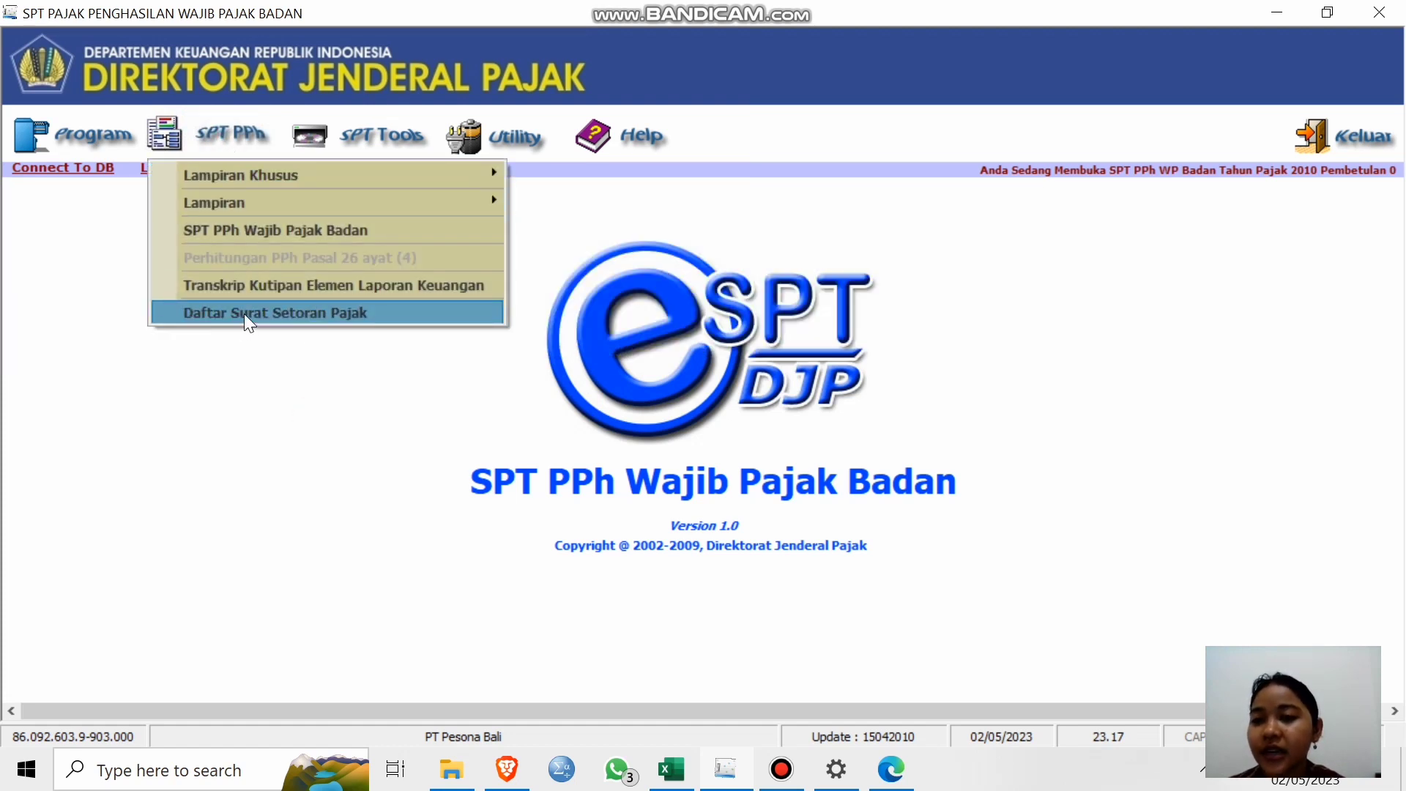
click(244, 314)
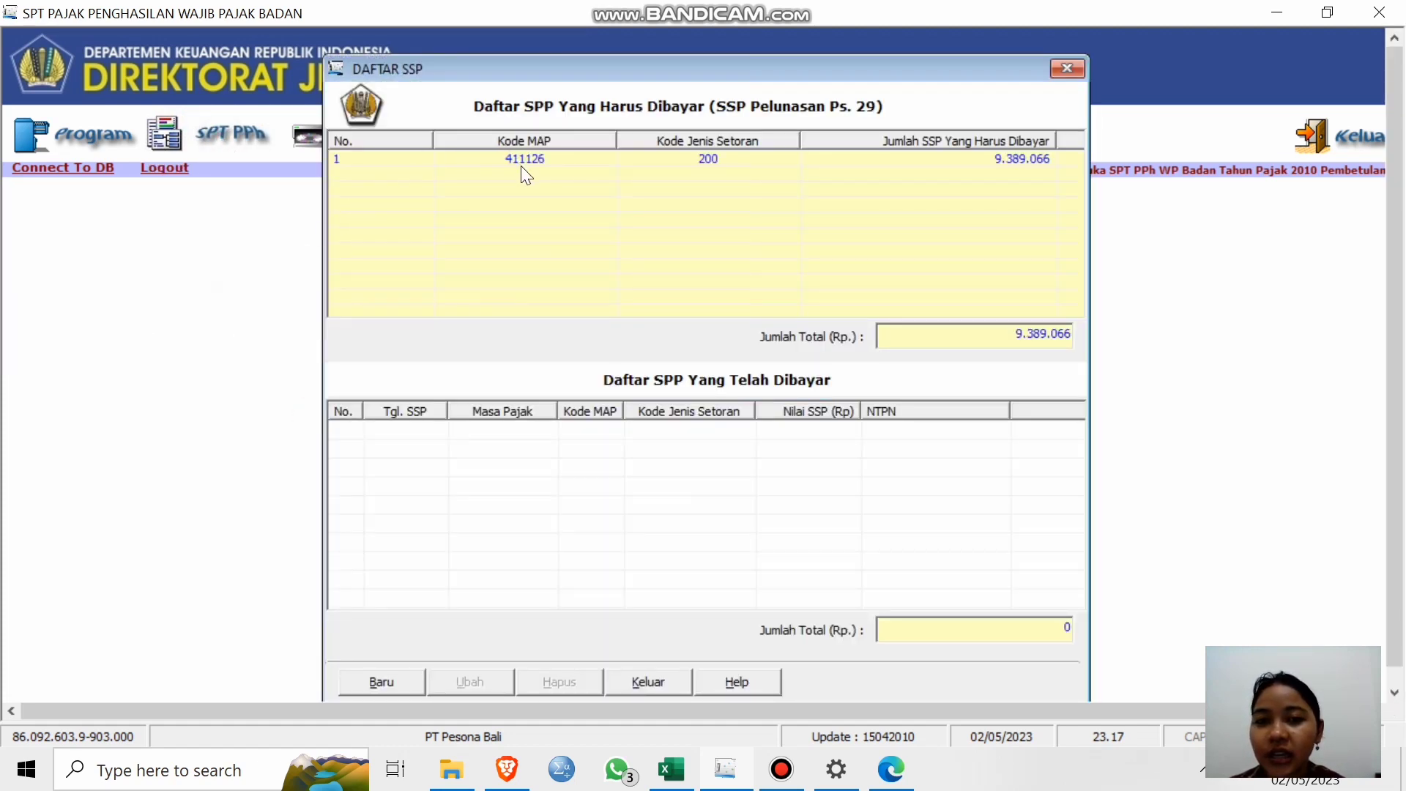
Create a new SSP entry for tax year 2010 with Kode MAP 411126 prefilled.
click(392, 683)
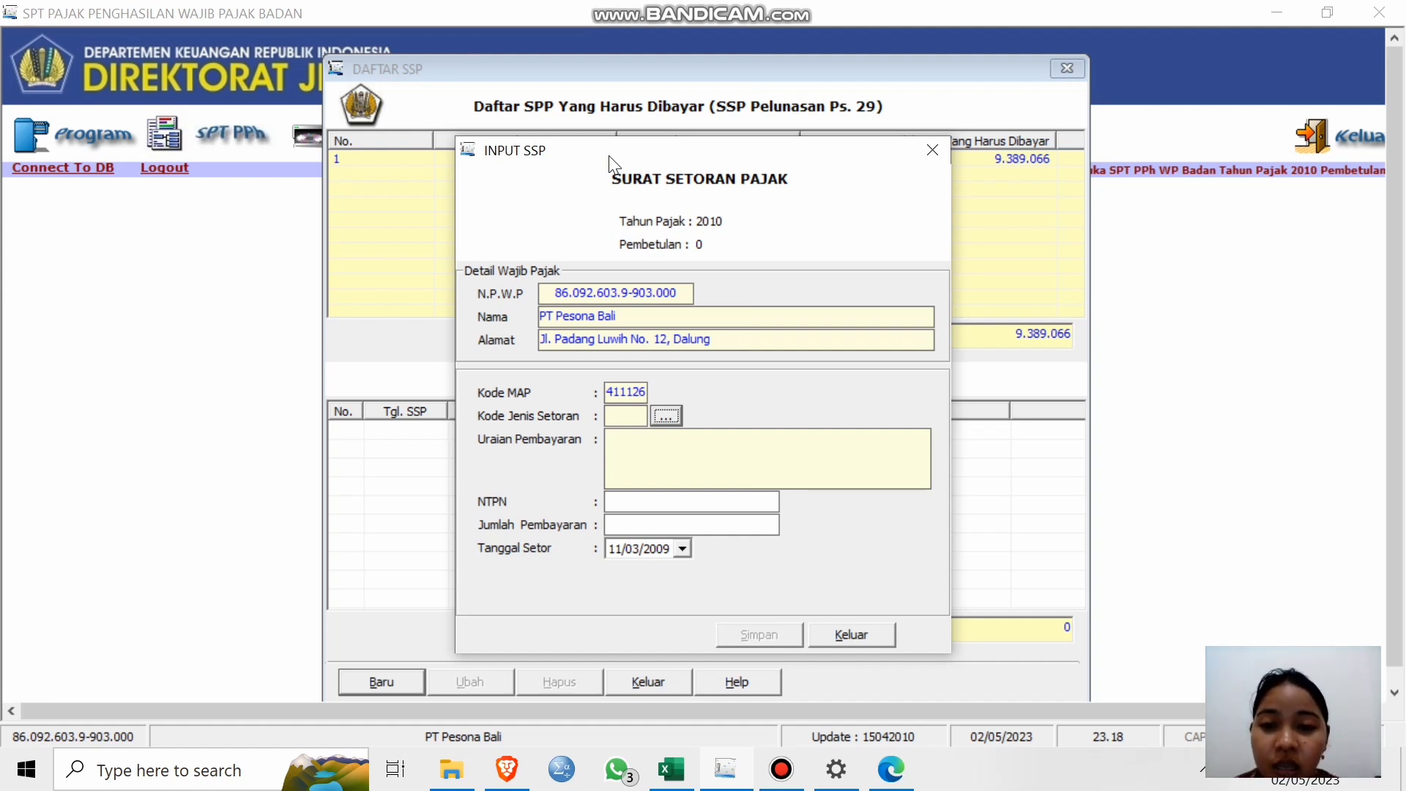
Browse the deposit type codes, then discard the unsaved payment slip.
click(676, 412)
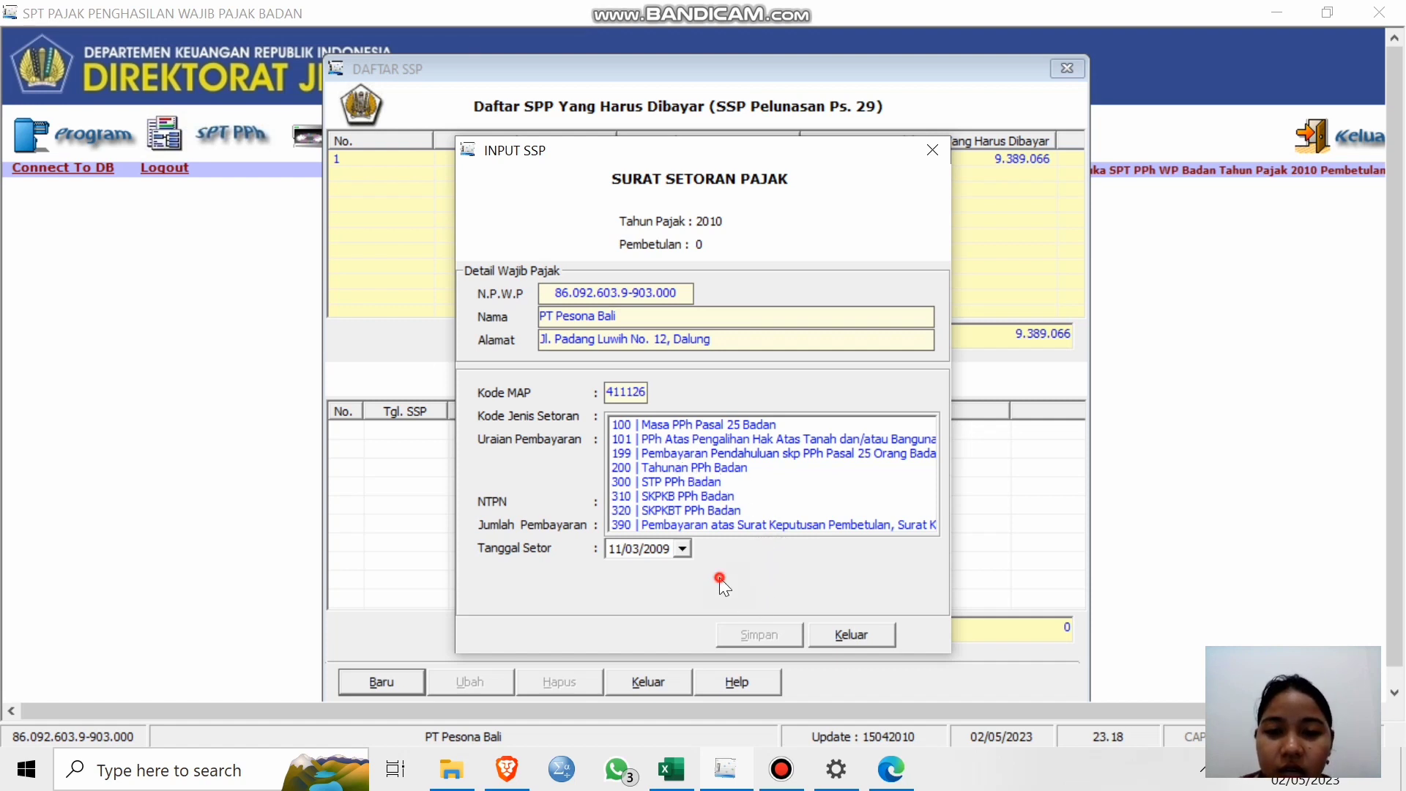
click(782, 388)
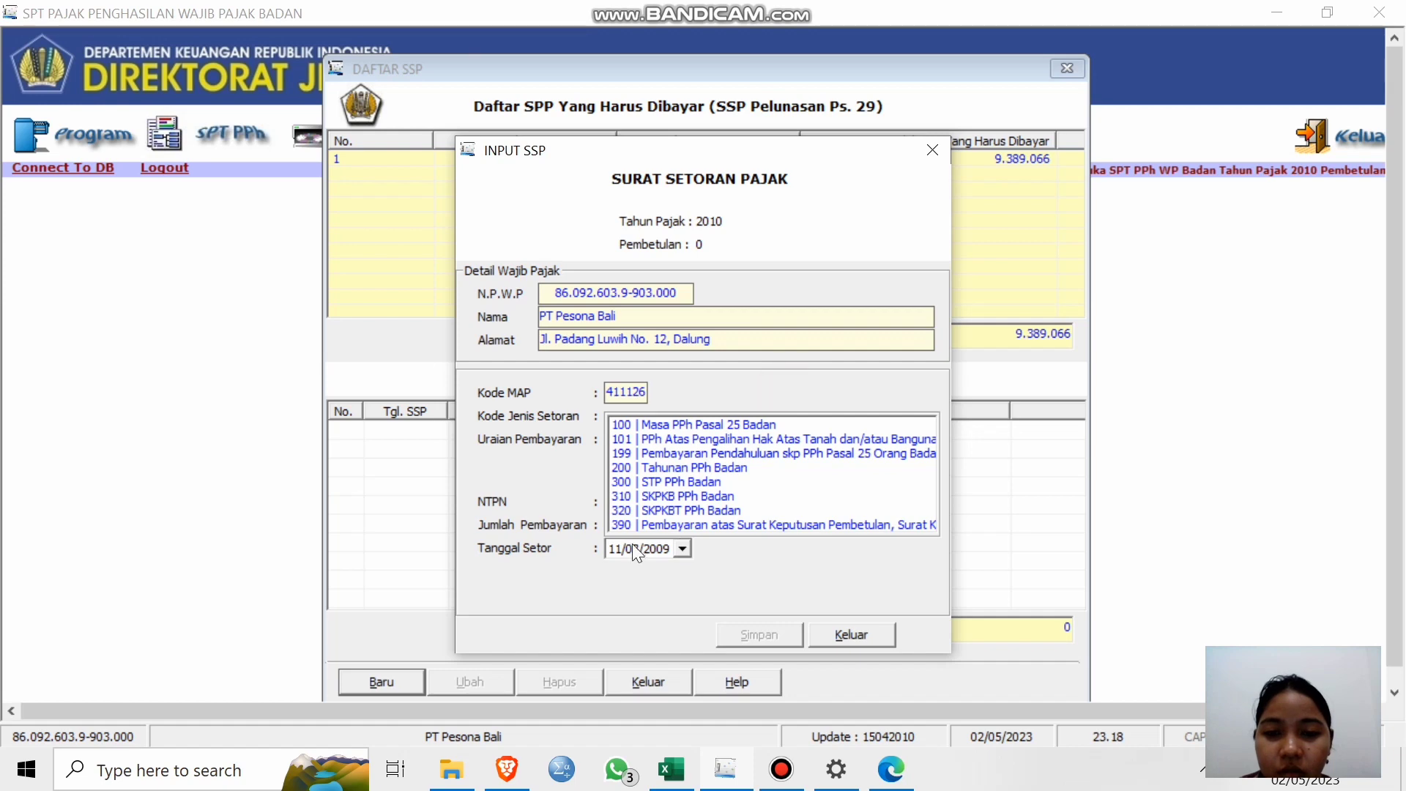
click(554, 450)
click(852, 635)
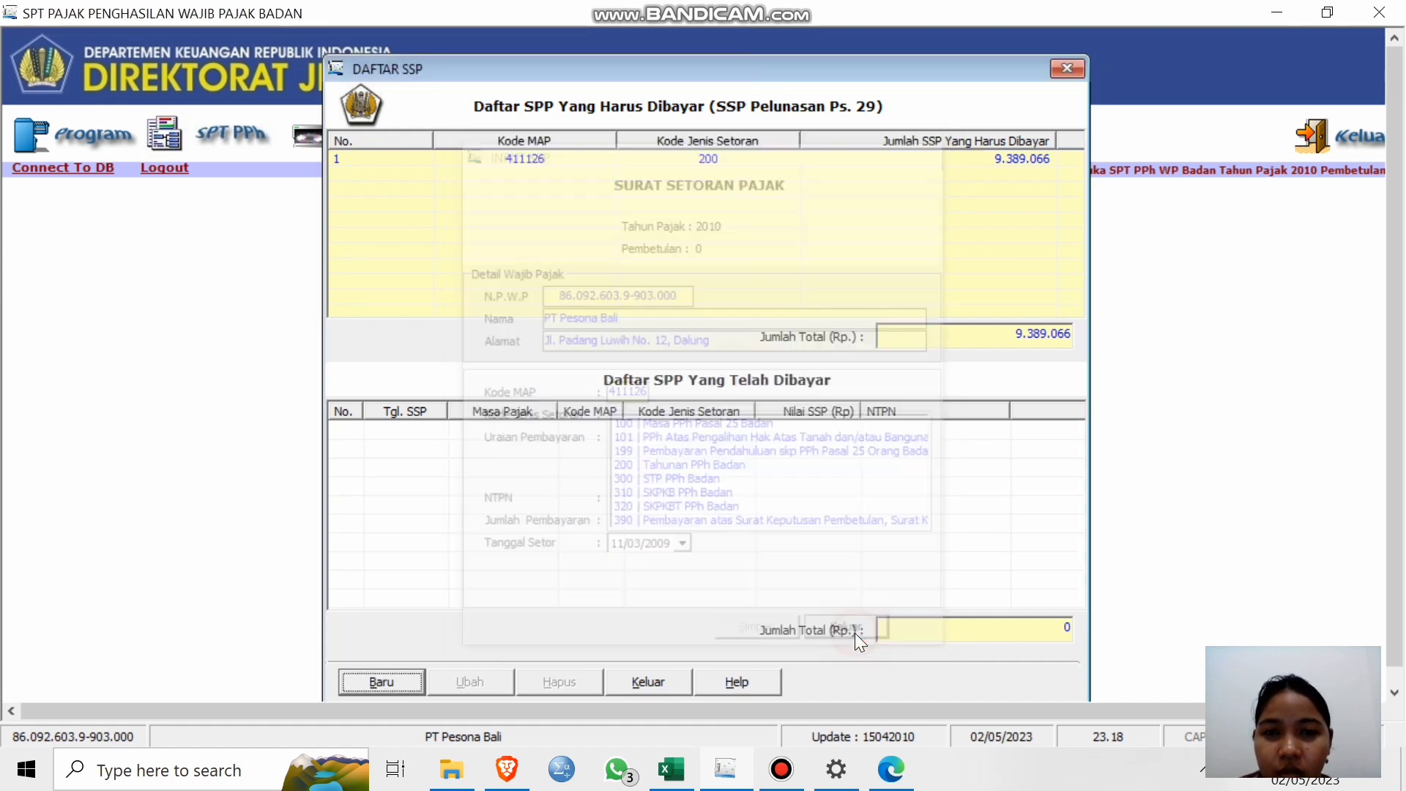
Start the slip again and choose Kode Jenis Setoran 200, Tahunan PPh Badan.
click(399, 682)
click(665, 416)
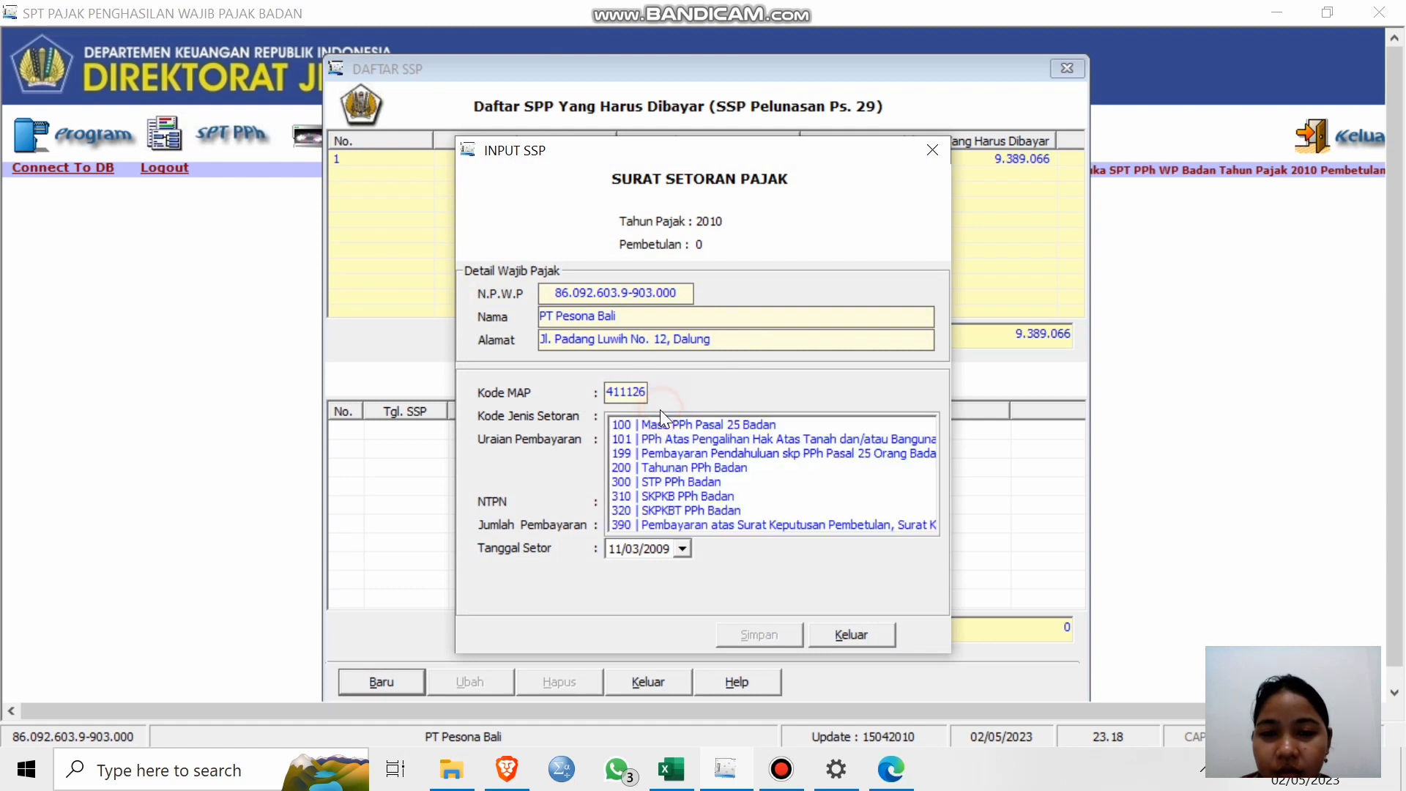
click(632, 468)
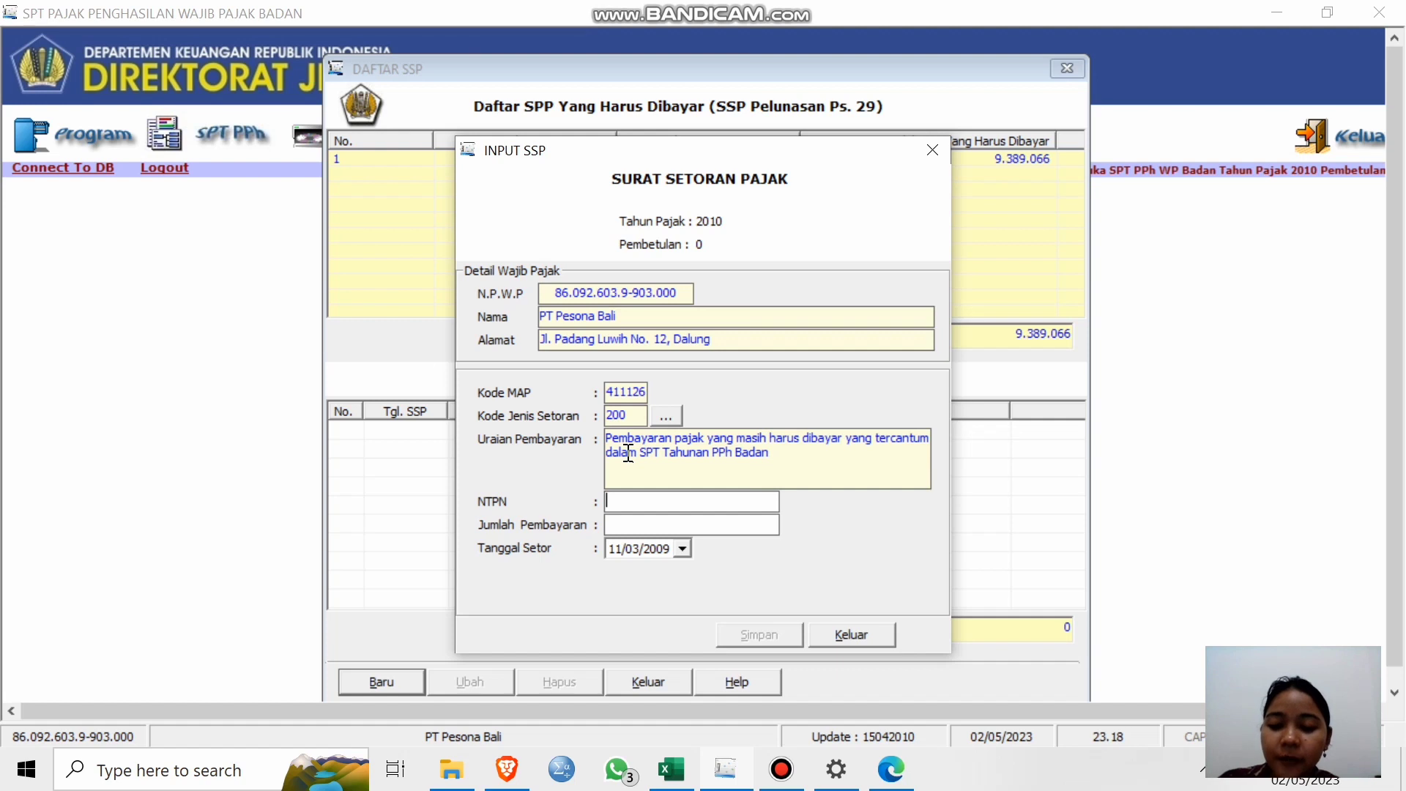
click(628, 525)
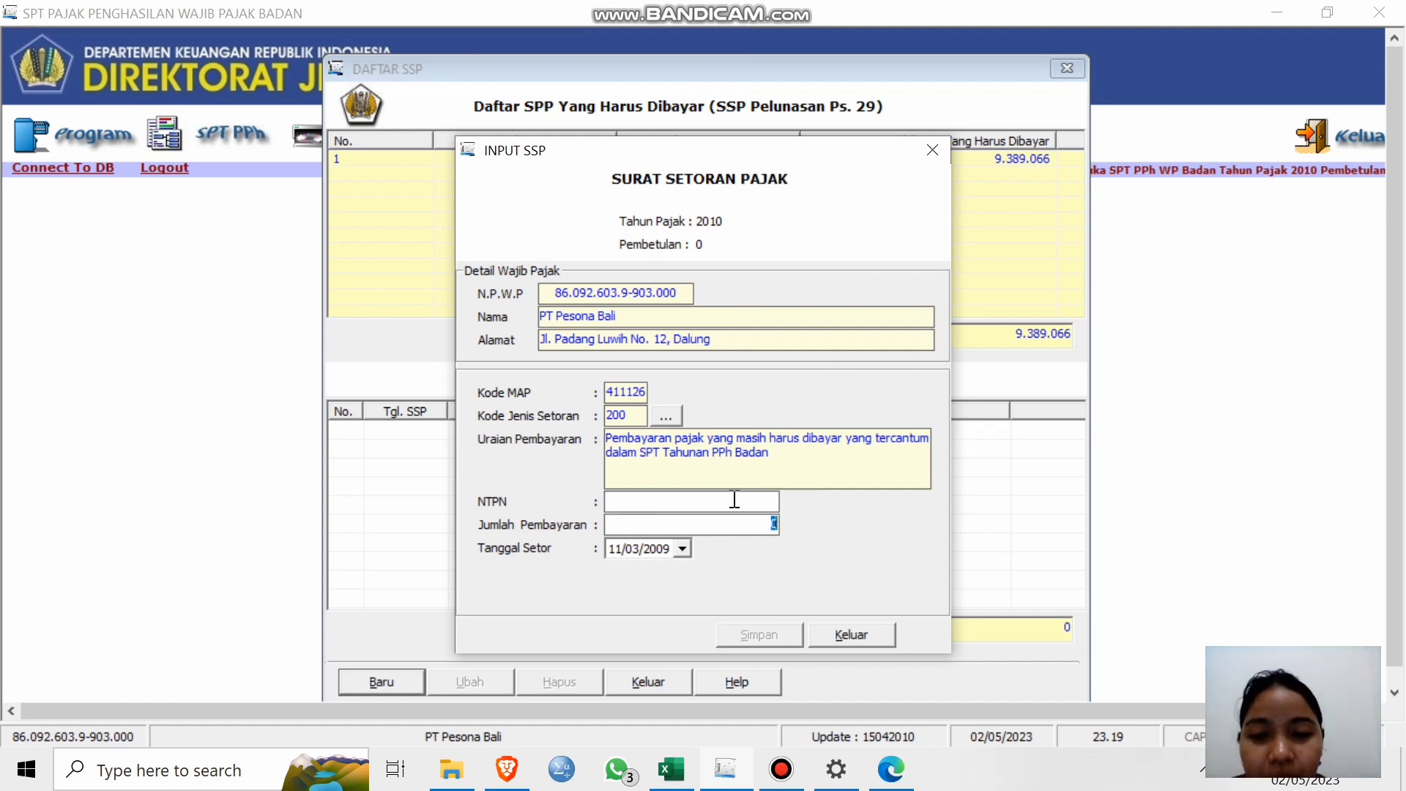
click(683, 548)
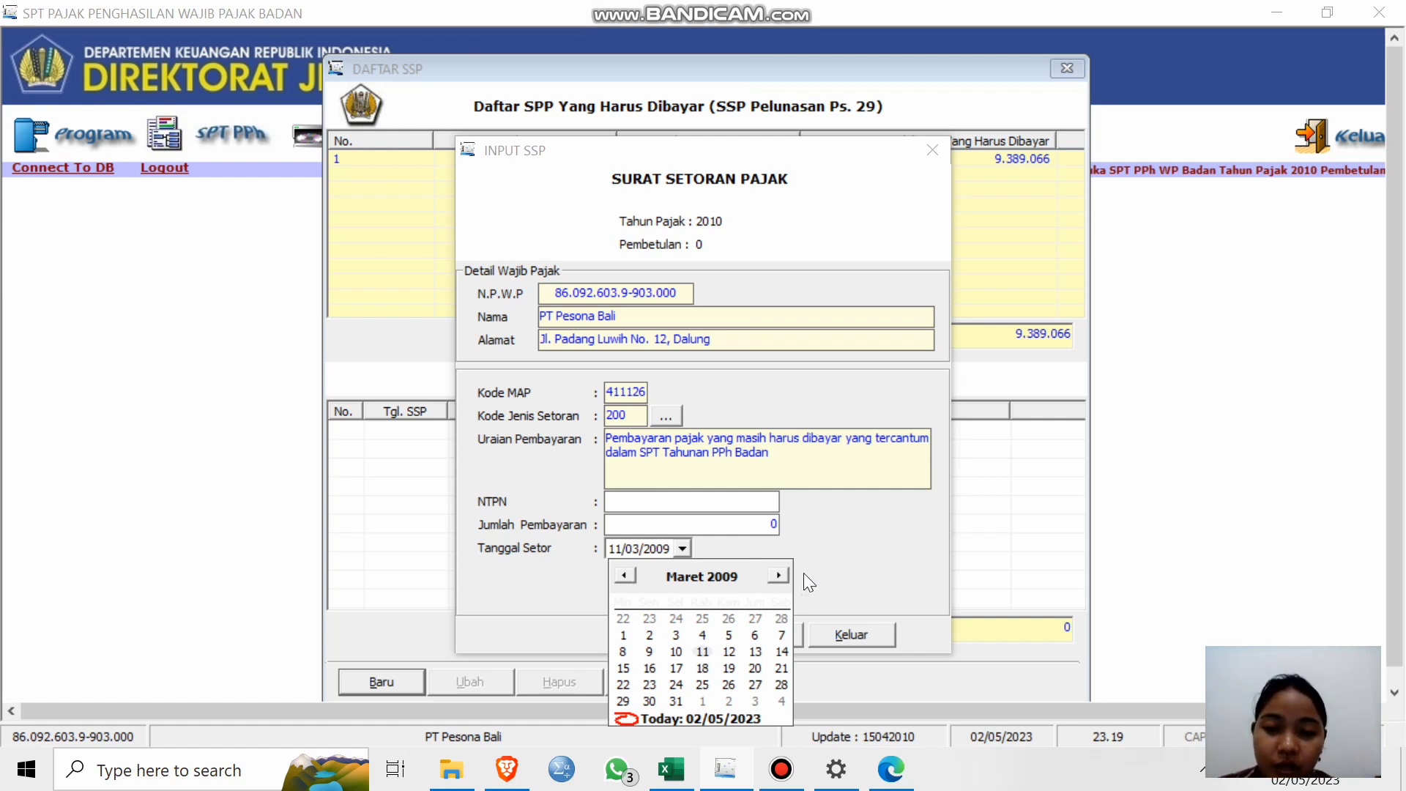
Set the slip's deposit date to 30/04/2010.
click(629, 577)
click(628, 577)
click(629, 577)
click(629, 577)
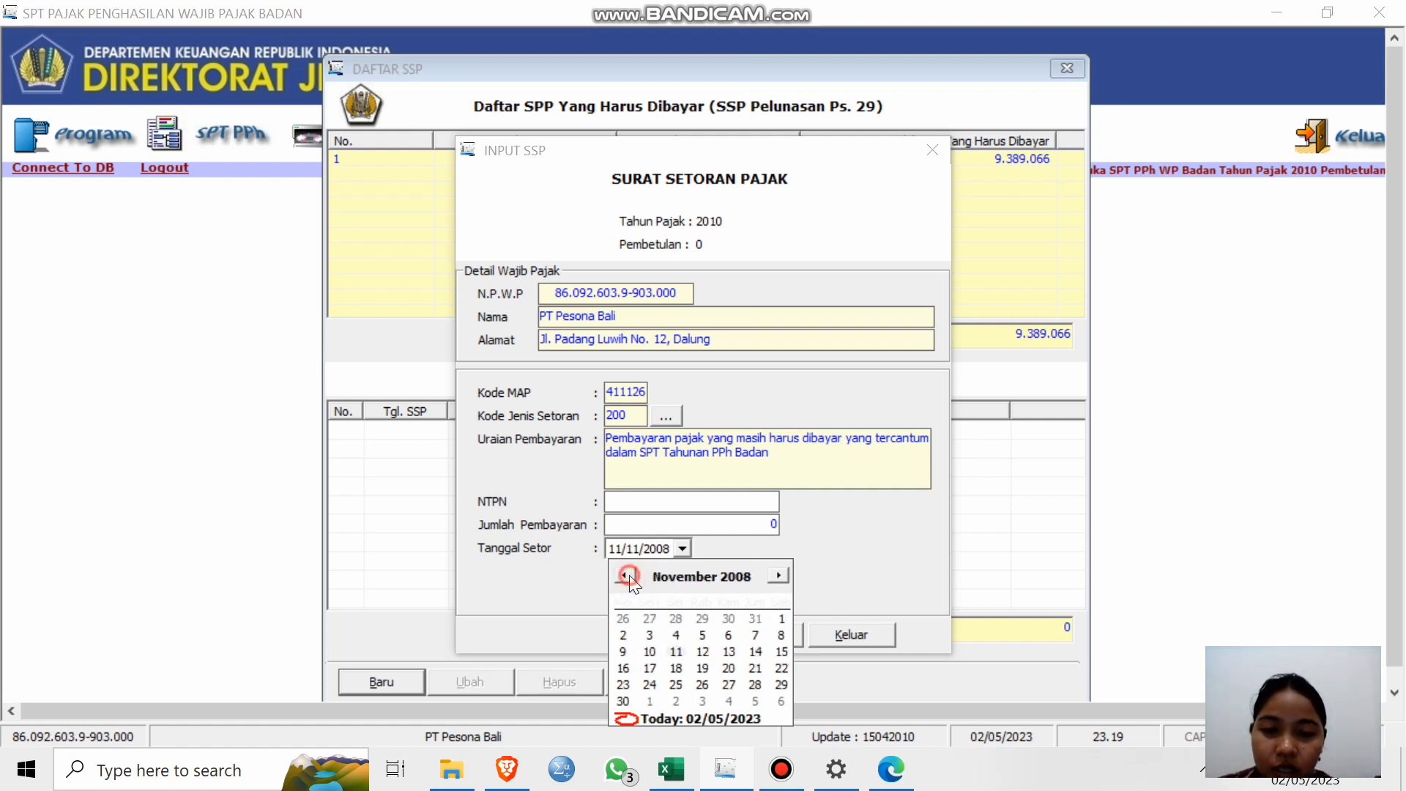
click(789, 576)
click(788, 576)
click(788, 576)
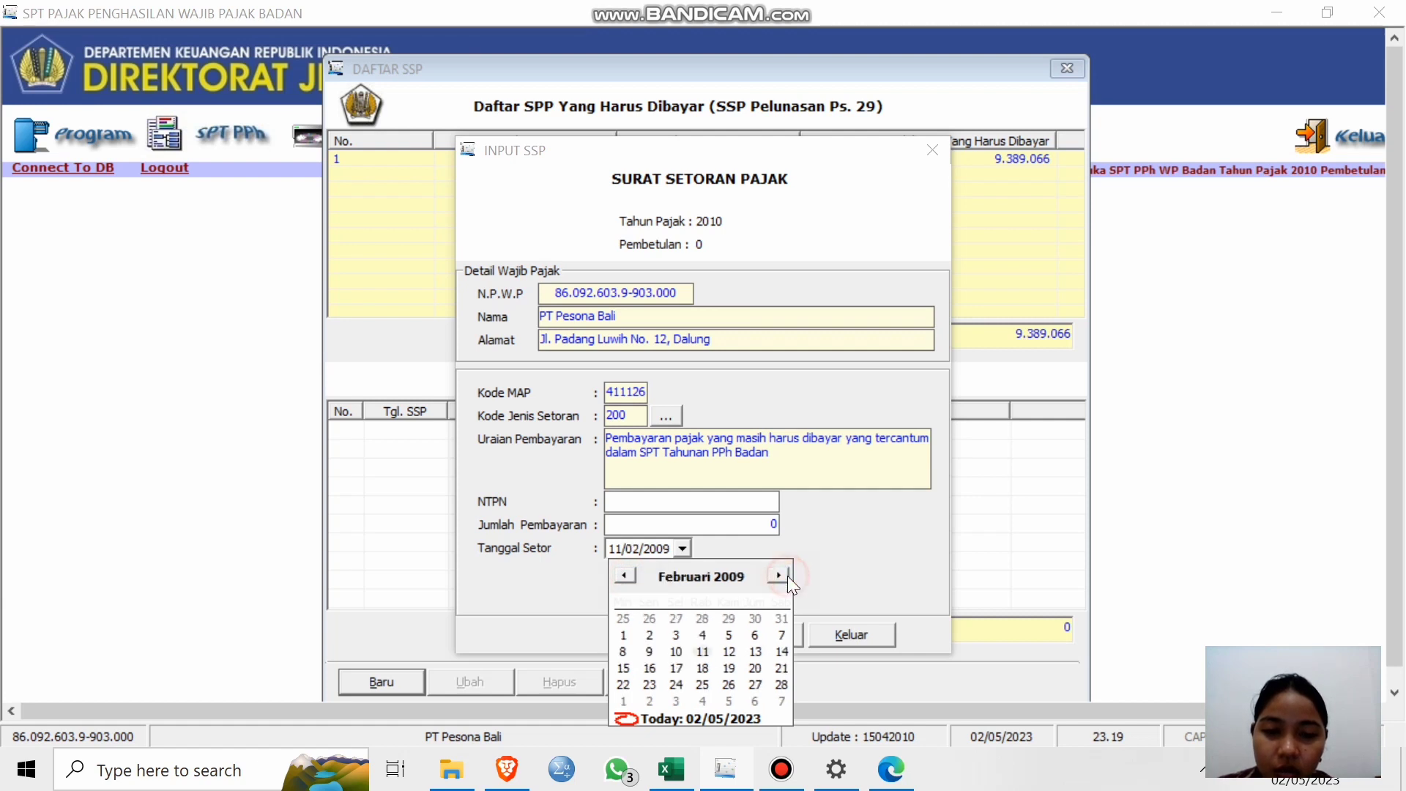
click(788, 576)
click(788, 576)
click(788, 576)
click(788, 576)
click(789, 576)
click(788, 576)
click(788, 576)
click(789, 576)
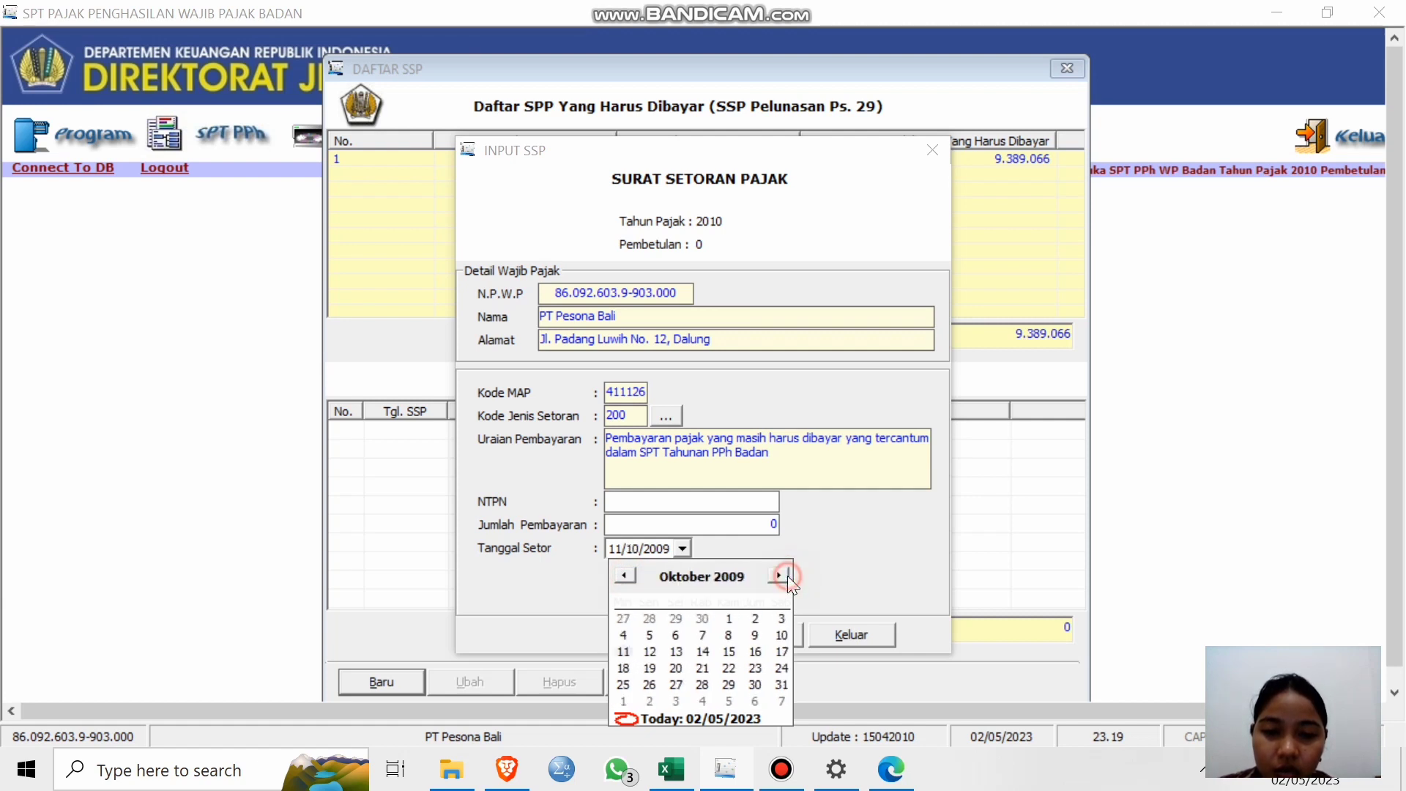
click(788, 575)
click(788, 576)
click(788, 576)
click(788, 575)
click(788, 576)
click(788, 576)
click(788, 576)
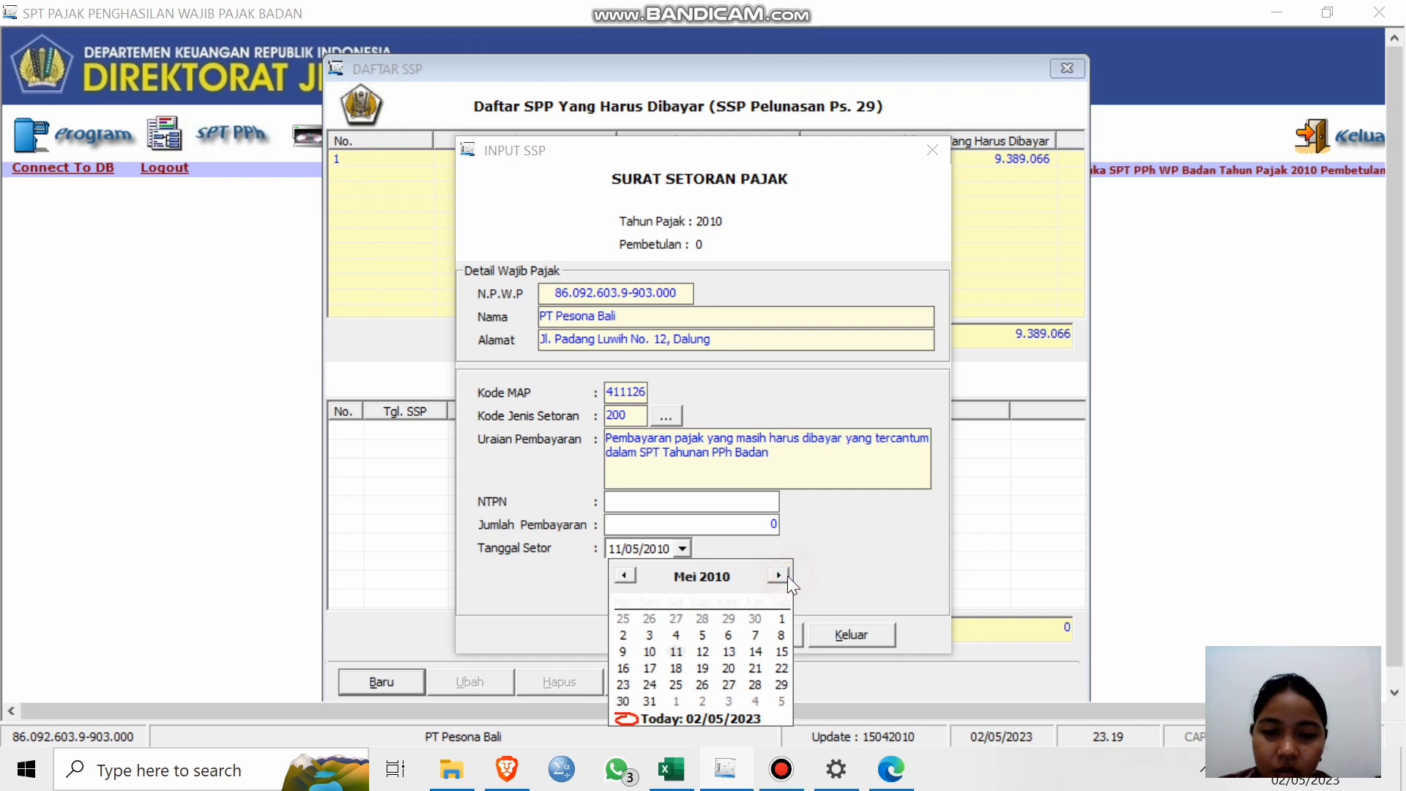
click(627, 577)
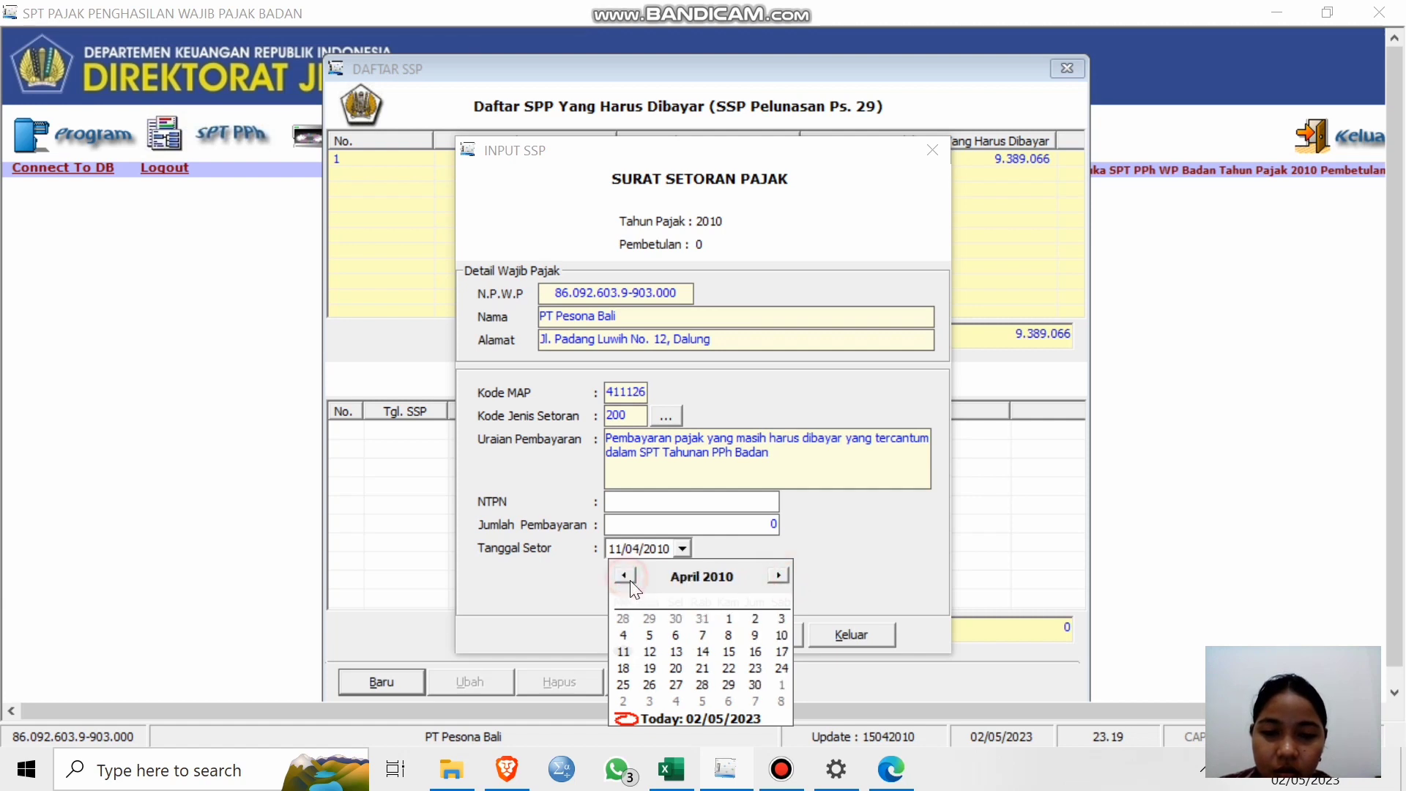
click(755, 685)
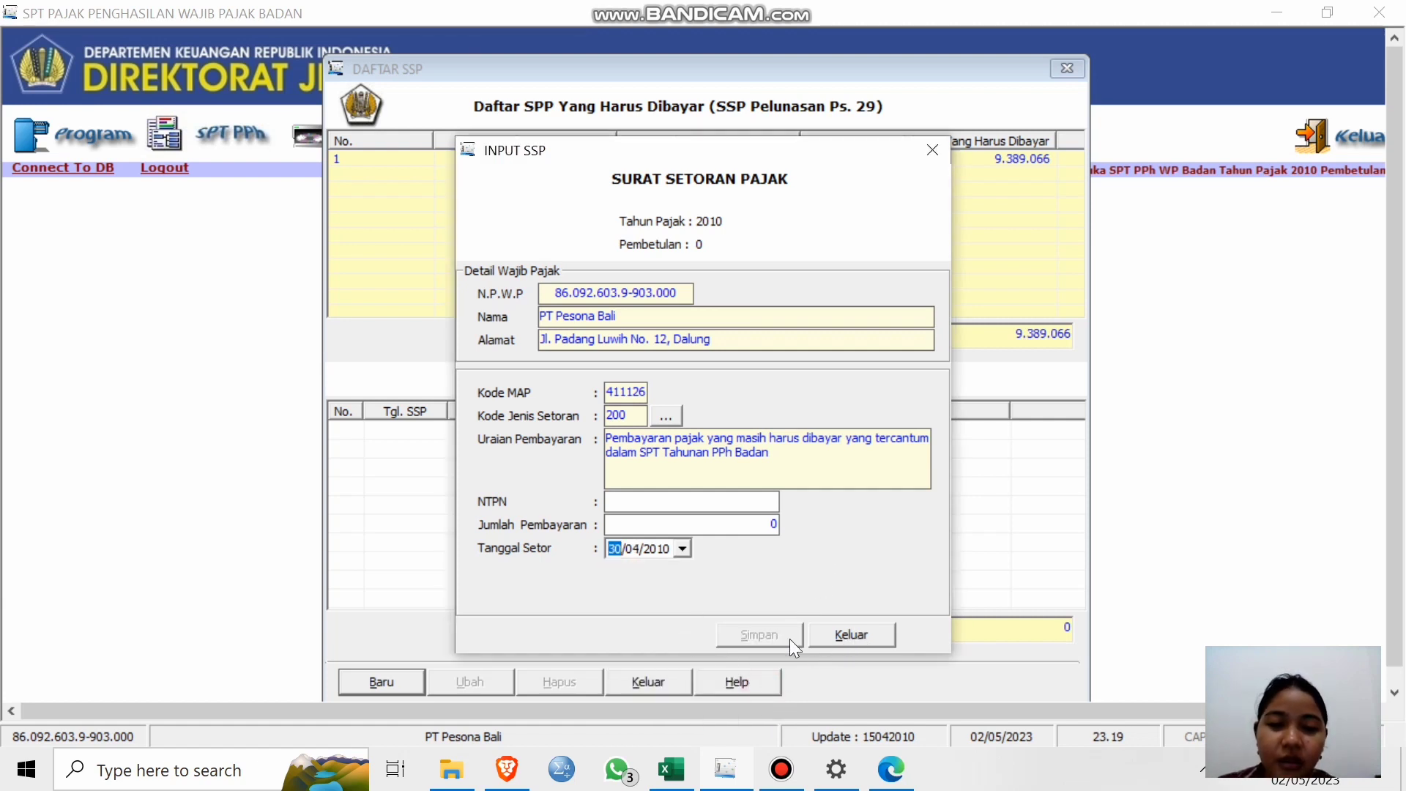
Enter the slip's NTPN and a 98.000 payment amount, then close the form.
click(753, 507)
click(775, 572)
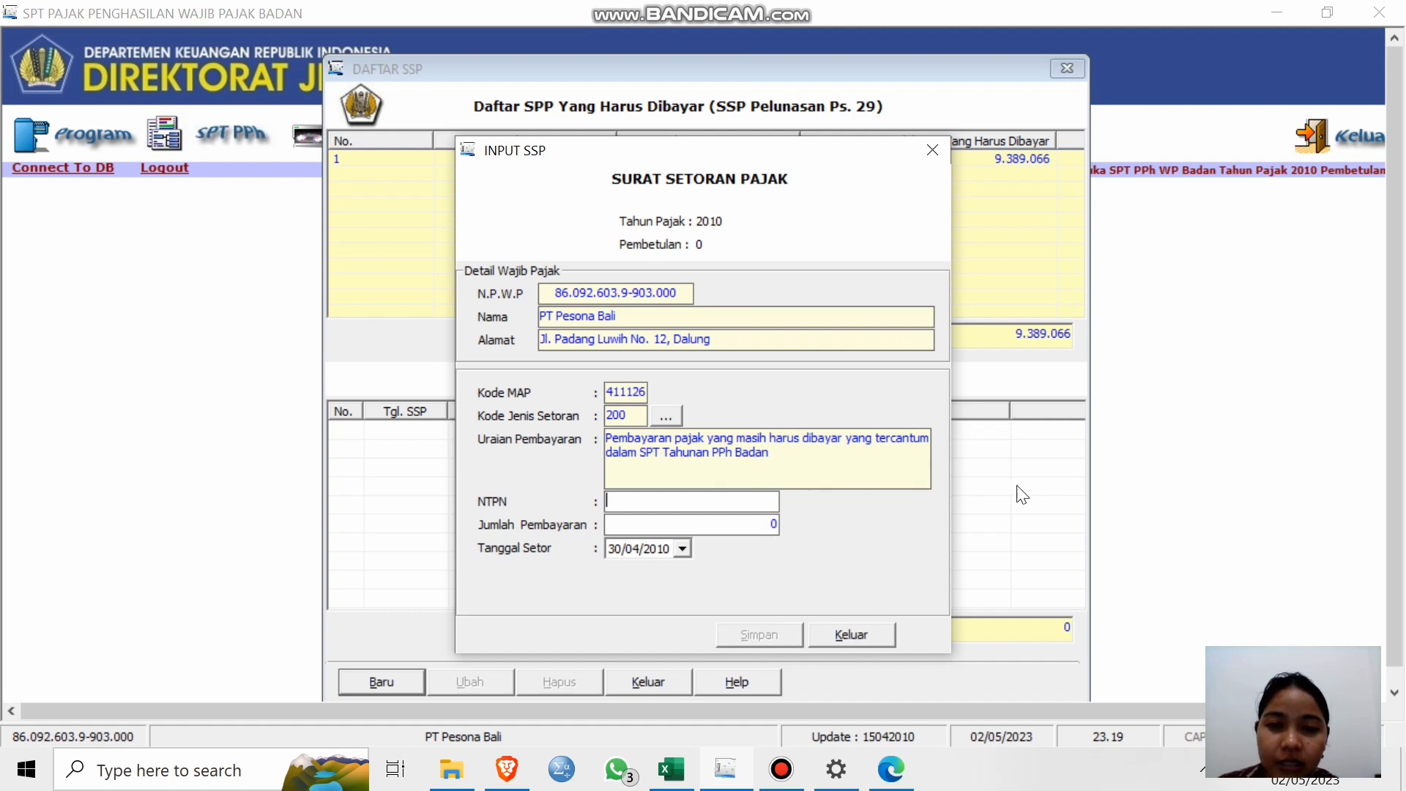
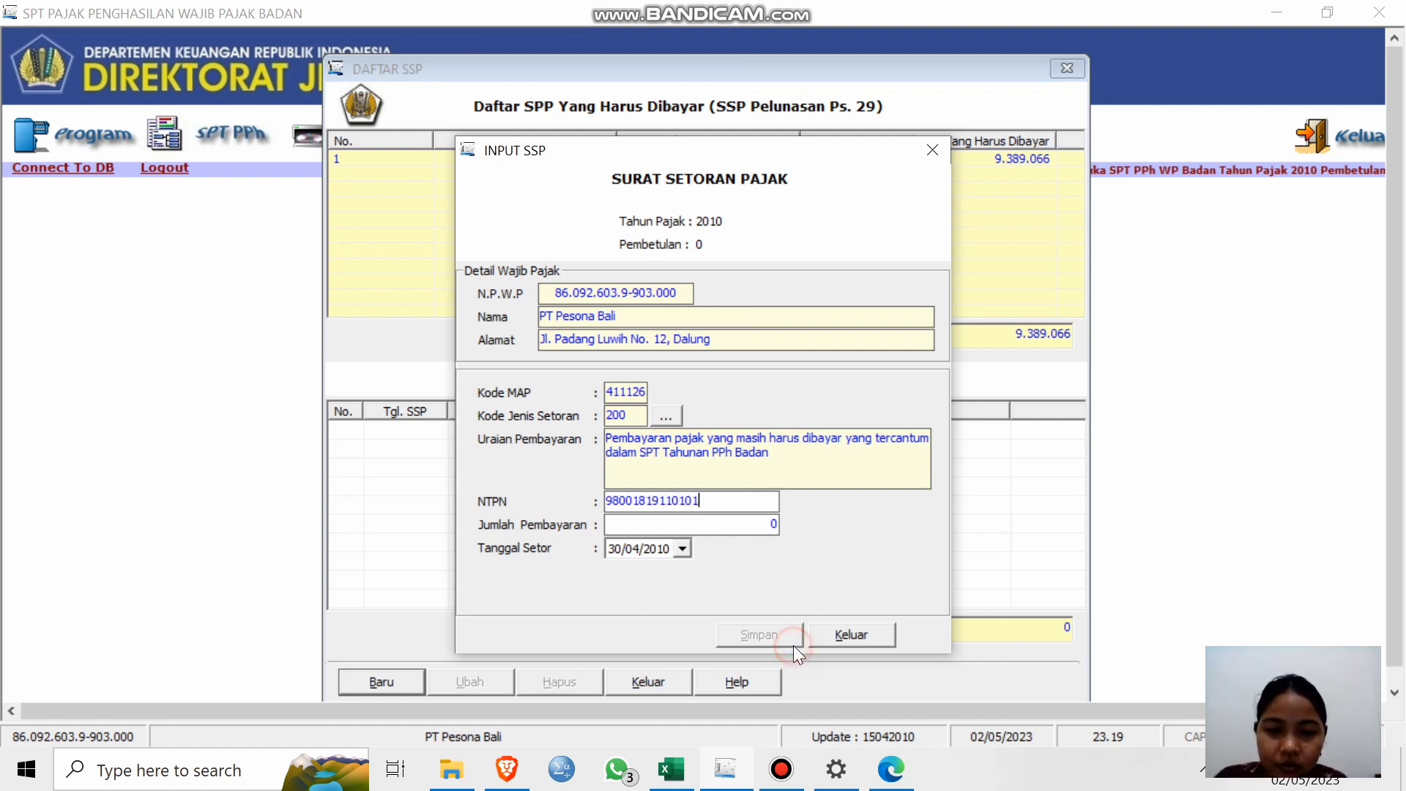
click(756, 524)
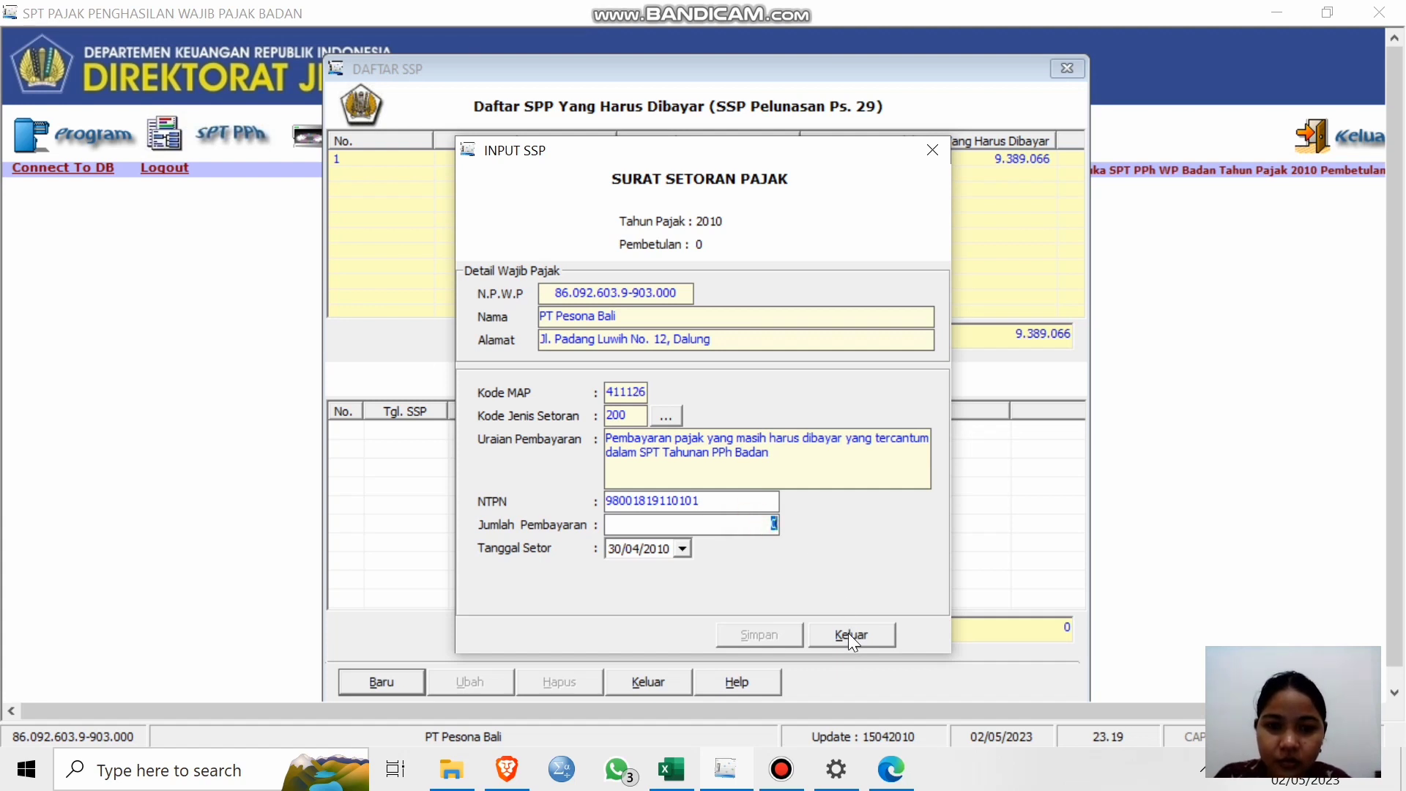
text(98)
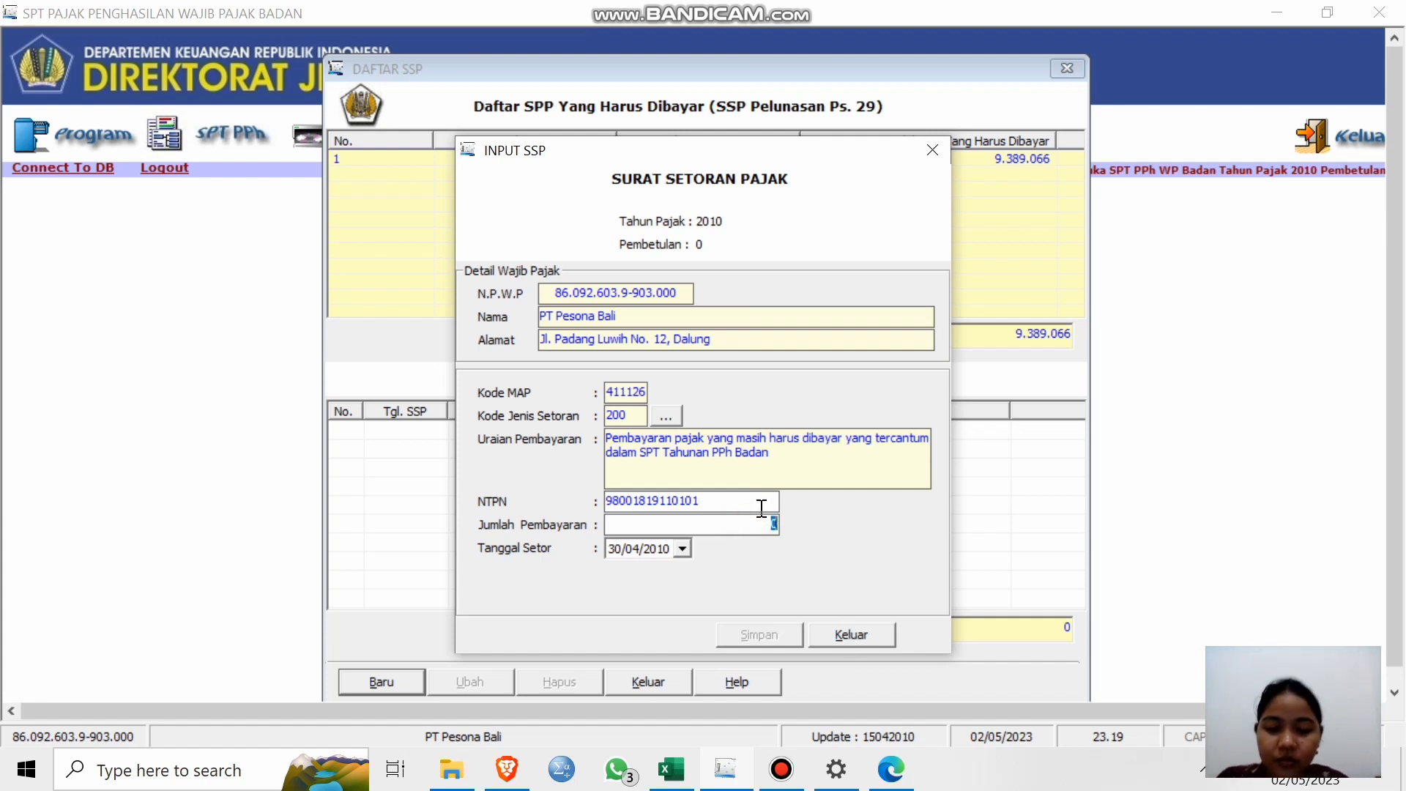
text(000)
click(835, 526)
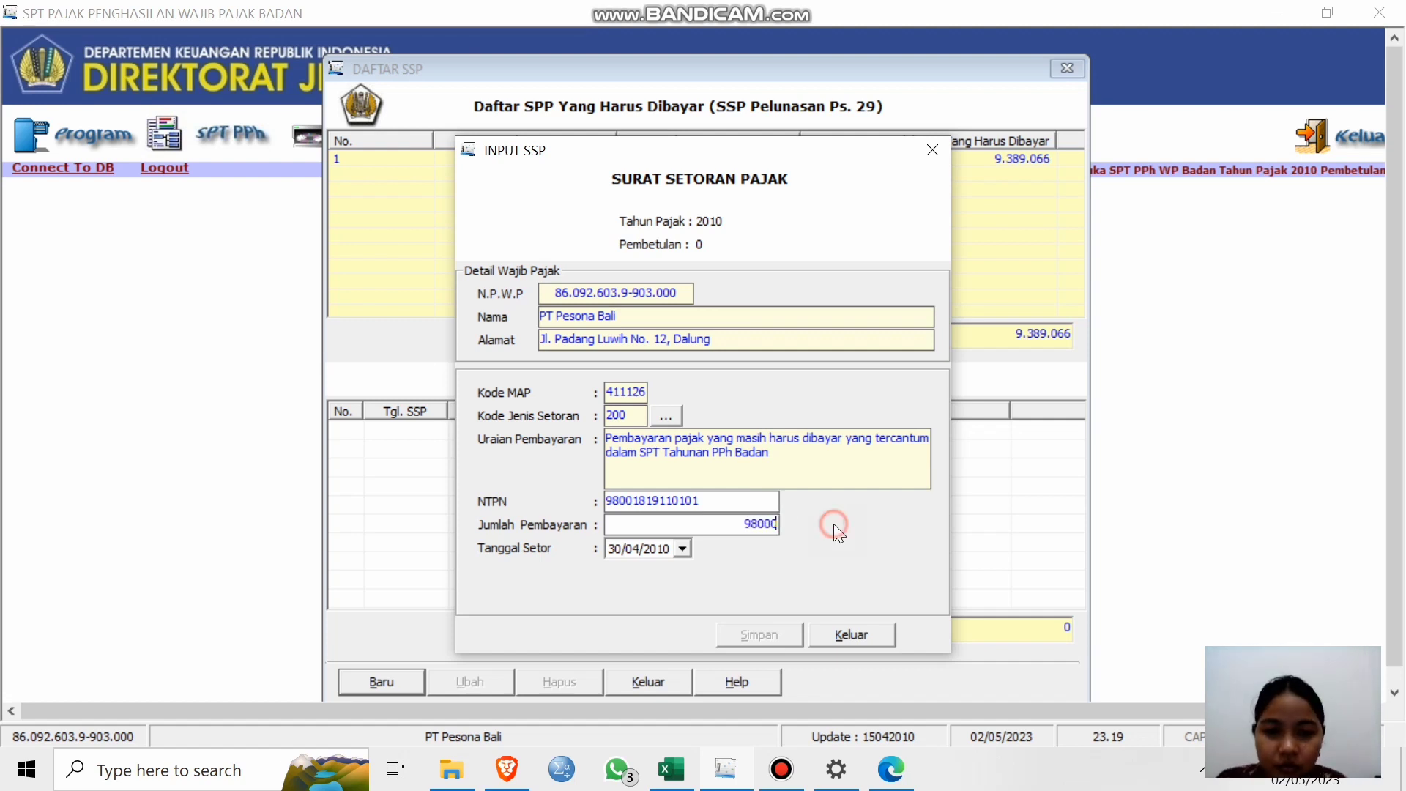
click(752, 499)
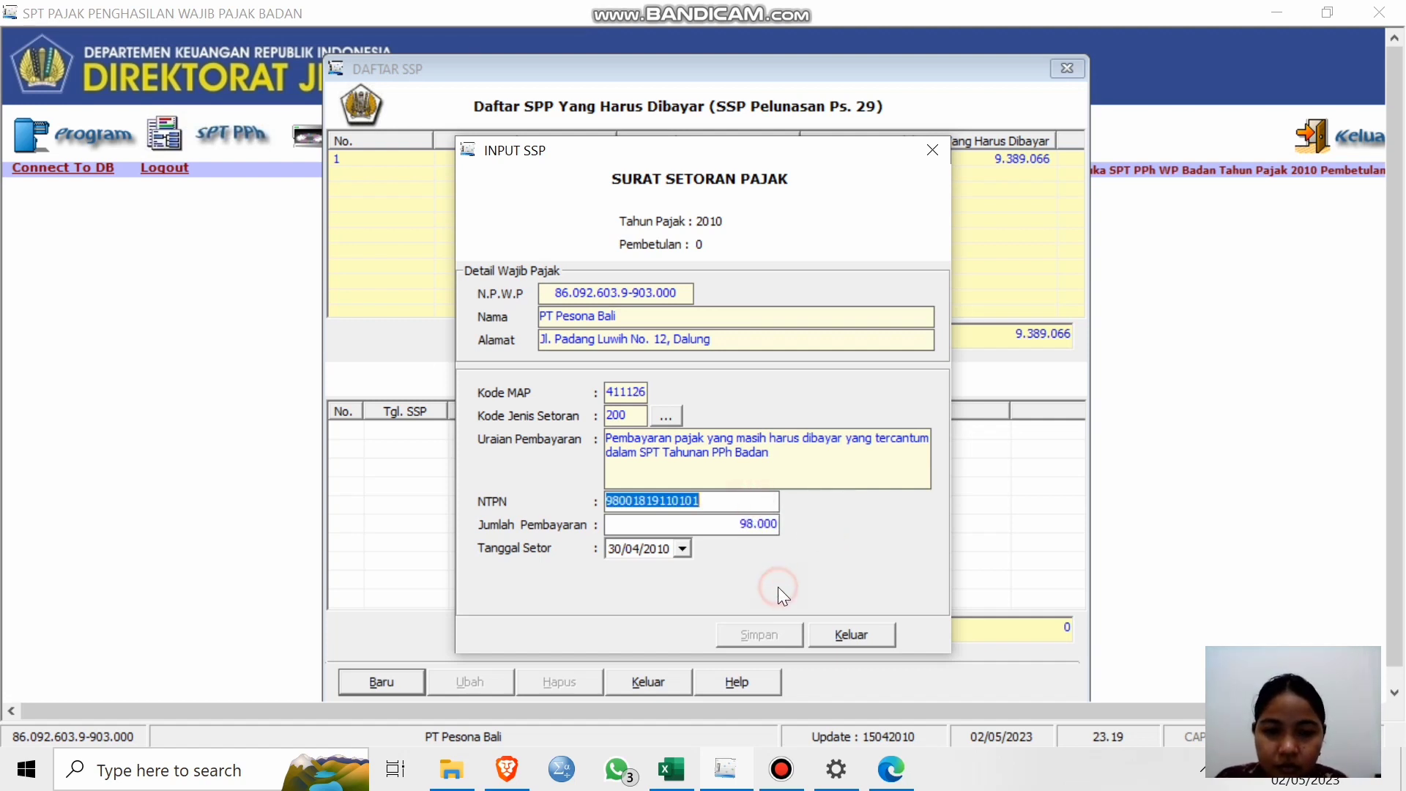
click(852, 635)
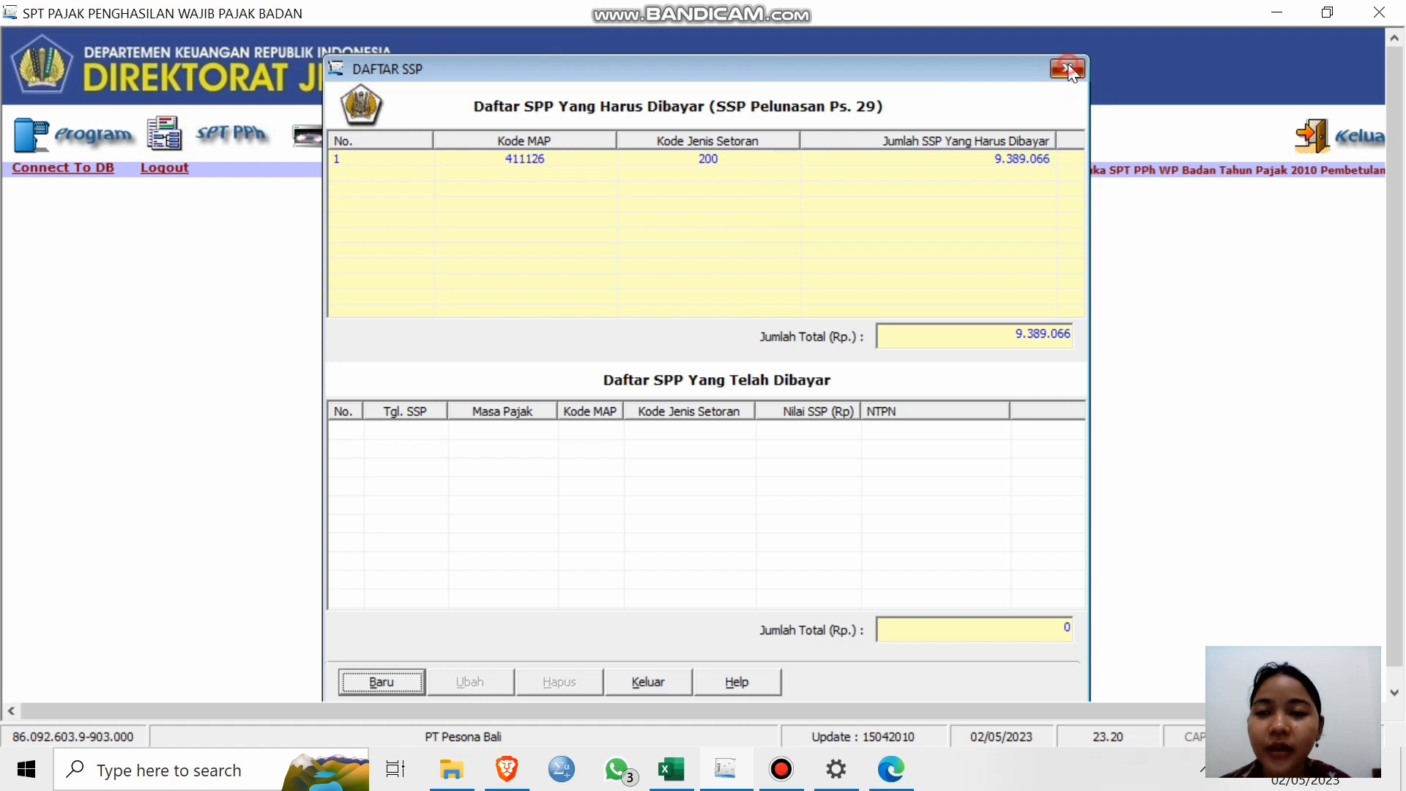
Close the Daftar SSP payment list.
click(1069, 70)
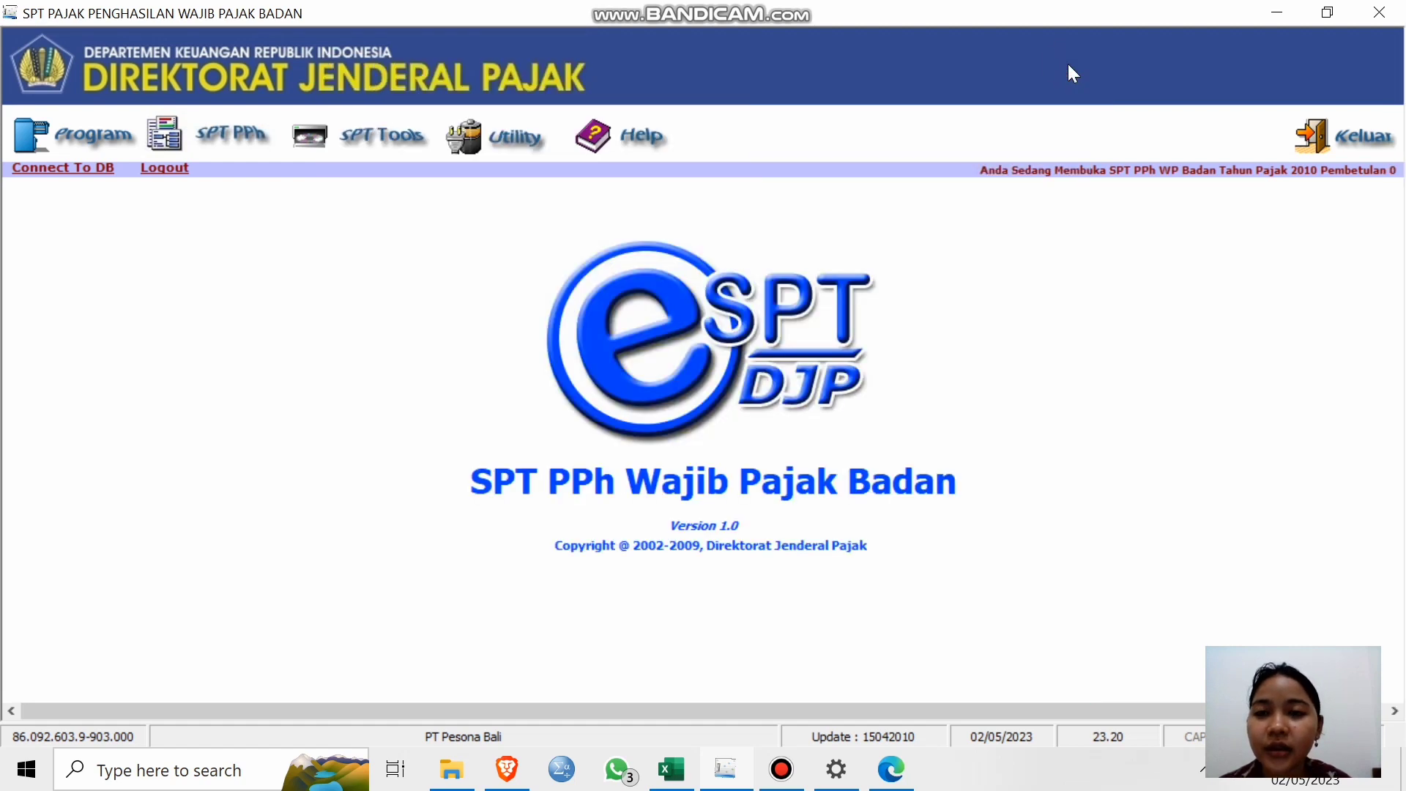
click(351, 133)
click(302, 306)
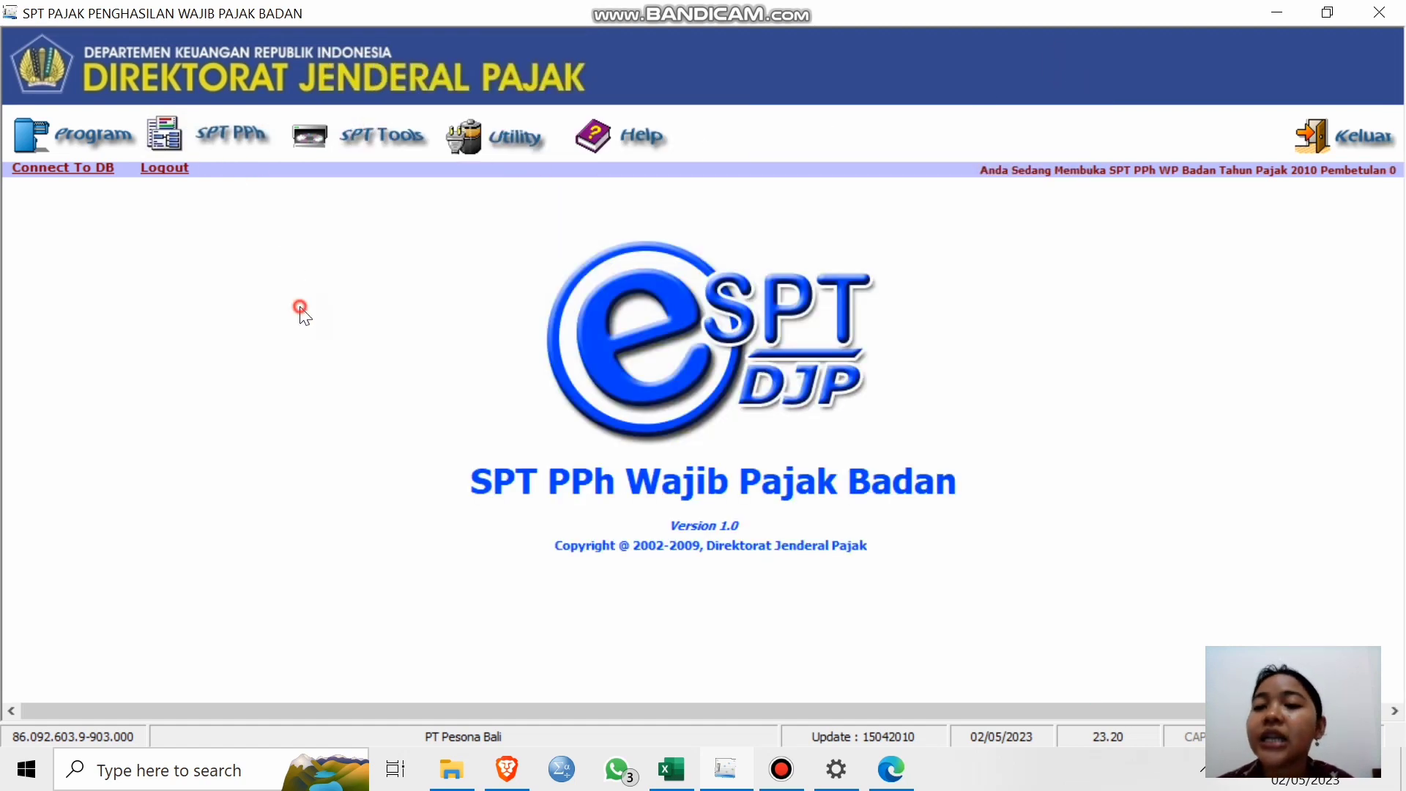
Change the PPh Badan tax rate from 28% to 22% in Setting Tarif and save.
click(499, 136)
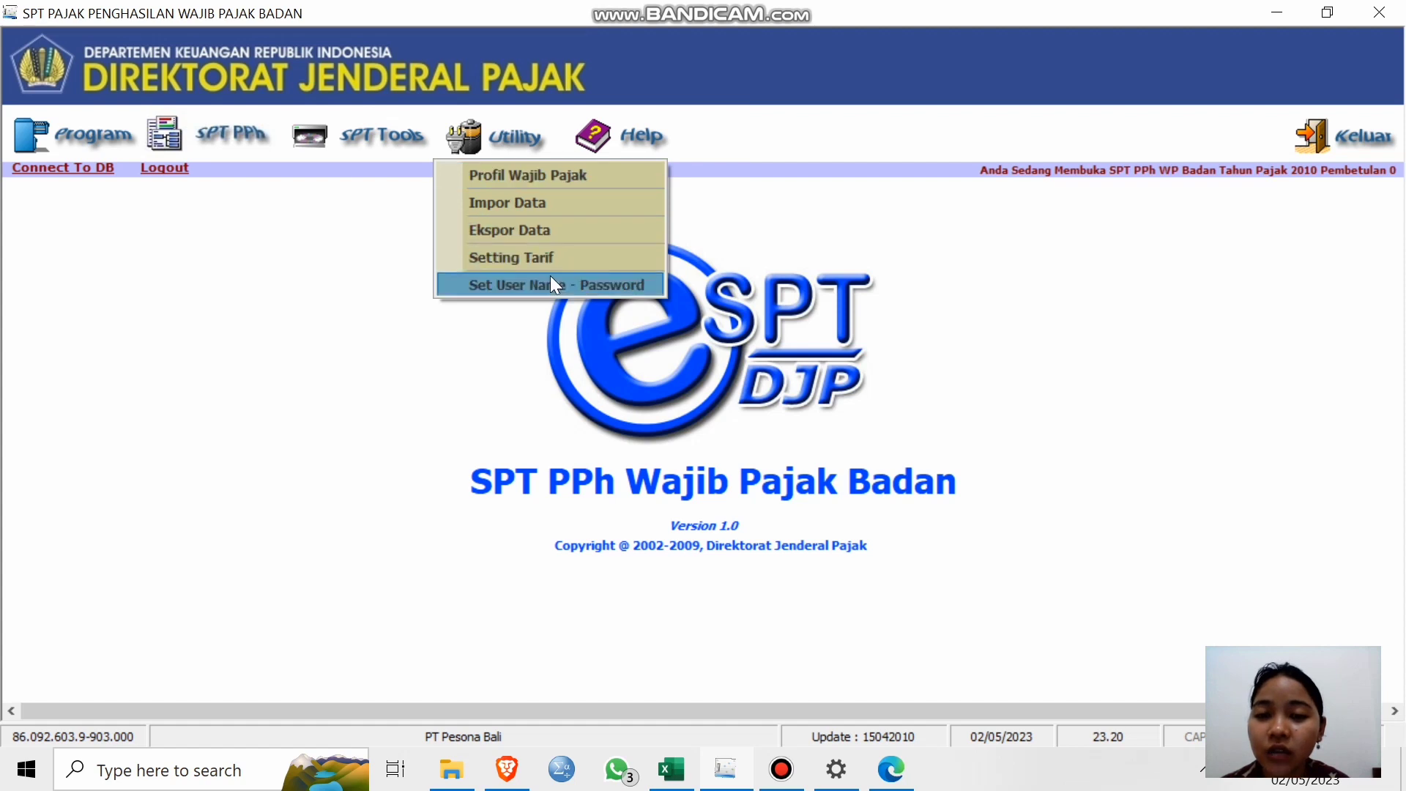
click(516, 259)
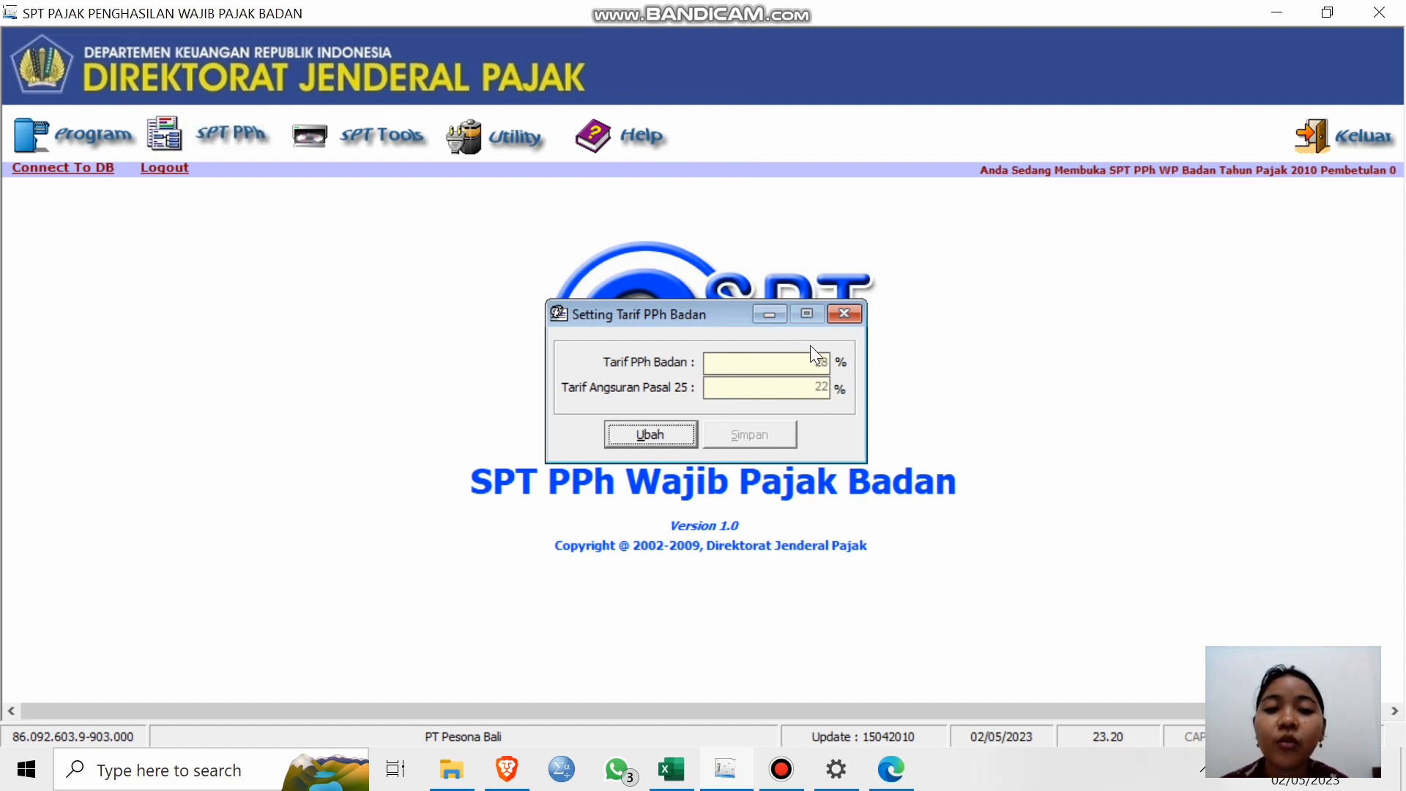
click(687, 439)
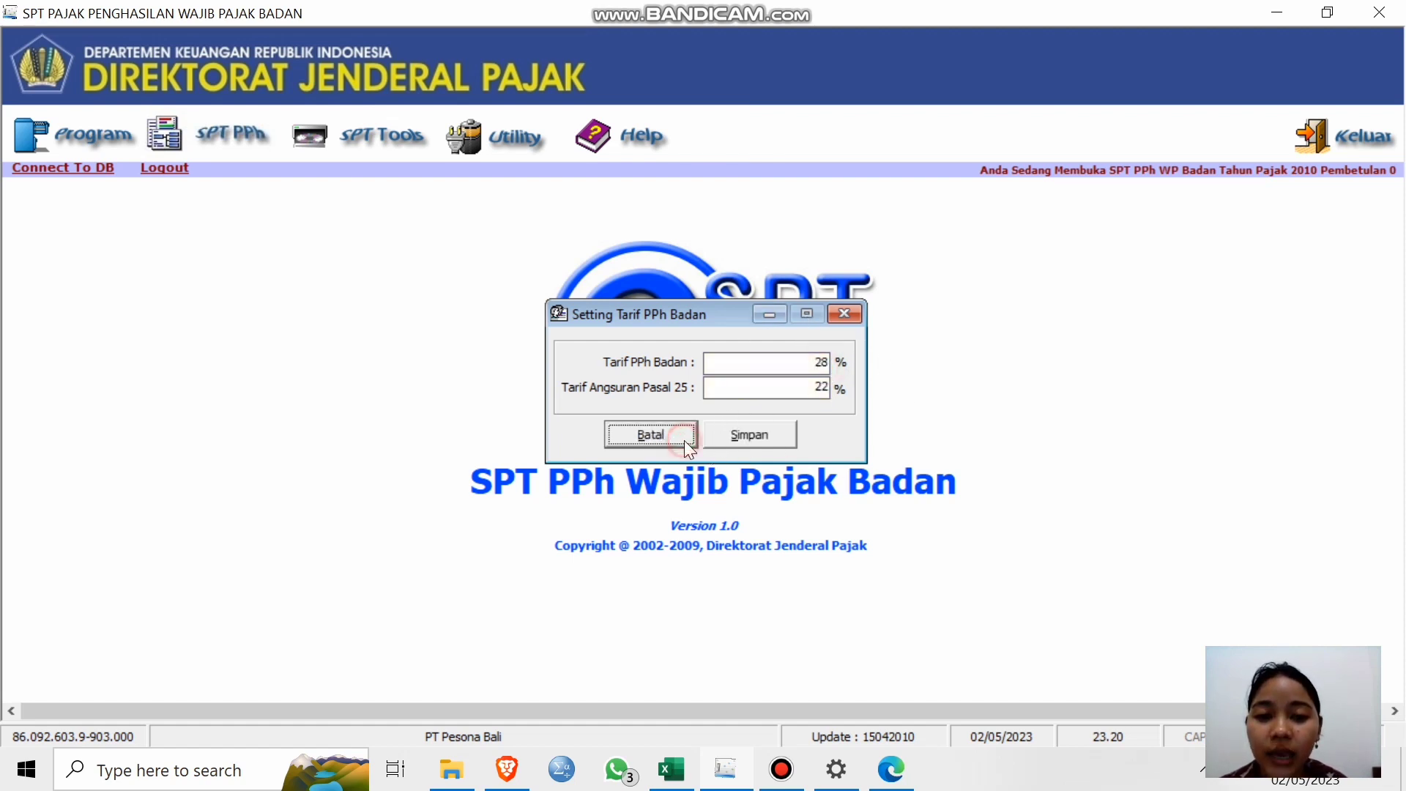
click(824, 364)
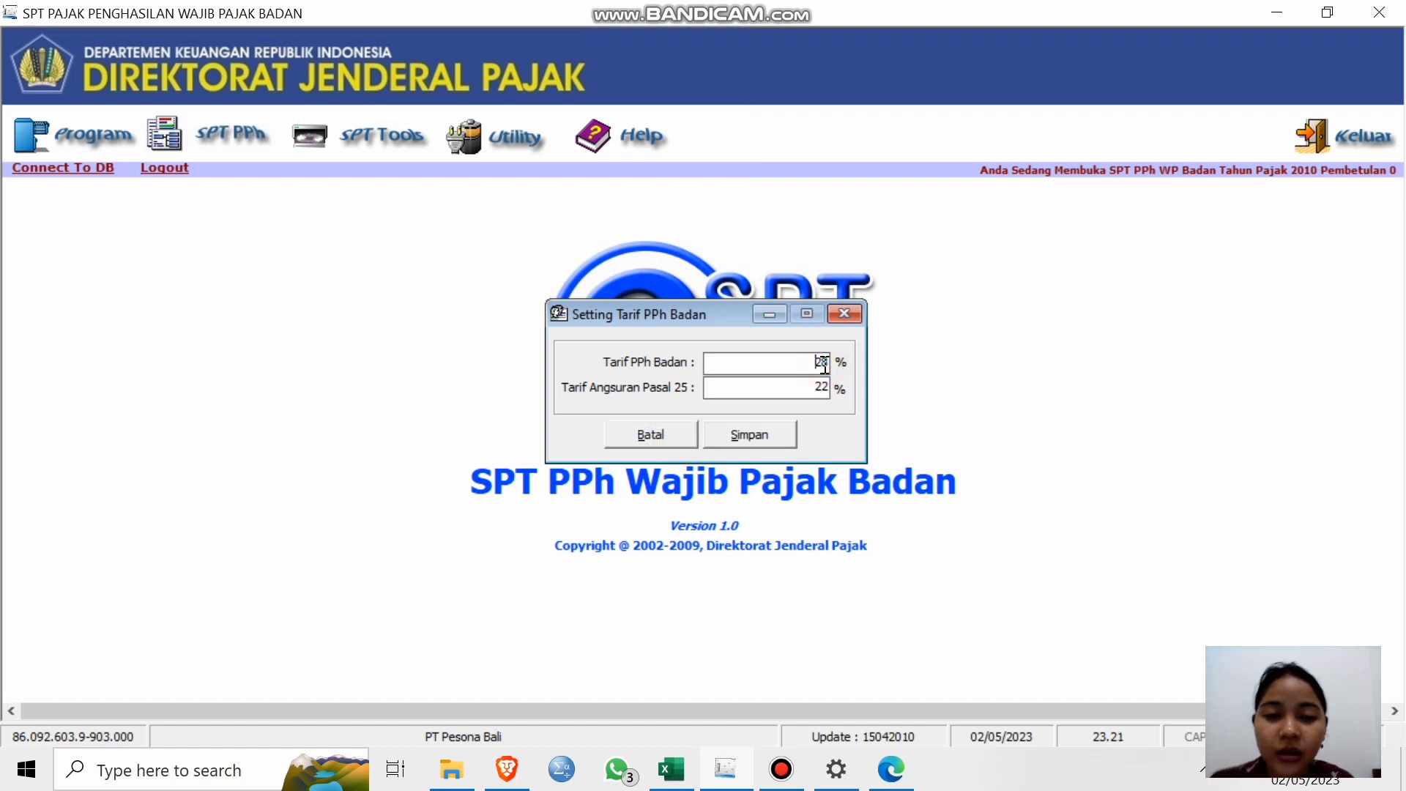
key(BackSpace)
key(BackSpace)
text(22)
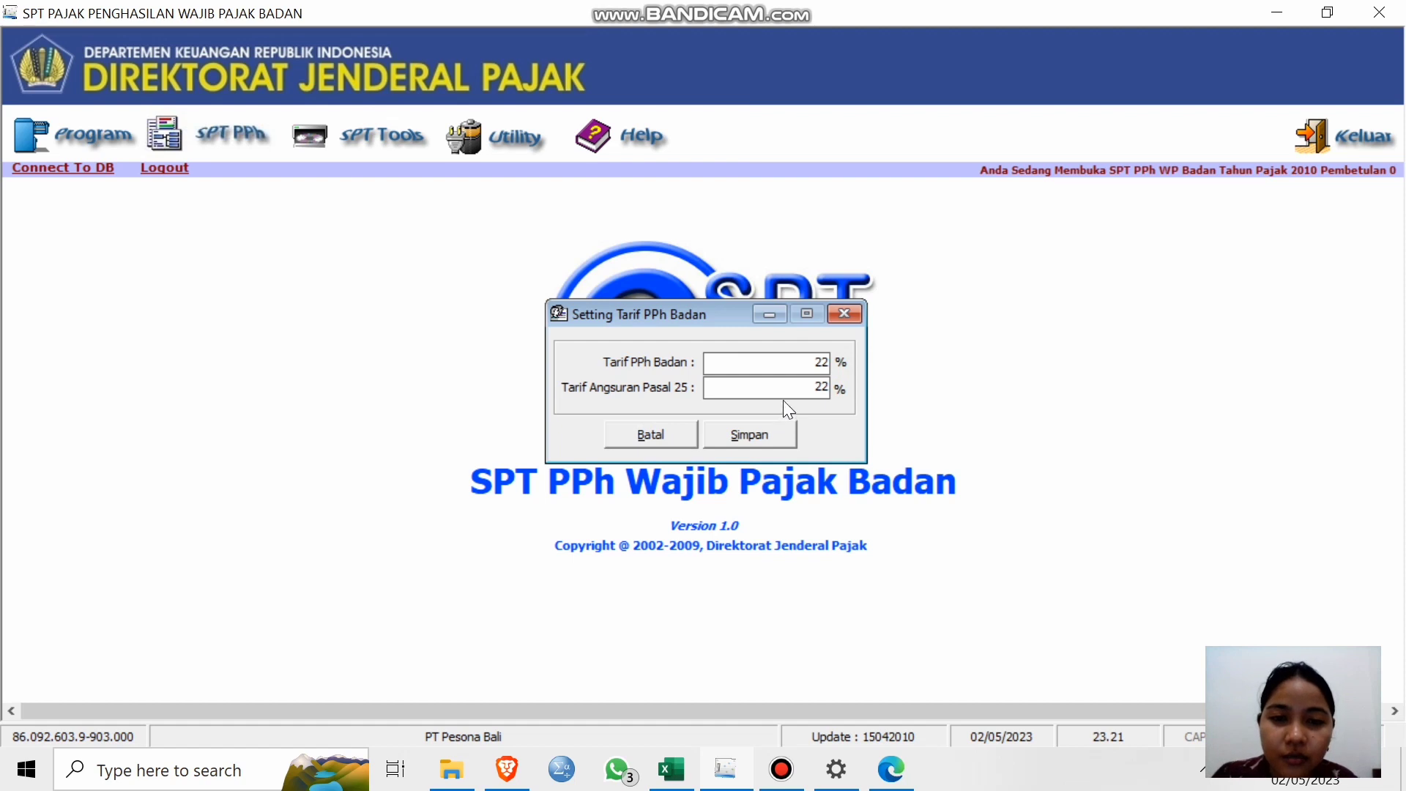
click(754, 438)
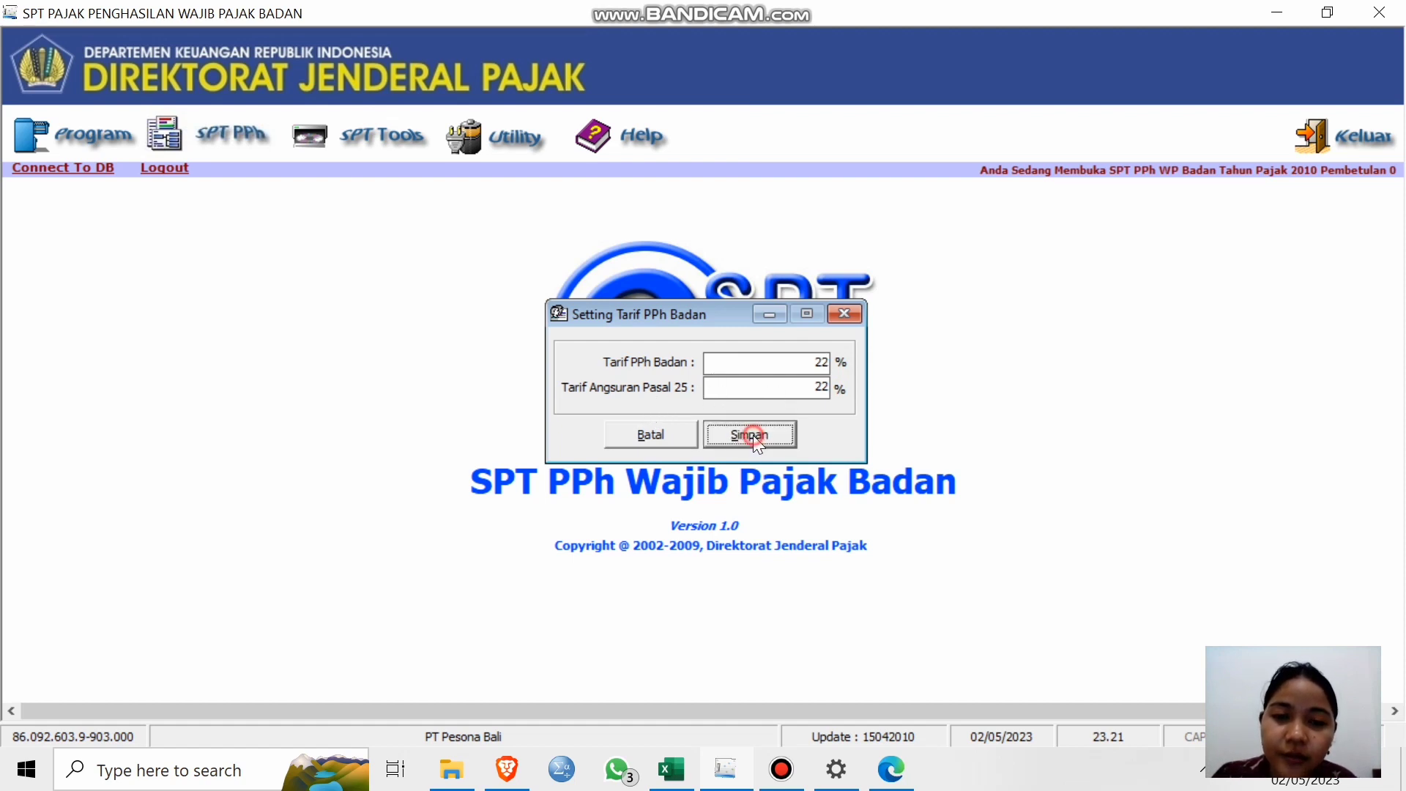
click(838, 460)
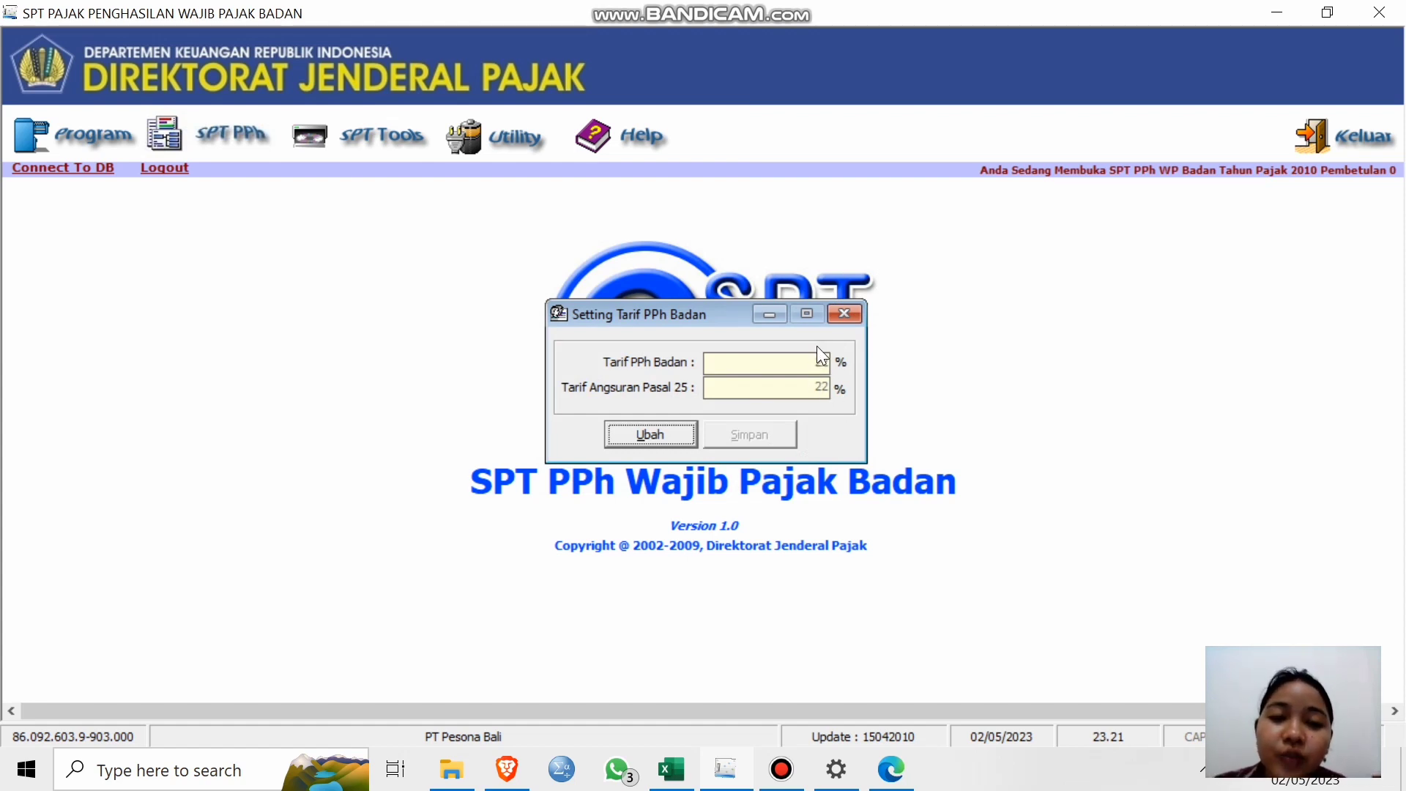
click(841, 315)
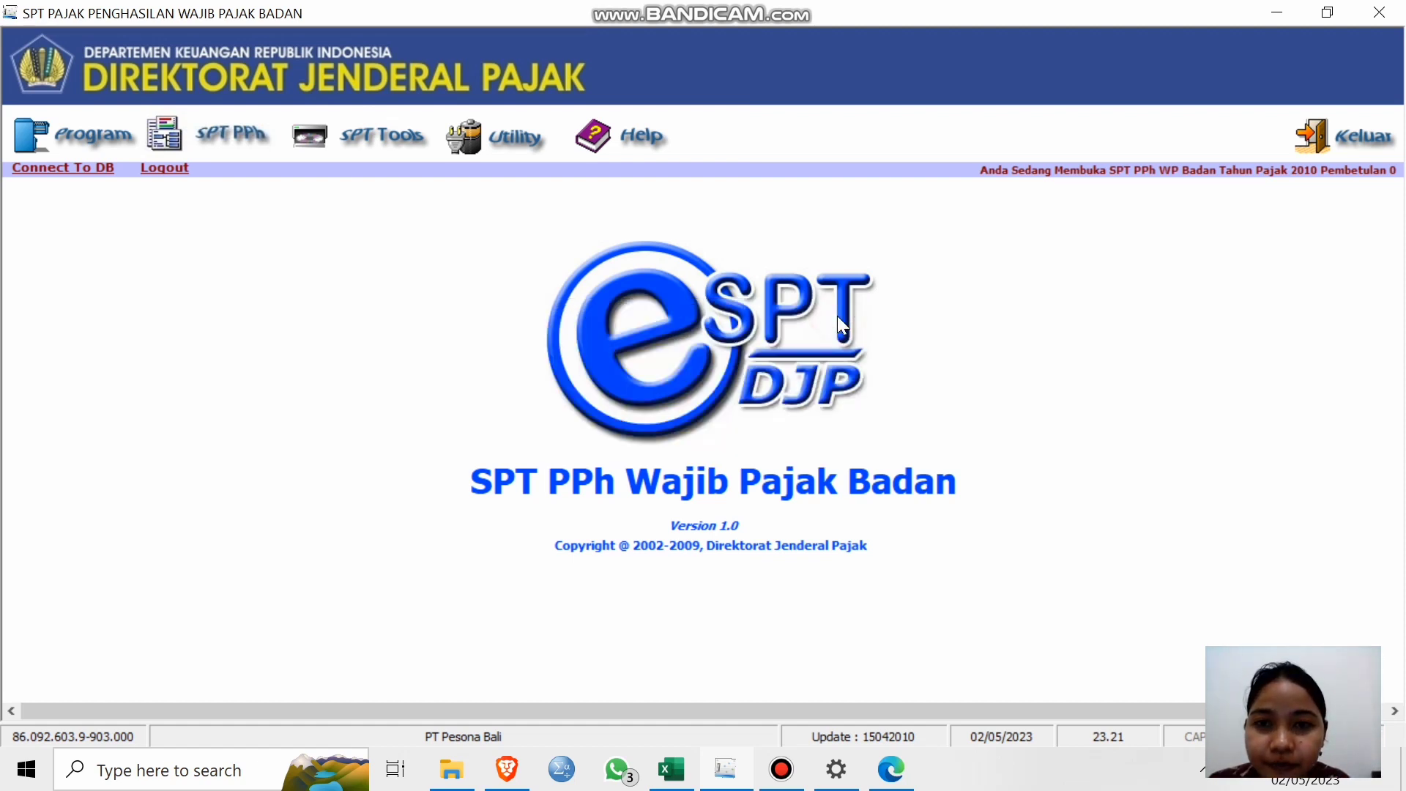
click(480, 141)
click(340, 244)
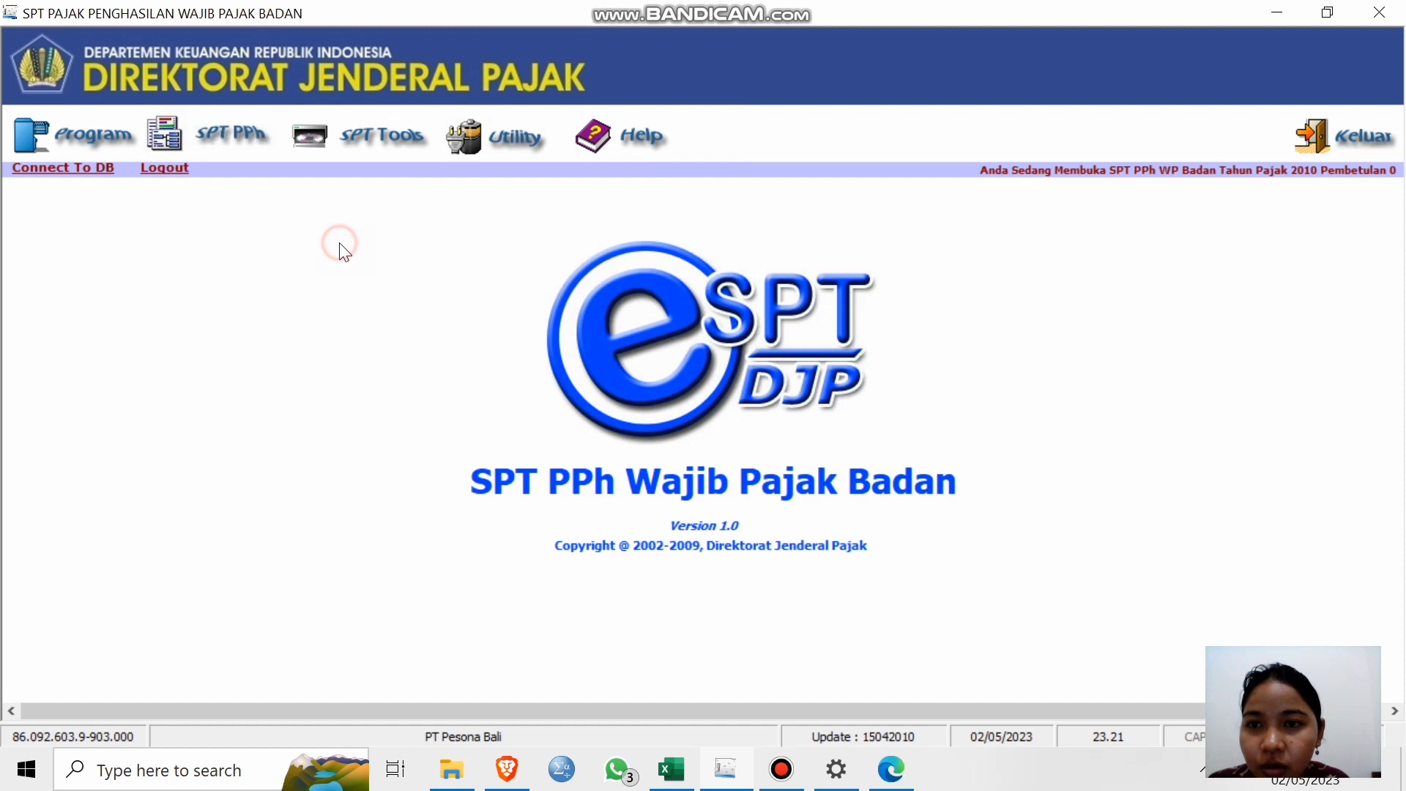
click(342, 140)
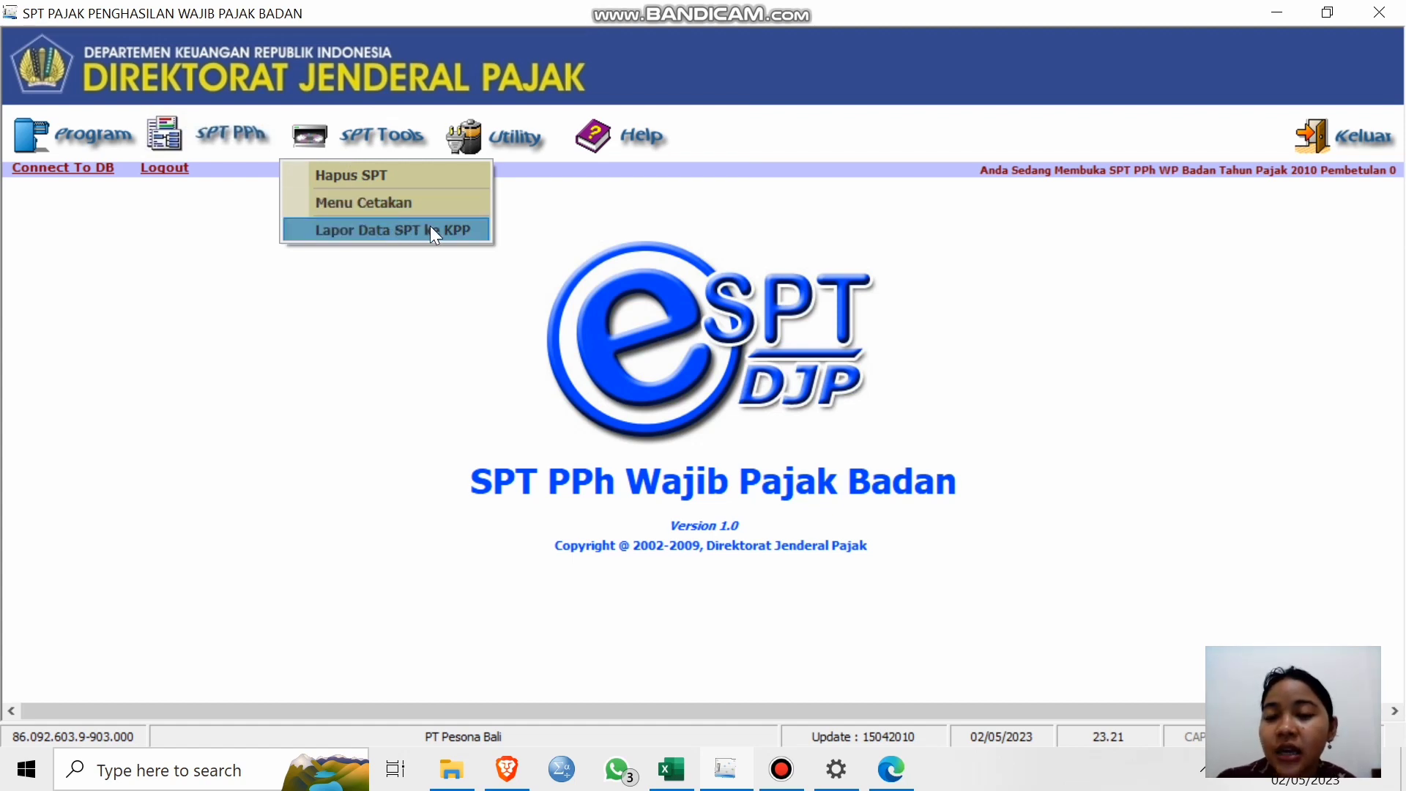
click(416, 212)
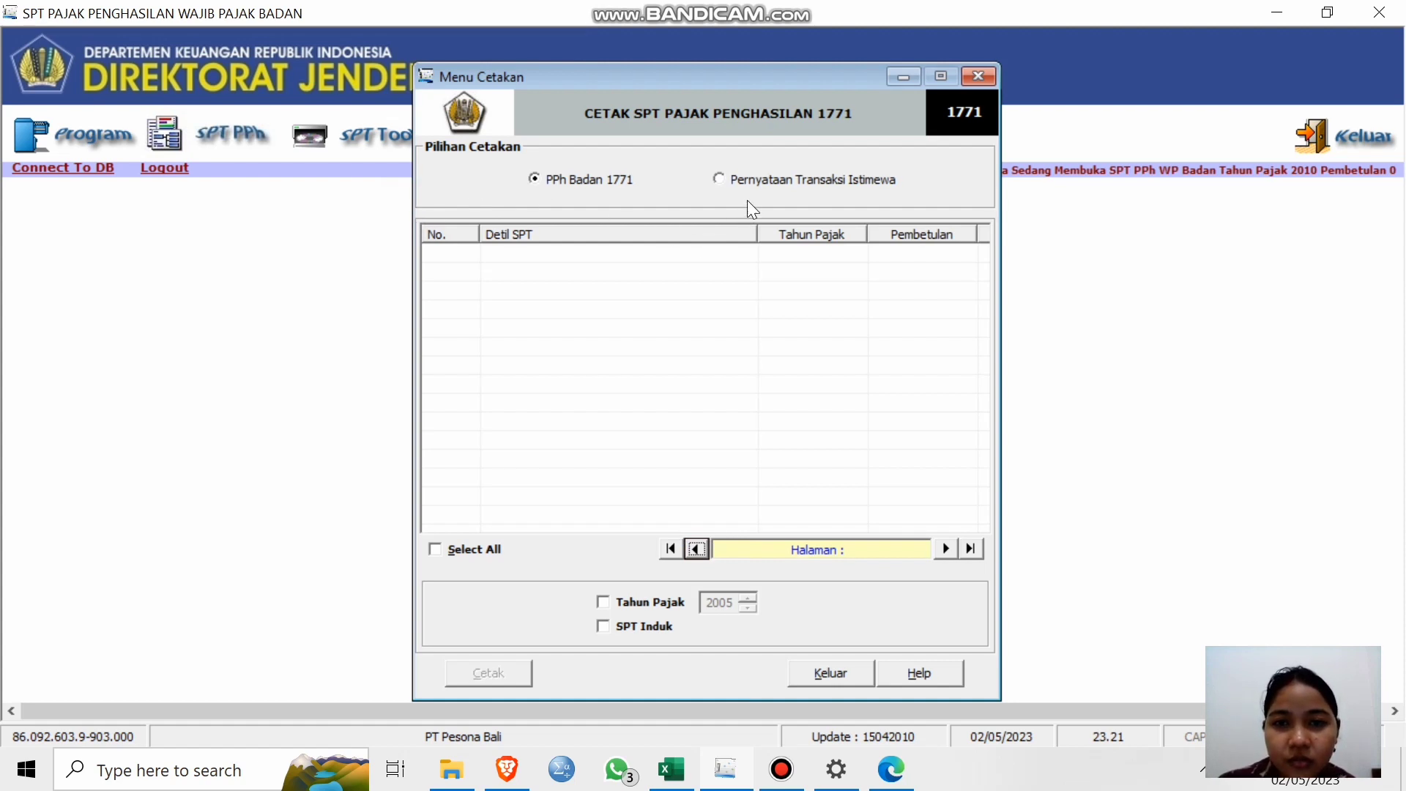
click(608, 605)
click(748, 608)
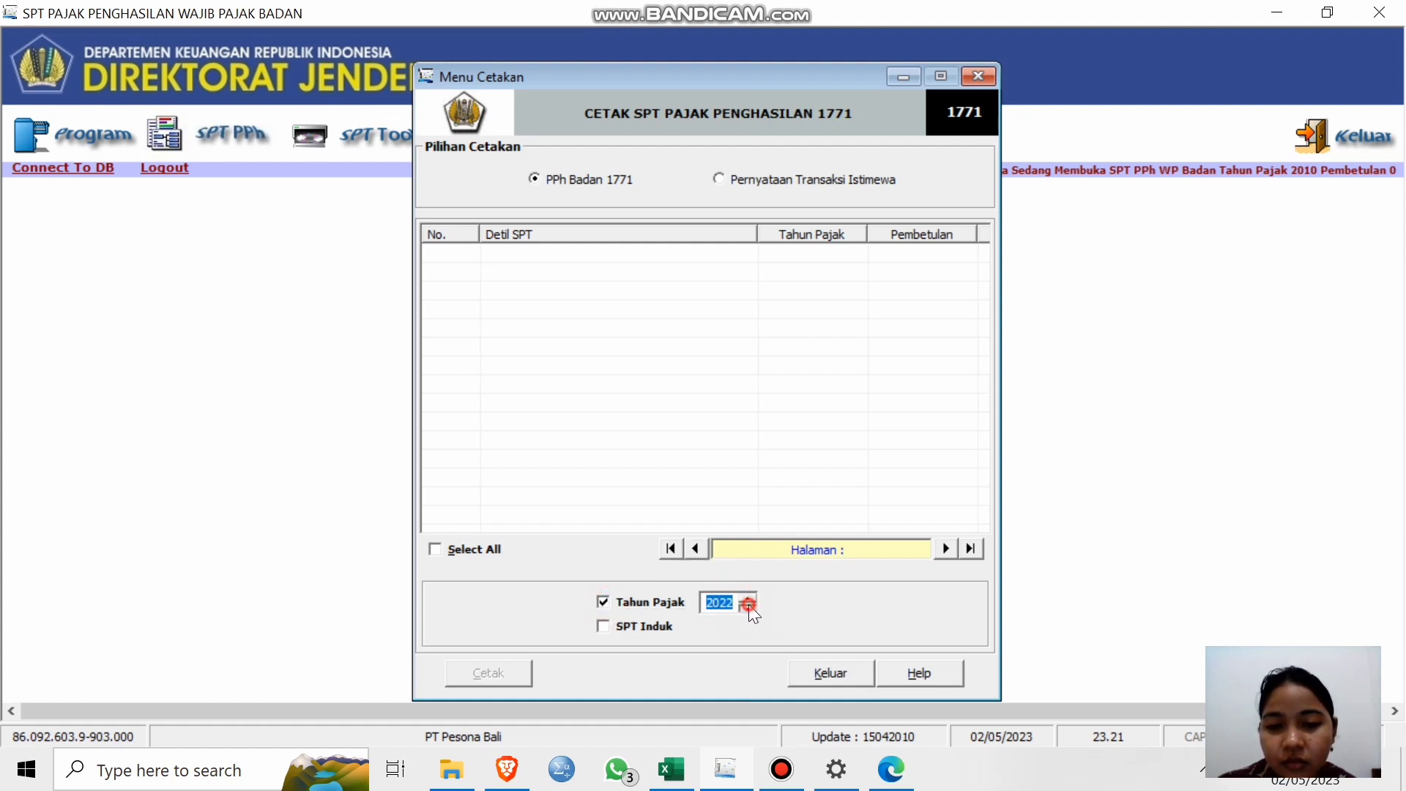
click(748, 608)
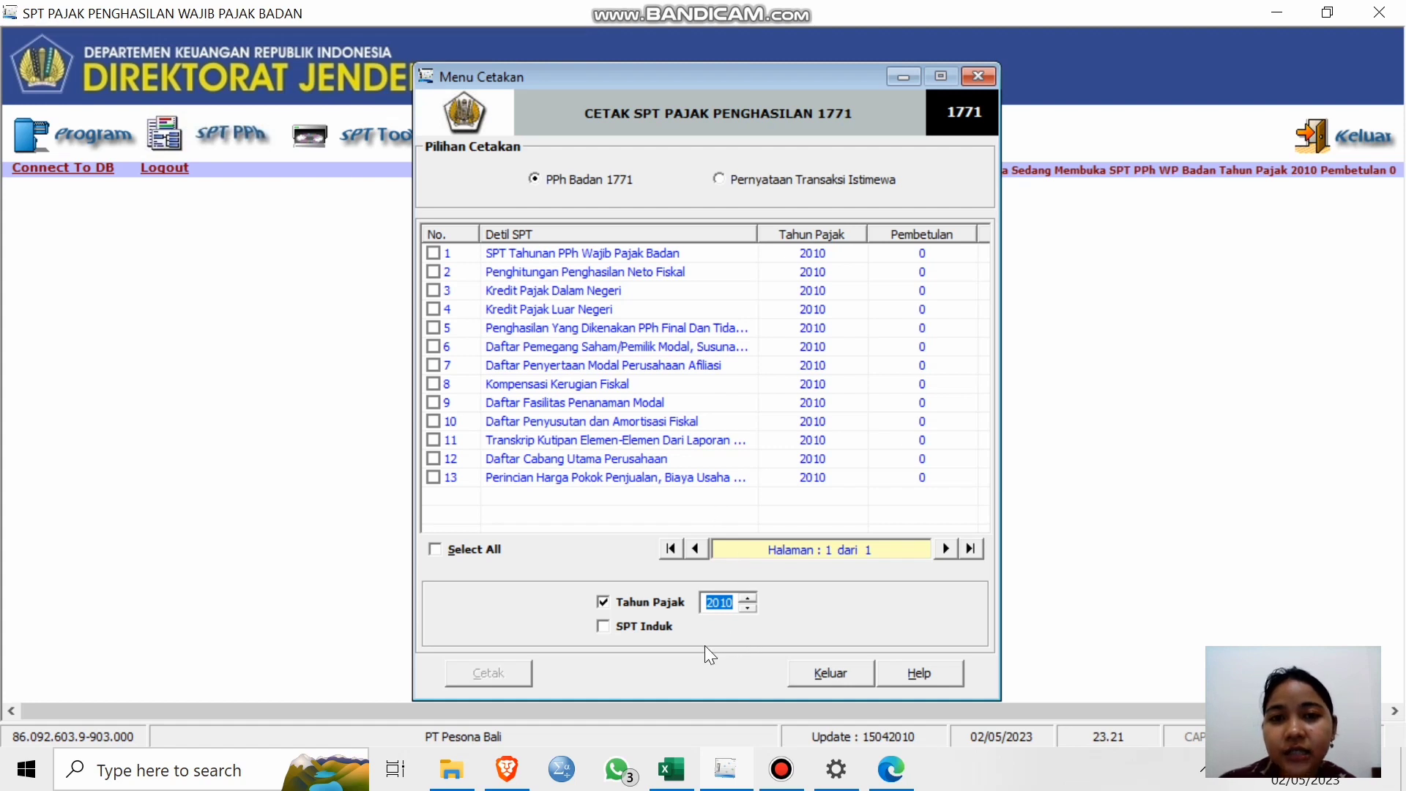
click(608, 627)
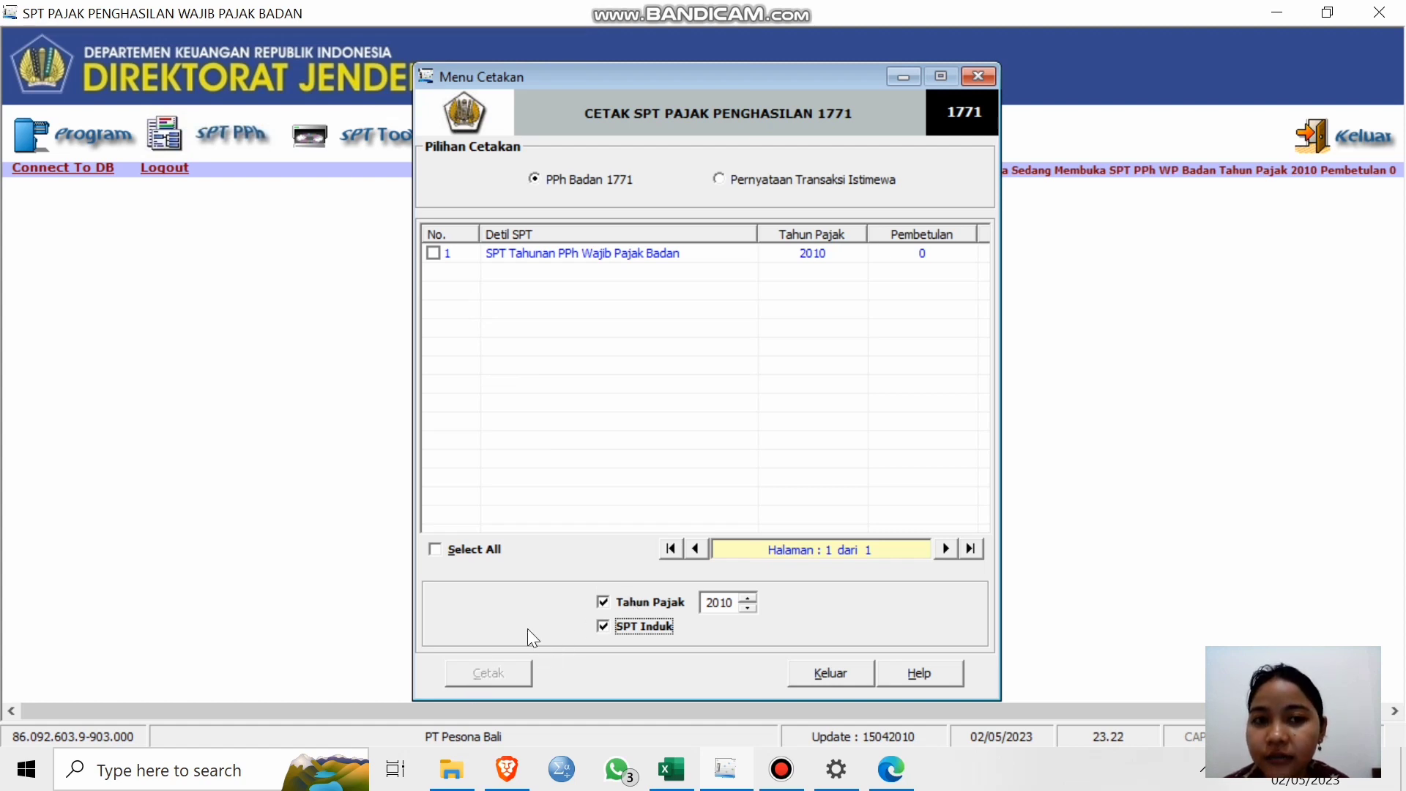
click(839, 671)
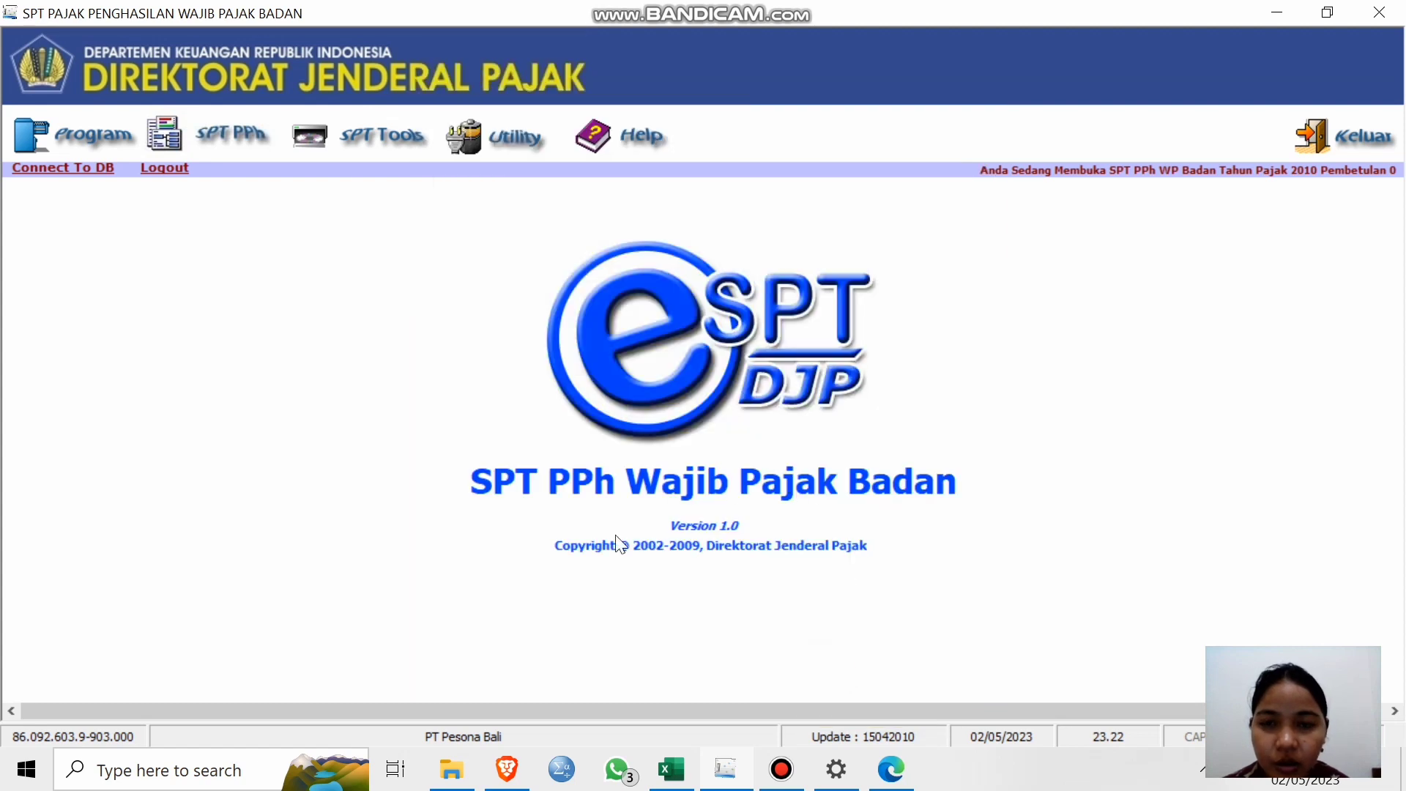